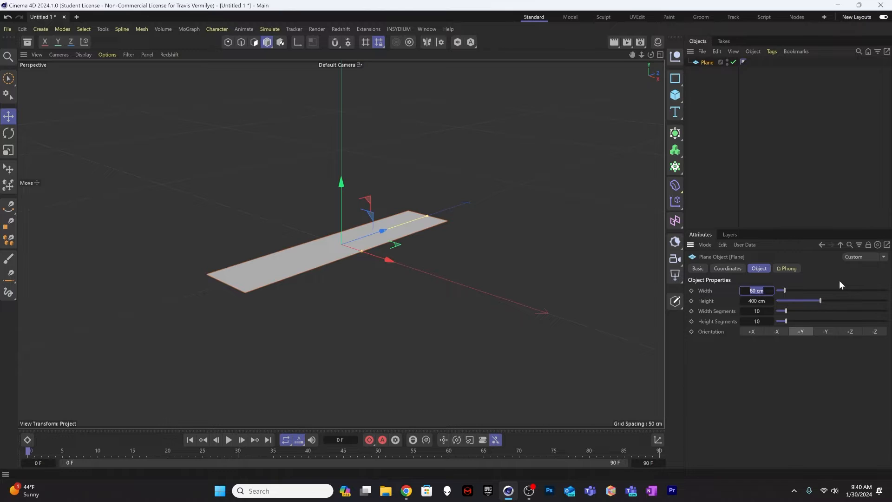
Step: Set the plane's width and height to 800 cm
{"action": "type", "text": "00"}
{"action": "key", "text": "Tab"}
{"action": "type", "text": "800"}
{"action": "key", "text": "Tab"}
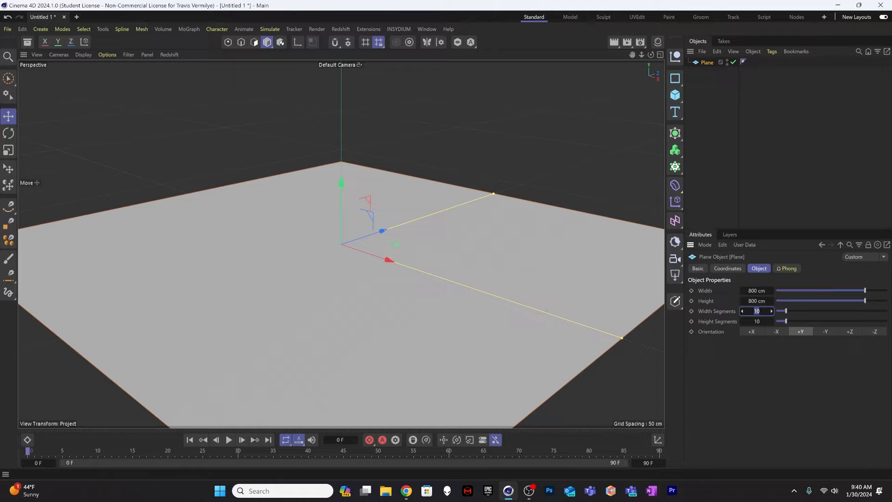
Step: Set the plane's width and height segments to 150 and display the viewport with Gouraud shading without lines
{"action": "type", "text": "150"}
{"action": "key", "text": "Tab"}
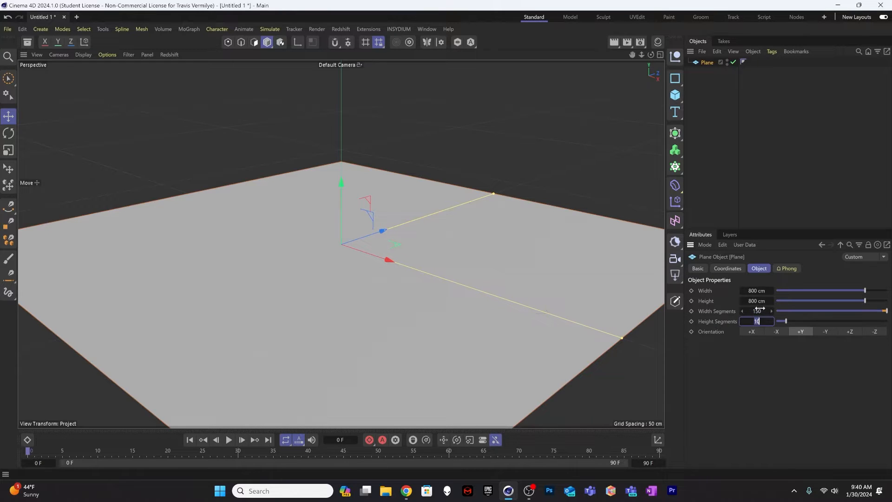
{"action": "type", "text": "150"}
{"action": "key", "text": "Return"}
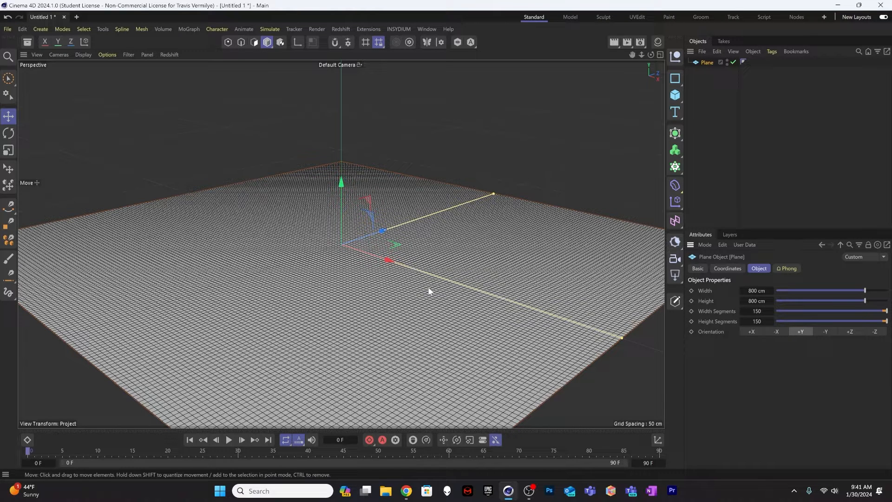
{"action": "key", "text": "n"}
{"action": "key", "text": "a"}
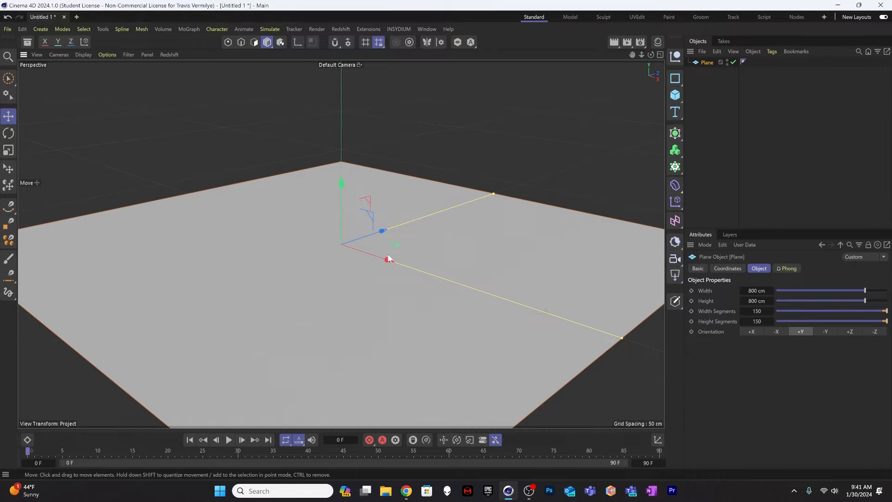
Step: Add a Bend deformer as a child of the plane, aligned to +X and fitted to its parent
{"action": "left_click_drag", "start_coordinate": [388, 253], "coordinate": [373, 231], "text": "alt"}
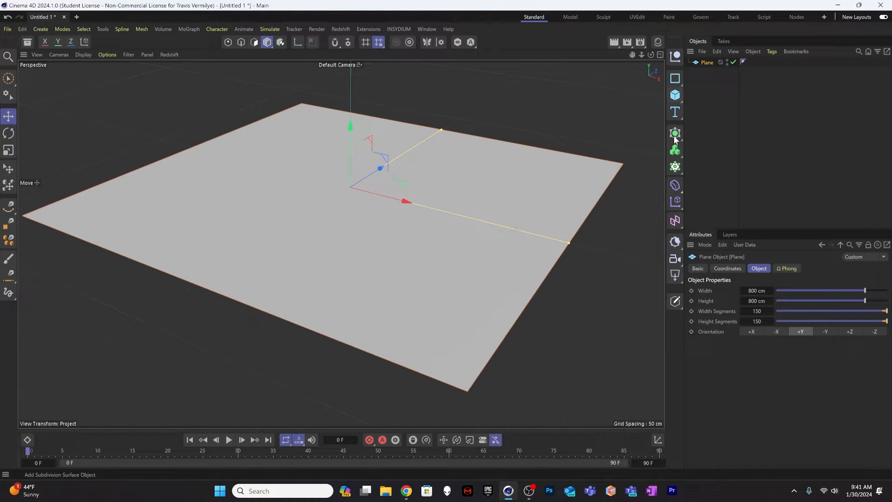
{"action": "left_click", "coordinate": [676, 185]}
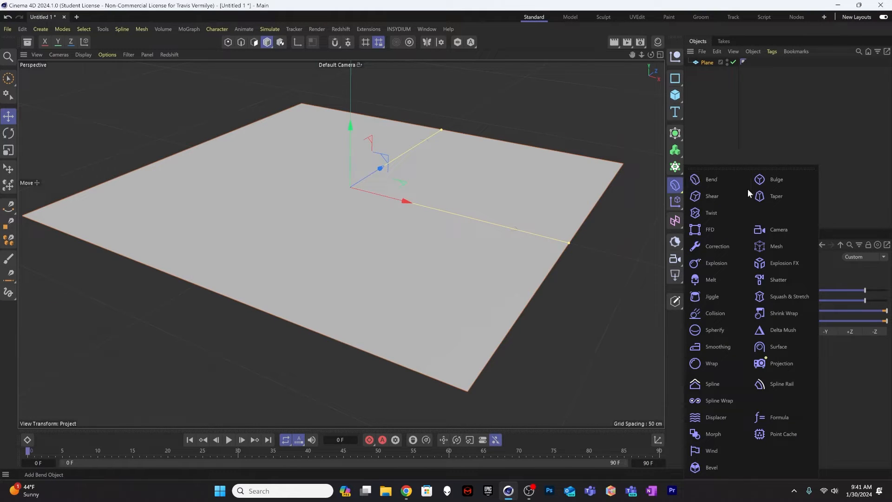
{"action": "left_click", "coordinate": [710, 180]}
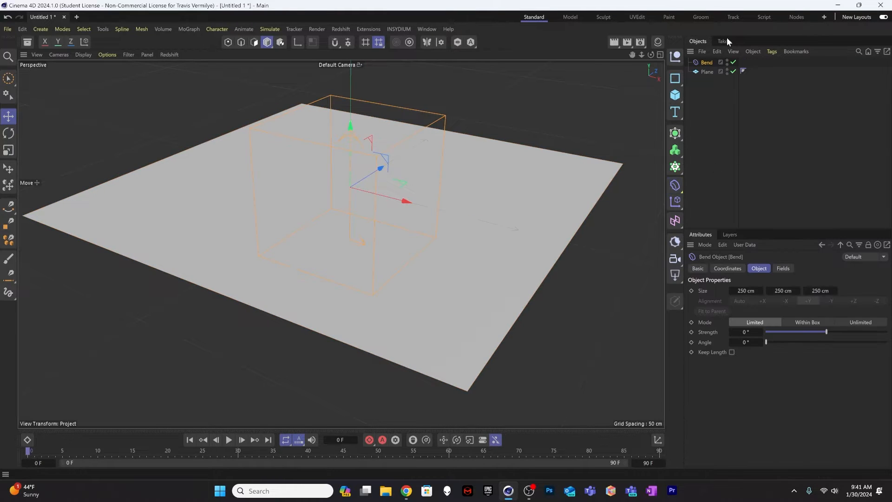
{"action": "left_click_drag", "start_coordinate": [707, 62], "coordinate": [707, 72]}
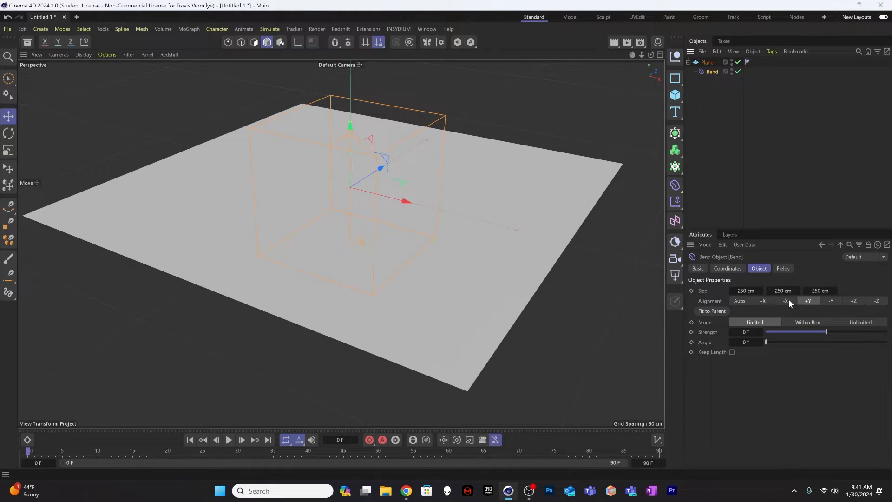
{"action": "left_click", "coordinate": [763, 301]}
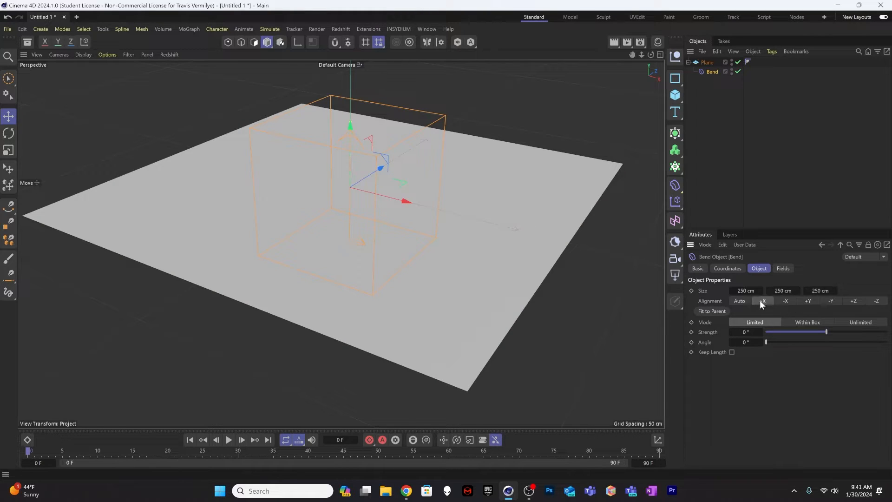
{"action": "left_click", "coordinate": [718, 311]}
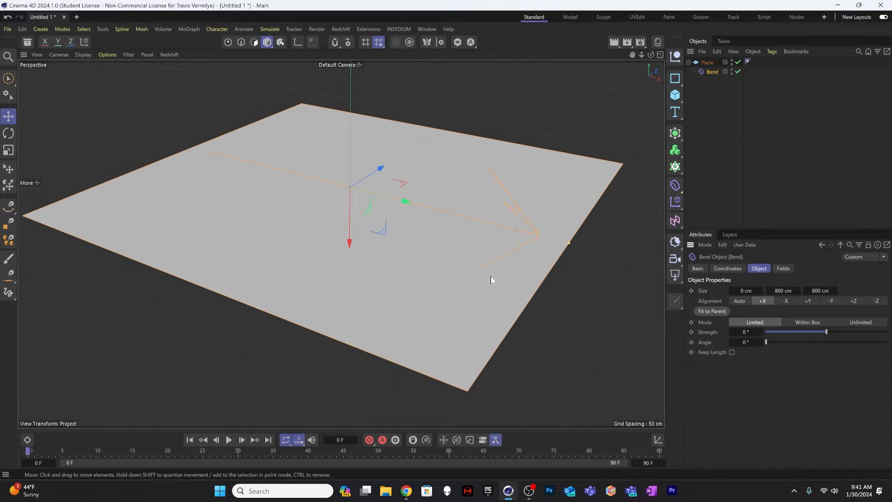
{"action": "left_click_drag", "start_coordinate": [569, 242], "coordinate": [540, 238]}
{"action": "key", "text": "ctrl+z"}
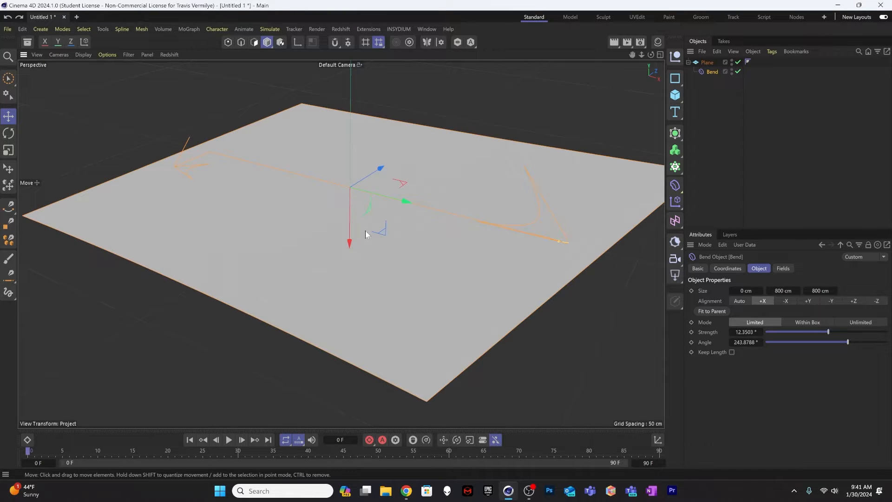
{"action": "key", "text": "ctrl+z"}
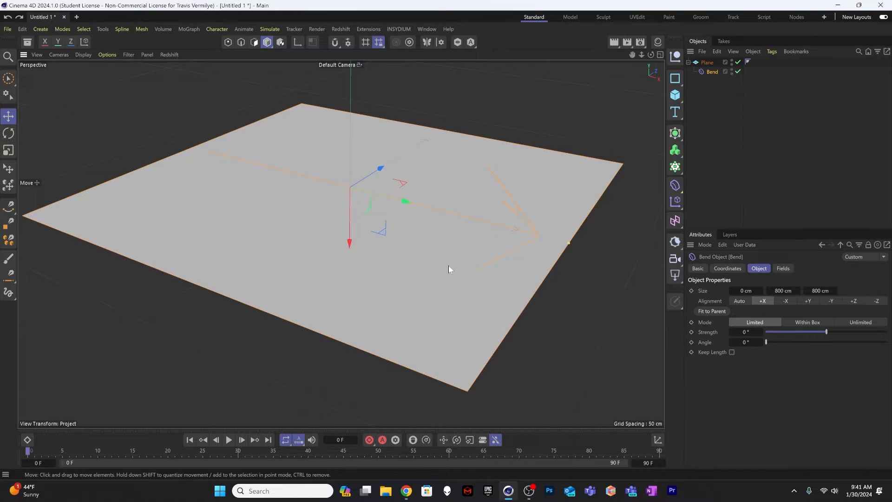
Step: Set the Bend deformer's Y size to 400 cm
{"action": "mouse_move", "coordinate": [784, 290]}
{"action": "left_mouse_down"}
{"action": "mouse_move", "coordinate": [771, 291]}
{"action": "mouse_move", "coordinate": [783, 289]}
{"action": "left_mouse_up"}
{"action": "double_click", "coordinate": [789, 290]}
{"action": "type", "text": "400"}
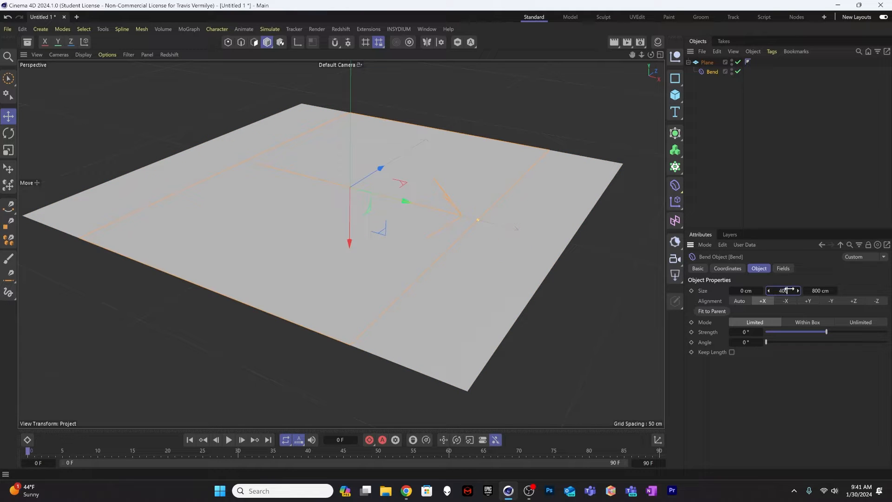
{"action": "key", "text": "Return"}
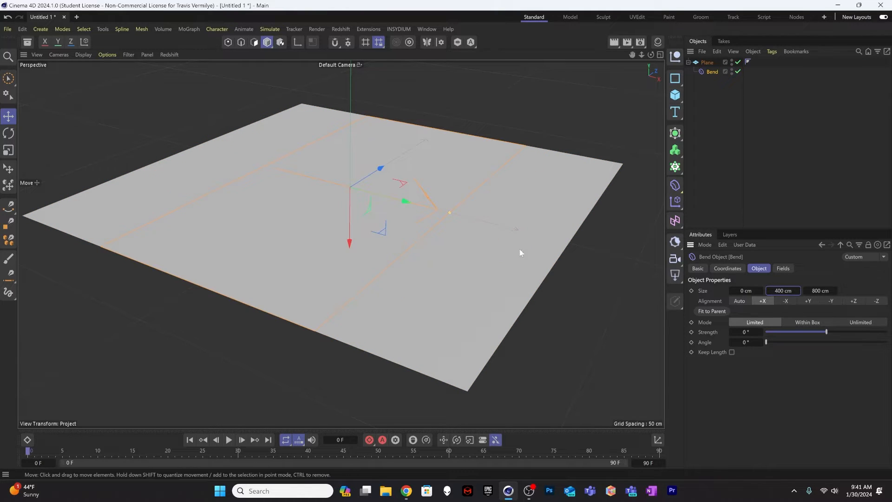
Step: Move the Bend deformer onto one half of the plane, at an X position of -200 cm
{"action": "left_click_drag", "start_coordinate": [398, 201], "coordinate": [307, 192]}
{"action": "left_click", "coordinate": [727, 268]}
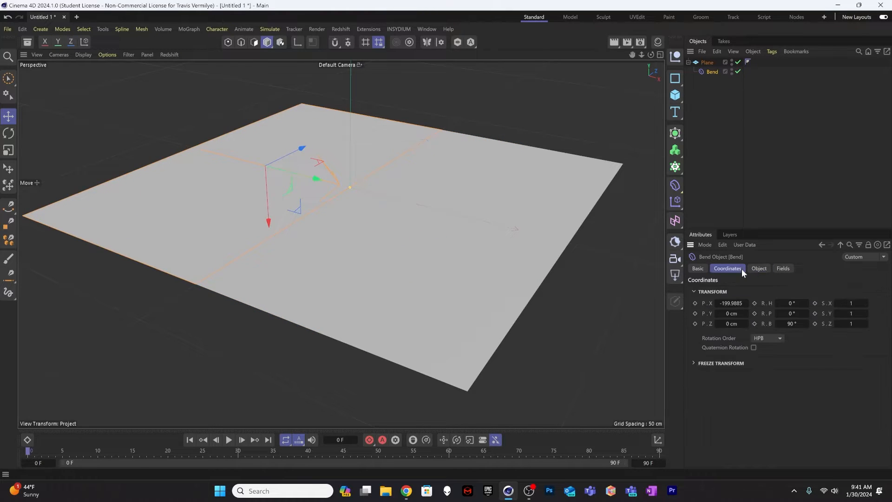
{"action": "left_click", "coordinate": [732, 305]}
{"action": "type", "text": "-200"}
{"action": "key", "text": "Return"}
Step: Try out the Bend deformer's strength on that half of the plane
{"action": "left_click", "coordinate": [714, 101]}
{"action": "left_click", "coordinate": [710, 72]}
{"action": "left_click", "coordinate": [759, 268]}
{"action": "mouse_move", "coordinate": [826, 335]}
{"action": "left_mouse_down"}
{"action": "mouse_move", "coordinate": [834, 334]}
{"action": "mouse_move", "coordinate": [827, 331]}
{"action": "left_mouse_up"}
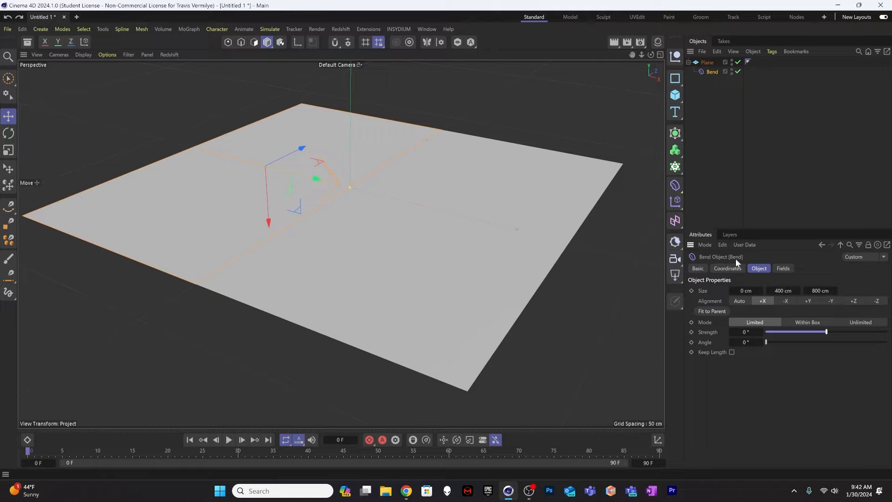
Step: Move the Bend deformer to the plane's opposite half by setting its X position to 200 cm
{"action": "left_click", "coordinate": [728, 268]}
{"action": "left_click", "coordinate": [727, 304]}
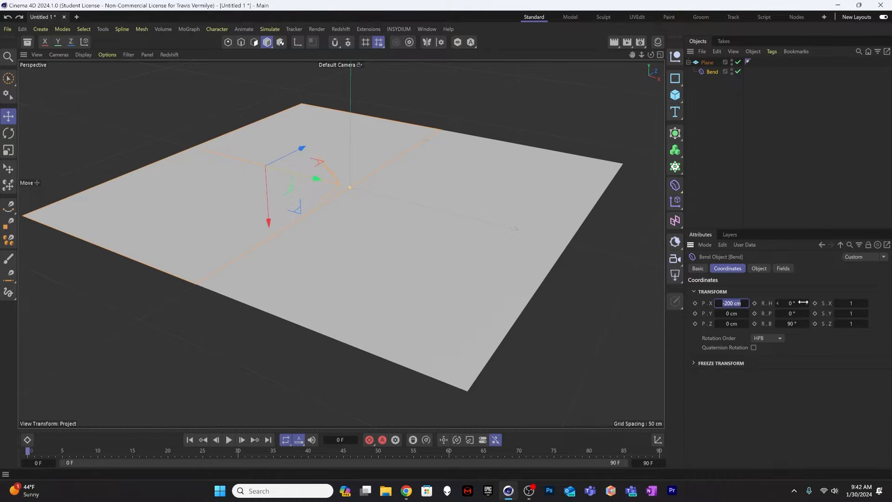
{"action": "type", "text": "200"}
{"action": "key", "text": "Return"}
Step: Set the Bend deformer's strength to 20° so that half of the plane curves downward
{"action": "left_click", "coordinate": [761, 269]}
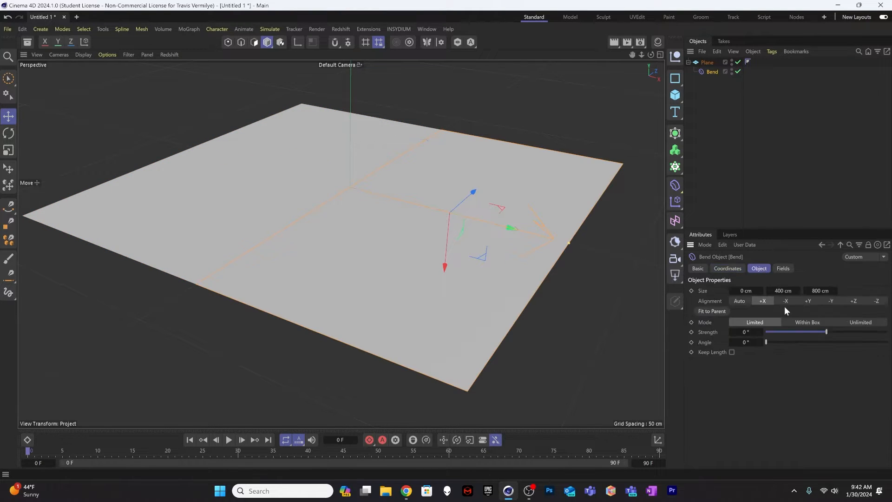
{"action": "left_click_drag", "start_coordinate": [820, 331], "coordinate": [830, 333]}
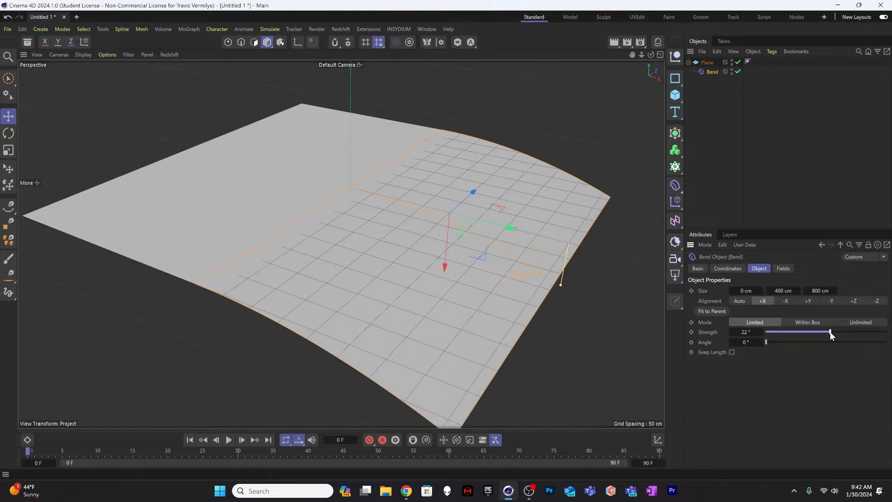
{"action": "left_click", "coordinate": [749, 332]}
{"action": "type", "text": "20"}
{"action": "key", "text": "Return"}
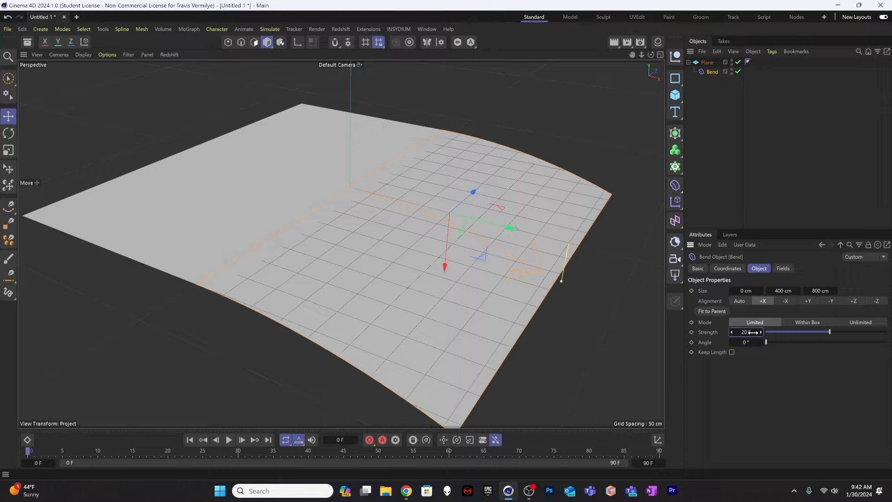
Step: Duplicate the Bend deformer, keeping the copy as a child of the plane
{"action": "left_click_drag", "start_coordinate": [444, 80], "coordinate": [364, 102], "text": "alt"}
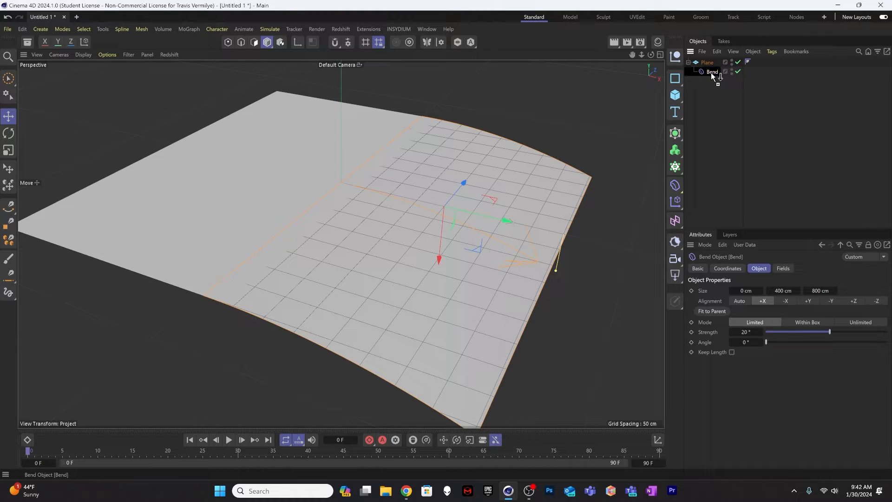
{"action": "left_click_drag", "start_coordinate": [712, 74], "coordinate": [711, 78], "text": "ctrl"}
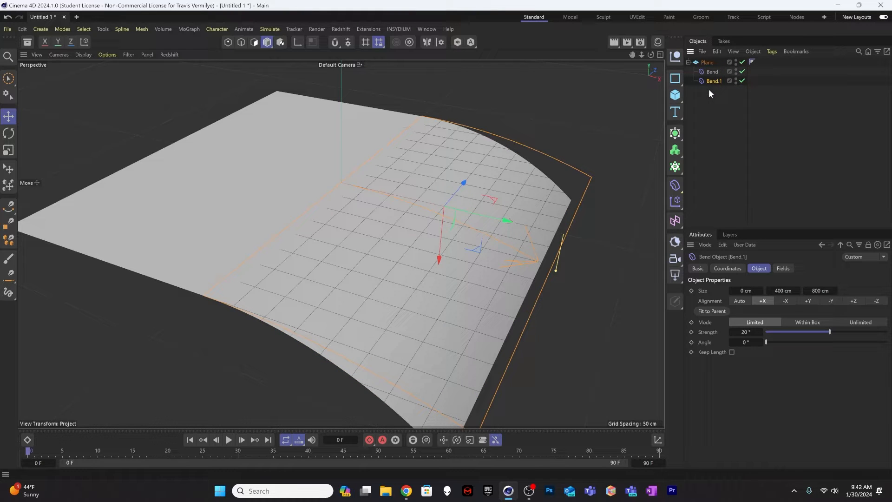
Step: Try aligning the copied Bend to -X and fitting it to its parent with a Y size of 400 cm
{"action": "left_click", "coordinate": [785, 301]}
{"action": "left_click", "coordinate": [762, 301]}
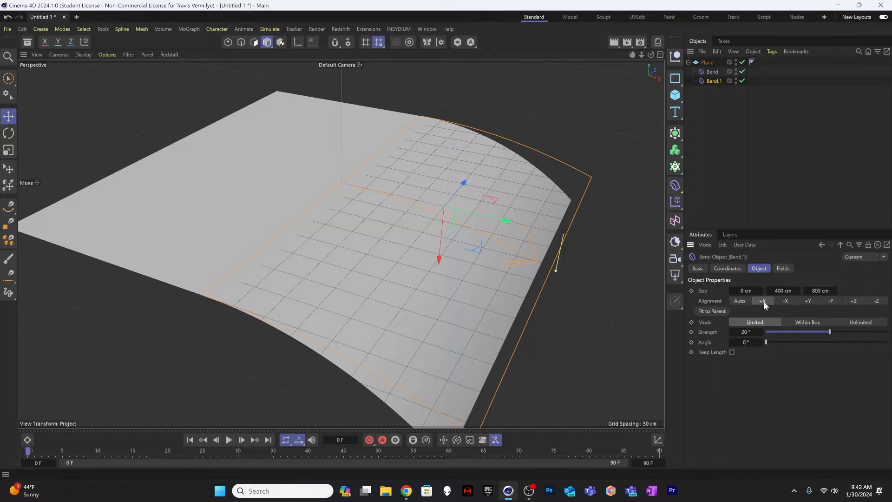
{"action": "left_click", "coordinate": [714, 311]}
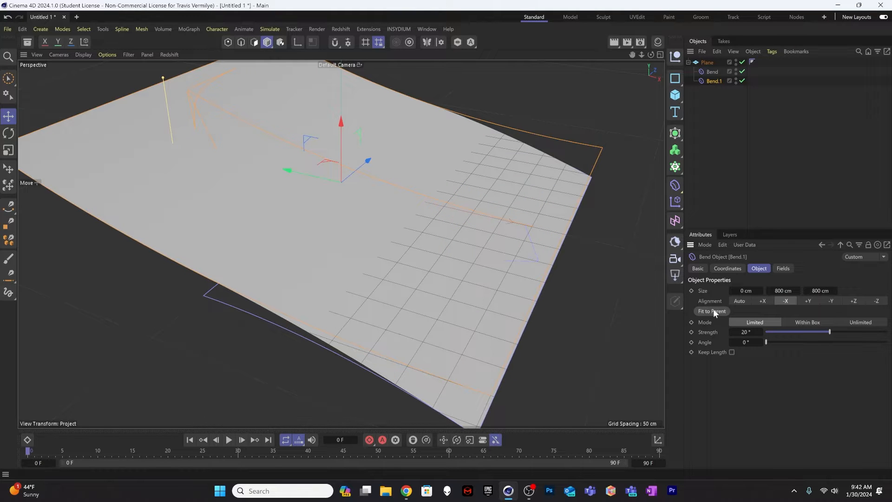
{"action": "double_click", "coordinate": [784, 291]}
{"action": "type", "text": "400"}
{"action": "key", "text": "Return"}
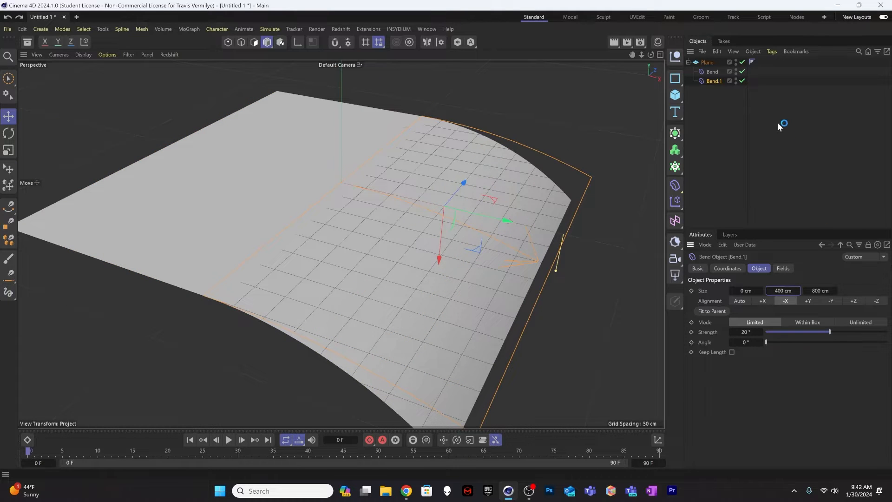
Step: Rotate the copied Bend to a heading of 180° and set its X position to -200 cm
{"action": "key", "text": "r"}
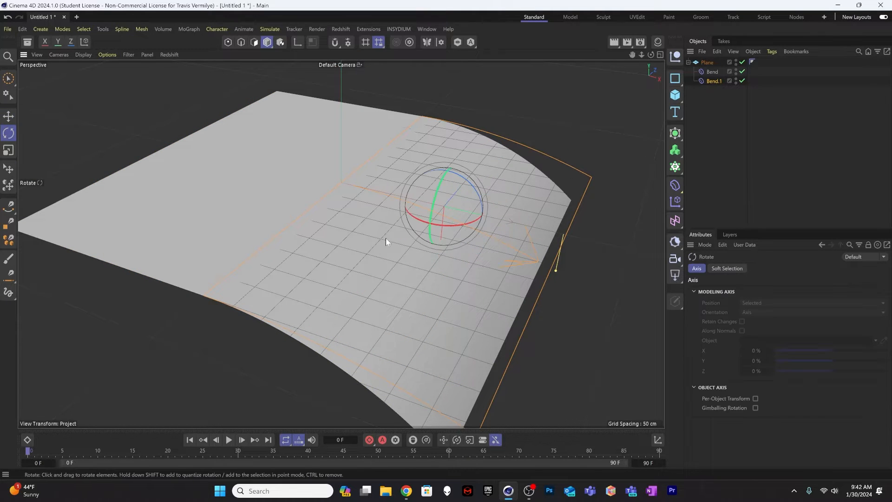
{"action": "left_click_drag", "start_coordinate": [415, 217], "coordinate": [539, 169]}
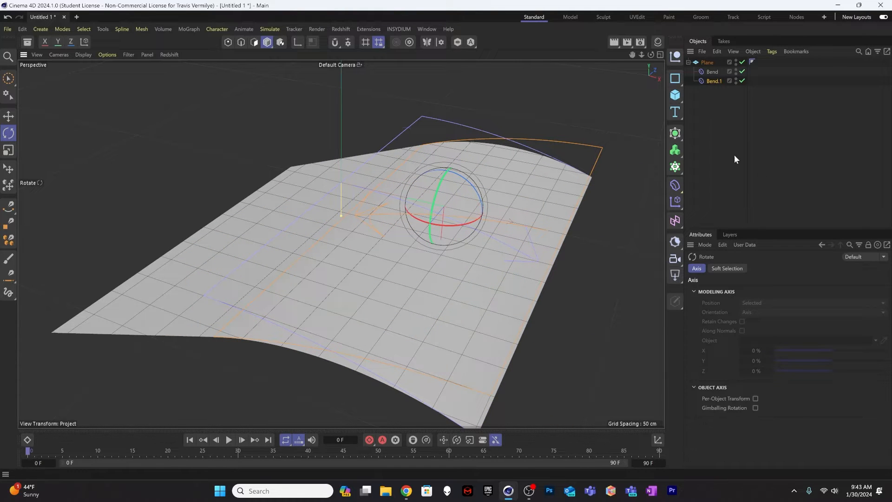
{"action": "left_click", "coordinate": [719, 82]}
{"action": "left_click", "coordinate": [729, 268]}
{"action": "left_click", "coordinate": [732, 303]}
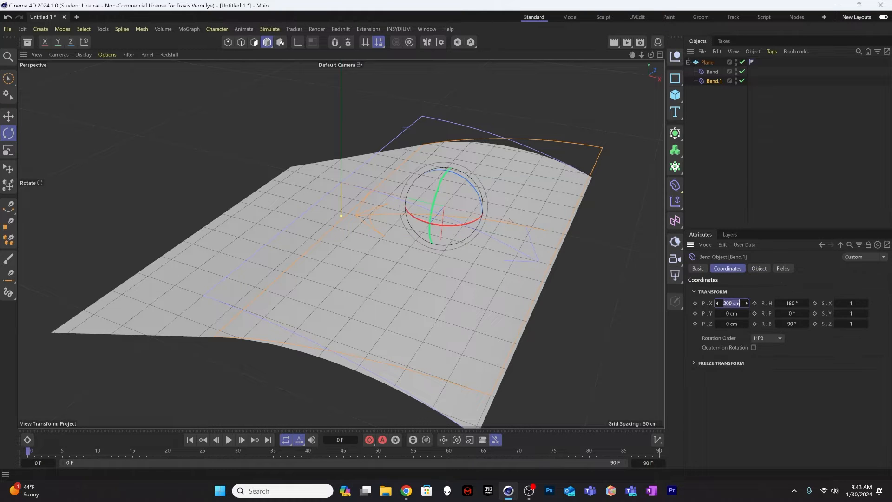
{"action": "type", "text": "-200"}
{"action": "key", "text": "Return"}
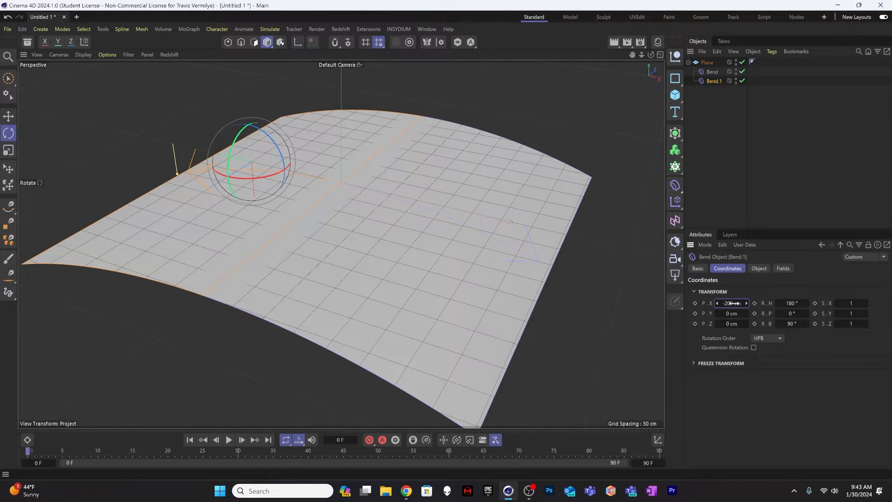
Step: Duplicate both Bend deformers under the plane and rotate the two copies a quarter turn about the vertical axis
{"action": "left_click_drag", "start_coordinate": [293, 216], "coordinate": [245, 204], "text": "alt"}
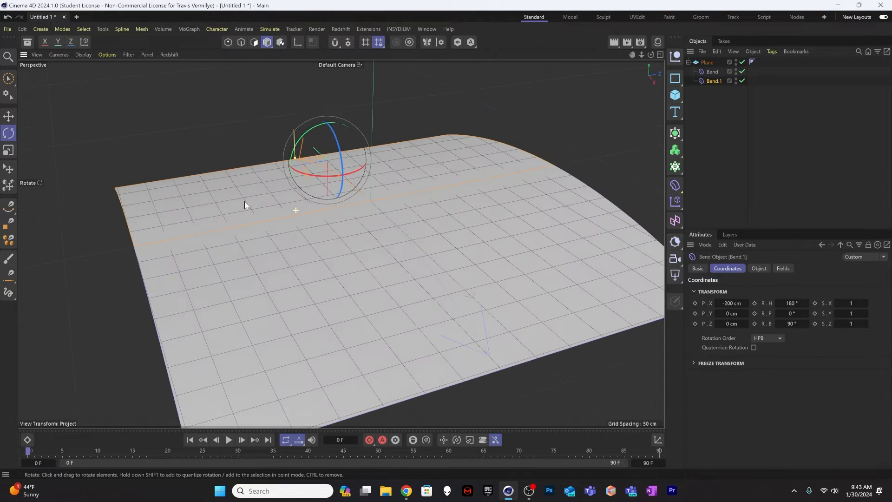
{"action": "left_click", "coordinate": [713, 71]}
{"action": "left_click", "coordinate": [713, 80], "text": "ctrl"}
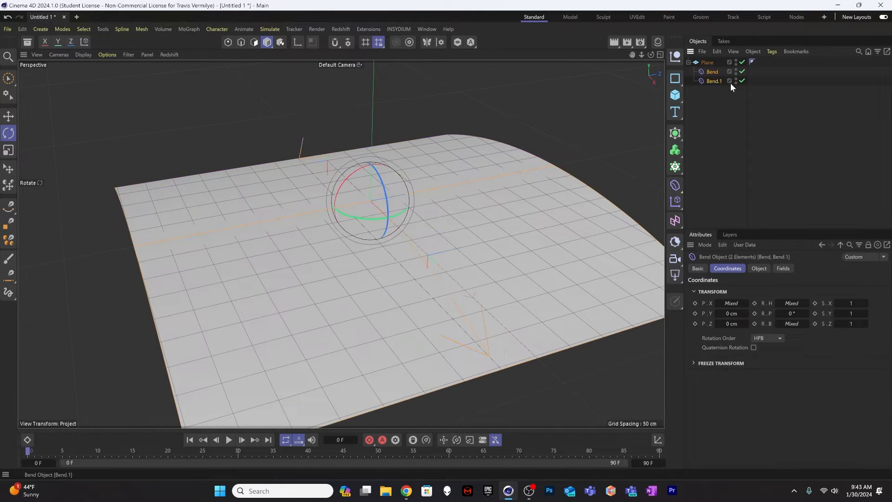
{"action": "left_click_drag", "start_coordinate": [715, 81], "coordinate": [716, 83], "text": "ctrl"}
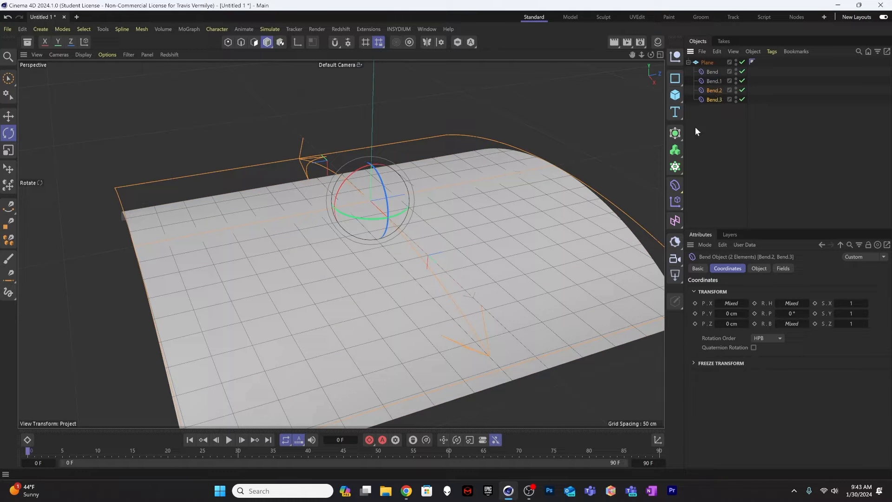
{"action": "key", "text": "r"}
{"action": "left_click_drag", "start_coordinate": [358, 220], "coordinate": [420, 238]}
Step: Set the strength of all four Bend deformers under the plane to 30° together
{"action": "left_click", "coordinate": [713, 73]}
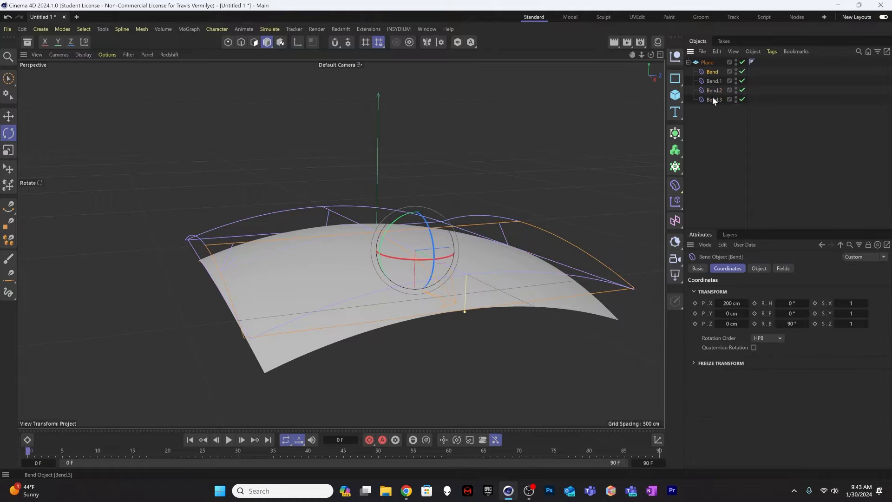
{"action": "left_click", "coordinate": [712, 100], "text": "shift"}
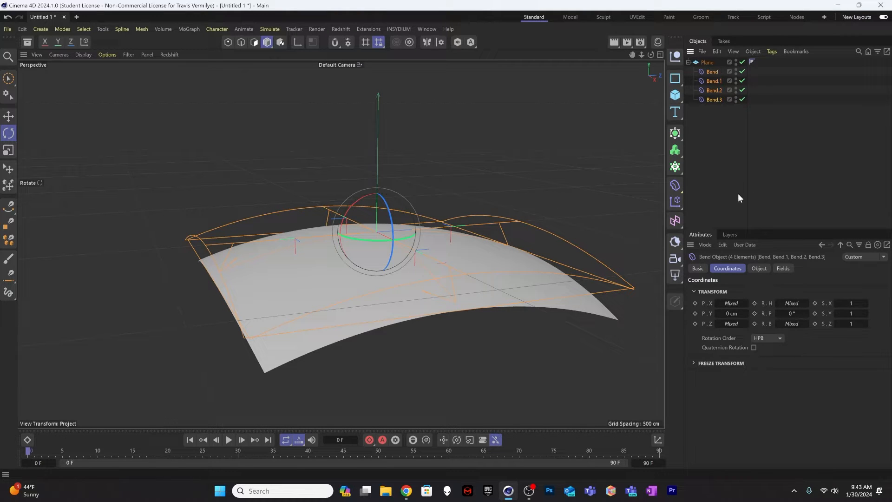
{"action": "left_click", "coordinate": [761, 268]}
{"action": "mouse_move", "coordinate": [829, 330]}
{"action": "left_mouse_down"}
{"action": "mouse_move", "coordinate": [843, 336]}
{"action": "mouse_move", "coordinate": [832, 336]}
{"action": "left_mouse_up"}
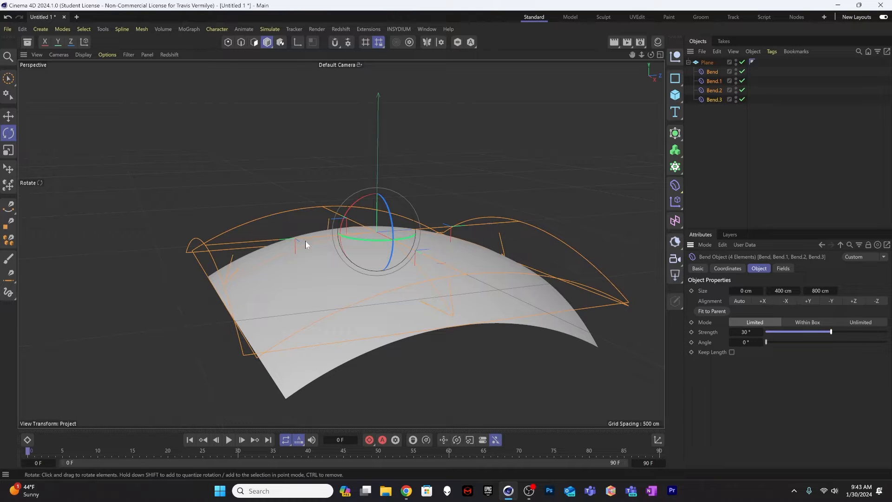
{"action": "left_click_drag", "start_coordinate": [303, 242], "coordinate": [349, 242], "text": "alt"}
{"action": "right_click_drag", "start_coordinate": [349, 242], "coordinate": [414, 219], "text": "alt"}
{"action": "left_click_drag", "start_coordinate": [462, 223], "coordinate": [384, 248], "text": "alt"}
{"action": "left_click", "coordinate": [713, 110]}
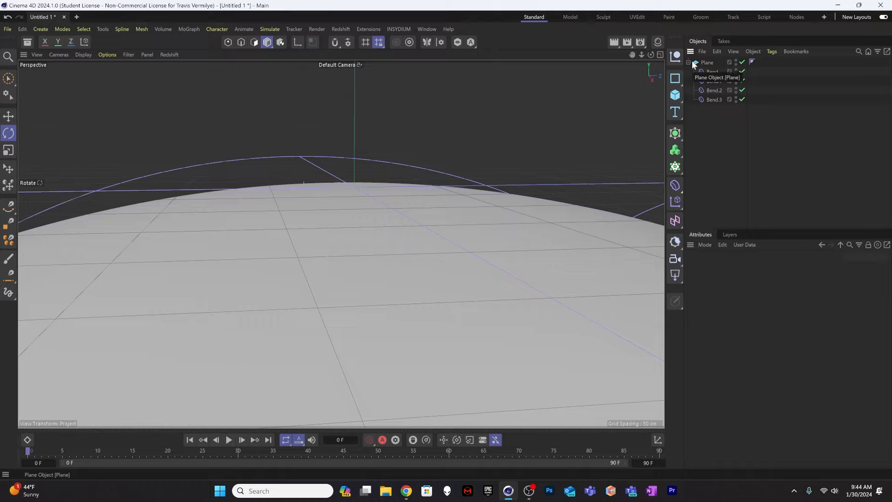
Step: Rename the plane as "cell surface"
{"action": "double_click", "coordinate": [704, 61]}
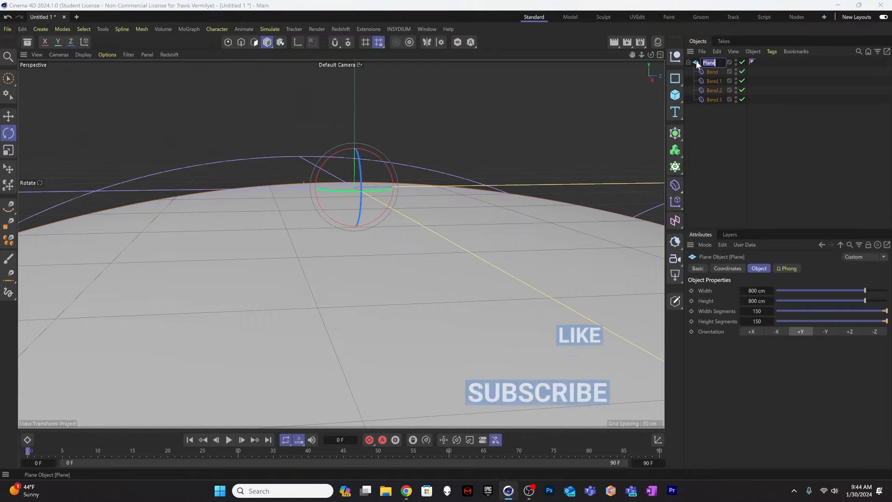
{"action": "type", "text": "cell c"}
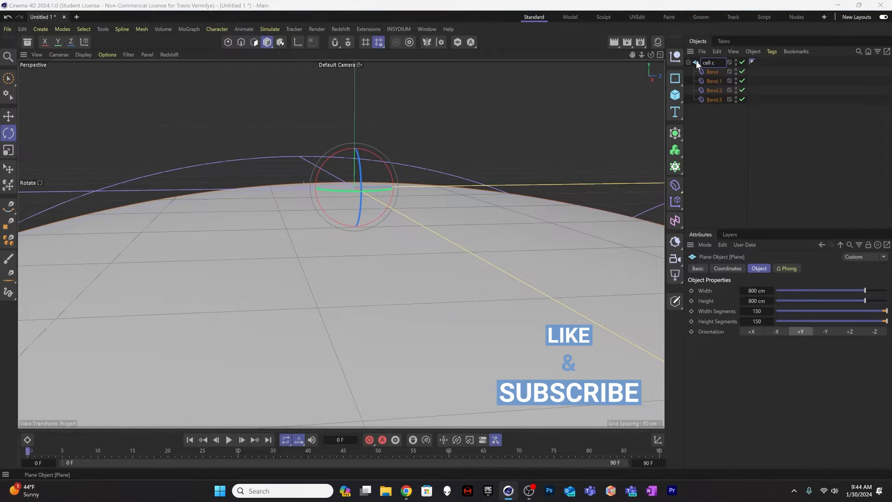
{"action": "key", "text": "BackSpace"}
{"action": "type", "text": "surface"}
{"action": "key", "text": "Return"}
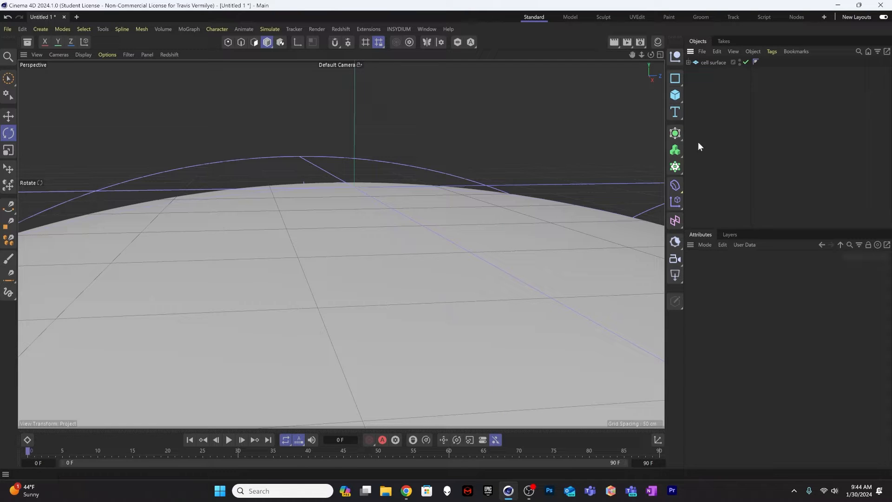
Step: Add a cube and set its X, Y and Z sizes to 20 cm each
{"action": "left_click", "coordinate": [676, 96]}
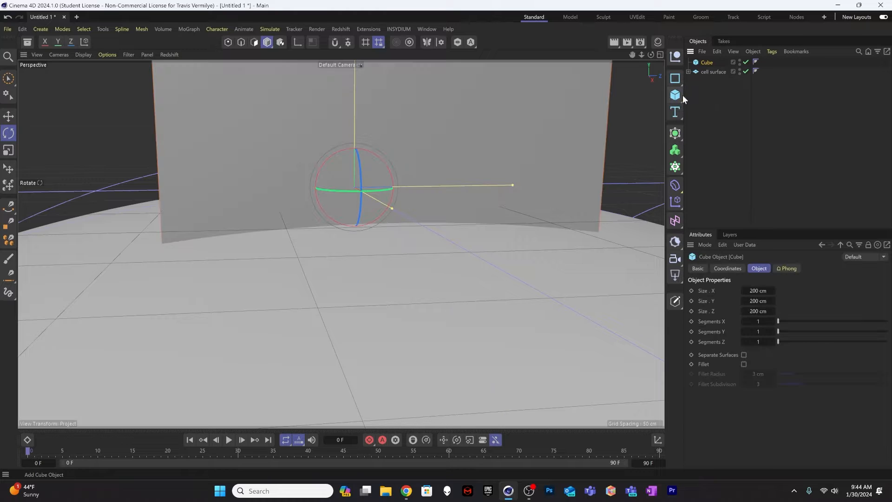
{"action": "scroll", "coordinate": [339, 244], "scroll_direction": "down", "scroll_amount": 5}
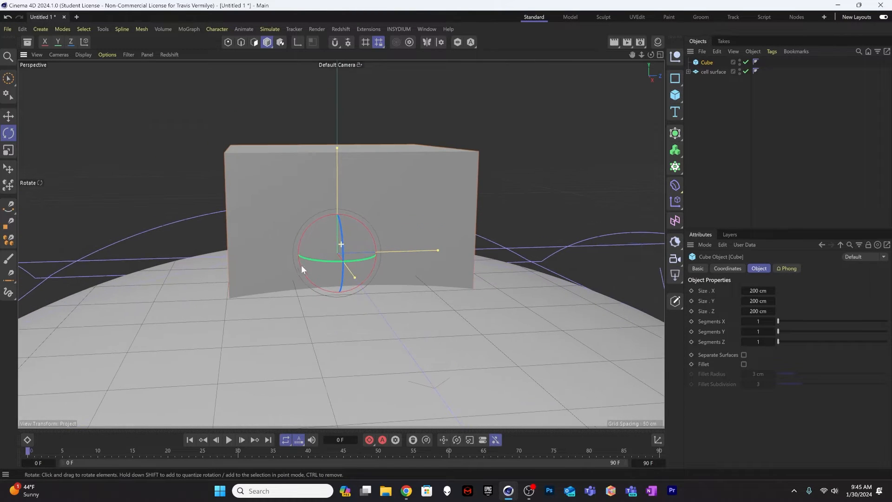
{"action": "left_click", "coordinate": [753, 291]}
{"action": "type", "text": "20"}
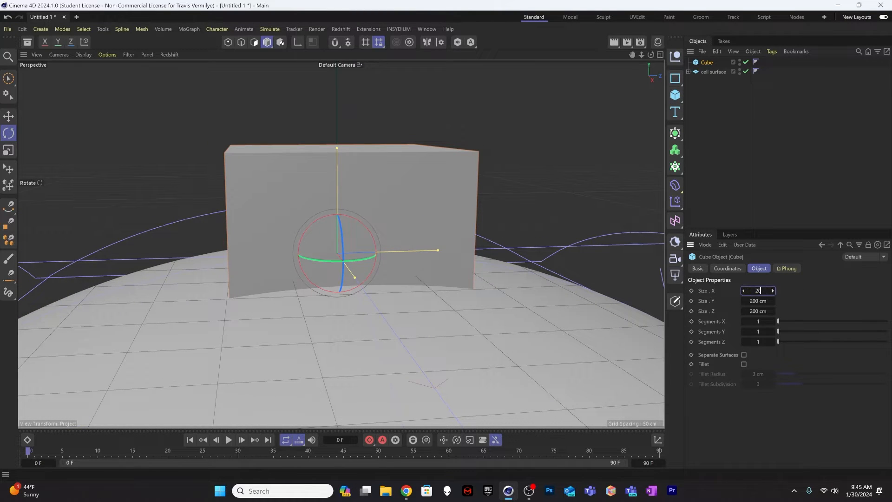
{"action": "key", "text": "Tab"}
{"action": "type", "text": "20"}
{"action": "key", "text": "Tab"}
{"action": "type", "text": "20"}
{"action": "key", "text": "Tab"}
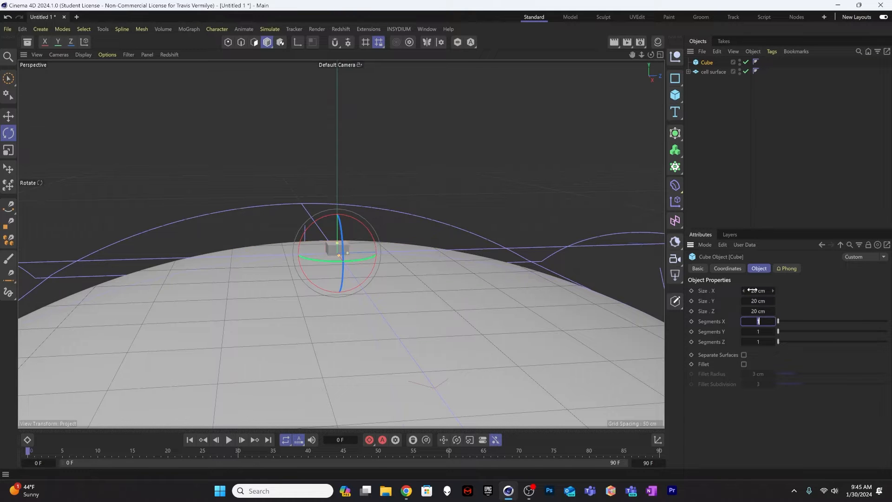
{"action": "left_click", "coordinate": [752, 301]}
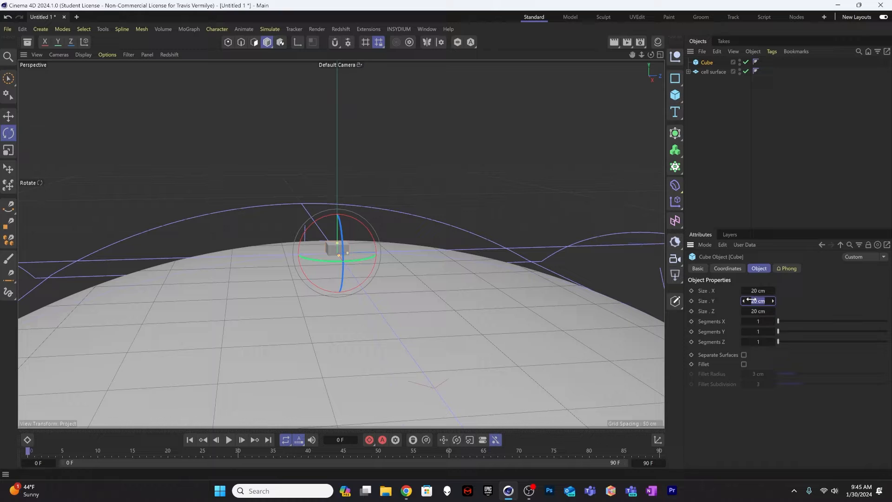
Step: Disable the cell surface plane and leave the cube enabled
{"action": "left_click", "coordinate": [708, 105]}
{"action": "left_click", "coordinate": [707, 62]}
{"action": "left_click", "coordinate": [746, 61]}
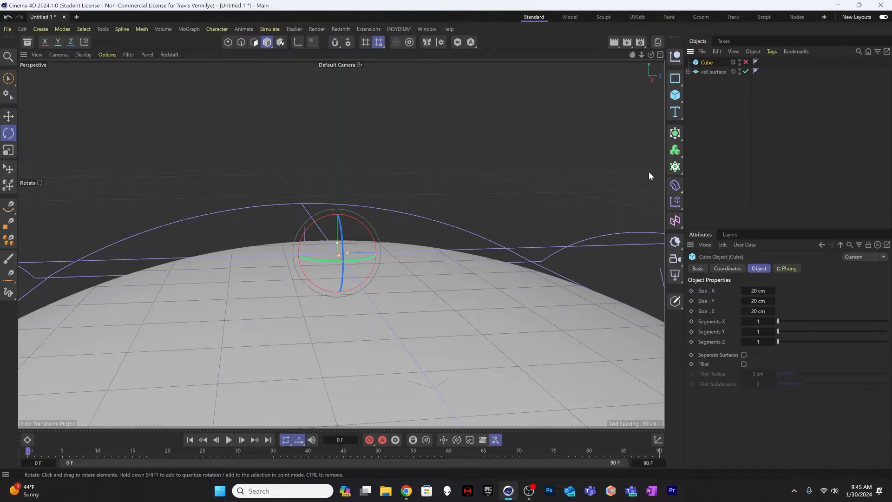
{"action": "left_click", "coordinate": [746, 61]}
{"action": "left_click", "coordinate": [746, 72]}
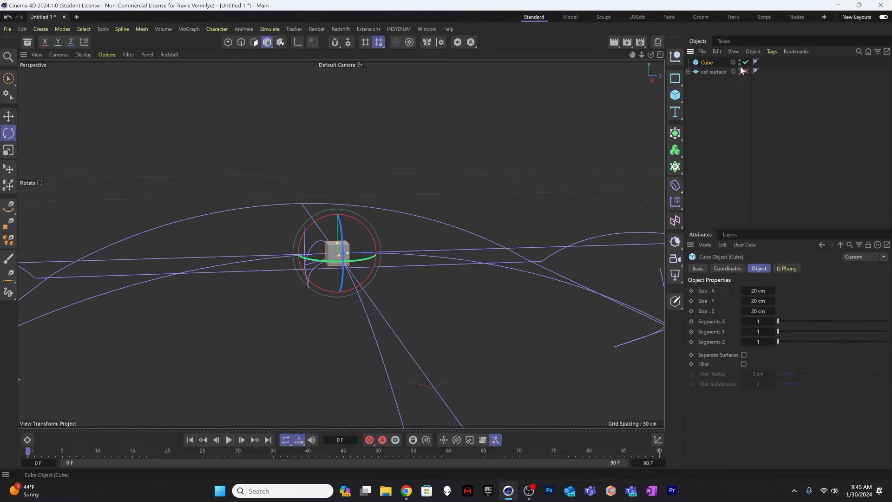
Step: Hide all four Bend deformers under the cell surface and collapse its hierarchy
{"action": "left_click", "coordinate": [688, 71]}
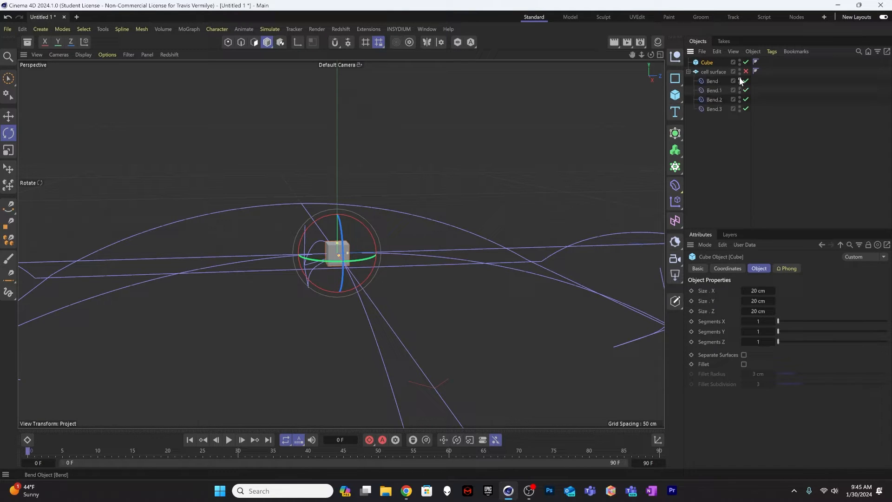
{"action": "double_click", "coordinate": [740, 79]}
{"action": "double_click", "coordinate": [740, 88]}
{"action": "double_click", "coordinate": [740, 98]}
{"action": "double_click", "coordinate": [740, 106]}
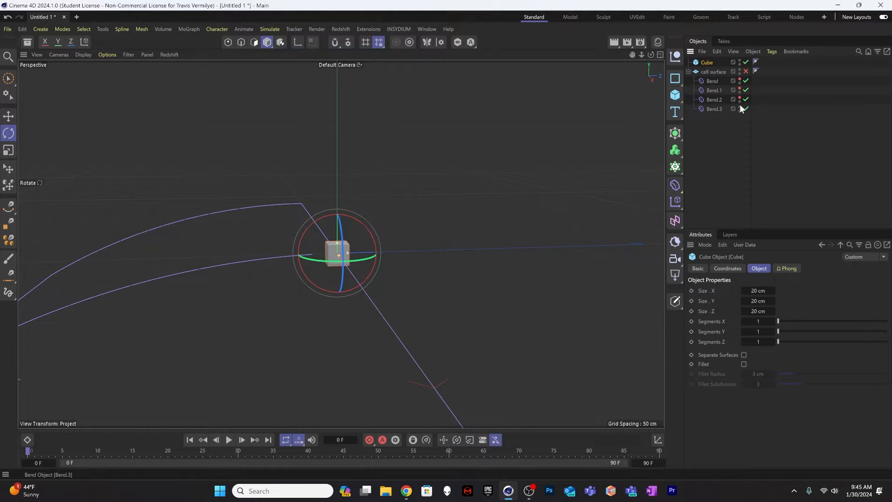
{"action": "left_click", "coordinate": [689, 72]}
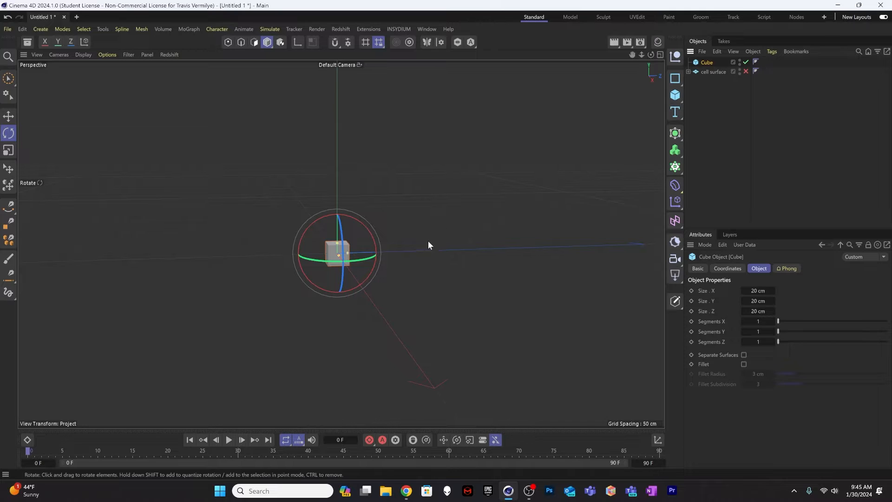
Step: Make the cube editable and select its top polygon
{"action": "key", "text": "c"}
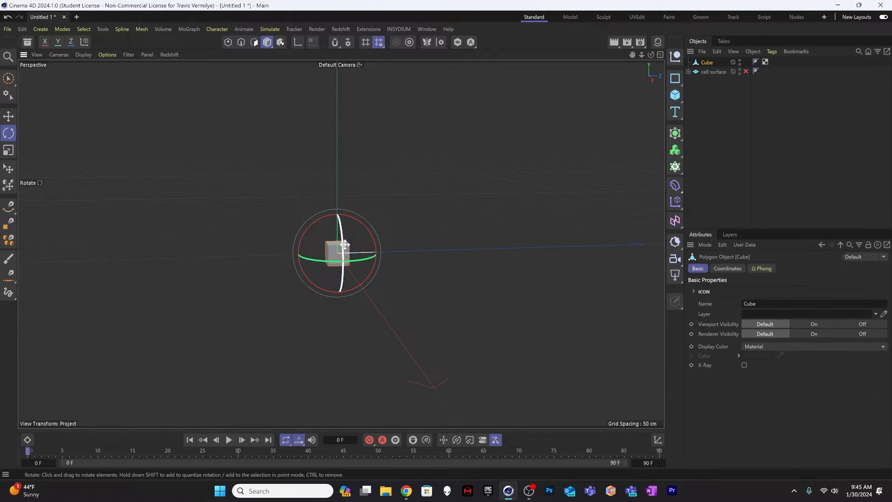
{"action": "scroll", "coordinate": [401, 231], "scroll_direction": "up", "scroll_amount": 5}
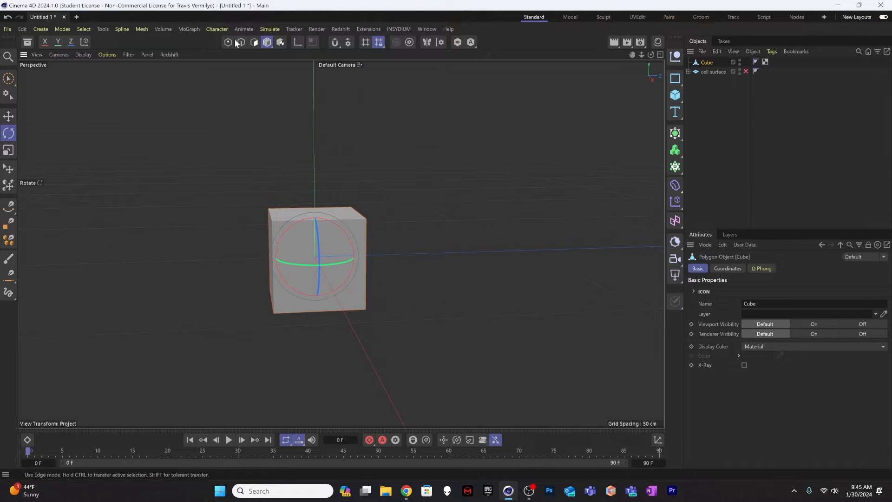
{"action": "left_click", "coordinate": [254, 42]}
{"action": "left_click_drag", "start_coordinate": [325, 256], "coordinate": [275, 212], "text": "alt"}
{"action": "left_click", "coordinate": [291, 204]}
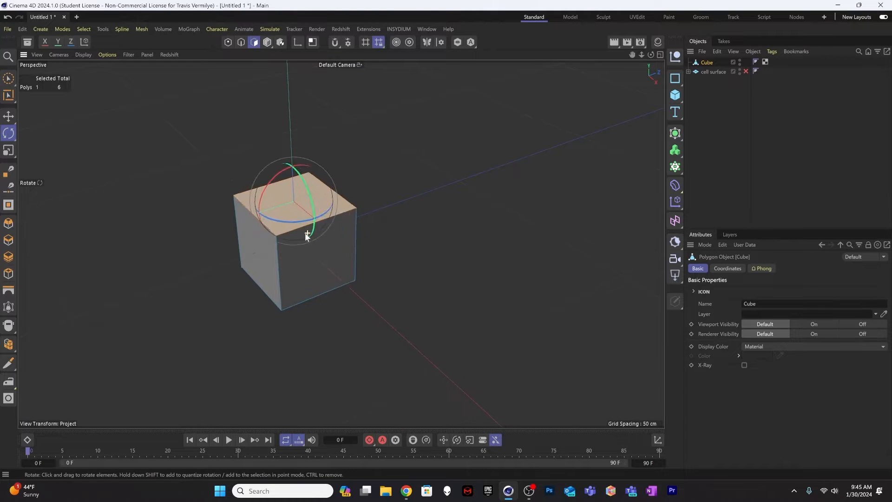
Step: Extrude the cube's top face upward twice, the second time by about 13 cm
{"action": "scroll", "coordinate": [302, 234], "scroll_direction": "down", "scroll_amount": 3}
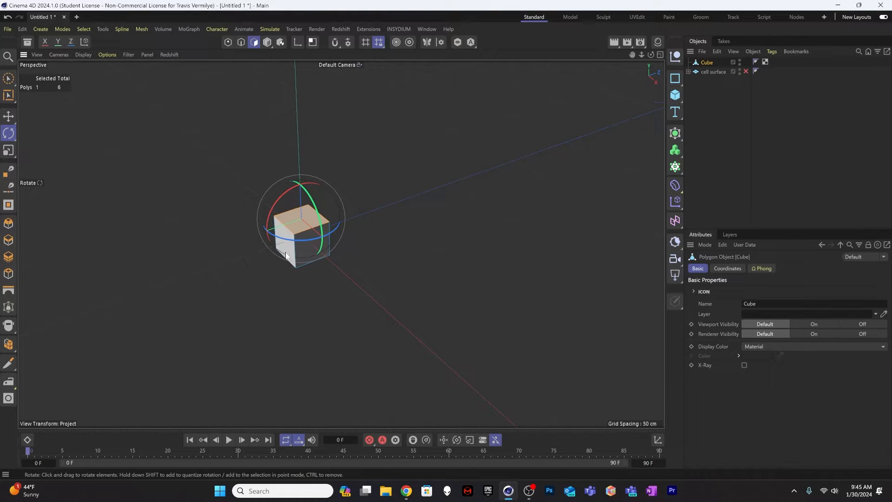
{"action": "key", "text": "d"}
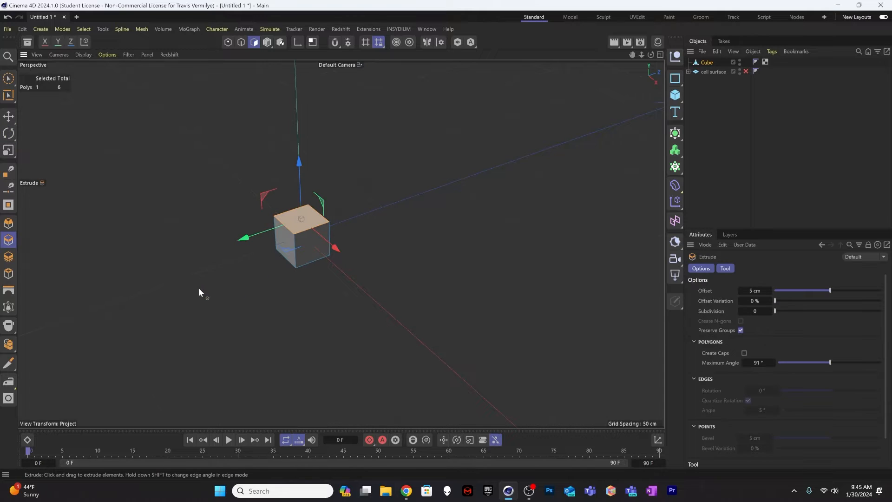
{"action": "left_click_drag", "start_coordinate": [167, 281], "coordinate": [202, 276]}
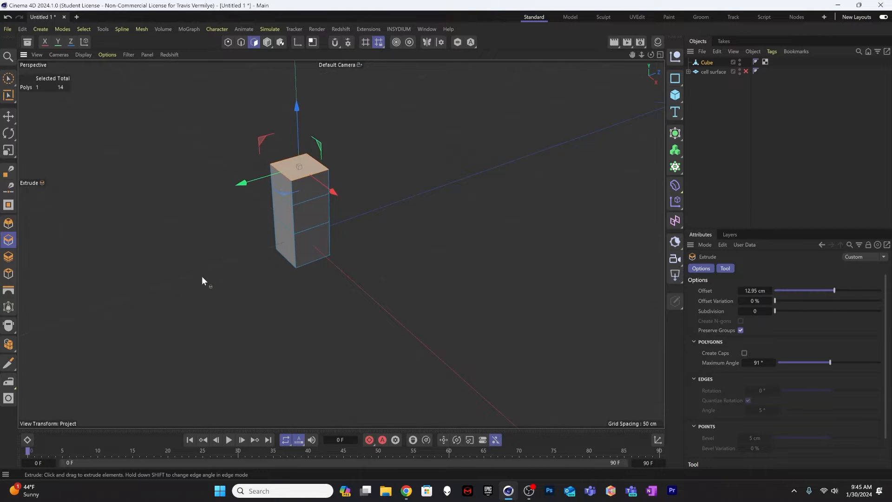
Step: Scale the top face to about twice its width and extrude it upward about 32 cm
{"action": "left_click_drag", "start_coordinate": [280, 240], "coordinate": [225, 266], "text": "alt"}
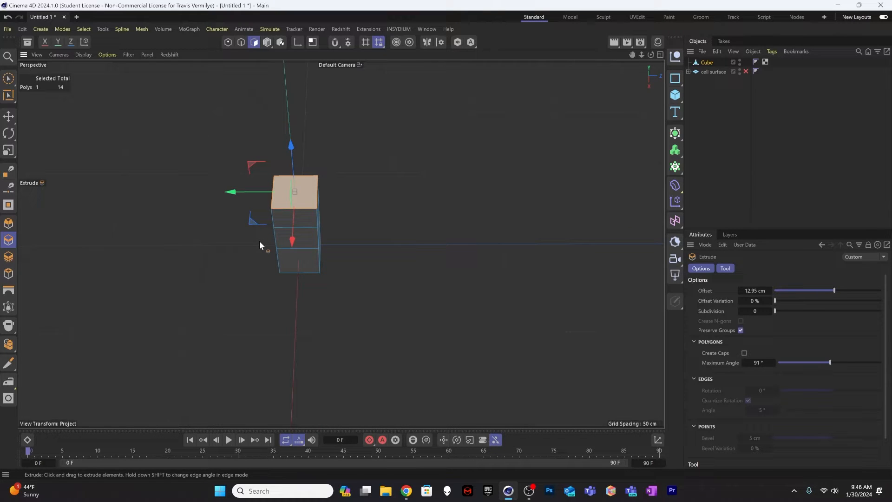
{"action": "key", "text": "t"}
{"action": "left_click_drag", "start_coordinate": [241, 311], "coordinate": [604, 238]}
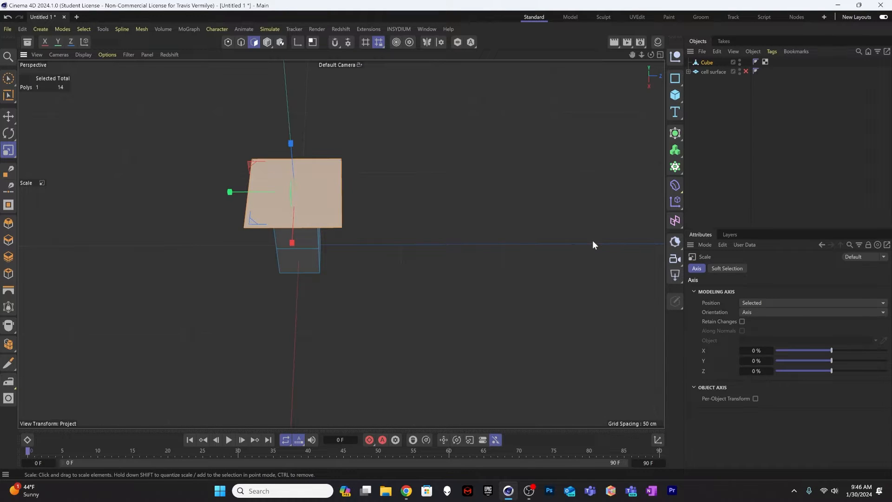
{"action": "key", "text": "d"}
{"action": "left_click_drag", "start_coordinate": [202, 392], "coordinate": [240, 391]}
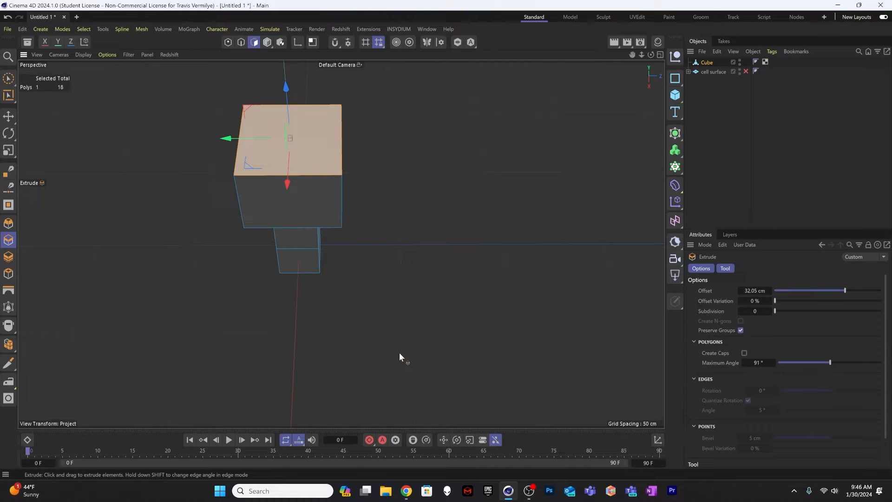
Step: Inset the enlarged top face and extrude the inner polygon about -18.5 cm to hollow out the block
{"action": "key", "text": "i"}
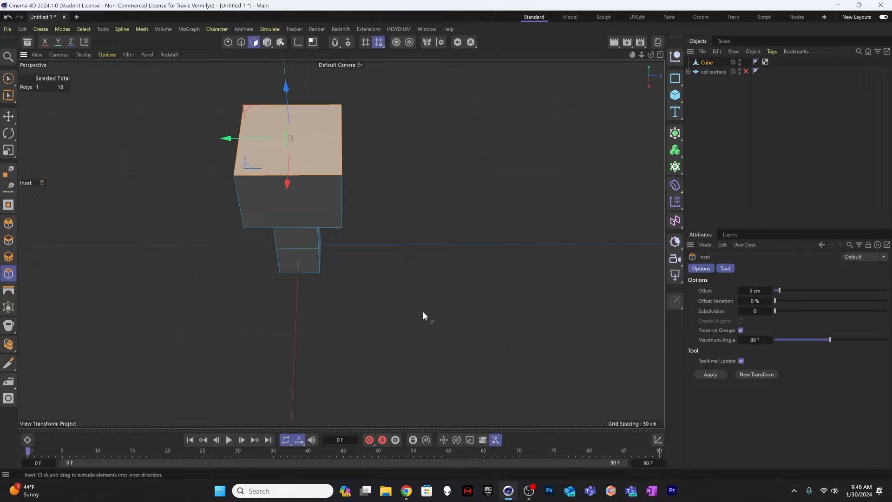
{"action": "left_click_drag", "start_coordinate": [417, 313], "coordinate": [446, 289]}
{"action": "key", "text": "d"}
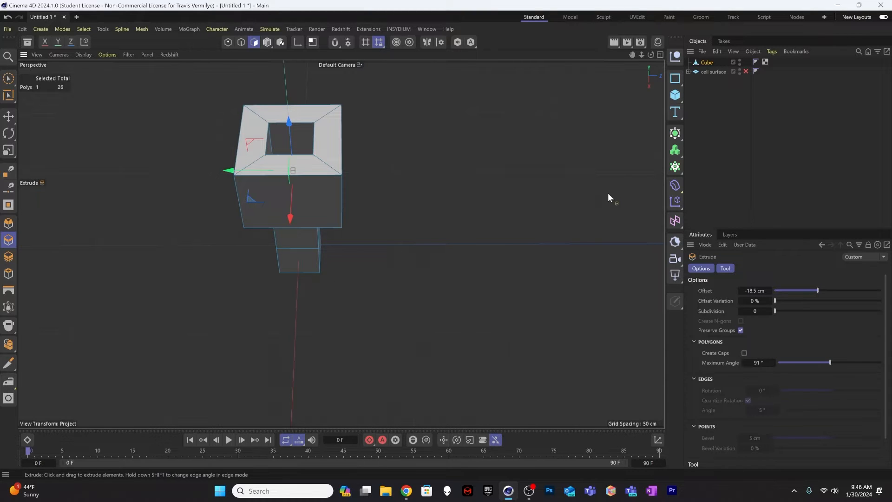
{"action": "left_click_drag", "start_coordinate": [318, 249], "coordinate": [335, 166], "text": "alt"}
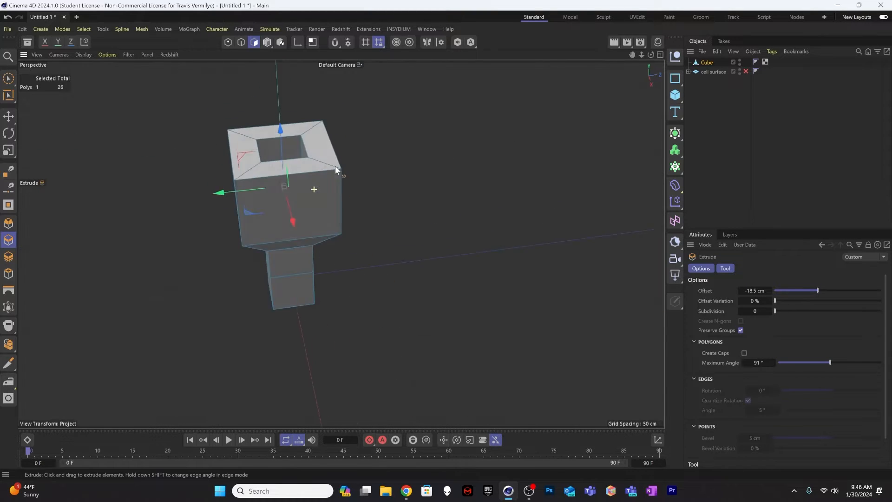
Step: Smooth the extruded cube by placing it under a new Subdivision Surface
{"action": "left_click", "coordinate": [12, 118]}
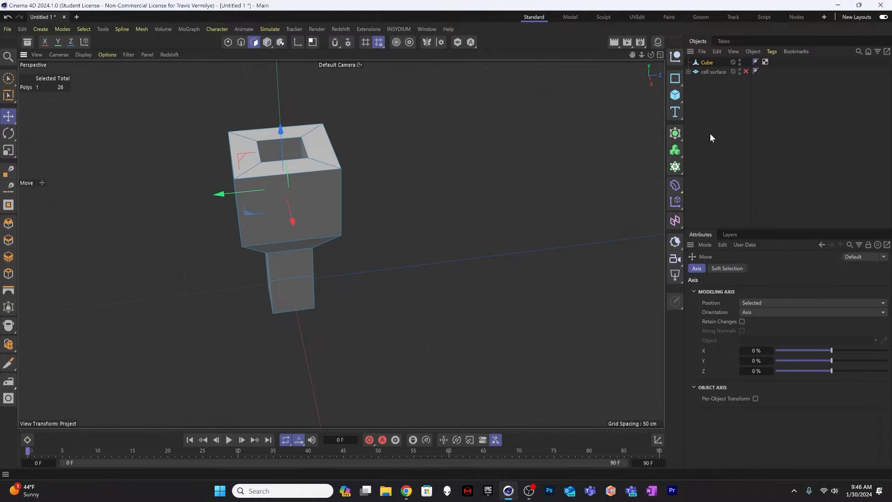
{"action": "left_click", "coordinate": [676, 134]}
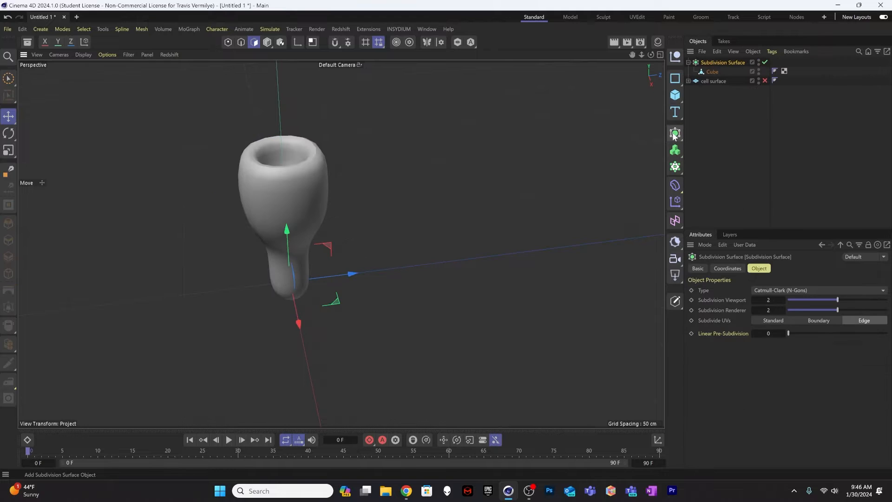
{"action": "left_click_drag", "start_coordinate": [340, 281], "coordinate": [304, 228], "text": "alt"}
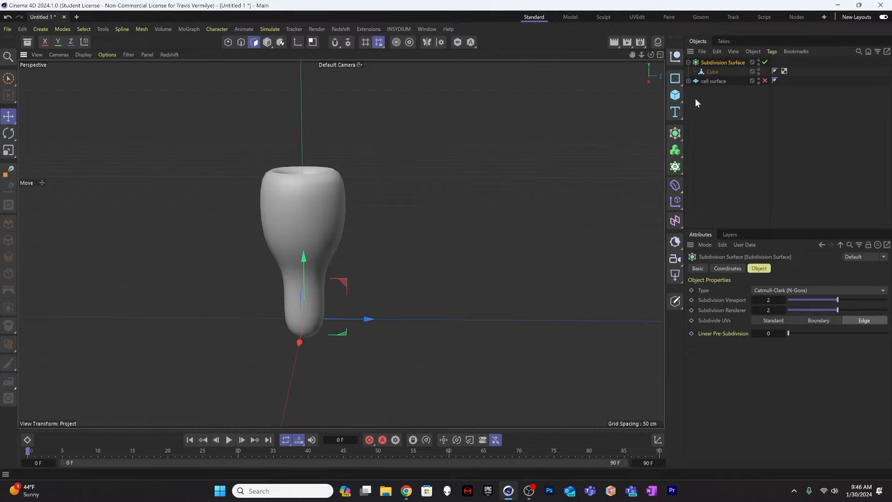
Step: Select all of the cube's polygons and widen the whole cup horizontally by about a quarter, keeping its height
{"action": "left_click", "coordinate": [713, 72]}
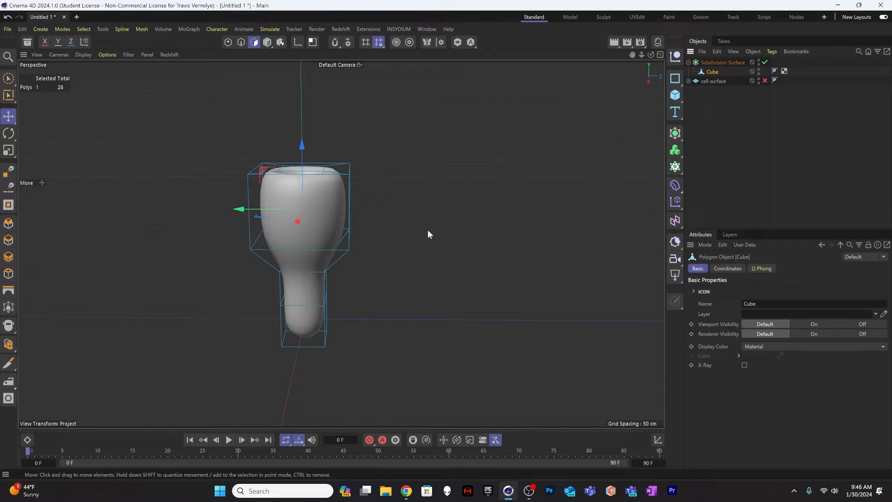
{"action": "left_click", "coordinate": [296, 211]}
{"action": "key", "text": "super"}
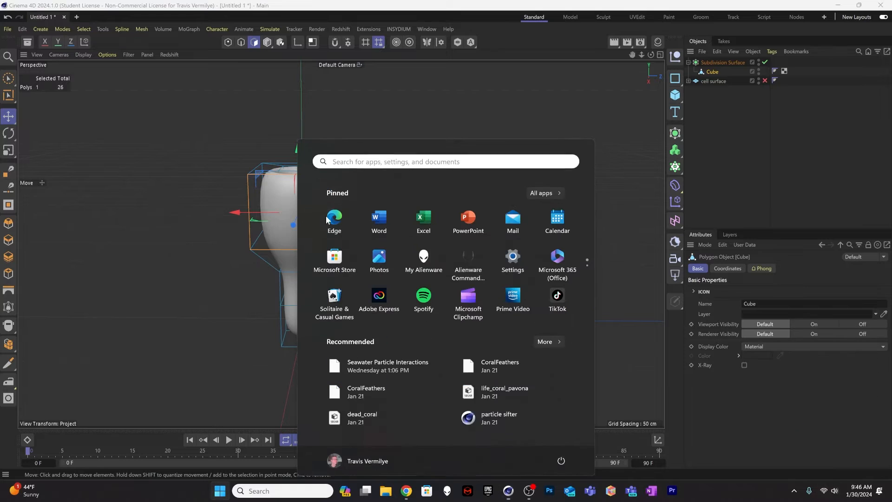
{"action": "left_click", "coordinate": [292, 205]}
{"action": "key", "text": "ctrl+a"}
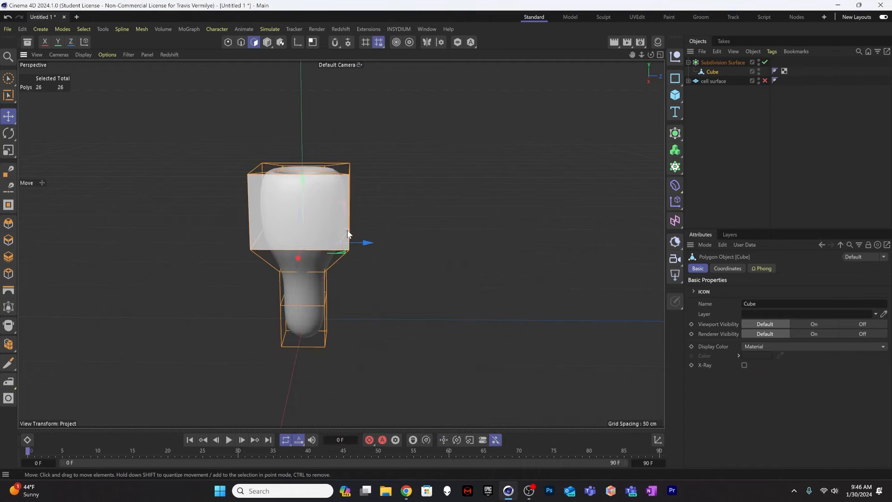
{"action": "key", "text": "t"}
{"action": "mouse_move", "coordinate": [329, 261]}
{"action": "left_mouse_down", "text": "alt"}
{"action": "mouse_move", "coordinate": [320, 262]}
{"action": "mouse_move", "coordinate": [347, 249]}
{"action": "mouse_move", "coordinate": [485, 263]}
{"action": "mouse_move", "coordinate": [477, 264]}
{"action": "left_mouse_up", "text": "alt"}
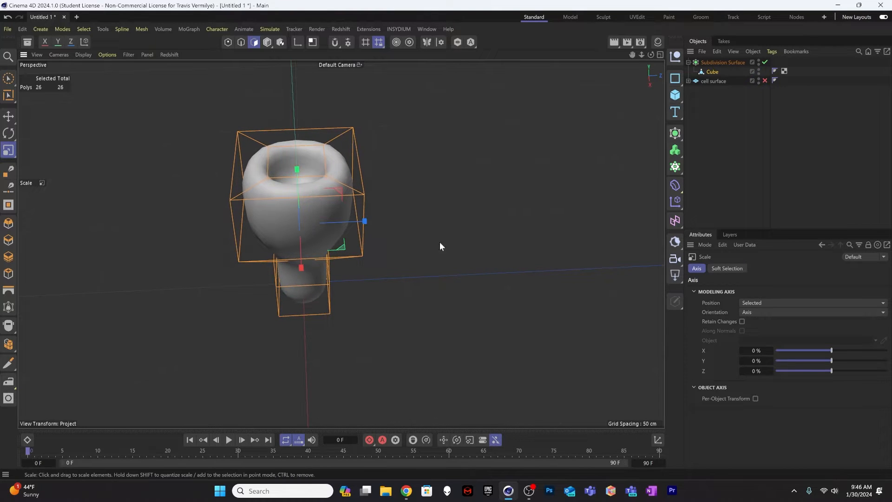
{"action": "mouse_move", "coordinate": [327, 254]}
{"action": "left_mouse_down", "text": "alt"}
{"action": "mouse_move", "coordinate": [333, 161]}
{"action": "mouse_move", "coordinate": [294, 205]}
{"action": "mouse_move", "coordinate": [339, 224]}
{"action": "mouse_move", "coordinate": [319, 193]}
{"action": "mouse_move", "coordinate": [327, 204]}
{"action": "left_mouse_up", "text": "alt"}
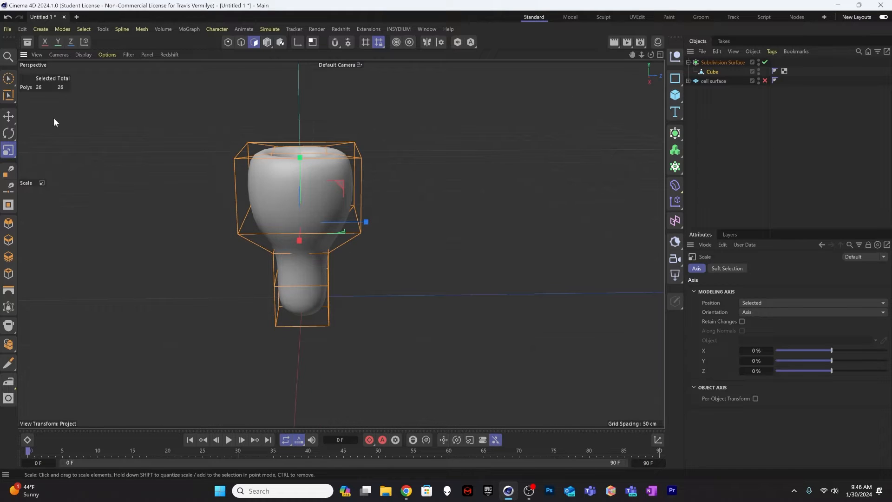
{"action": "left_click", "coordinate": [9, 117]}
{"action": "left_click", "coordinate": [725, 111]}
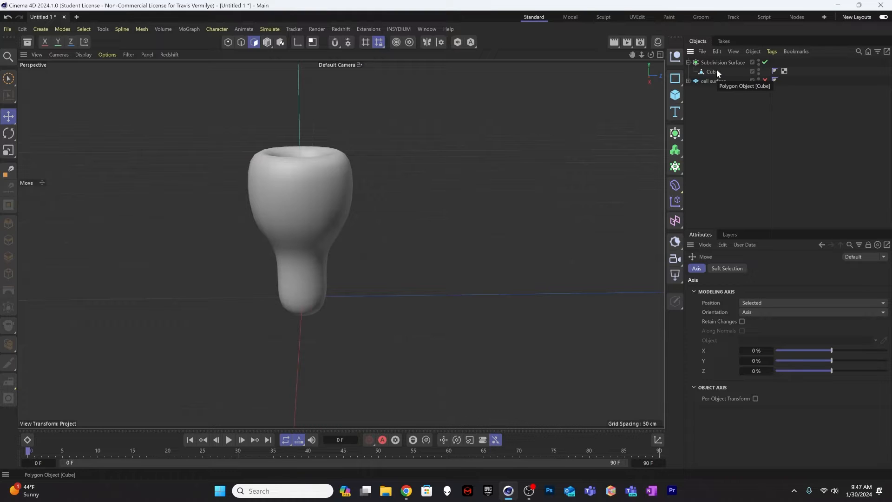
Step: Add a sphere primitive with 64 segments and set its type to Hexahedron
{"action": "left_click", "coordinate": [675, 96]}
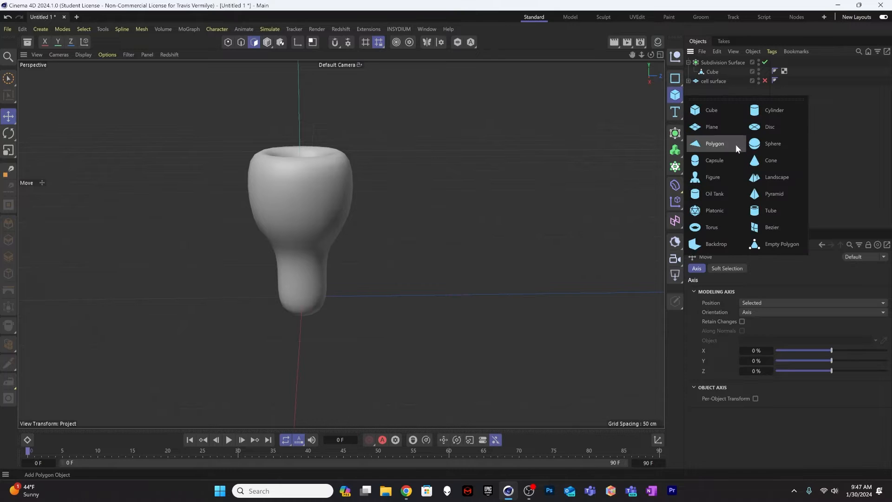
{"action": "left_click", "coordinate": [772, 144]}
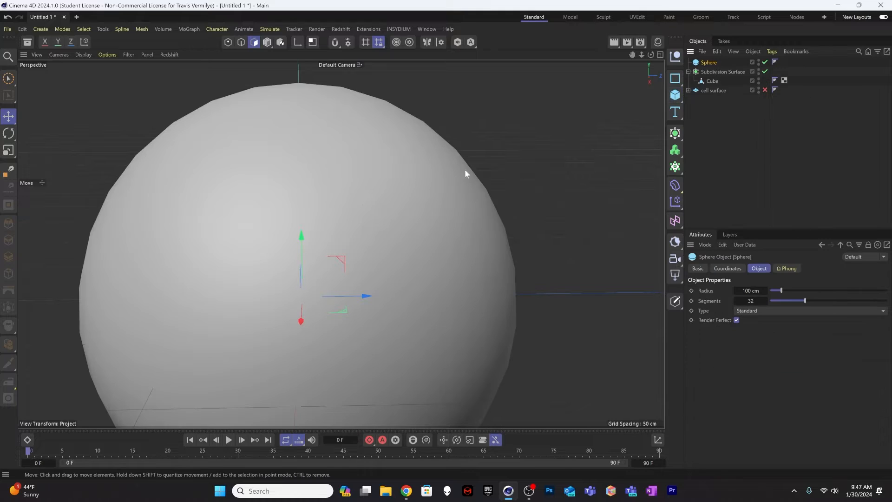
{"action": "left_click", "coordinate": [747, 312]}
{"action": "left_click", "coordinate": [761, 353]}
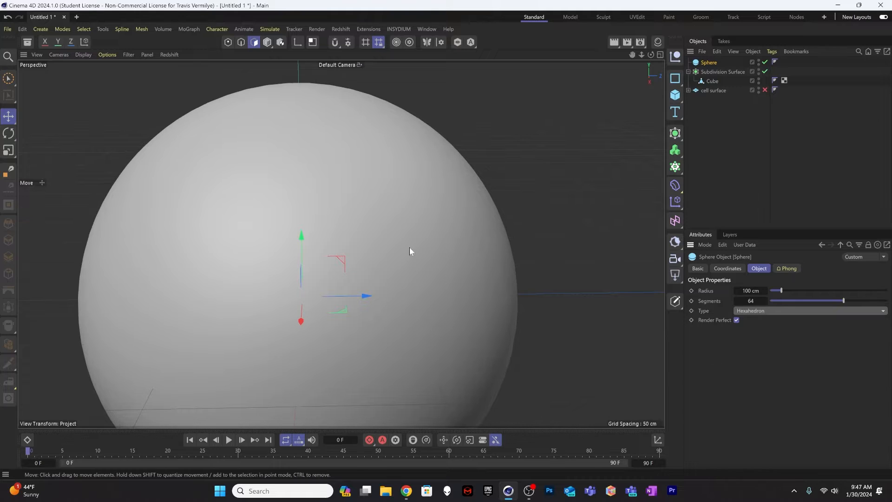
Step: Scale the sphere down to fit the cup's opening and raise it until it sits partly inside the rim
{"action": "key", "text": "t"}
{"action": "left_click_drag", "start_coordinate": [435, 246], "coordinate": [226, 344]}
{"action": "key", "text": "e"}
{"action": "left_click_drag", "start_coordinate": [303, 252], "coordinate": [319, 91]}
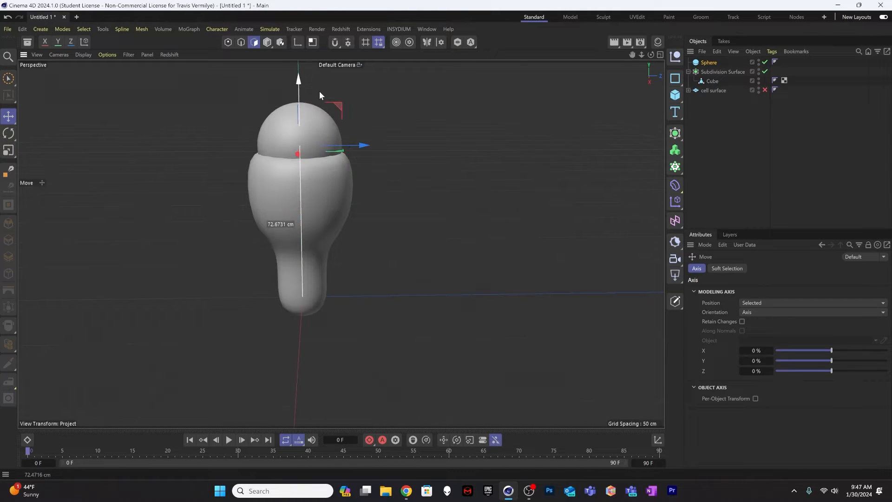
{"action": "key", "text": "t"}
{"action": "left_click_drag", "start_coordinate": [421, 139], "coordinate": [378, 153]}
{"action": "key", "text": "e"}
{"action": "left_click_drag", "start_coordinate": [303, 70], "coordinate": [301, 90]}
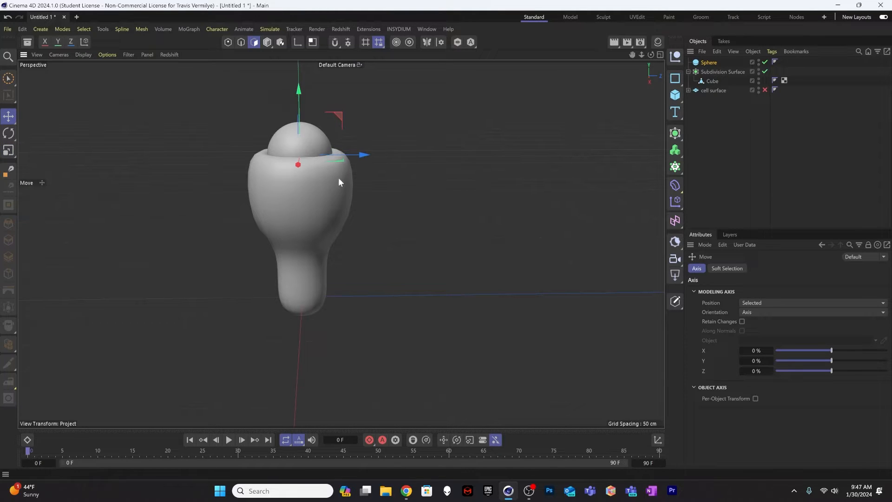
Step: Shrink the sphere slightly more, to a radius of about 13.5 cm, so it sits clear inside the cup's rim
{"action": "left_click_drag", "start_coordinate": [338, 178], "coordinate": [349, 298], "text": "alt"}
{"action": "mouse_move", "coordinate": [320, 184]}
{"action": "left_mouse_down", "text": "alt"}
{"action": "mouse_move", "coordinate": [283, 176]}
{"action": "mouse_move", "coordinate": [314, 141]}
{"action": "mouse_move", "coordinate": [308, 116]}
{"action": "mouse_move", "coordinate": [314, 169]}
{"action": "mouse_move", "coordinate": [327, 174]}
{"action": "left_mouse_up", "text": "alt"}
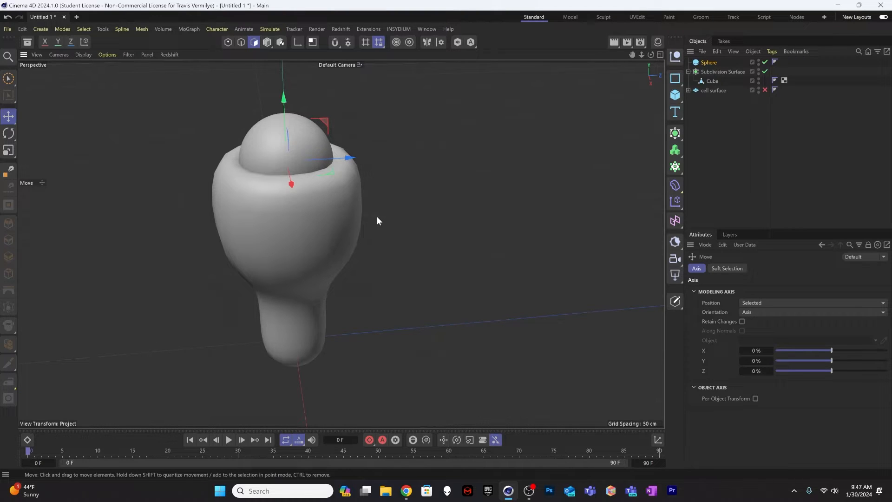
{"action": "key", "text": "t"}
{"action": "mouse_move", "coordinate": [387, 197]}
{"action": "left_mouse_down"}
{"action": "mouse_move", "coordinate": [374, 210]}
{"action": "mouse_move", "coordinate": [384, 188]}
{"action": "left_mouse_up"}
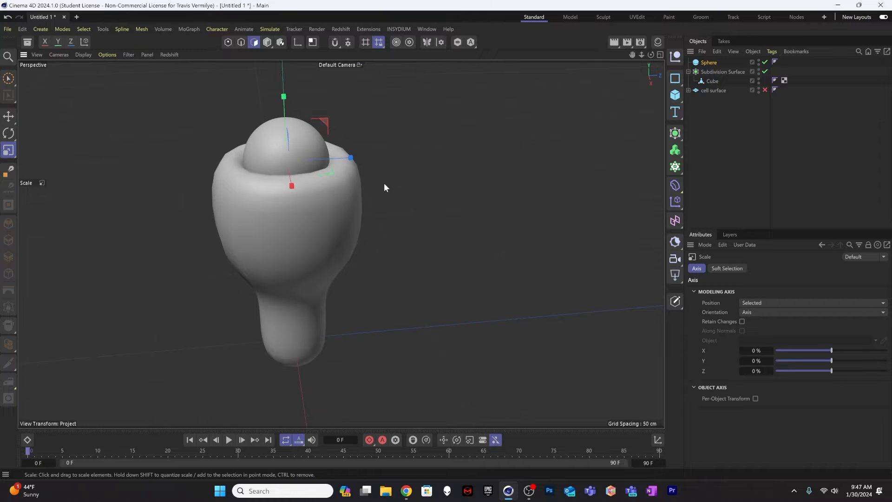
{"action": "key", "text": "e"}
{"action": "left_click_drag", "start_coordinate": [285, 97], "coordinate": [285, 104]}
{"action": "key", "text": "ctrl+z"}
{"action": "left_click_drag", "start_coordinate": [287, 226], "coordinate": [302, 258], "text": "alt"}
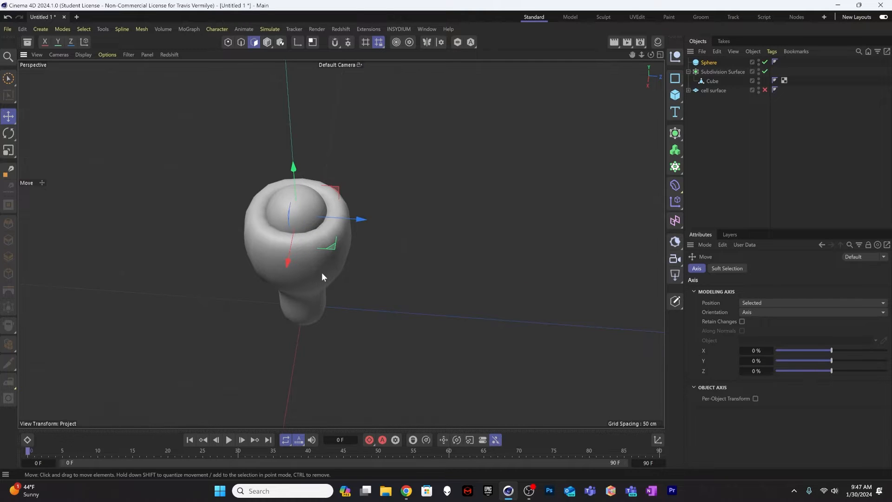
{"action": "left_click_drag", "start_coordinate": [320, 281], "coordinate": [318, 195], "text": "alt"}
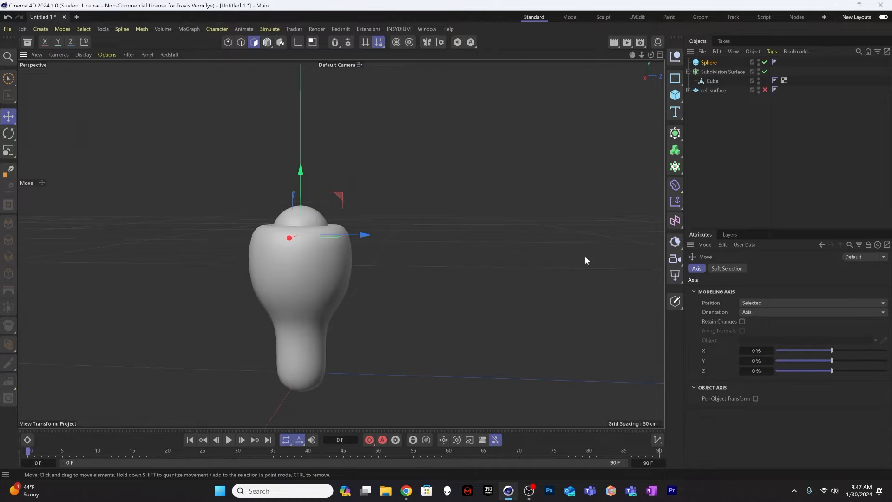
Step: Re-enable the cell surface and inspect from several sides how the cup and sphere sit on it
{"action": "left_click", "coordinate": [764, 91]}
{"action": "left_click_drag", "start_coordinate": [285, 311], "coordinate": [338, 322], "text": "alt"}
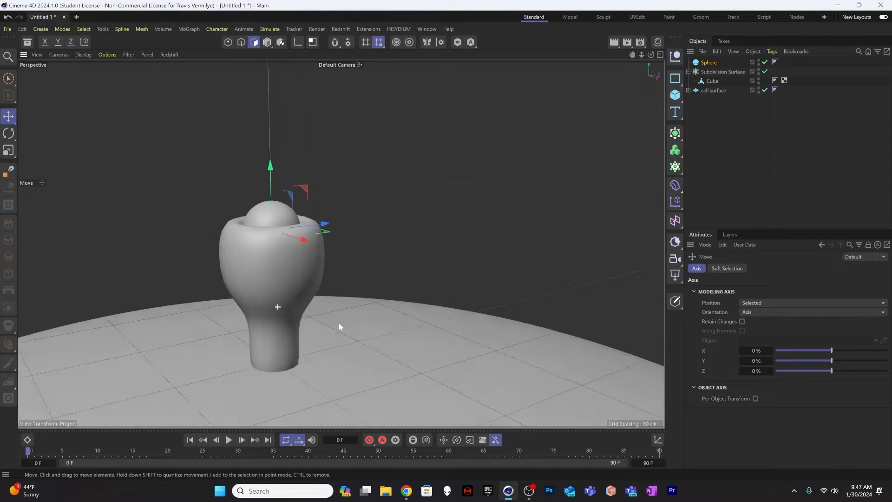
{"action": "right_click_drag", "start_coordinate": [338, 322], "coordinate": [241, 339], "text": "alt"}
{"action": "left_click_drag", "start_coordinate": [242, 339], "coordinate": [337, 275], "text": "alt"}
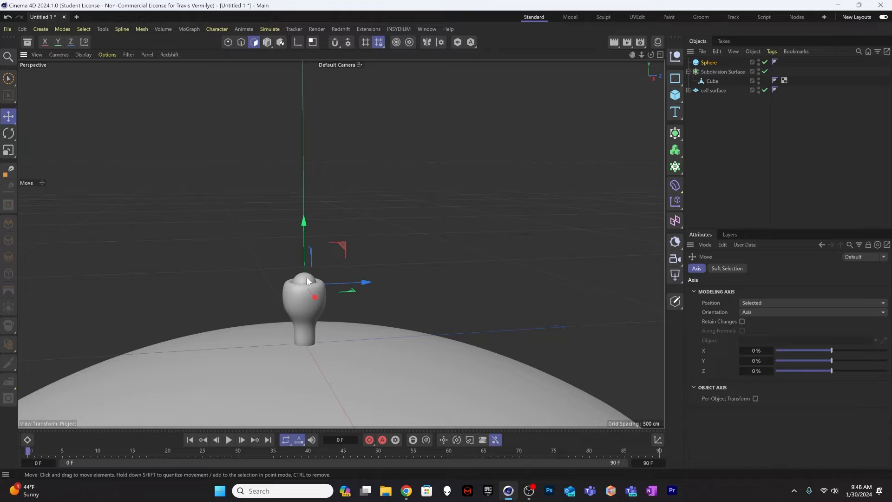
{"action": "right_click_drag", "start_coordinate": [300, 290], "coordinate": [381, 246], "text": "alt"}
{"action": "left_click_drag", "start_coordinate": [352, 272], "coordinate": [336, 301], "text": "alt"}
{"action": "middle_click_drag", "start_coordinate": [335, 303], "coordinate": [314, 280], "text": "alt"}
{"action": "right_click_drag", "start_coordinate": [299, 255], "coordinate": [338, 233], "text": "alt"}
{"action": "left_click_drag", "start_coordinate": [300, 267], "coordinate": [306, 279], "text": "alt"}
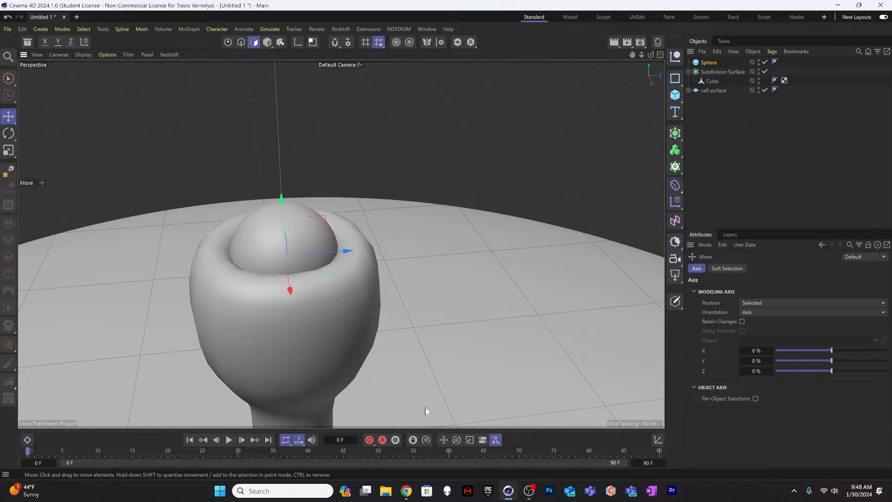
Step: Set the Subdivision Surface's viewport and renderer subdivisions to 1 and convert it to an editable polygon mesh
{"action": "left_click", "coordinate": [714, 81]}
{"action": "left_click", "coordinate": [718, 72], "text": "ctrl"}
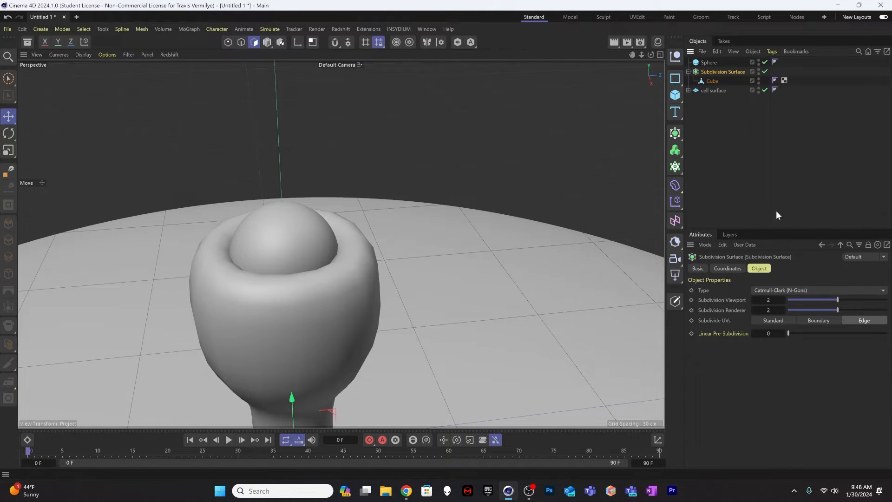
{"action": "left_click", "coordinate": [754, 300]}
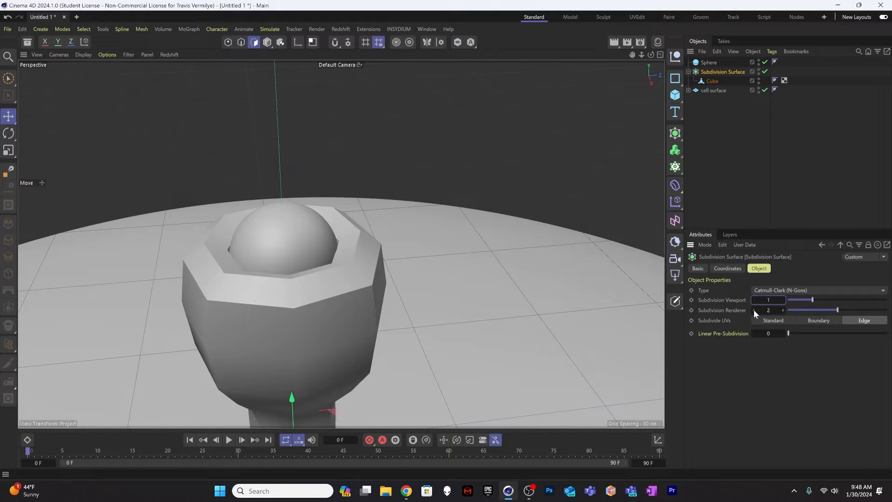
{"action": "left_click", "coordinate": [754, 310]}
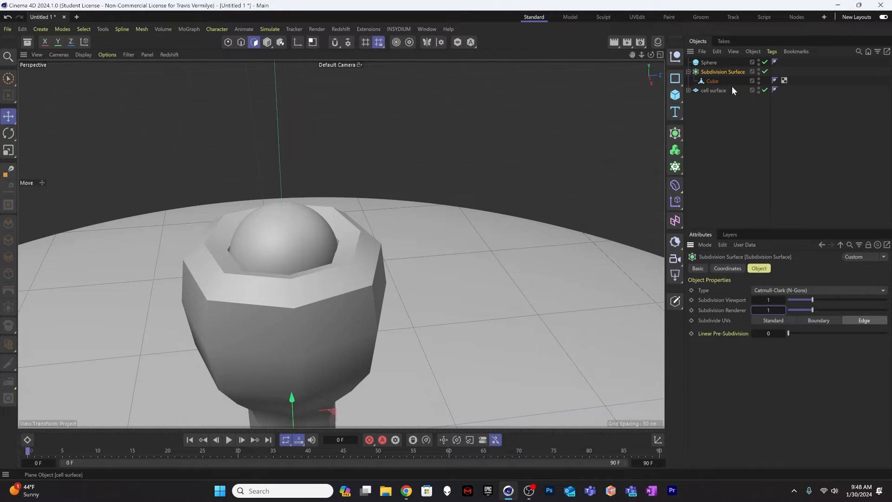
{"action": "key", "text": "c"}
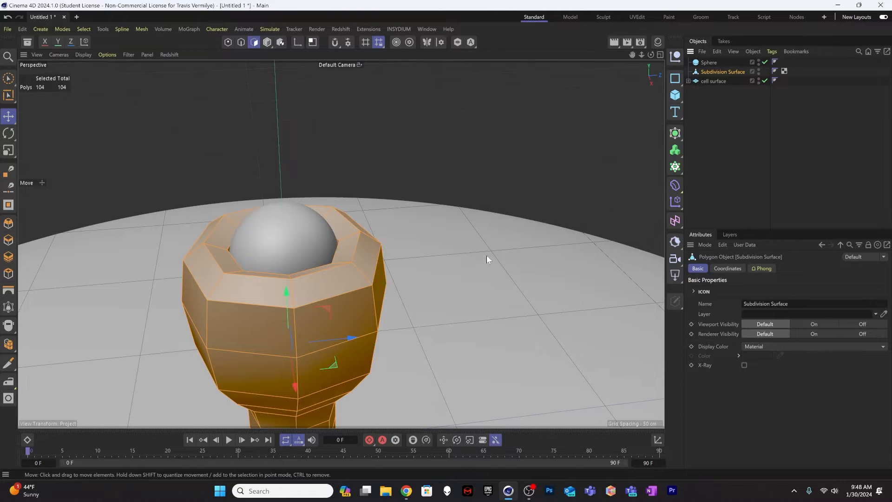
Step: Rename the converted cup mesh as "surface protein"
{"action": "double_click", "coordinate": [718, 70]}
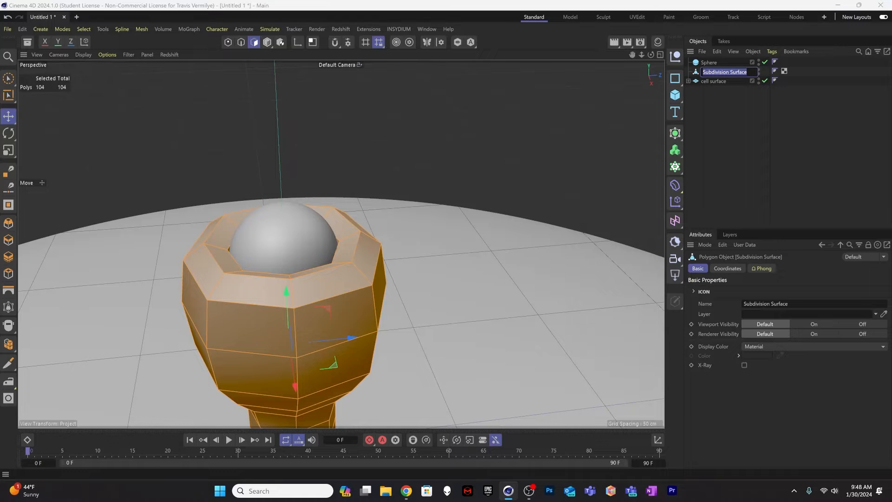
{"action": "type", "text": "surface protein"}
{"action": "key", "text": "Return"}
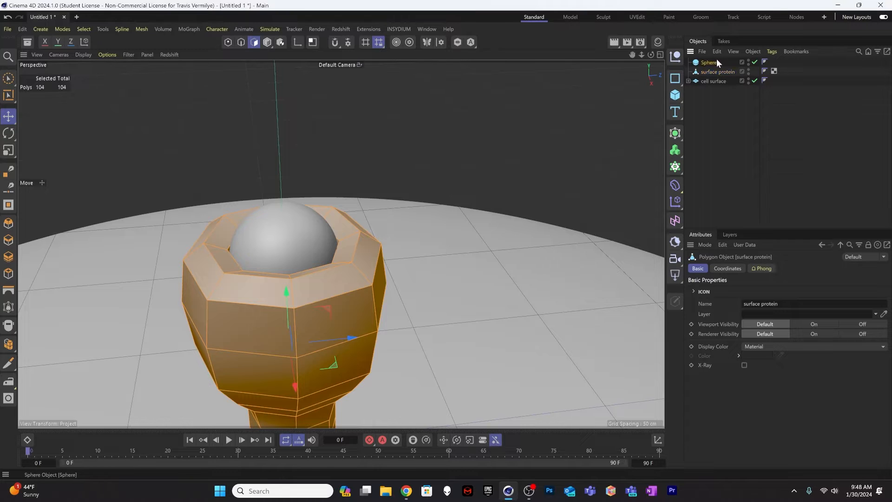
Step: Rename the sphere as "docking protein" and deselect it
{"action": "double_click", "coordinate": [713, 61]}
{"action": "type", "text": "docking pro"}
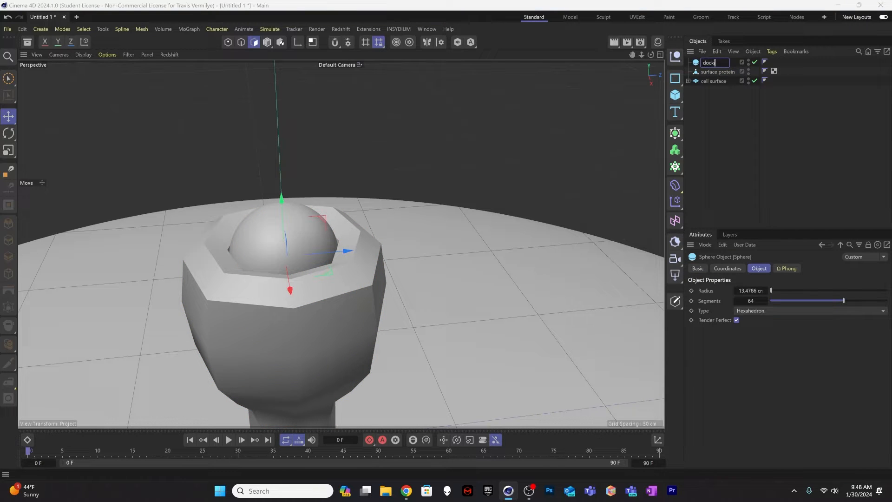
{"action": "type", "text": "tein"}
{"action": "key", "text": "Return"}
{"action": "left_click", "coordinate": [701, 138]}
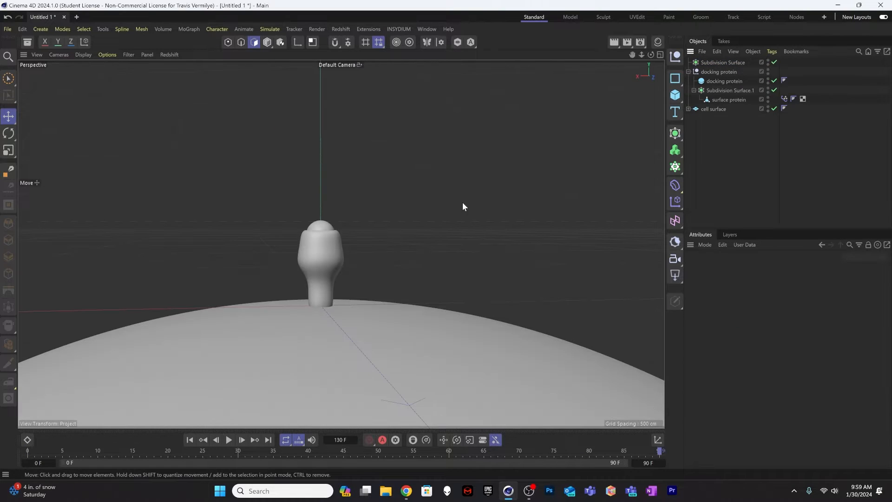
Step: Select the docking protein sphere and extend the project's end frame to 450
{"action": "middle_click_drag", "start_coordinate": [332, 238], "coordinate": [345, 286], "text": "alt"}
{"action": "right_click_drag", "start_coordinate": [344, 286], "coordinate": [330, 283], "text": "alt"}
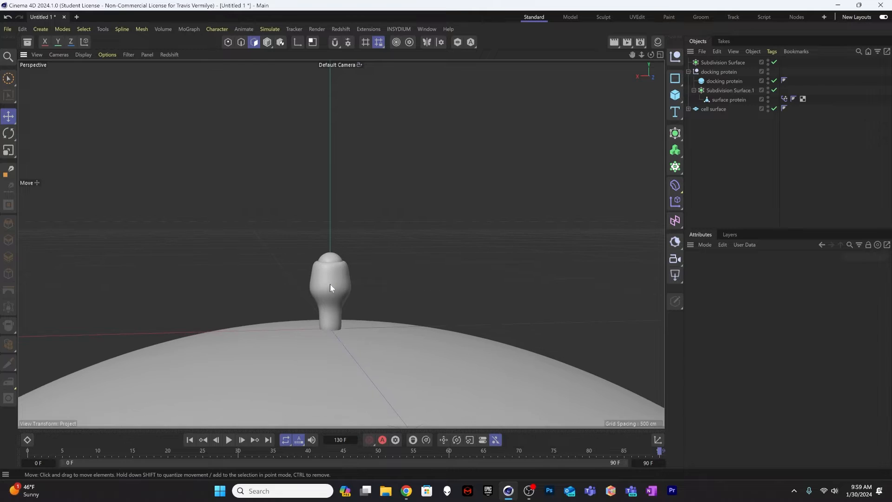
{"action": "middle_click_drag", "start_coordinate": [335, 250], "coordinate": [329, 259], "text": "alt"}
{"action": "left_click", "coordinate": [328, 266]}
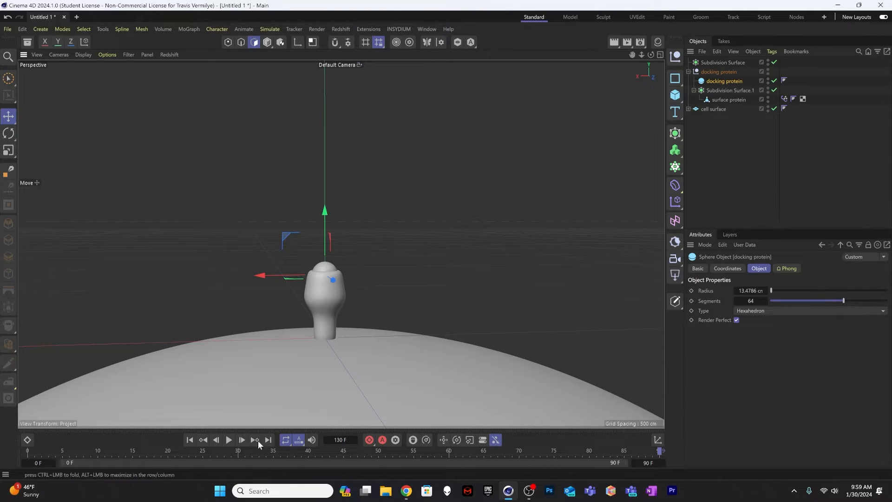
{"action": "left_click", "coordinate": [649, 463]}
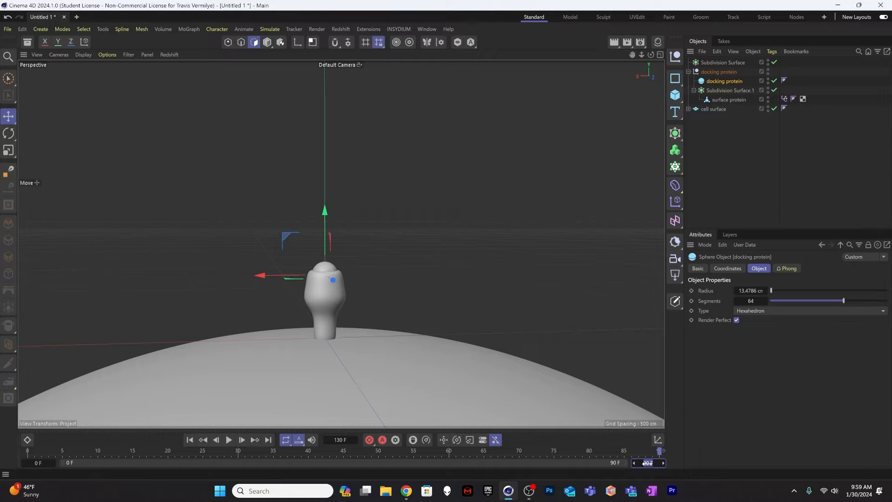
{"action": "type", "text": "450"}
{"action": "key", "text": "Return"}
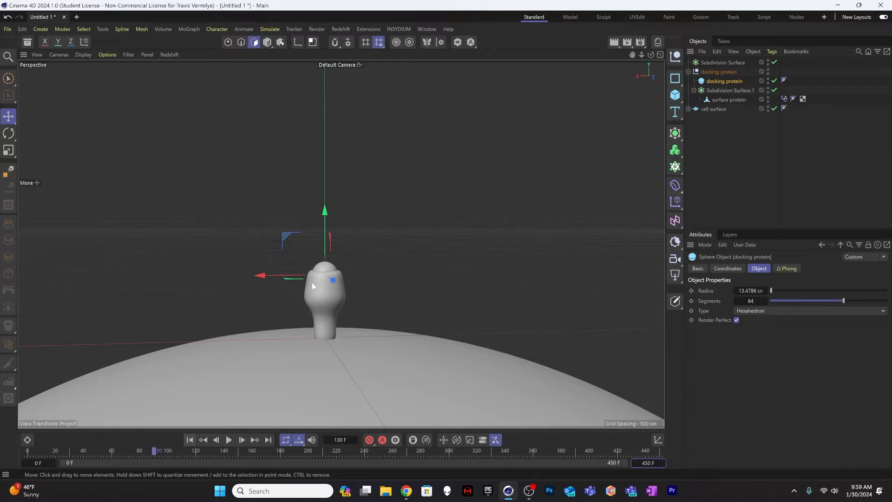
Step: Bring the whole cell surface into view and scrub the animation from its start to frame 200
{"action": "right_click_drag", "start_coordinate": [312, 283], "coordinate": [257, 296], "text": "alt"}
{"action": "middle_click_drag", "start_coordinate": [353, 242], "coordinate": [341, 245], "text": "alt"}
{"action": "right_click_drag", "start_coordinate": [313, 310], "coordinate": [251, 319], "text": "alt"}
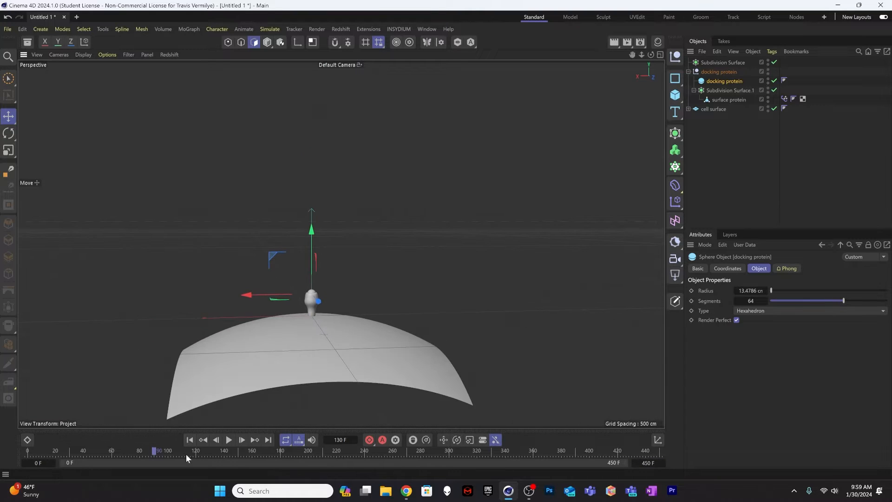
{"action": "left_click_drag", "start_coordinate": [186, 453], "coordinate": [29, 451]}
{"action": "key", "text": "F8"}
{"action": "left_click_drag", "start_coordinate": [219, 453], "coordinate": [324, 456]}
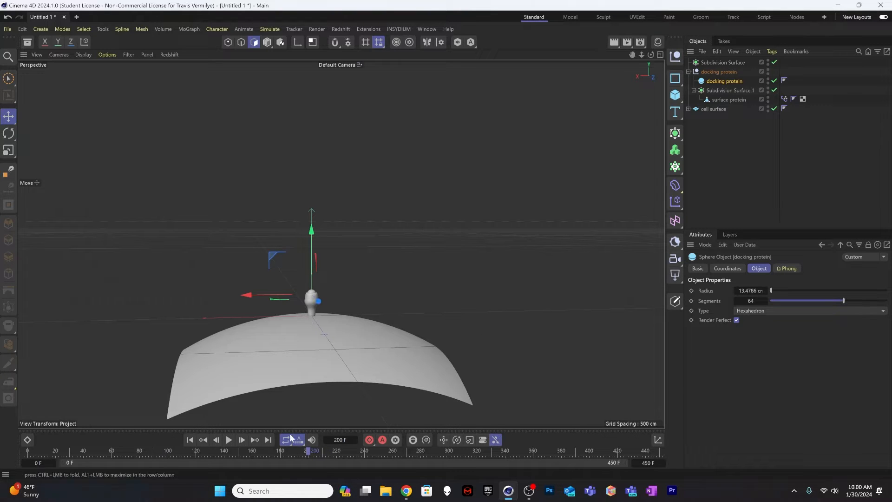
Step: Open the docking protein's Dope Sheet with frames 0 to 210 in view and frame the protein closely
{"action": "left_click", "coordinate": [27, 438]}
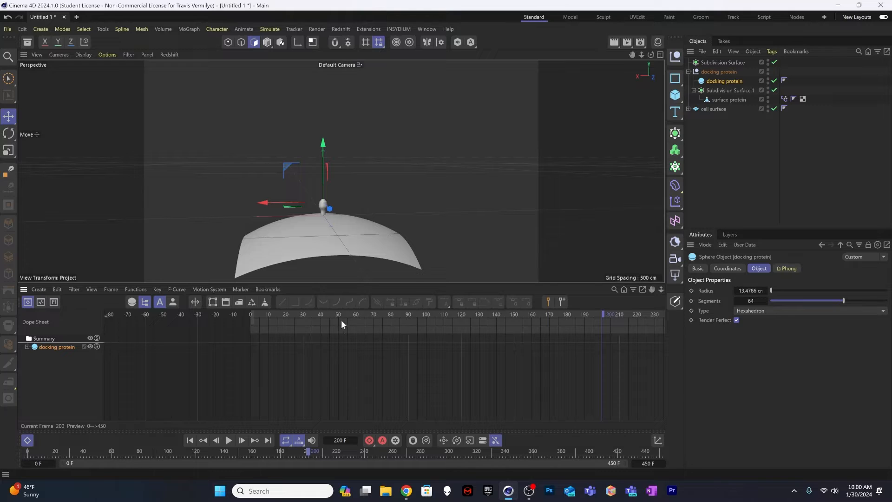
{"action": "middle_click_drag", "start_coordinate": [426, 349], "coordinate": [376, 348], "text": "alt"}
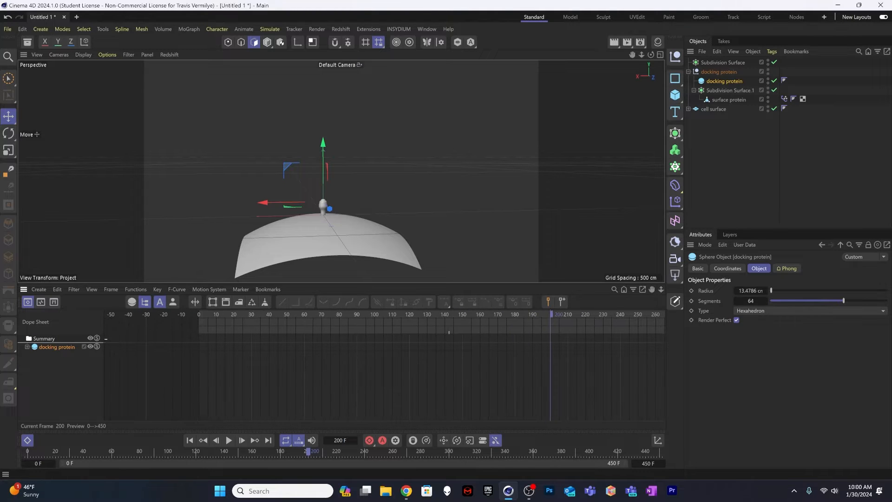
{"action": "right_click_drag", "start_coordinate": [418, 341], "coordinate": [470, 342], "text": "alt"}
{"action": "middle_click_drag", "start_coordinate": [401, 342], "coordinate": [420, 342], "text": "alt"}
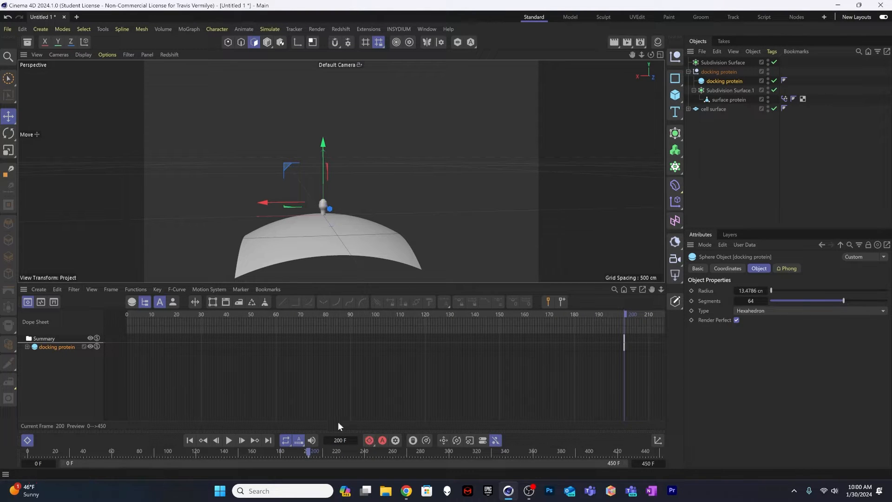
{"action": "right_click_drag", "start_coordinate": [318, 210], "coordinate": [428, 187], "text": "alt"}
{"action": "middle_click_drag", "start_coordinate": [366, 195], "coordinate": [320, 233], "text": "alt"}
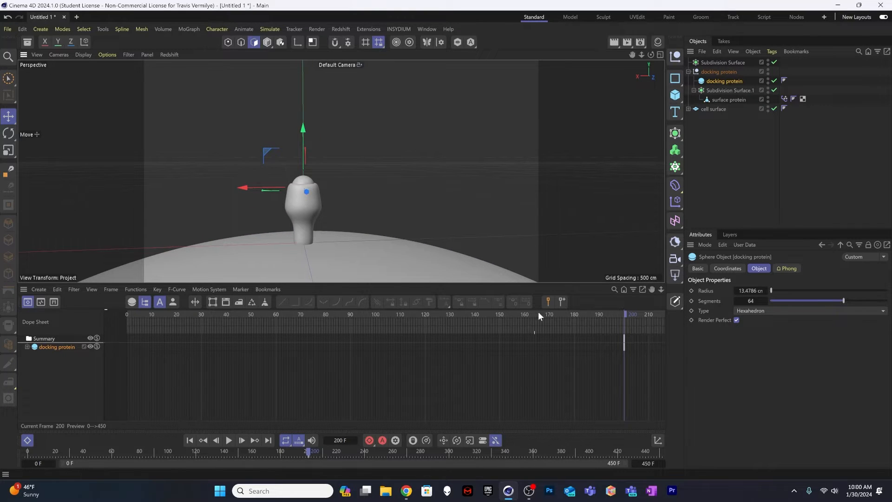
Step: At frame 160, raise the docking protein to just above the surface protein's cup and record a keyframe
{"action": "right_click_drag", "start_coordinate": [538, 352], "coordinate": [567, 352], "text": "alt"}
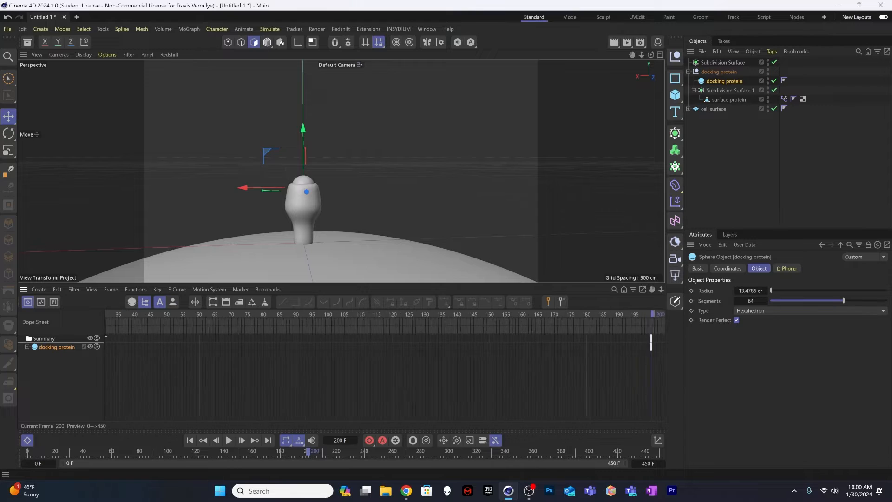
{"action": "middle_click_drag", "start_coordinate": [539, 352], "coordinate": [786, 354], "text": "alt"}
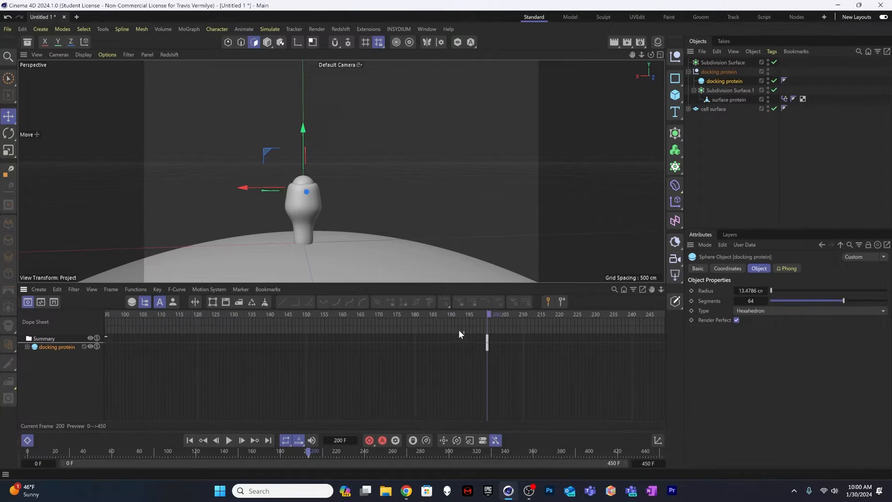
{"action": "left_click_drag", "start_coordinate": [488, 313], "coordinate": [344, 314]}
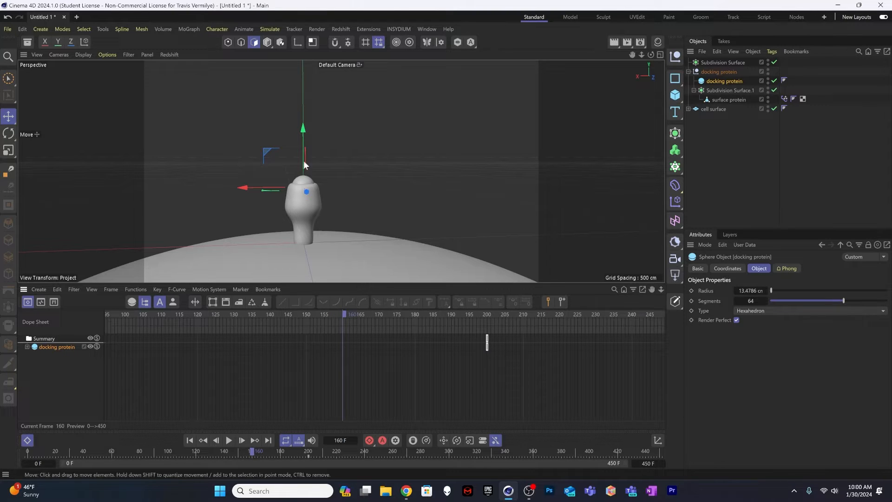
{"action": "left_click_drag", "start_coordinate": [300, 135], "coordinate": [302, 124]}
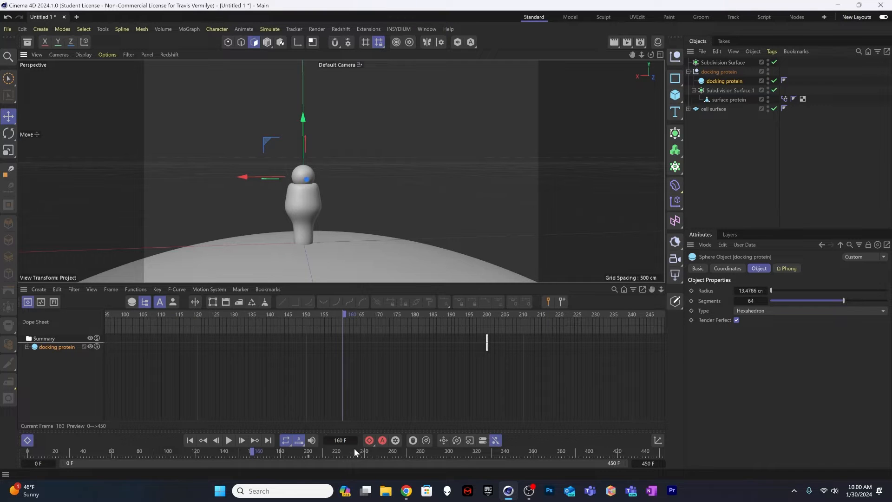
{"action": "left_click", "coordinate": [367, 440]}
{"action": "key", "text": "space"}
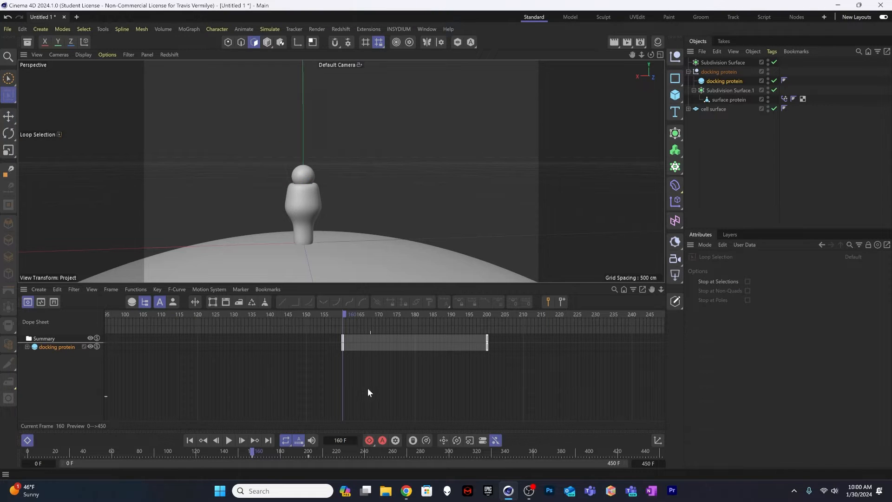
Step: Play back the docking motion several times from around frame 160 to frame 200
{"action": "left_click", "coordinate": [338, 312]}
{"action": "key", "text": "F8"}
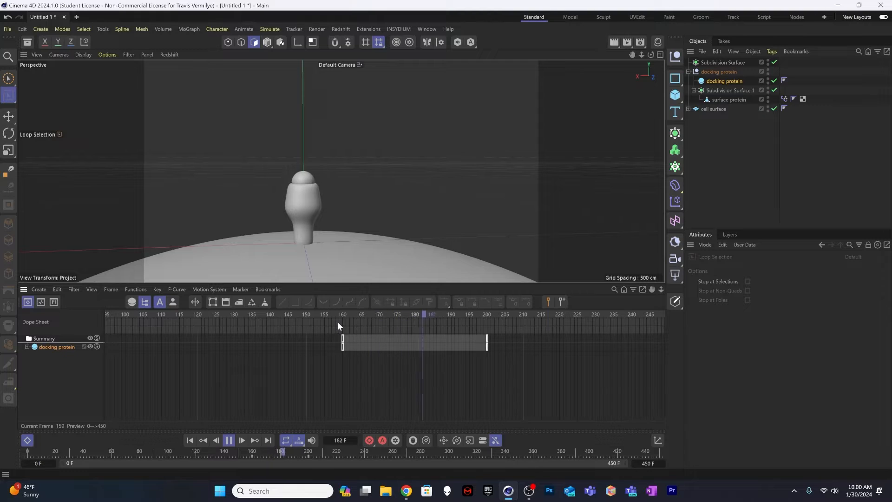
{"action": "key", "text": "F8"}
{"action": "left_click", "coordinate": [366, 311]}
{"action": "left_click", "coordinate": [328, 311]}
{"action": "key", "text": "F8"}
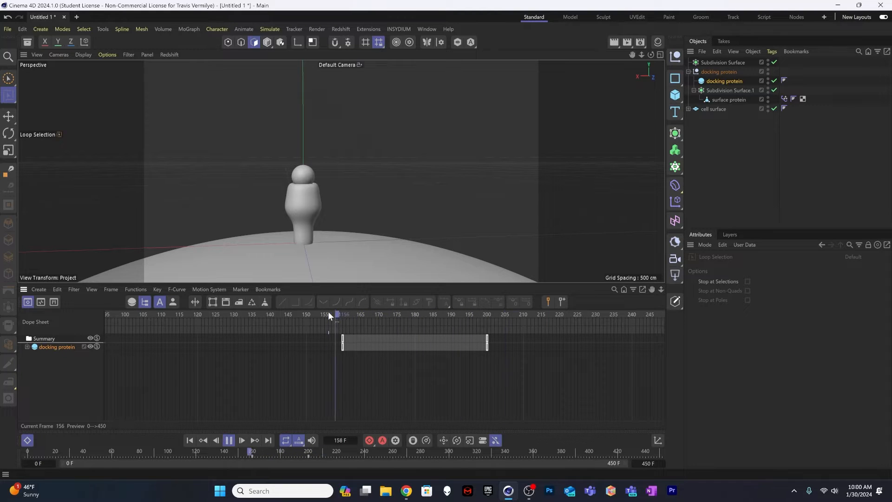
{"action": "key", "text": "F8"}
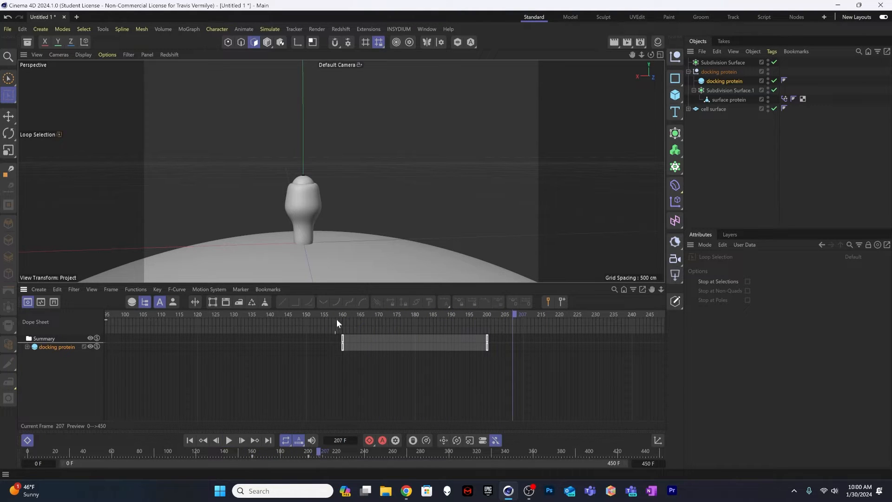
{"action": "left_click_drag", "start_coordinate": [351, 312], "coordinate": [317, 312]}
{"action": "key", "text": "F8"}
{"action": "key", "text": "F8"}
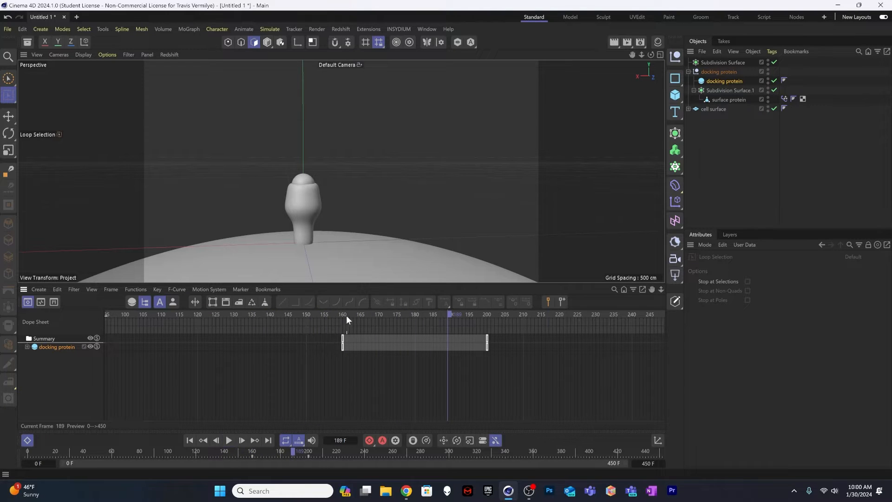
Step: At frame 0, move the docking protein straight up along Y, far above the cell surface, and record a keyframe
{"action": "left_click", "coordinate": [273, 314]}
{"action": "left_click", "coordinate": [272, 314]}
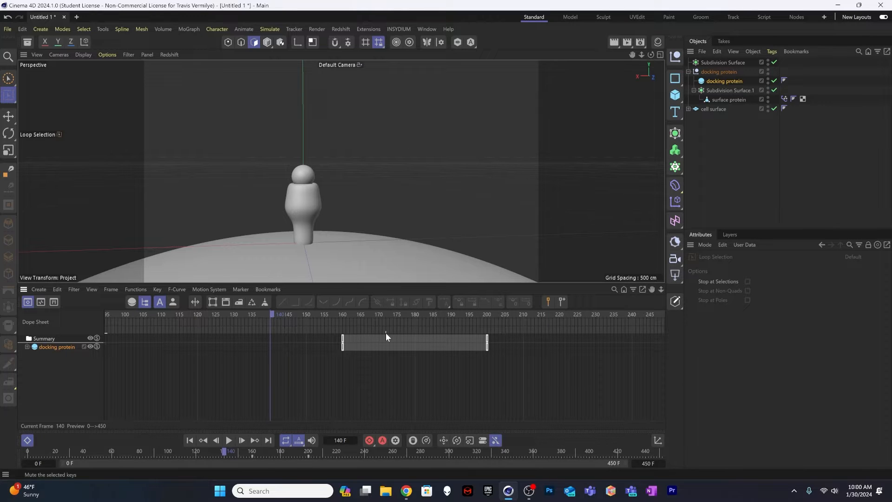
{"action": "scroll", "coordinate": [296, 361], "scroll_direction": "down", "scroll_amount": 4}
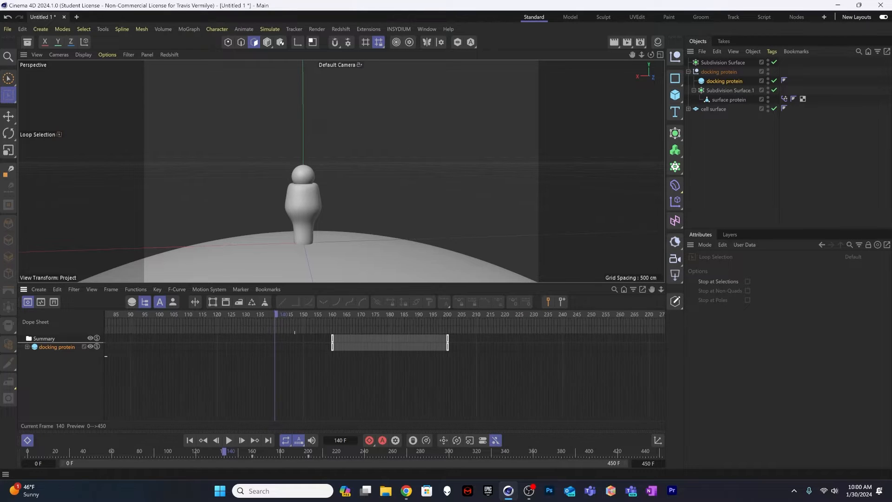
{"action": "scroll", "coordinate": [323, 358], "scroll_direction": "down", "scroll_amount": 2}
{"action": "middle_click_drag", "start_coordinate": [340, 364], "coordinate": [543, 364], "text": "alt"}
{"action": "left_click_drag", "start_coordinate": [321, 317], "coordinate": [217, 306]}
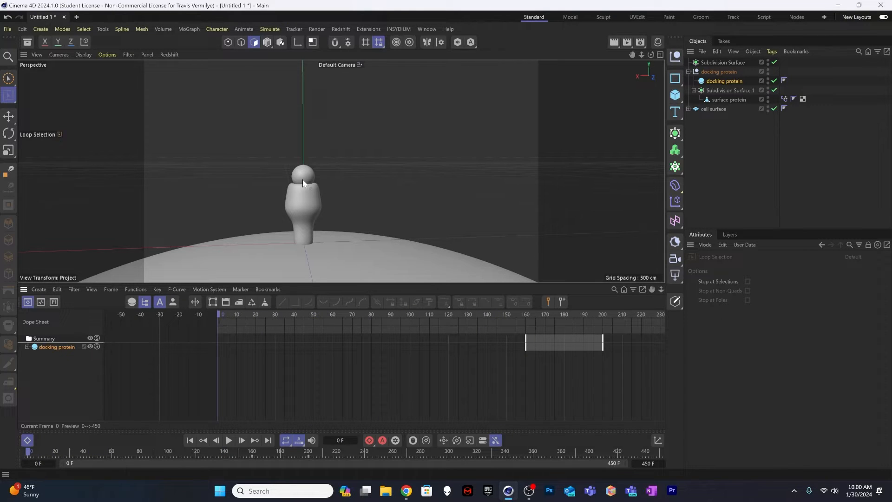
{"action": "left_click", "coordinate": [724, 81]}
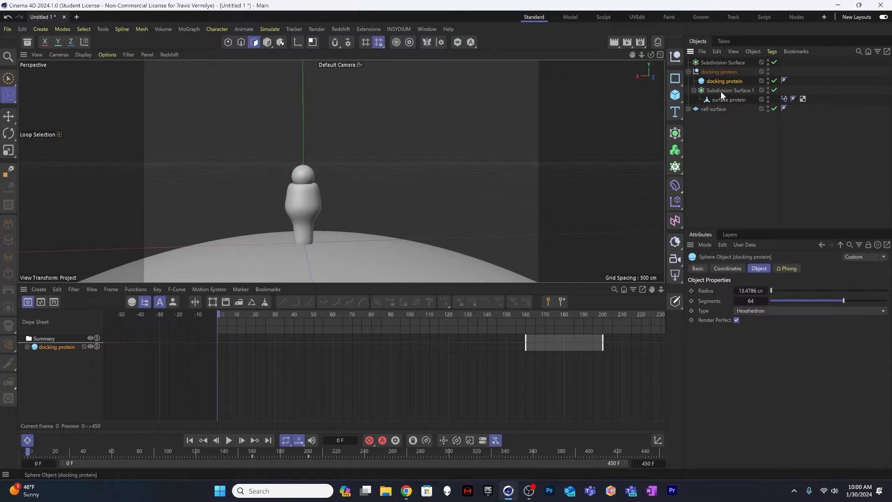
{"action": "scroll", "coordinate": [322, 201], "scroll_direction": "down", "scroll_amount": 5}
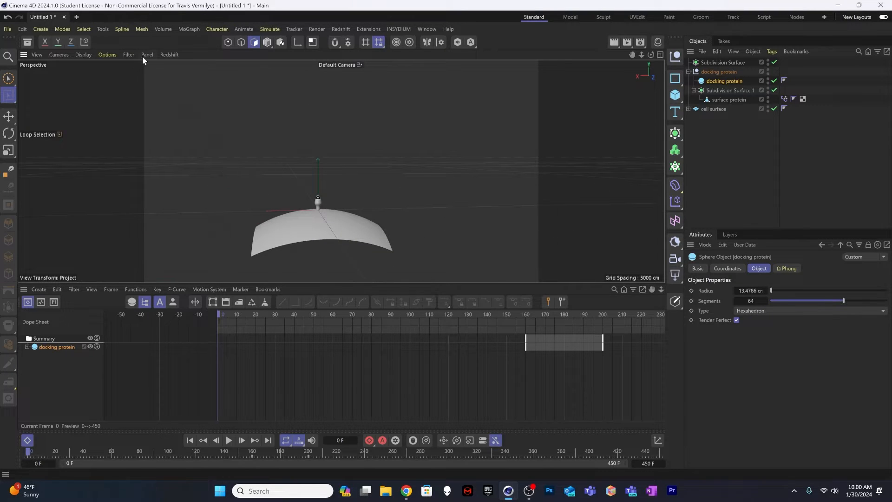
{"action": "left_click", "coordinate": [269, 42]}
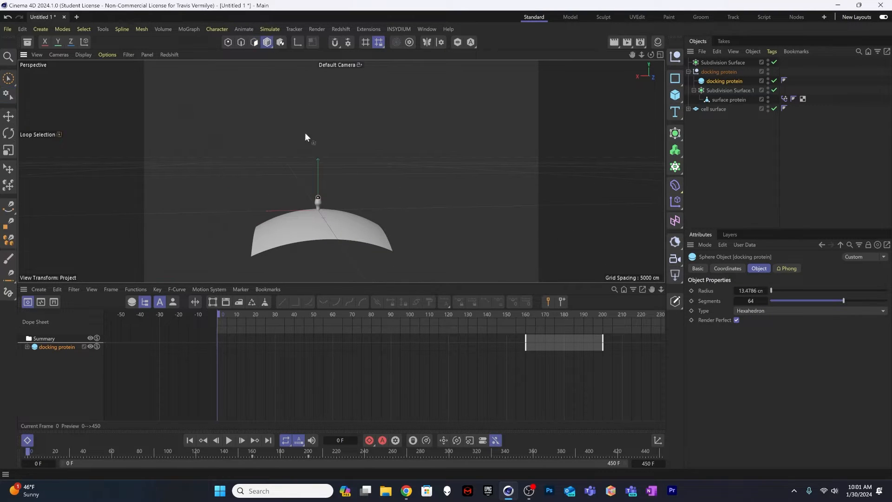
{"action": "key", "text": "e"}
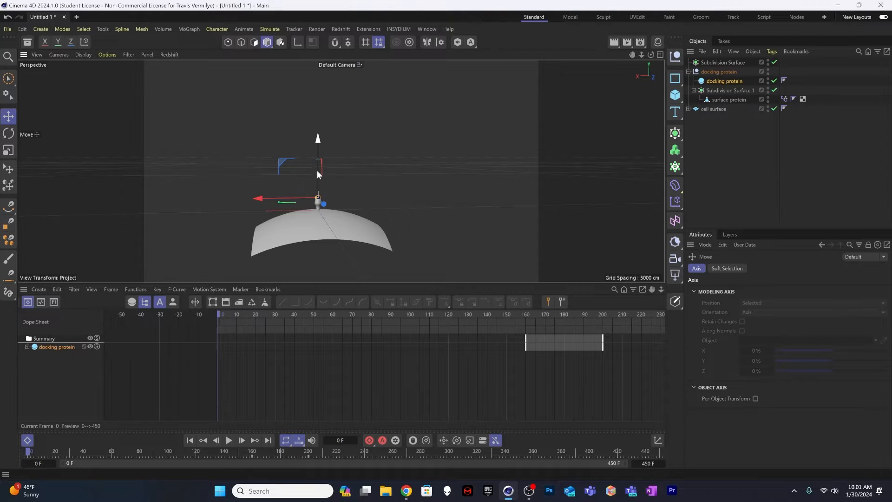
{"action": "left_click_drag", "start_coordinate": [317, 170], "coordinate": [329, 41]}
{"action": "left_click", "coordinate": [370, 440]}
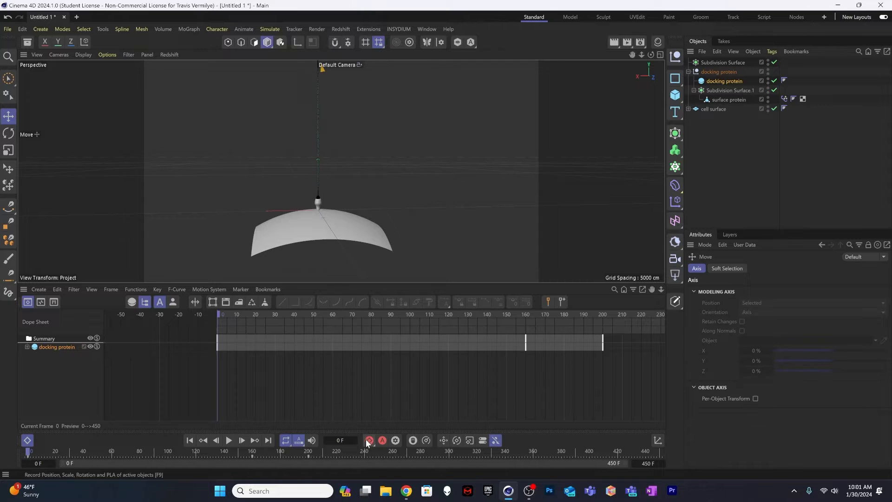
Step: Play the docking animation from frame 0, then replay it from about frame 100 with the proteins framed closely
{"action": "left_click", "coordinate": [229, 440]}
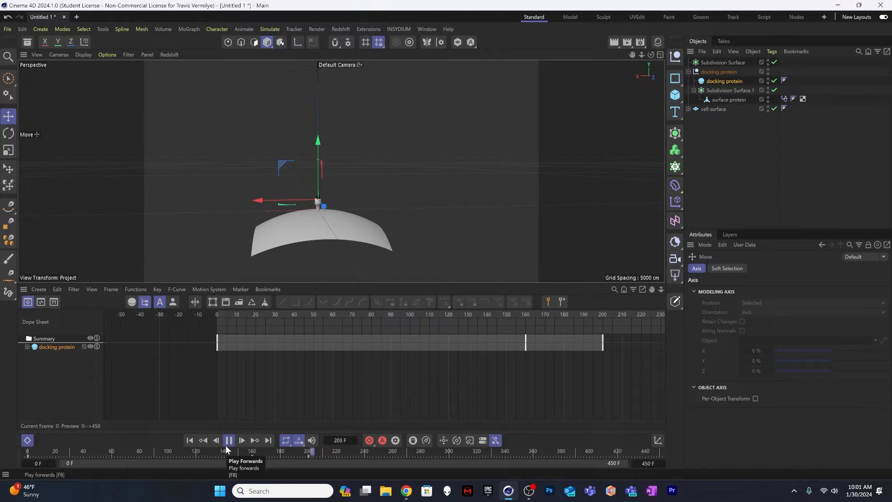
{"action": "left_click", "coordinate": [229, 441]}
{"action": "scroll", "coordinate": [391, 185], "scroll_direction": "up", "scroll_amount": 5}
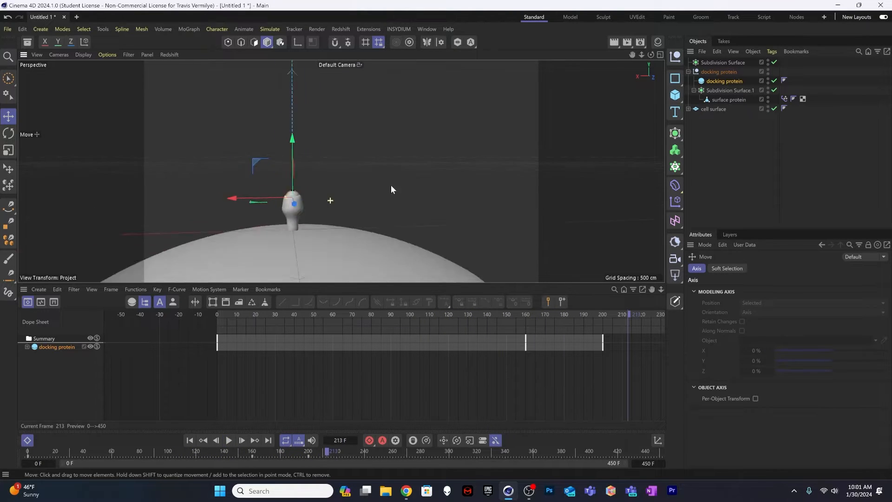
{"action": "scroll", "coordinate": [404, 188], "scroll_direction": "up", "scroll_amount": 5}
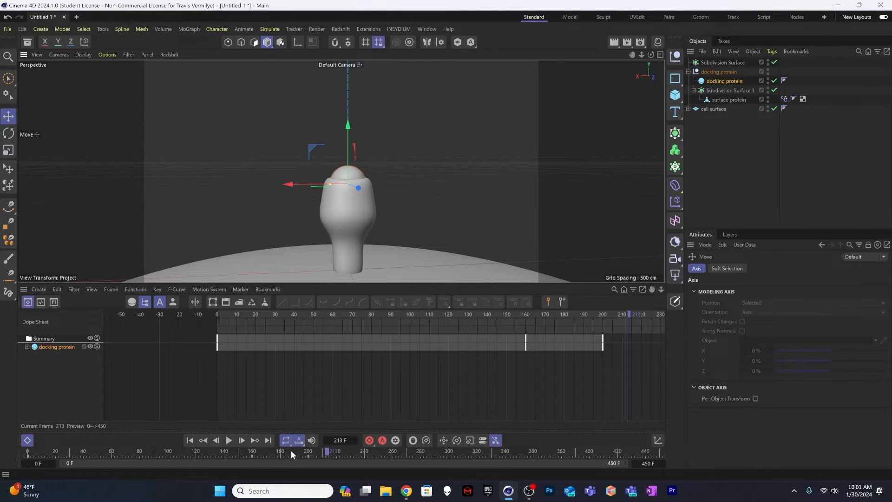
{"action": "left_click_drag", "start_coordinate": [290, 451], "coordinate": [169, 452]}
{"action": "left_click", "coordinate": [229, 440]}
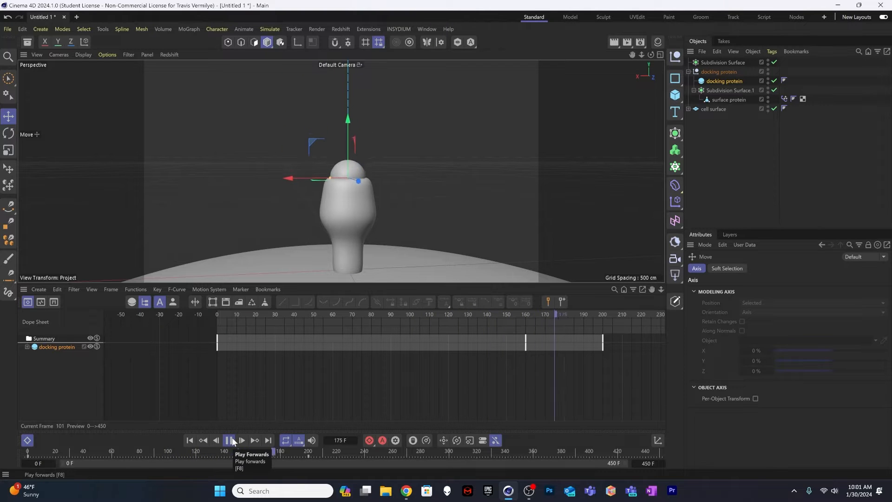
{"action": "left_click", "coordinate": [232, 441]}
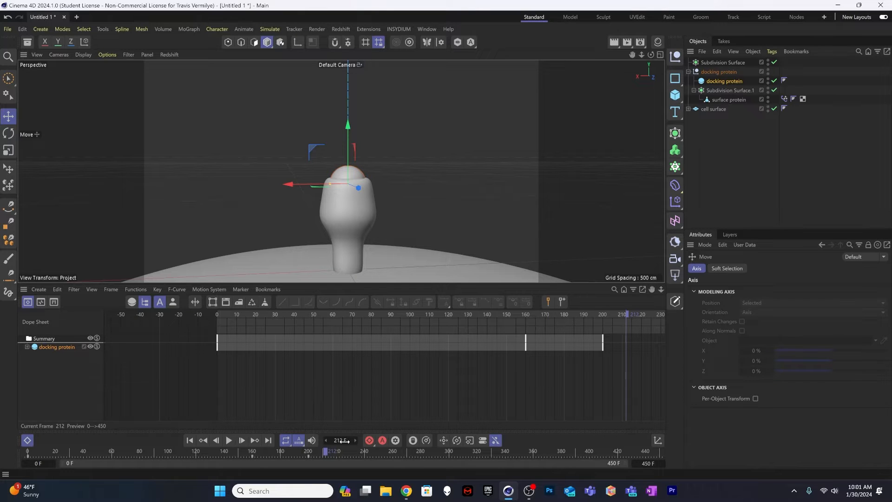
{"action": "left_click", "coordinate": [253, 451]}
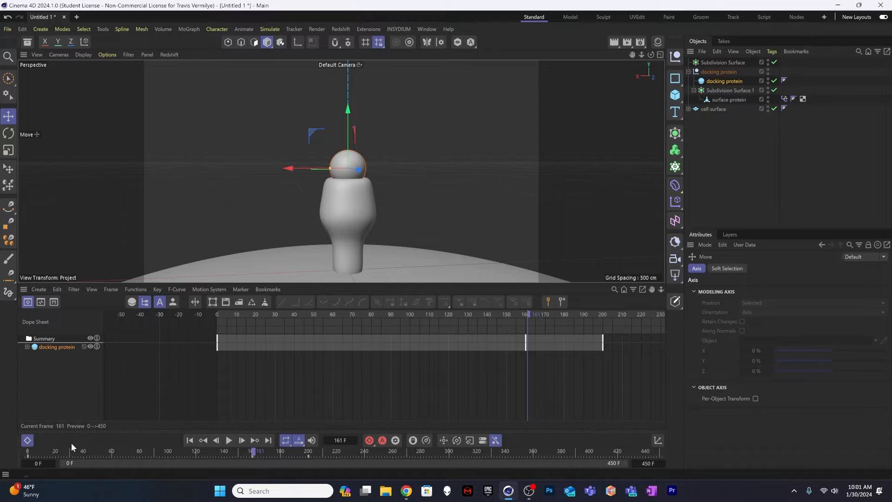
Step: Show the docking protein's Position Y curve in the Dope Sheet and lengthen the frame 160 key's tangents to about 32 frames
{"action": "left_click", "coordinate": [27, 440]}
{"action": "left_click", "coordinate": [27, 440]}
{"action": "left_click", "coordinate": [27, 347]}
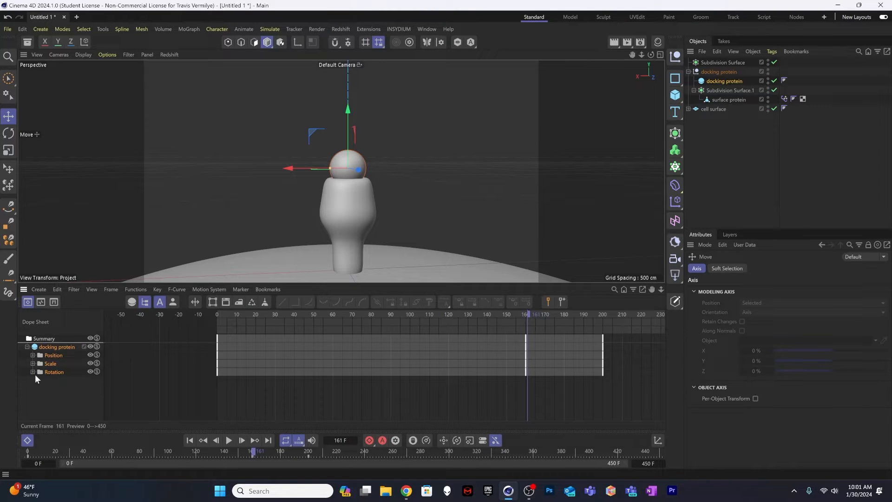
{"action": "left_click", "coordinate": [32, 355]}
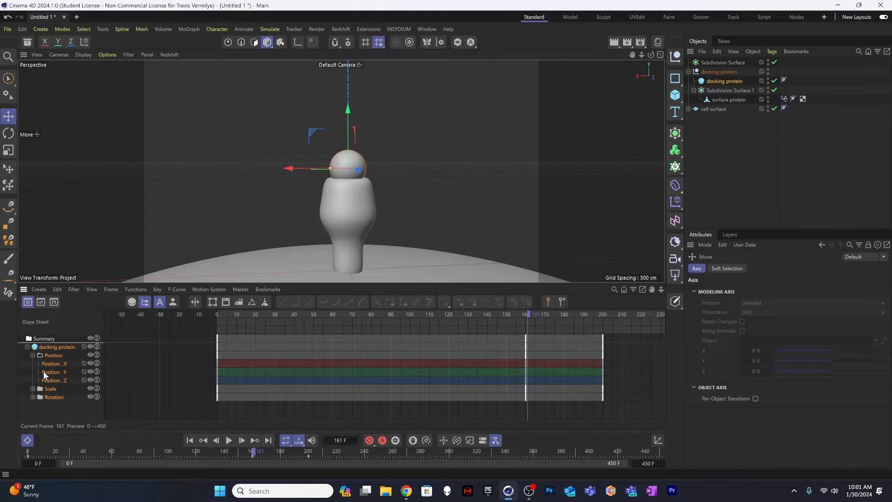
{"action": "left_click", "coordinate": [37, 371]}
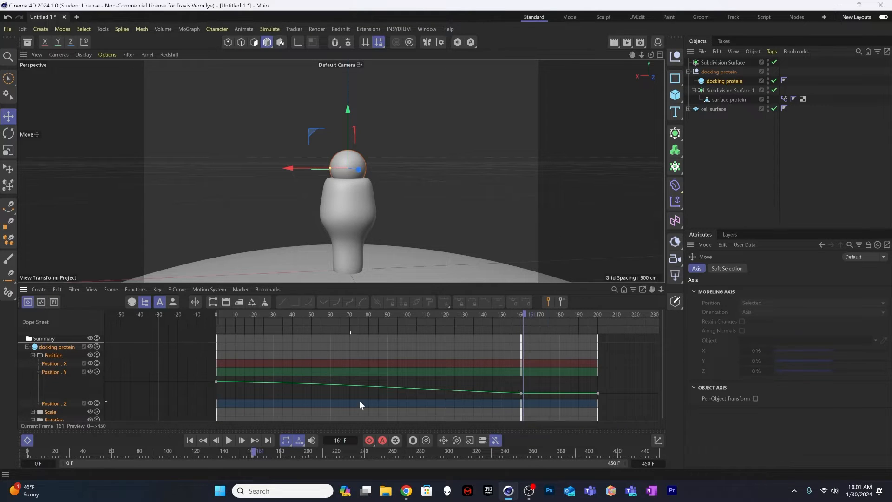
{"action": "left_click", "coordinate": [522, 392]}
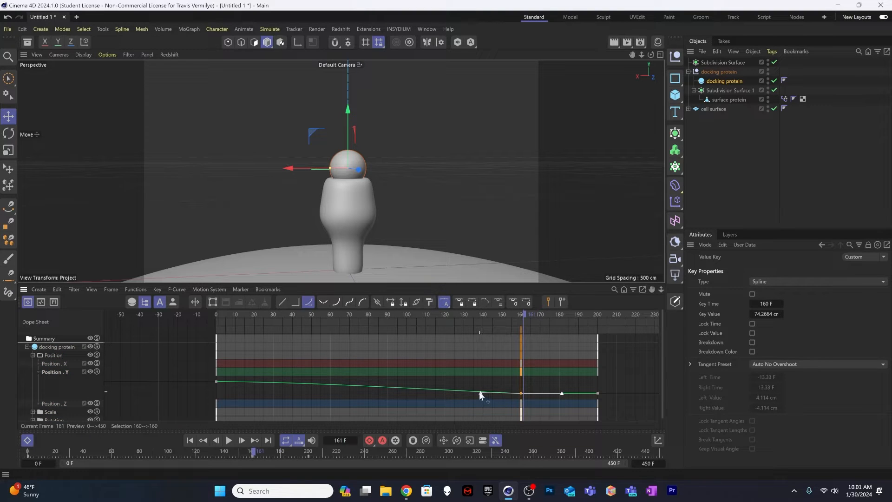
{"action": "left_click_drag", "start_coordinate": [479, 392], "coordinate": [459, 392]}
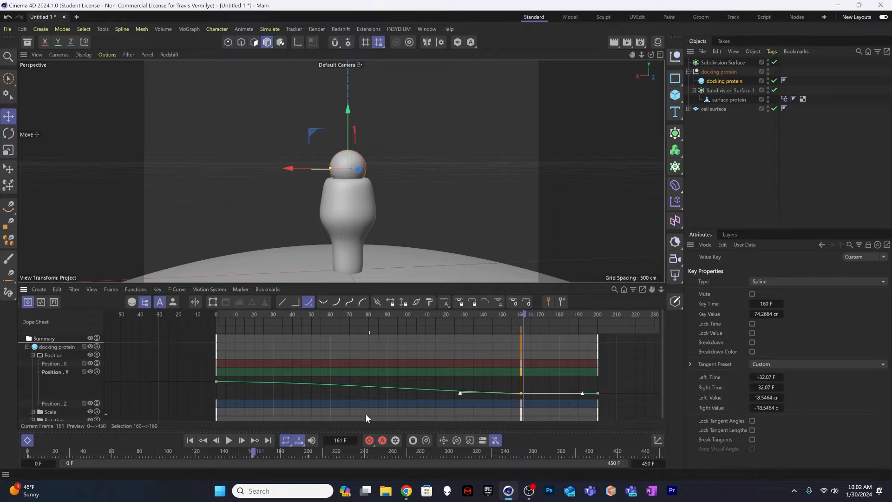
Step: Replay the docking motion from about frame 122 to past frame 200 to check the smoothed slowdown
{"action": "left_click", "coordinate": [441, 315]}
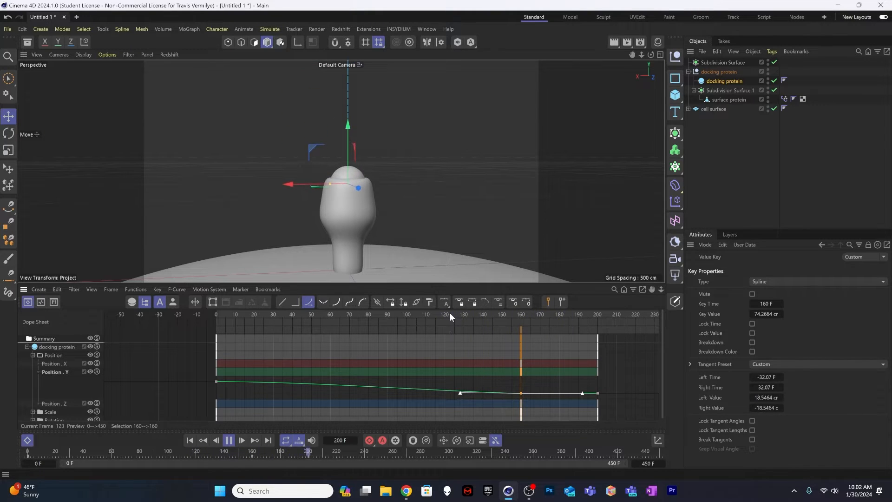
{"action": "key", "text": "space"}
{"action": "left_click_drag", "start_coordinate": [537, 315], "coordinate": [448, 316]}
{"action": "key", "text": "space"}
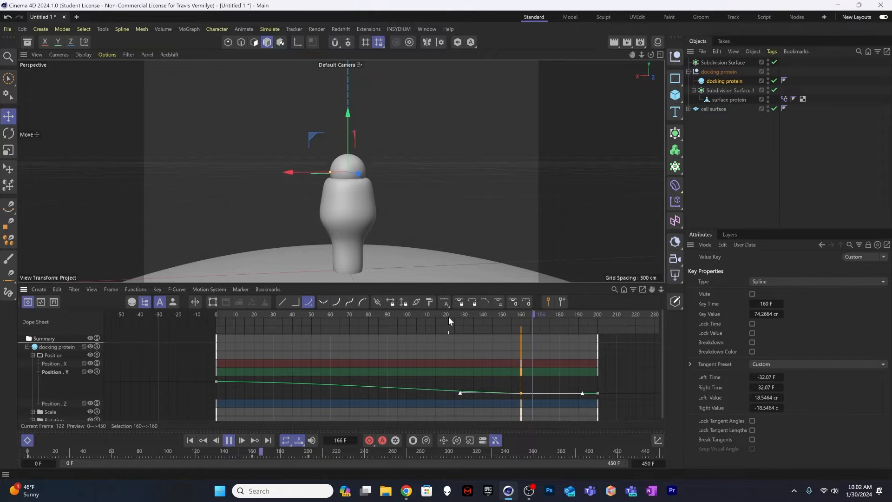
{"action": "key", "text": "space"}
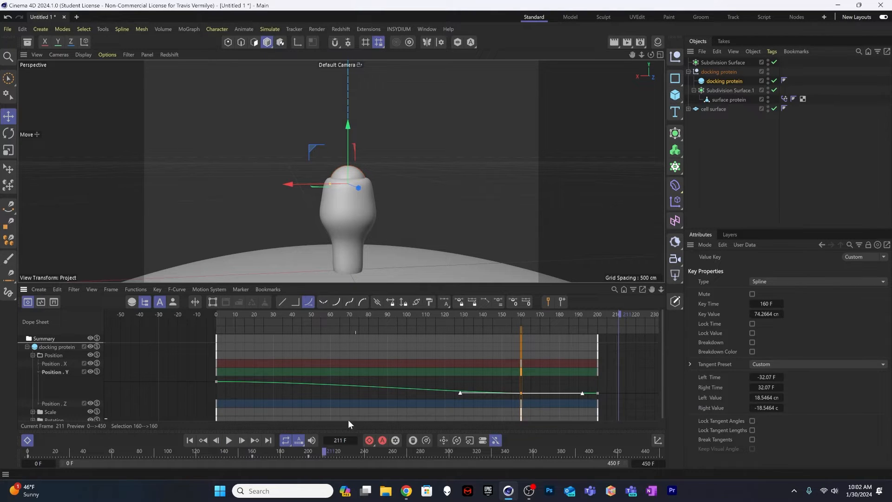
Step: Examine the docking protein's Position Y curve and the frame 160 key's tangents closely in F-Curve mode
{"action": "left_click", "coordinate": [40, 302]}
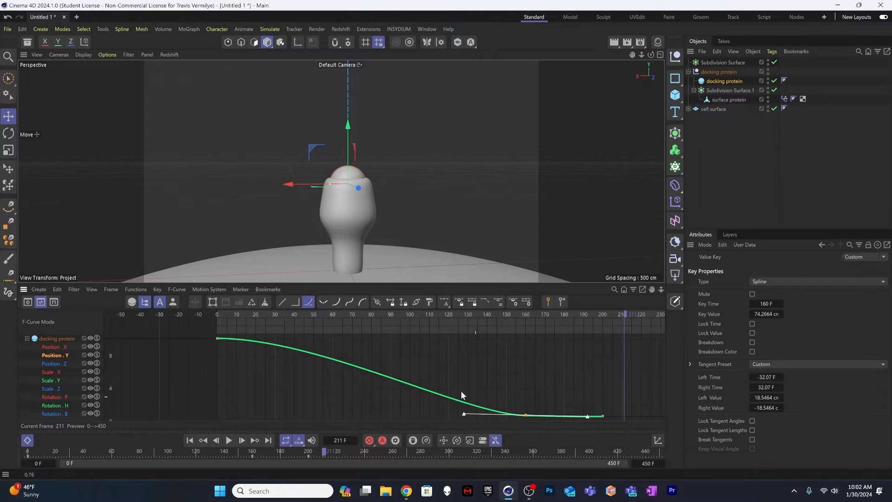
{"action": "scroll", "coordinate": [533, 416], "scroll_direction": "up", "scroll_amount": 5}
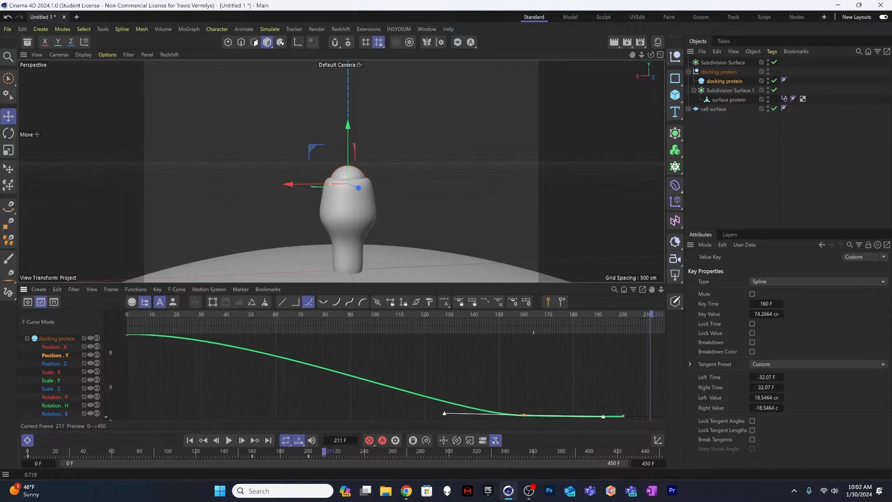
{"action": "middle_click_drag", "start_coordinate": [537, 407], "coordinate": [510, 417], "text": "alt"}
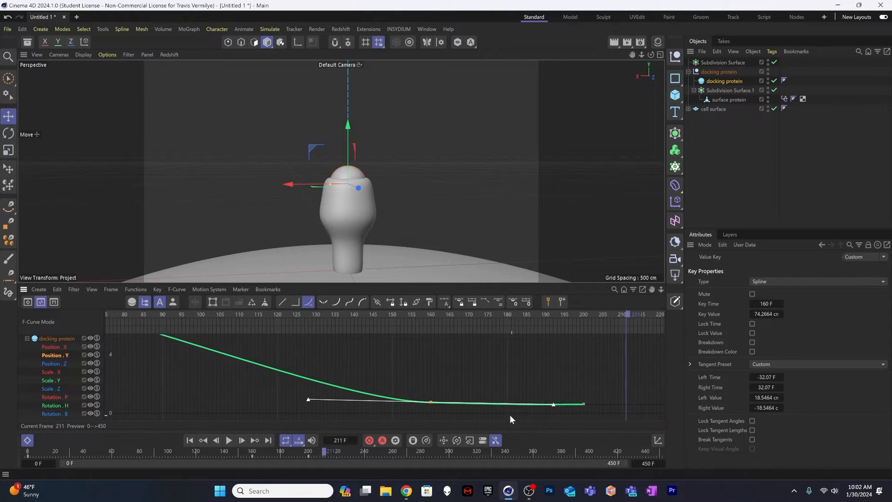
{"action": "right_click_drag", "start_coordinate": [466, 402], "coordinate": [466, 381], "text": "alt"}
{"action": "middle_click_drag", "start_coordinate": [466, 403], "coordinate": [442, 370], "text": "alt"}
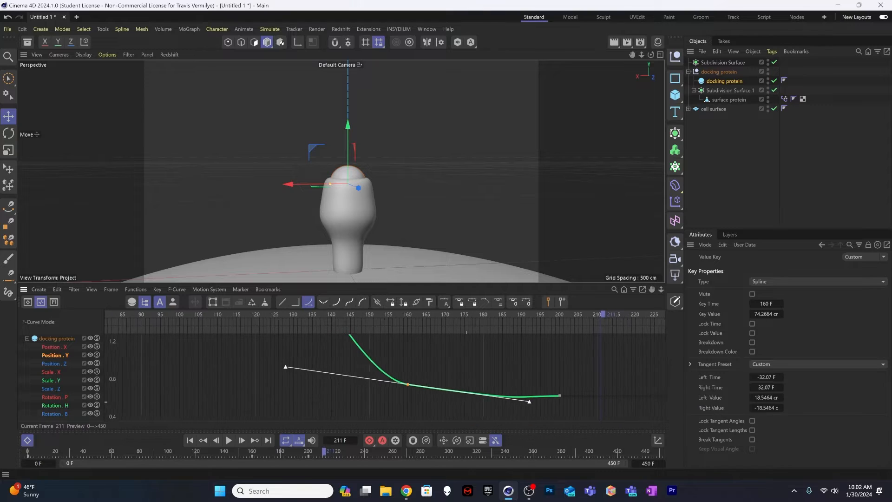
{"action": "right_click_drag", "start_coordinate": [469, 410], "coordinate": [459, 379], "text": "alt"}
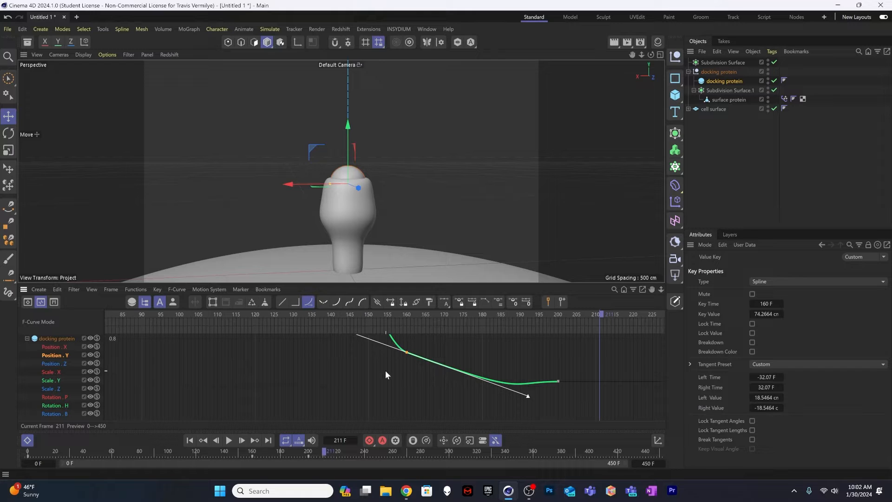
{"action": "left_click", "coordinate": [387, 315]}
{"action": "left_click_drag", "start_coordinate": [387, 315], "coordinate": [274, 361]}
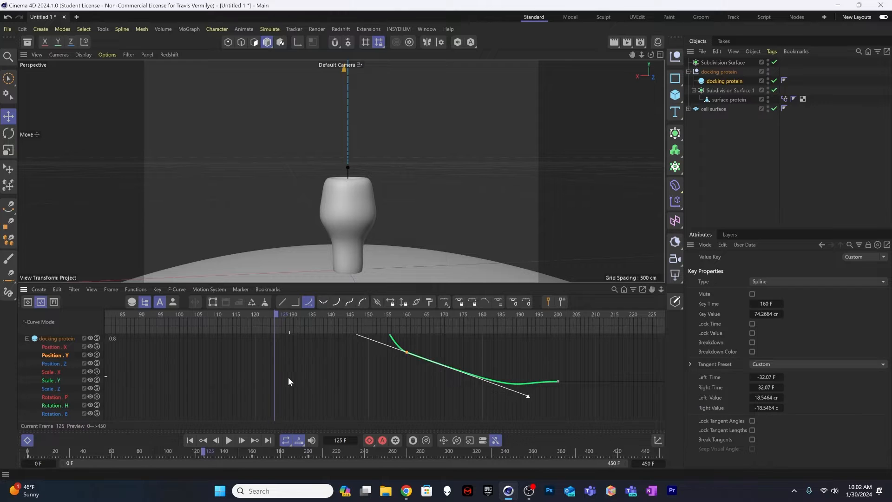
{"action": "right_click_drag", "start_coordinate": [288, 377], "coordinate": [311, 367], "text": "alt"}
{"action": "middle_click_drag", "start_coordinate": [312, 366], "coordinate": [339, 377], "text": "alt"}
{"action": "right_click_drag", "start_coordinate": [359, 355], "coordinate": [361, 357], "text": "alt"}
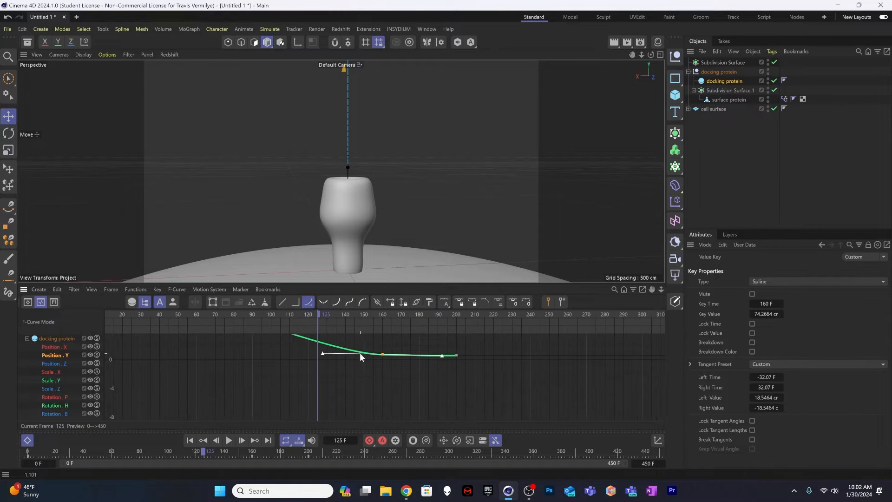
{"action": "middle_click_drag", "start_coordinate": [360, 353], "coordinate": [353, 391], "text": "alt"}
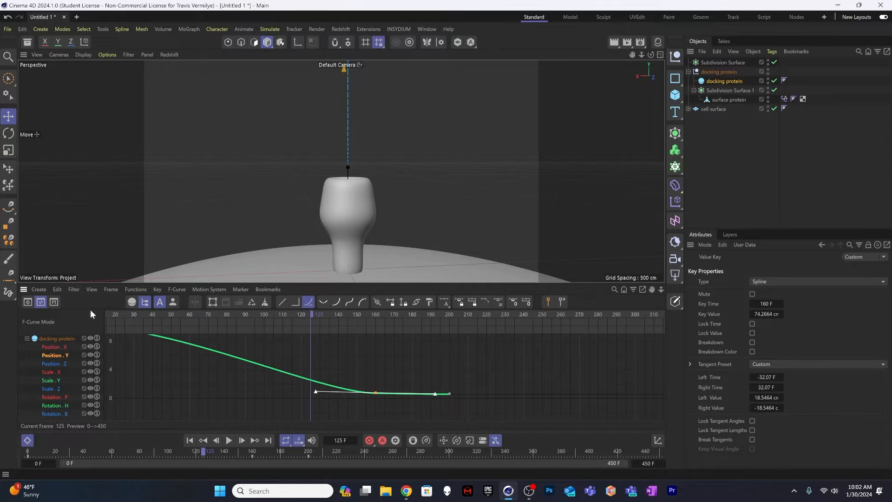
Step: Return to the Dope Sheet, hide the Position Y curve and collapse the docking protein's tracks
{"action": "left_click", "coordinate": [27, 302]}
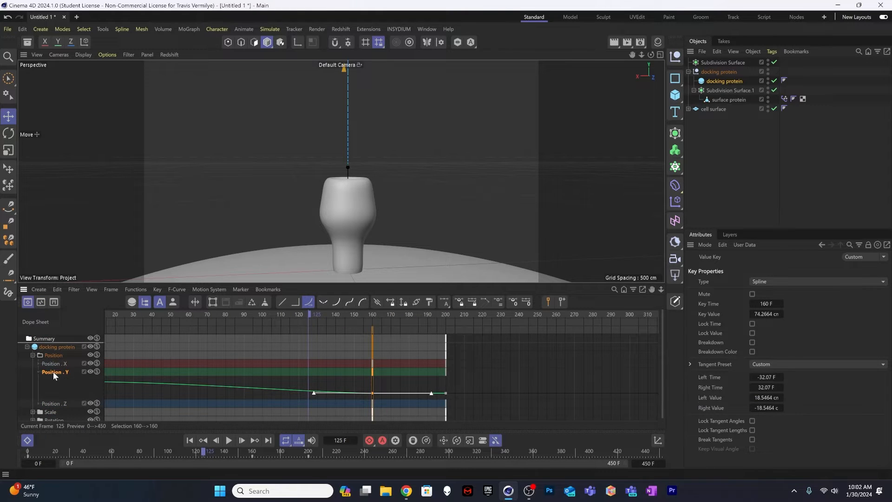
{"action": "left_click", "coordinate": [40, 372]}
{"action": "left_click", "coordinate": [37, 372]}
{"action": "left_click", "coordinate": [36, 372]}
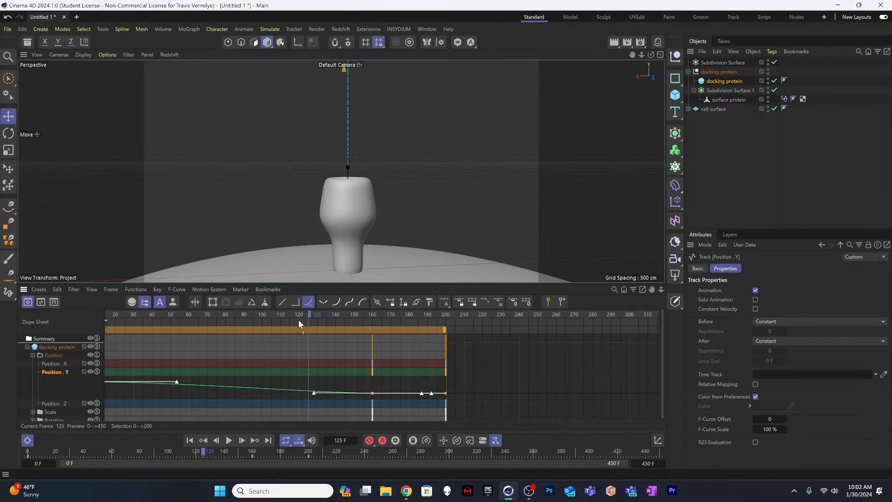
{"action": "left_click", "coordinate": [38, 372]}
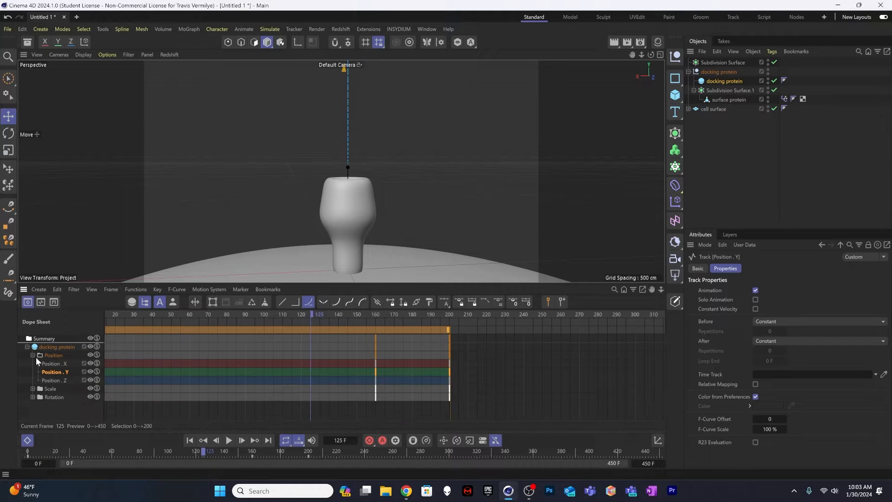
{"action": "left_click", "coordinate": [32, 355]}
{"action": "left_click", "coordinate": [27, 347]}
Step: At frame 125, offset the docking protein to X 43 cm and Z 45 cm and record keyframes for both axes
{"action": "scroll", "coordinate": [358, 260], "scroll_direction": "down", "scroll_amount": 10}
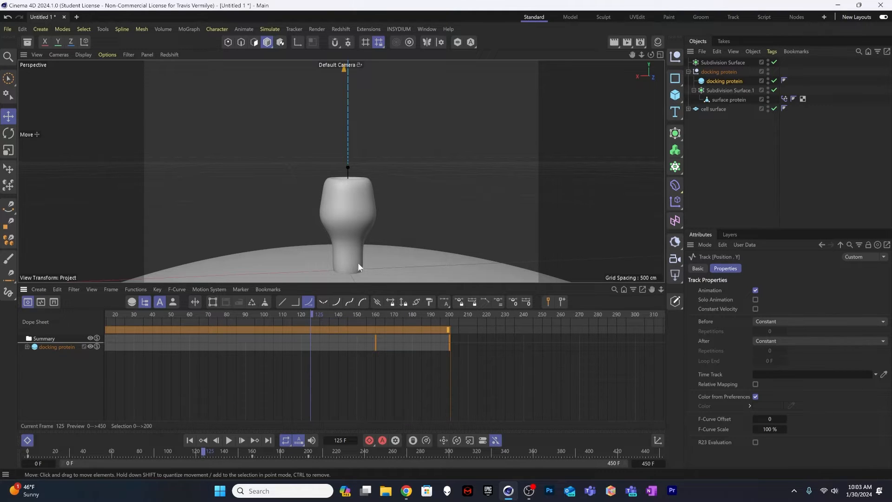
{"action": "middle_click_drag", "start_coordinate": [365, 211], "coordinate": [391, 257], "text": "alt"}
{"action": "scroll", "coordinate": [381, 249], "scroll_direction": "down", "scroll_amount": 3}
{"action": "scroll", "coordinate": [364, 255], "scroll_direction": "up", "scroll_amount": 3}
{"action": "scroll", "coordinate": [374, 226], "scroll_direction": "down", "scroll_amount": 3}
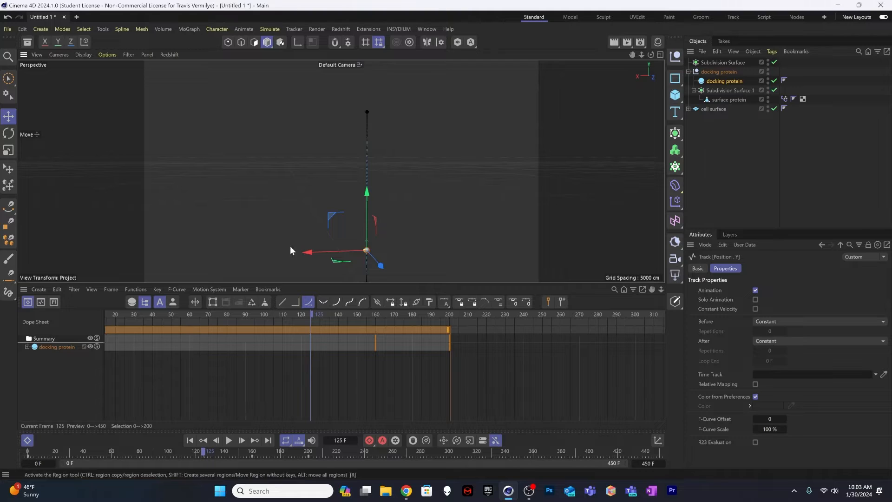
{"action": "right_click_drag", "start_coordinate": [360, 259], "coordinate": [409, 240], "text": "alt"}
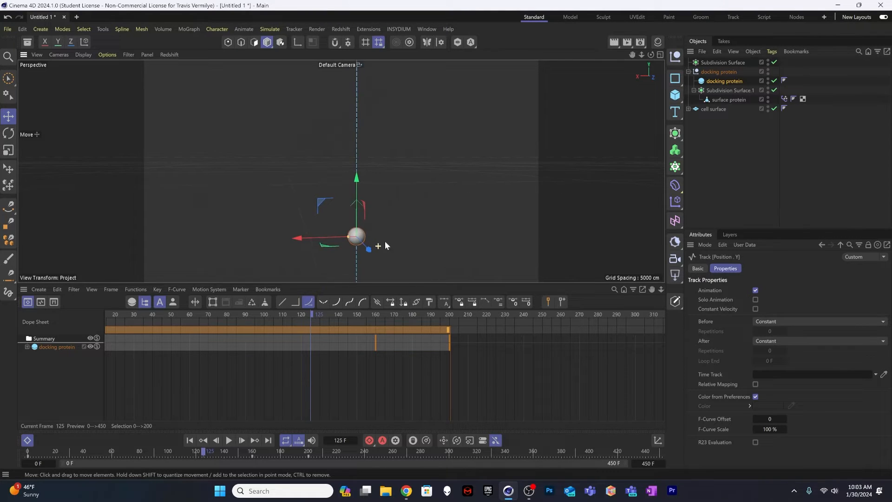
{"action": "left_click_drag", "start_coordinate": [371, 241], "coordinate": [380, 239], "text": "alt"}
{"action": "middle_click_drag", "start_coordinate": [383, 233], "coordinate": [299, 150], "text": "alt"}
{"action": "left_click_drag", "start_coordinate": [298, 150], "coordinate": [285, 162], "text": "alt"}
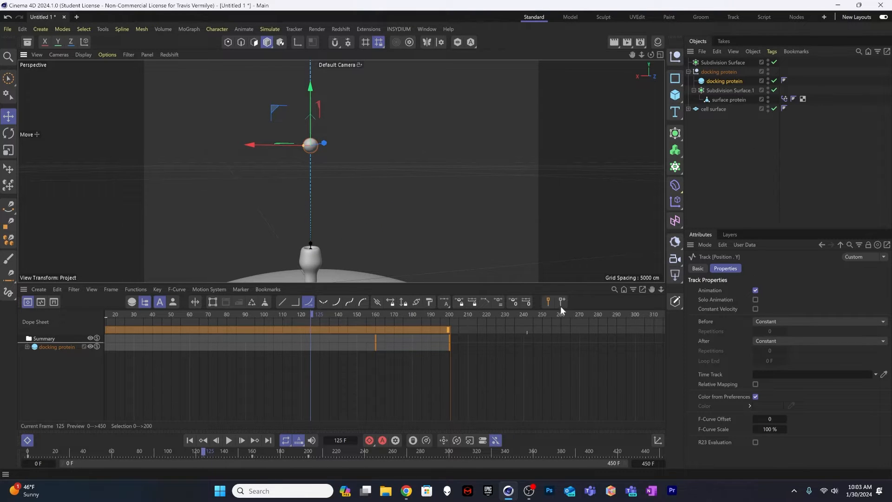
{"action": "left_click", "coordinate": [734, 80]}
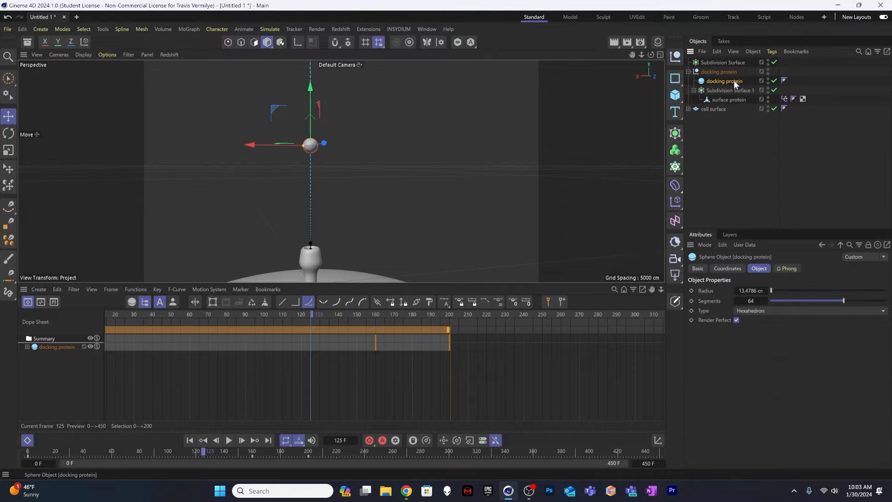
{"action": "left_click", "coordinate": [728, 269]}
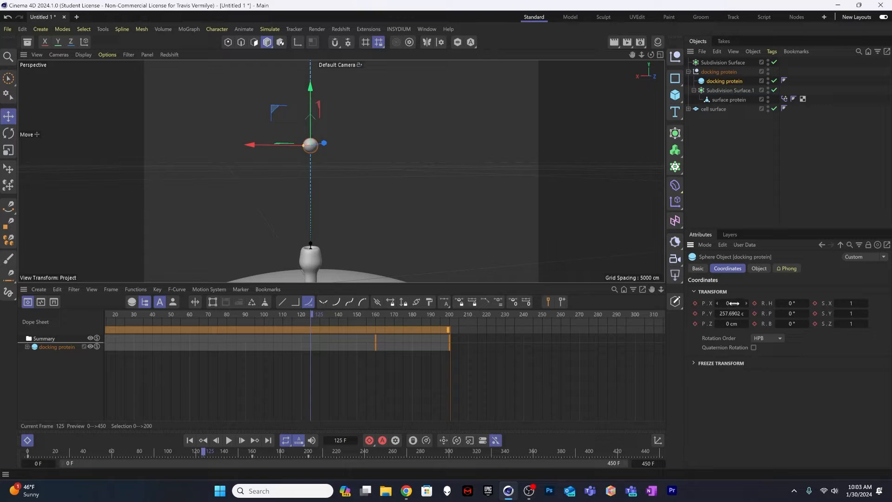
{"action": "left_click_drag", "start_coordinate": [734, 303], "coordinate": [723, 324]}
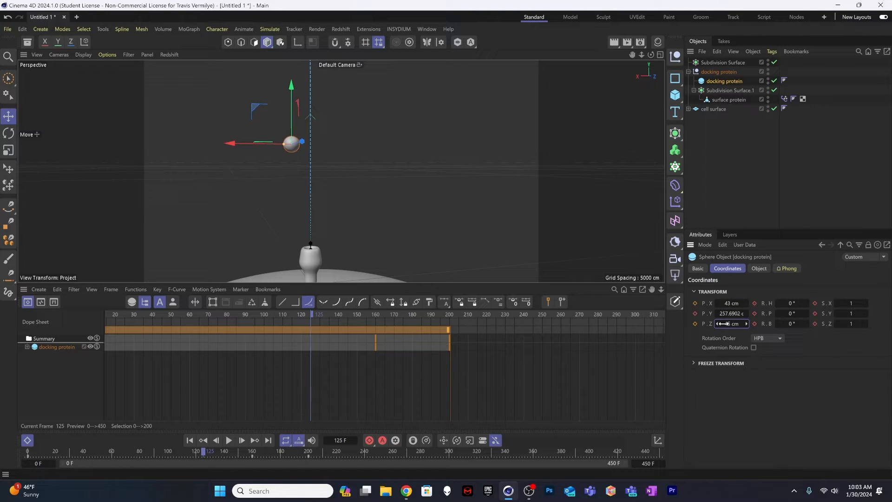
{"action": "left_click", "coordinate": [695, 303]}
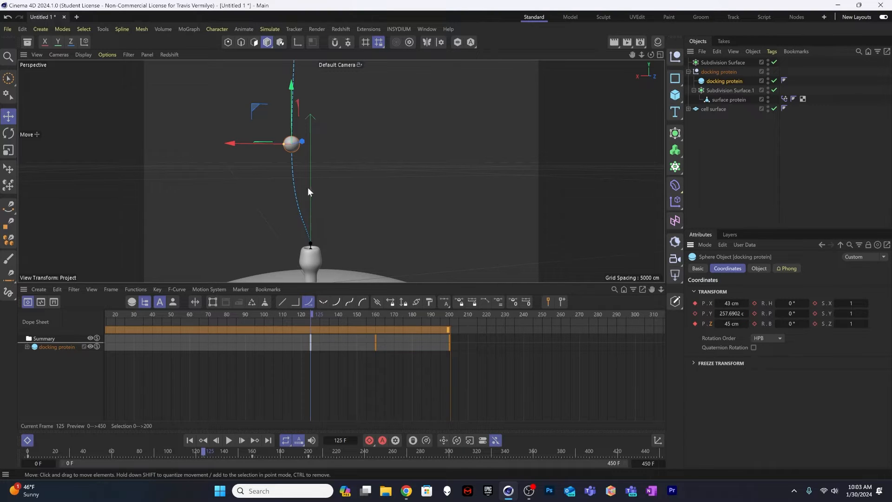
Step: At frame 142, key the docking protein's Position X and Z at 0 cm and shift those keys to frame 149
{"action": "left_click_drag", "start_coordinate": [311, 317], "coordinate": [342, 311]}
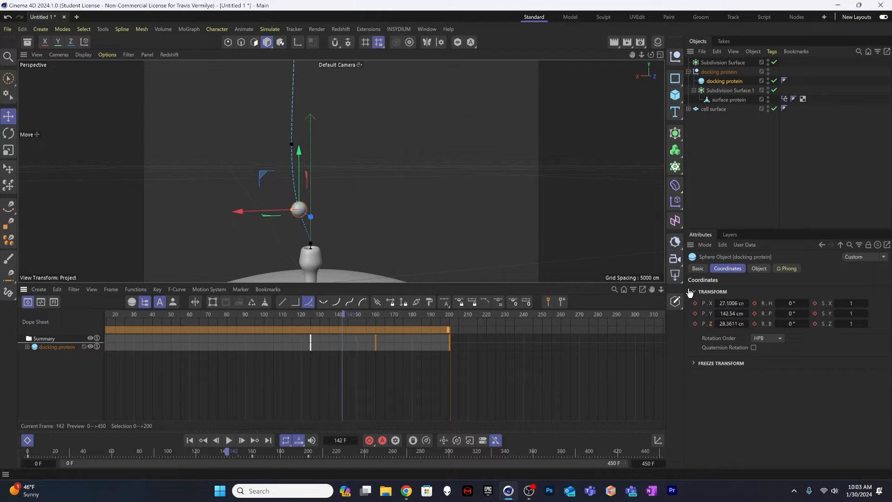
{"action": "left_click", "coordinate": [732, 303]}
{"action": "left_click", "coordinate": [697, 303]}
{"action": "double_click", "coordinate": [727, 323]}
{"action": "type", "text": "0"}
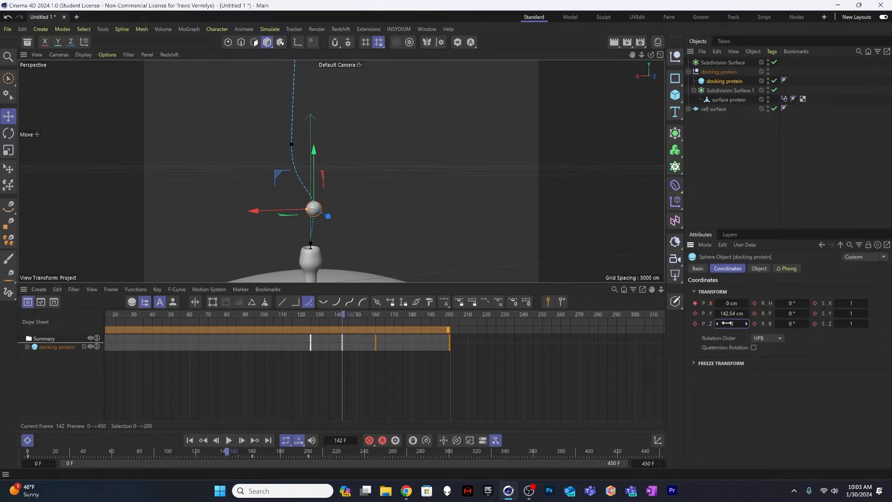
{"action": "left_click", "coordinate": [696, 323]}
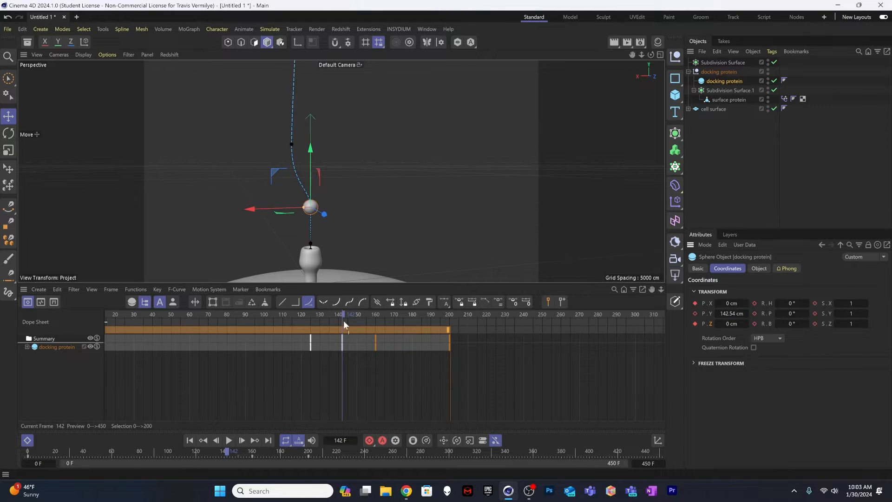
{"action": "left_click_drag", "start_coordinate": [344, 316], "coordinate": [320, 315]}
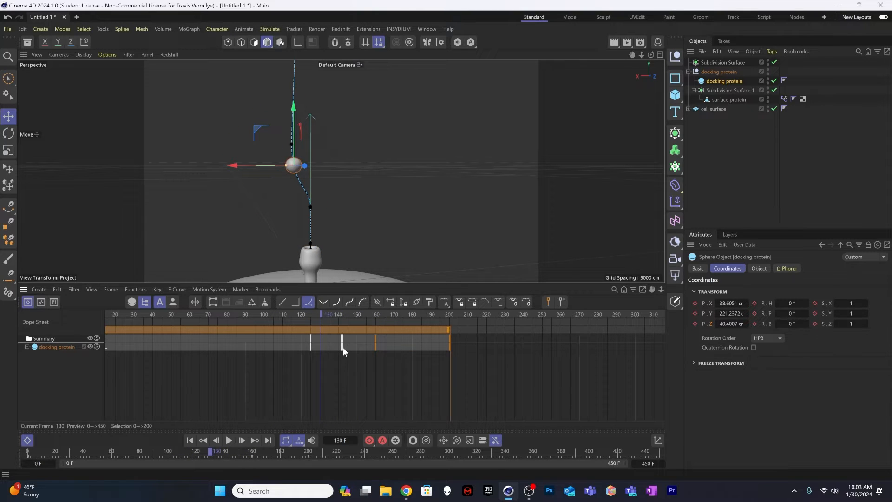
{"action": "left_click_drag", "start_coordinate": [343, 347], "coordinate": [355, 348]}
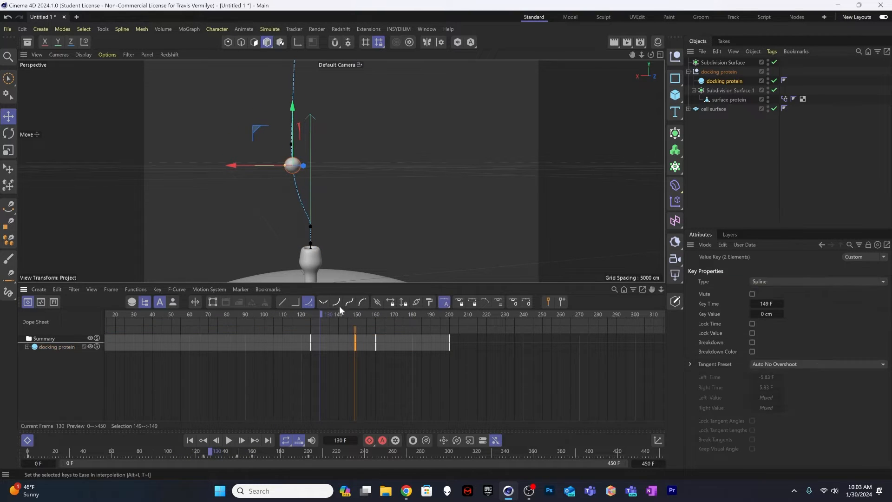
Step: Replay the docking motion several times from about frames 88 to 106 to check the sideways drift
{"action": "left_click_drag", "start_coordinate": [344, 314], "coordinate": [272, 314]}
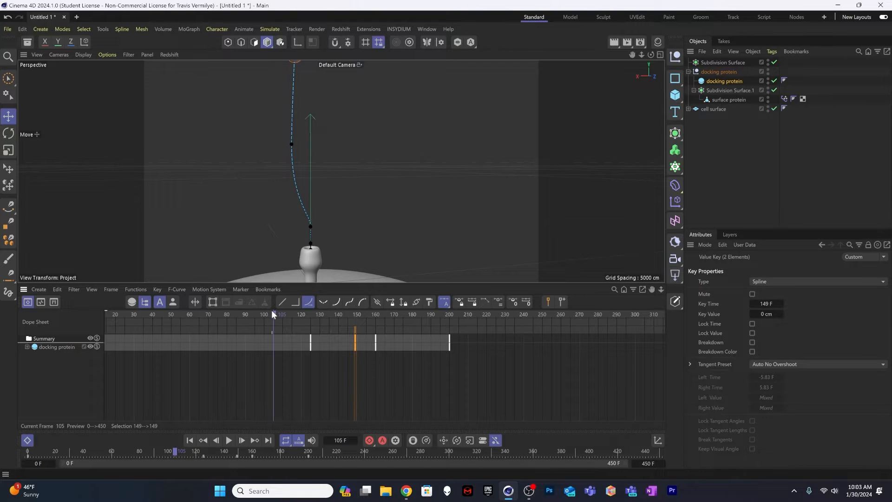
{"action": "key", "text": "F8"}
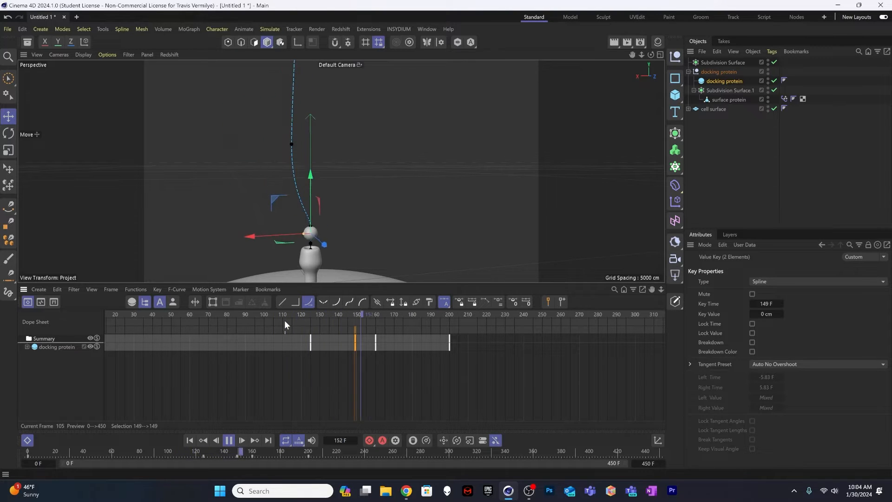
{"action": "key", "text": "F8"}
{"action": "left_click_drag", "start_coordinate": [342, 314], "coordinate": [274, 313]}
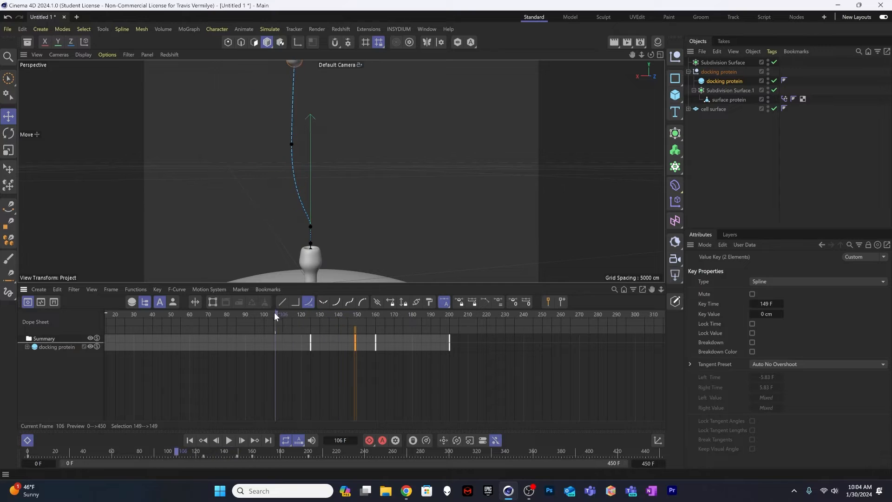
{"action": "key", "text": "F8"}
{"action": "key", "text": "F8"}
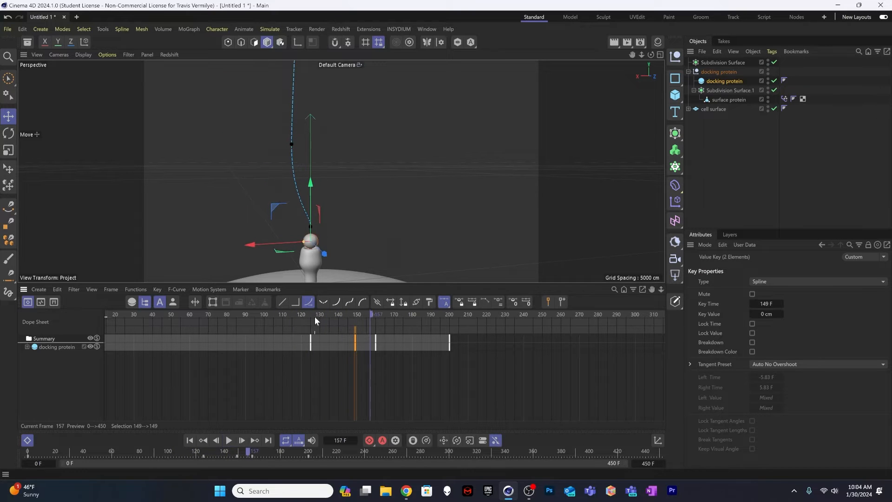
{"action": "left_click", "coordinate": [241, 314]}
{"action": "key", "text": "F8"}
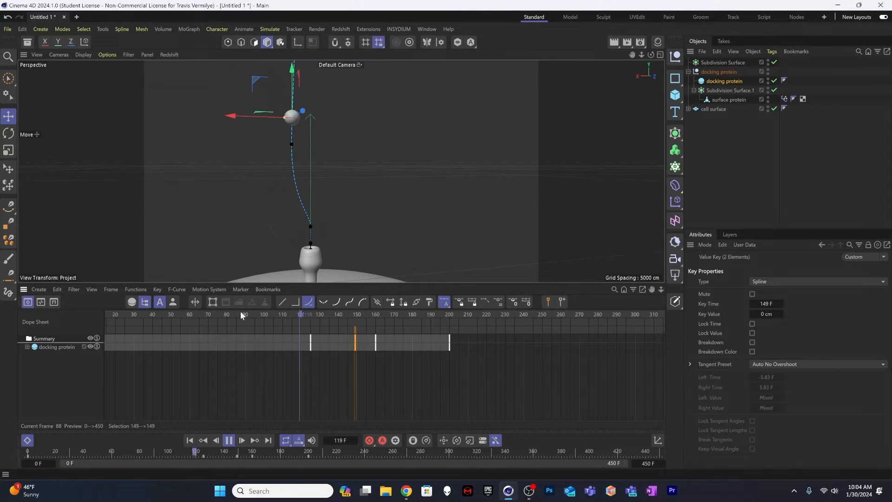
{"action": "key", "text": "F8"}
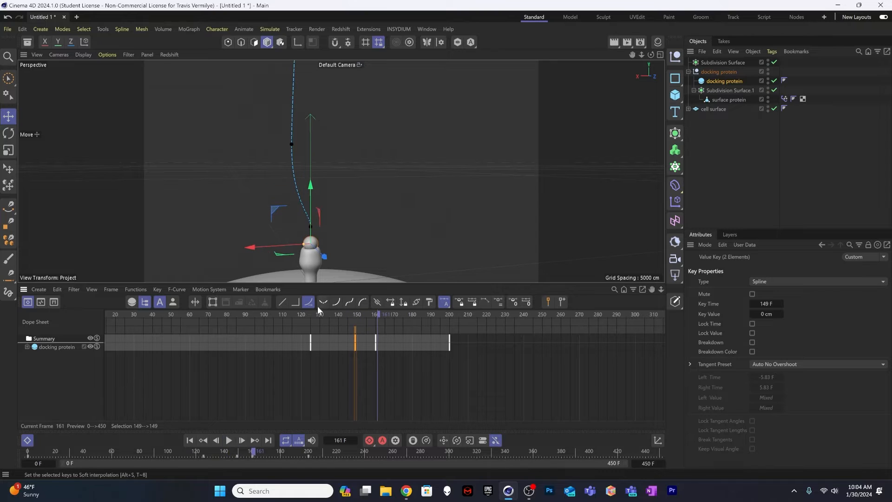
Step: At frame 125, set the docking protein's X and Z positions to 10 cm, record both keyframes and replay the motion
{"action": "left_click", "coordinate": [293, 141]}
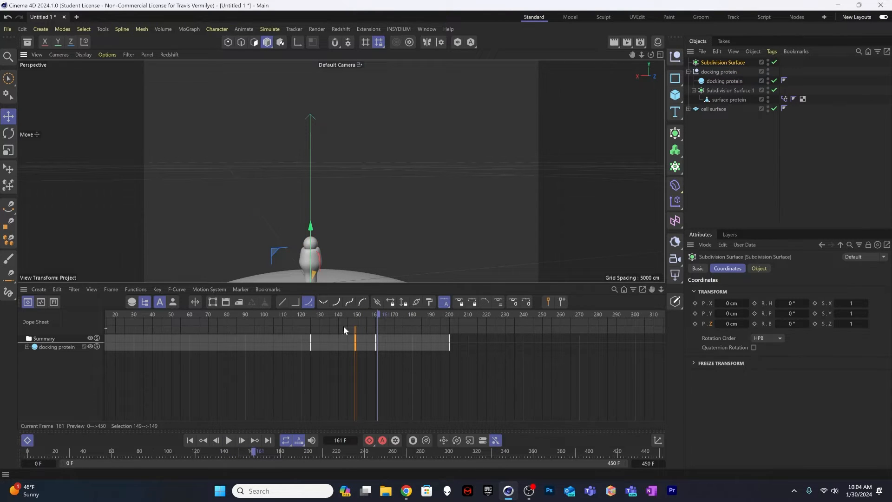
{"action": "left_click_drag", "start_coordinate": [341, 311], "coordinate": [311, 310]}
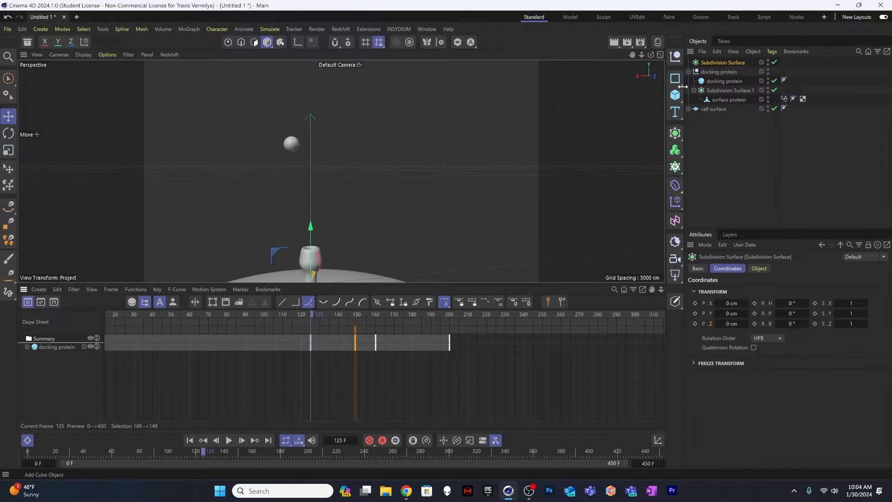
{"action": "left_click", "coordinate": [724, 80]}
{"action": "left_click", "coordinate": [727, 303]}
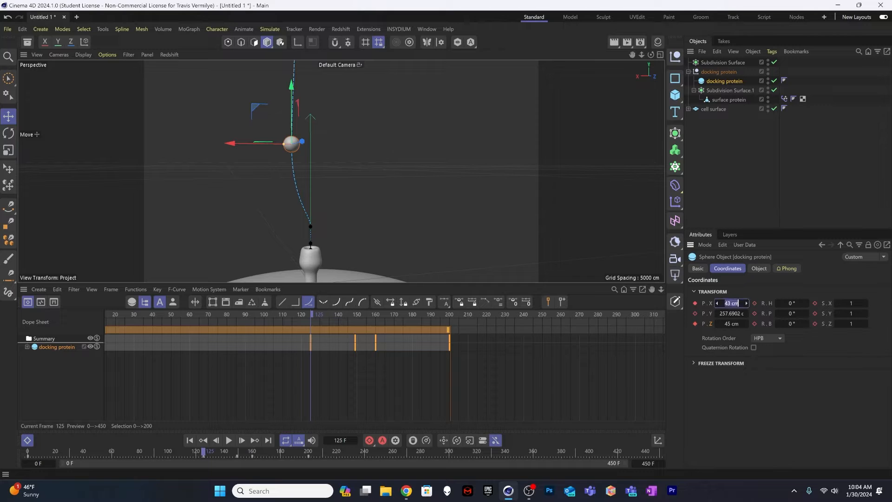
{"action": "type", "text": "10"}
{"action": "key", "text": "Tab"}
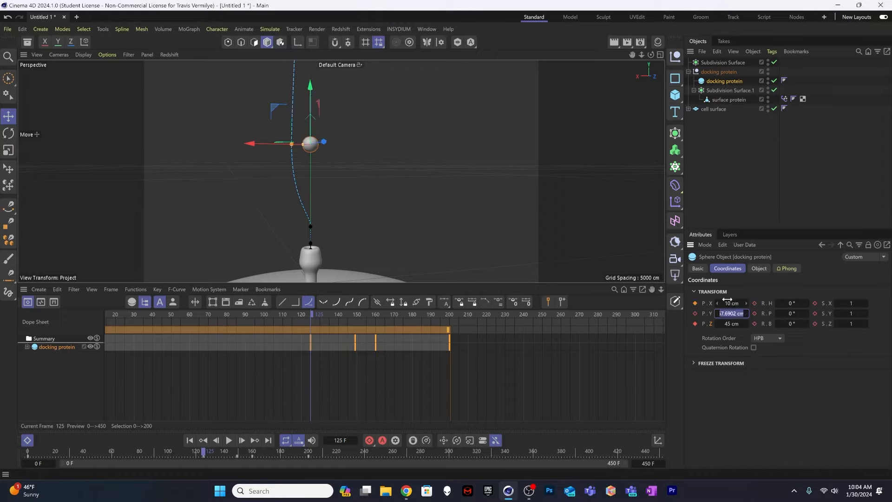
{"action": "key", "text": "Tab"}
{"action": "type", "text": "10"}
{"action": "key", "text": "Tab"}
{"action": "left_click", "coordinate": [696, 303]}
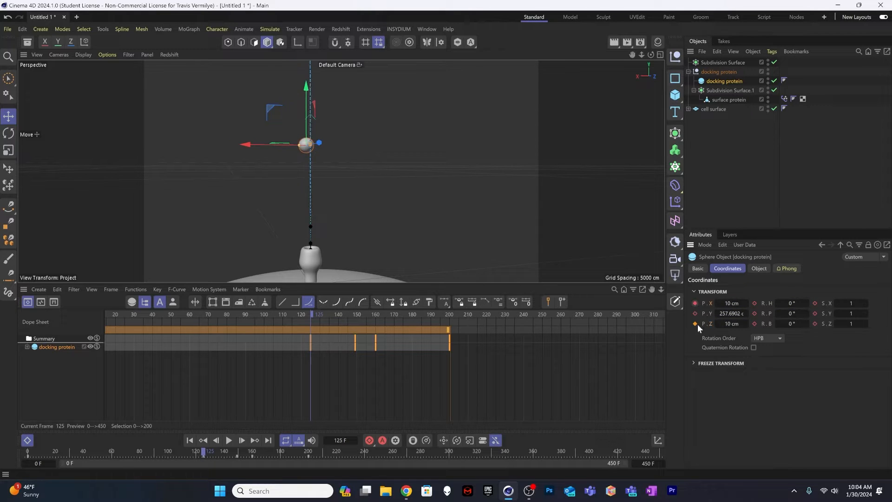
{"action": "left_click", "coordinate": [695, 324]}
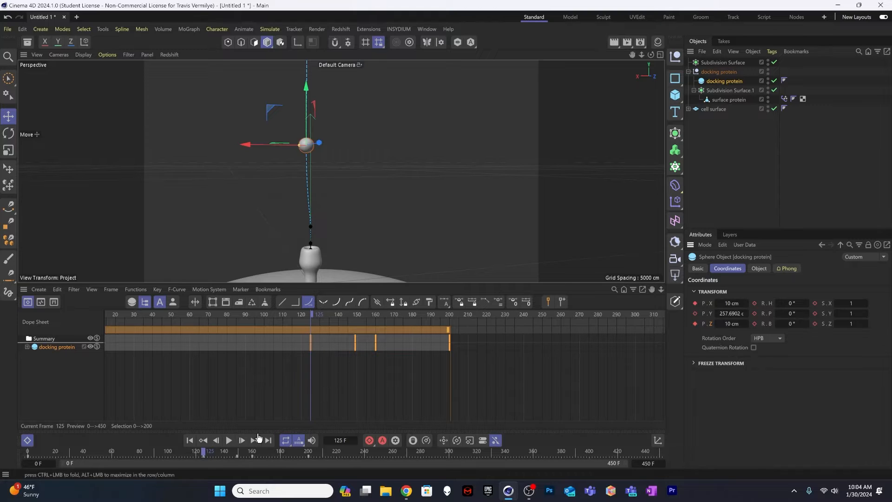
{"action": "left_click", "coordinate": [228, 441]}
{"action": "left_click", "coordinate": [229, 441]}
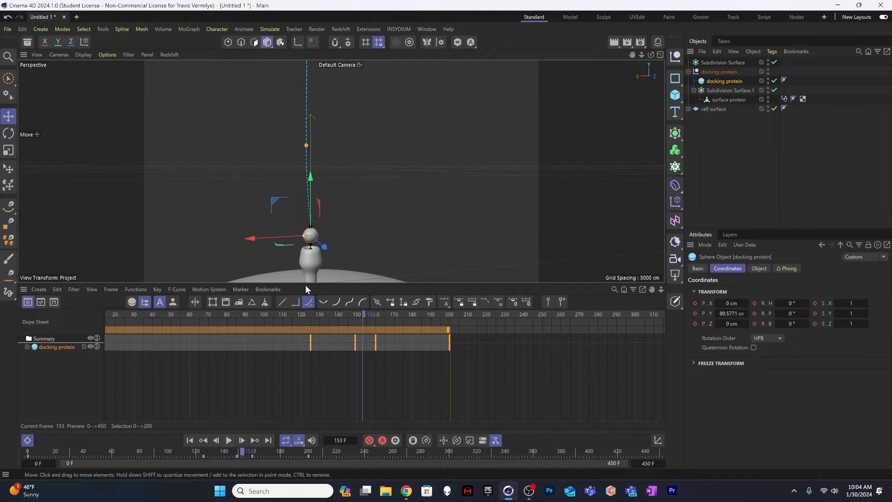
Step: At frame 74, shift the docking protein to about X -17 cm and Z -20 cm and record keyframes for both axes
{"action": "left_click_drag", "start_coordinate": [316, 311], "coordinate": [202, 315]}
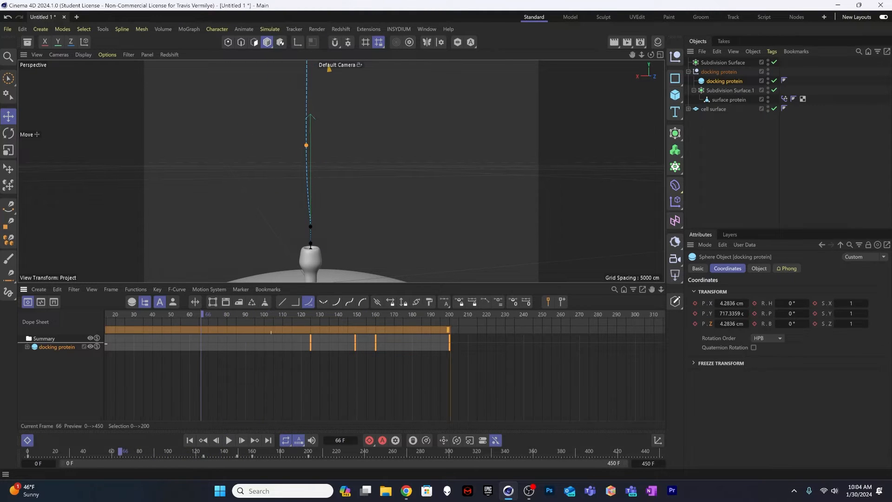
{"action": "right_click_drag", "start_coordinate": [271, 343], "coordinate": [234, 343], "text": "alt"}
{"action": "left_click_drag", "start_coordinate": [247, 314], "coordinate": [236, 313]}
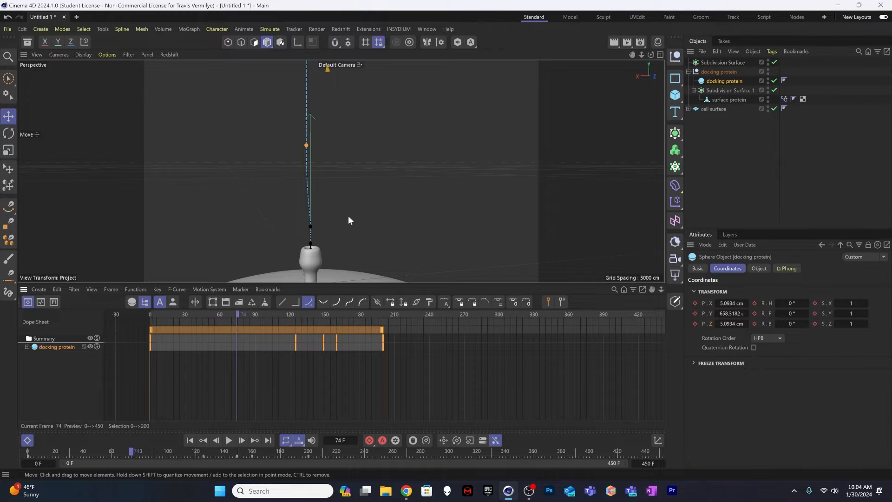
{"action": "right_click_drag", "start_coordinate": [358, 198], "coordinate": [277, 199], "text": "alt"}
{"action": "middle_click_drag", "start_coordinate": [326, 185], "coordinate": [321, 233], "text": "alt"}
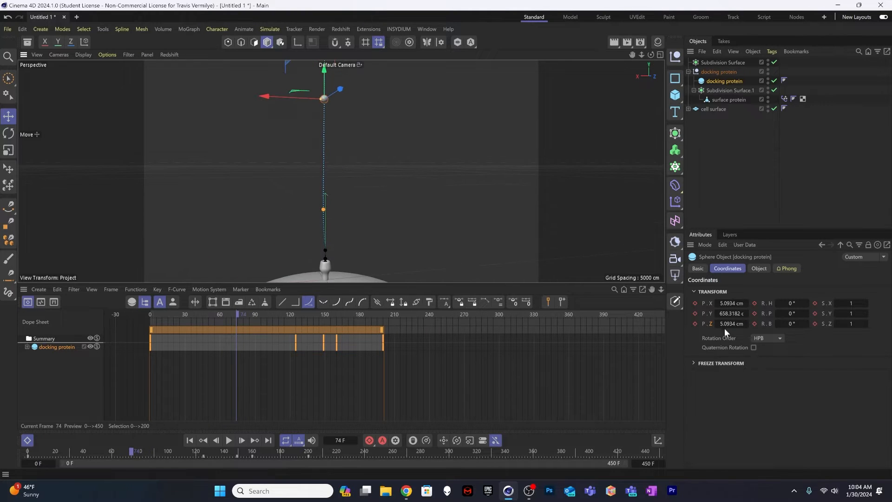
{"action": "left_click_drag", "start_coordinate": [738, 305], "coordinate": [729, 323]}
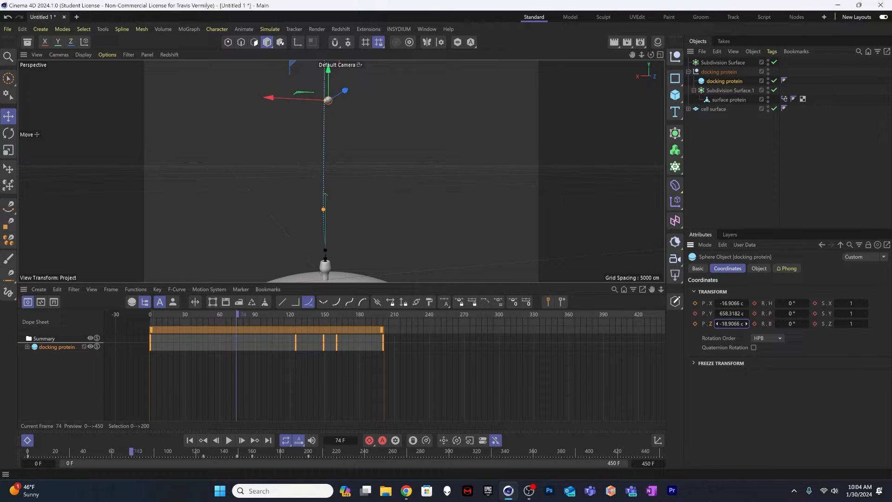
{"action": "left_click", "coordinate": [696, 324]}
{"action": "left_click", "coordinate": [696, 304]}
Step: Scrub the animation between about frames 34 and 99 and inspect the shape of the docking protein's curved motion path
{"action": "scroll", "coordinate": [355, 204], "scroll_direction": "down", "scroll_amount": 1}
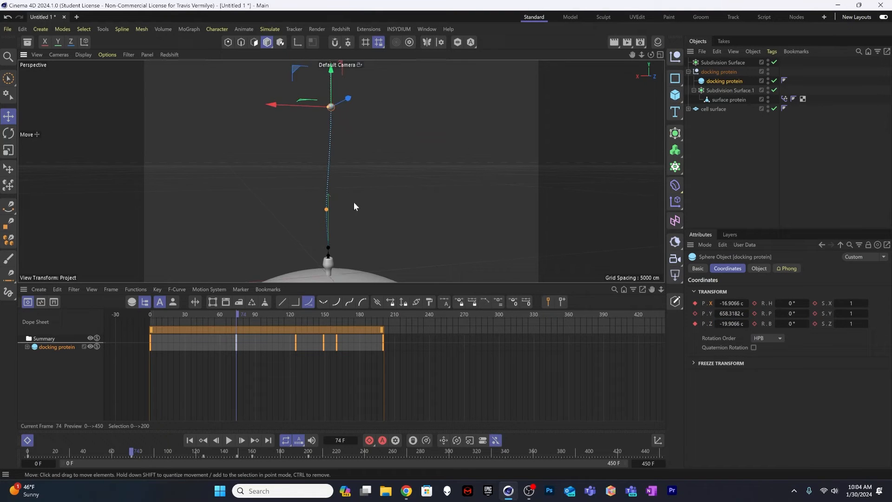
{"action": "middle_click_drag", "start_coordinate": [353, 202], "coordinate": [346, 241], "text": "alt"}
{"action": "left_click_drag", "start_coordinate": [257, 321], "coordinate": [190, 311]}
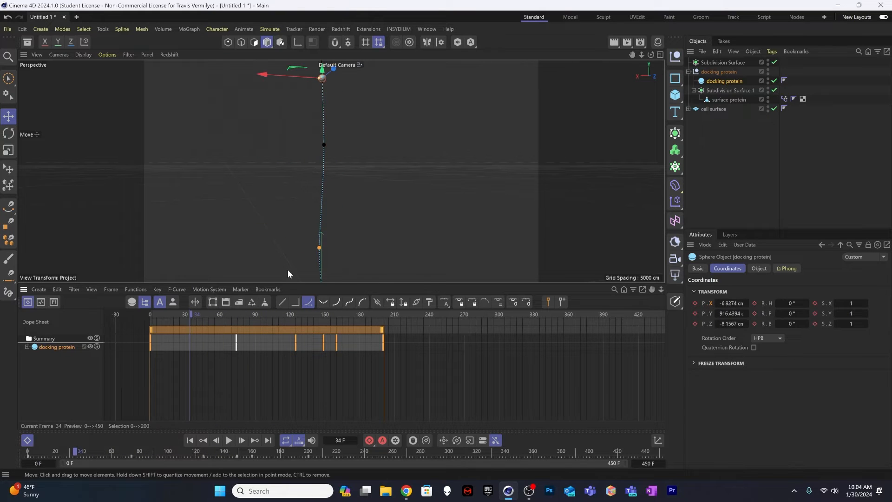
{"action": "scroll", "coordinate": [266, 312], "scroll_direction": "down", "scroll_amount": 3}
{"action": "scroll", "coordinate": [322, 214], "scroll_direction": "down", "scroll_amount": 2}
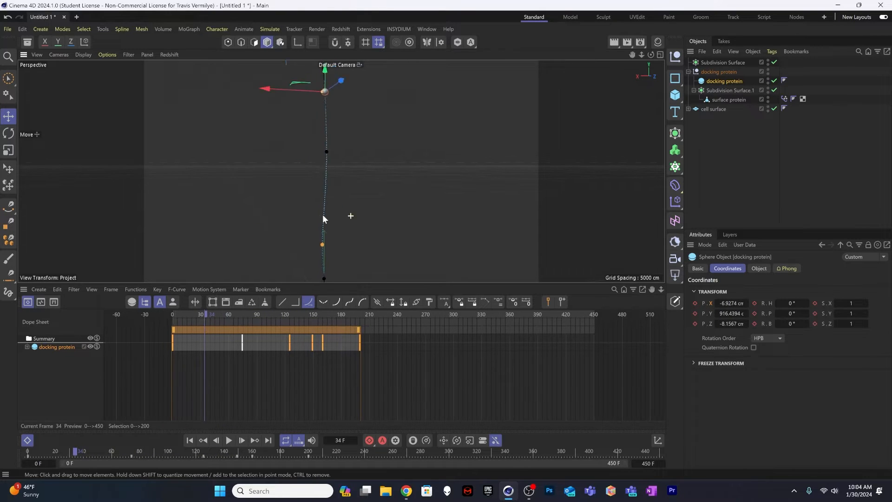
{"action": "middle_click_drag", "start_coordinate": [319, 200], "coordinate": [318, 217], "text": "alt"}
{"action": "left_click_drag", "start_coordinate": [256, 318], "coordinate": [265, 293]}
Step: Deselect the keyframes and expand the docking protein's tracks in the Dope Sheet, with the whole cell surface framed in view
{"action": "left_click", "coordinate": [167, 364]}
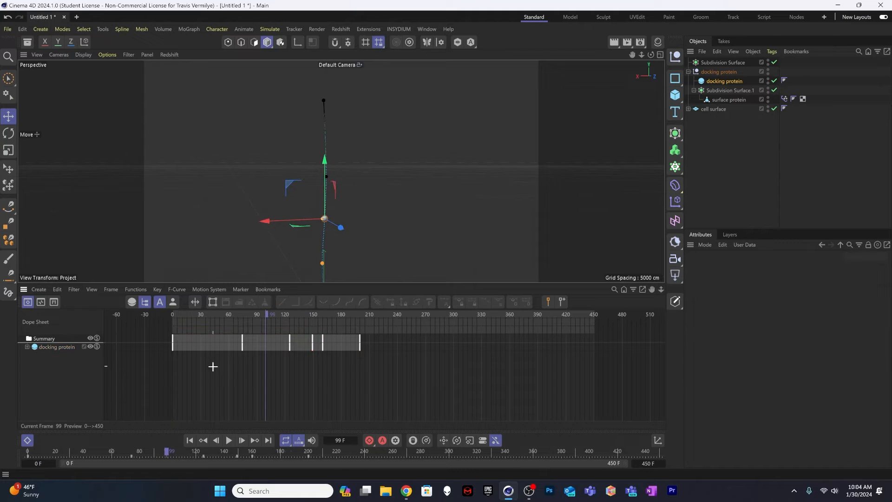
{"action": "left_click", "coordinate": [27, 346]}
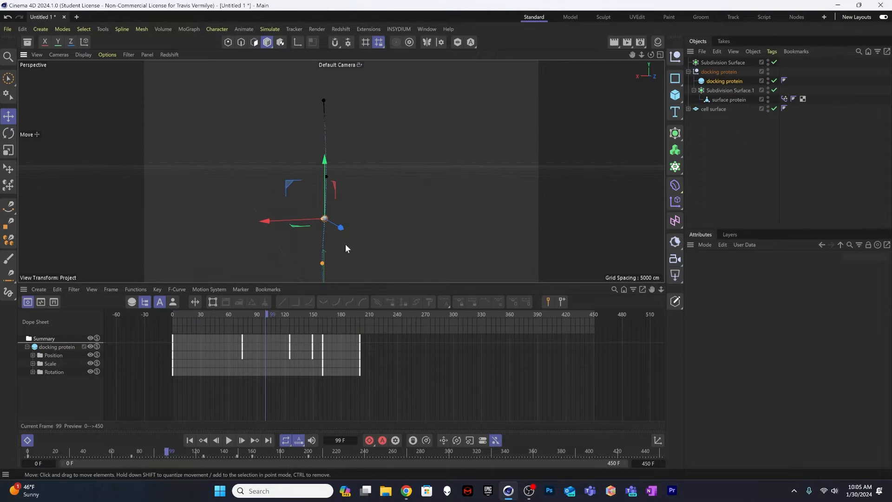
{"action": "middle_click_drag", "start_coordinate": [365, 178], "coordinate": [381, 132], "text": "alt"}
{"action": "middle_click_drag", "start_coordinate": [353, 212], "coordinate": [359, 180], "text": "alt"}
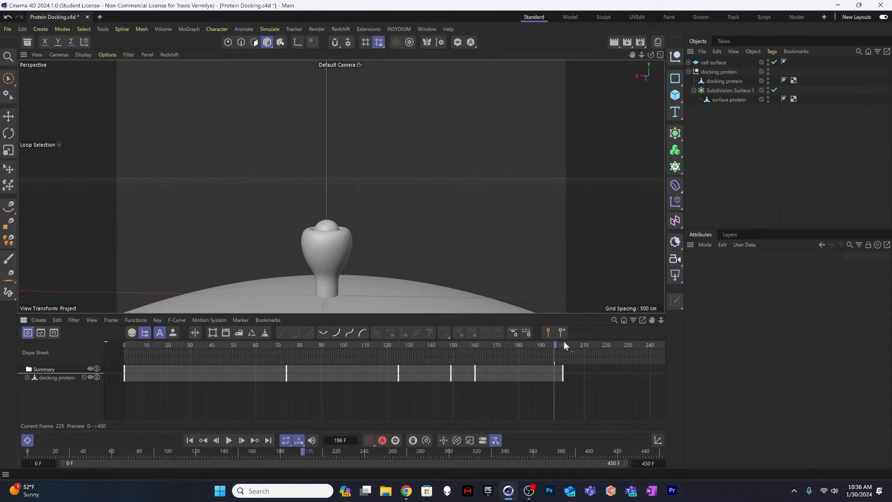
Step: Add a Bulge deformer as a child of the surface protein and fit it to its parent
{"action": "left_click_drag", "start_coordinate": [564, 341], "coordinate": [495, 342]}
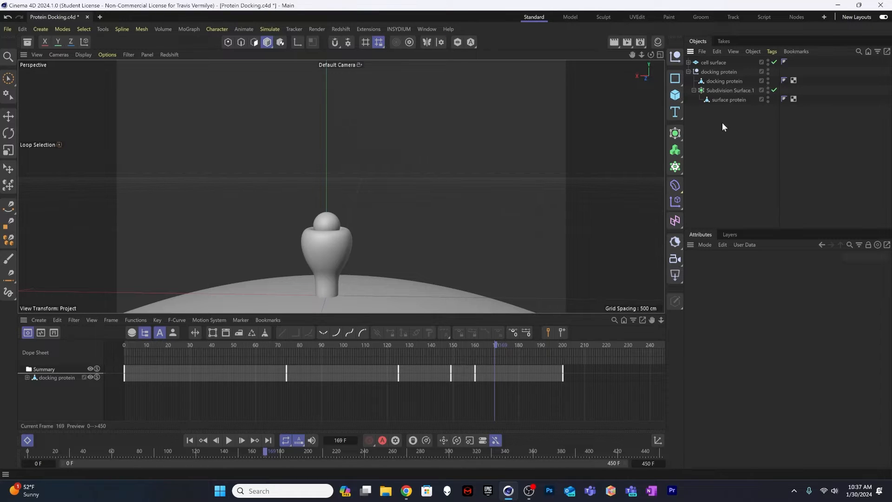
{"action": "left_click", "coordinate": [717, 101]}
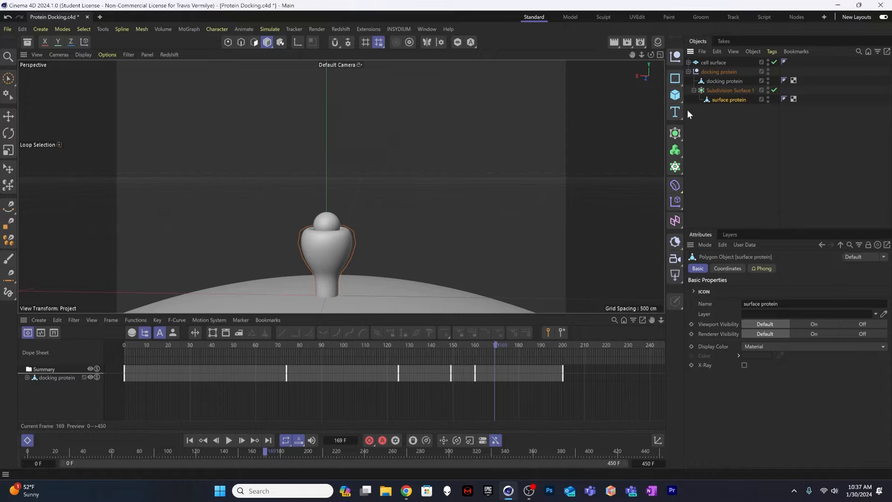
{"action": "left_click", "coordinate": [675, 185]}
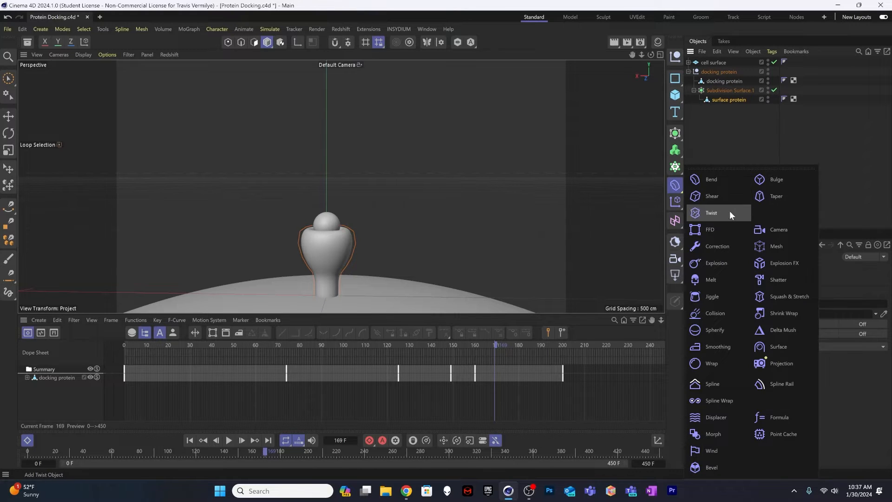
{"action": "left_click", "coordinate": [767, 181]}
{"action": "left_click_drag", "start_coordinate": [708, 63], "coordinate": [733, 112]}
{"action": "left_click", "coordinate": [740, 100]}
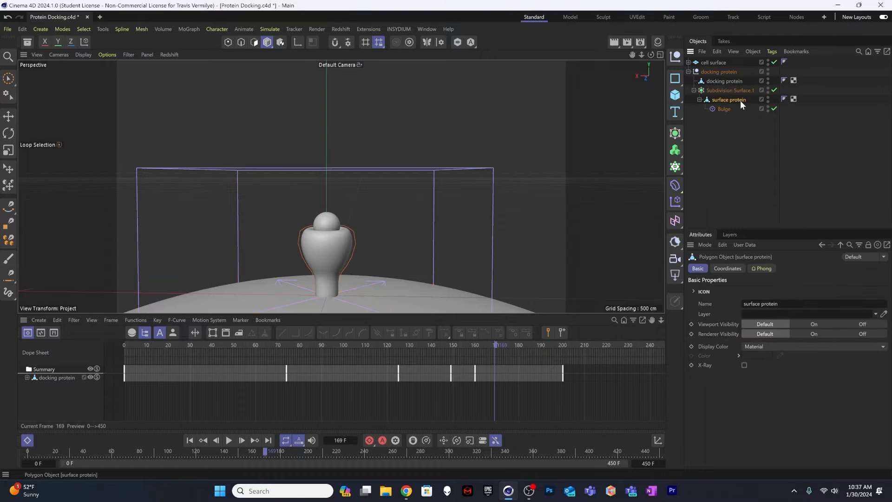
{"action": "left_click", "coordinate": [721, 113]}
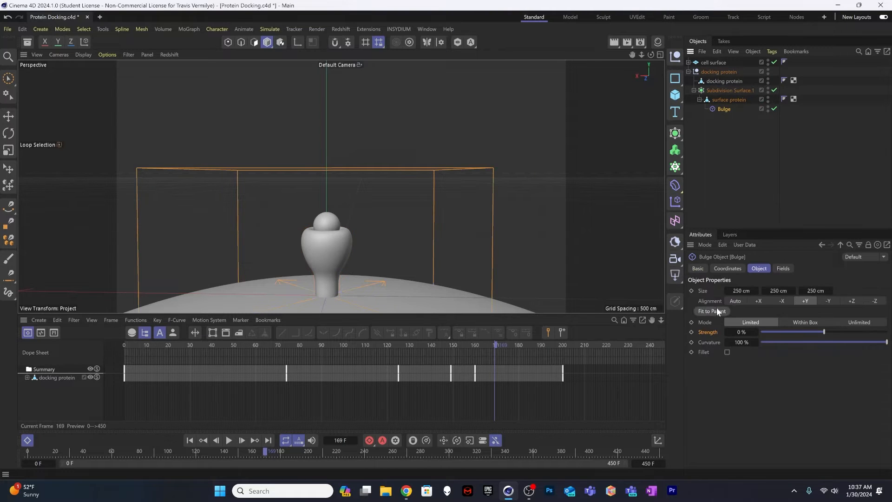
{"action": "left_click", "coordinate": [718, 312]}
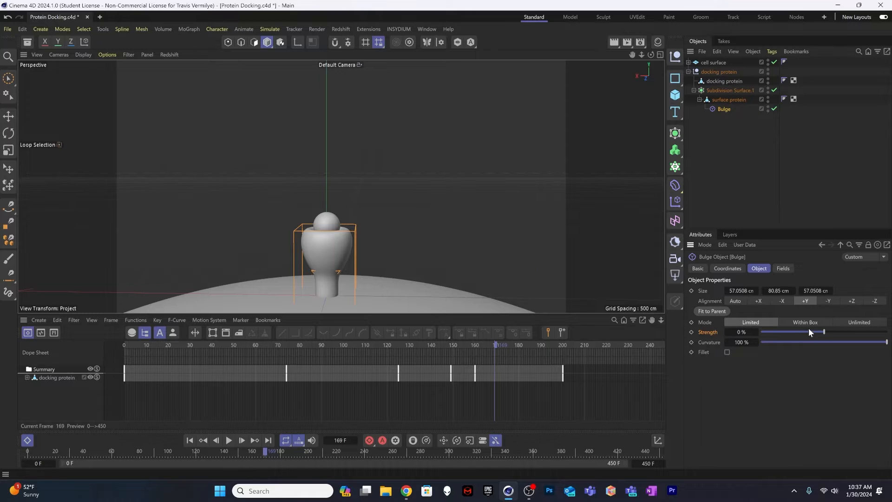
Step: Raise the Bulge cage around the cup-shaped upper part of the surface protein, testing positive and negative strengths
{"action": "mouse_move", "coordinate": [825, 332]}
{"action": "left_mouse_down"}
{"action": "mouse_move", "coordinate": [886, 332]}
{"action": "mouse_move", "coordinate": [789, 332]}
{"action": "mouse_move", "coordinate": [874, 333]}
{"action": "mouse_move", "coordinate": [791, 333]}
{"action": "mouse_move", "coordinate": [851, 332]}
{"action": "mouse_move", "coordinate": [807, 333]}
{"action": "mouse_move", "coordinate": [830, 333]}
{"action": "left_mouse_up"}
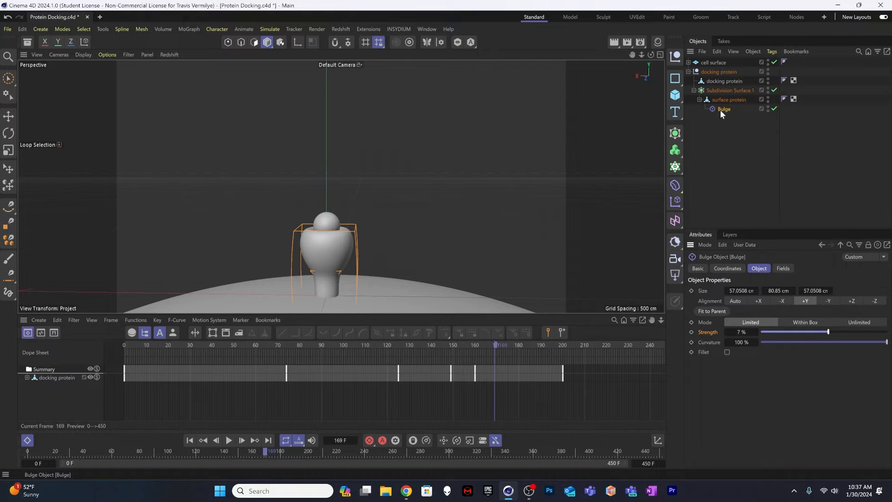
{"action": "key", "text": "e"}
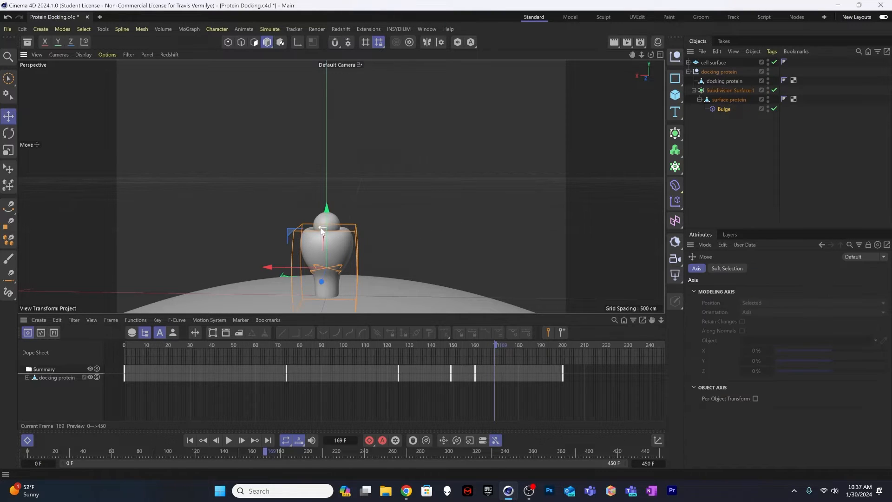
{"action": "left_click_drag", "start_coordinate": [327, 213], "coordinate": [331, 191]}
{"action": "left_click", "coordinate": [724, 109]}
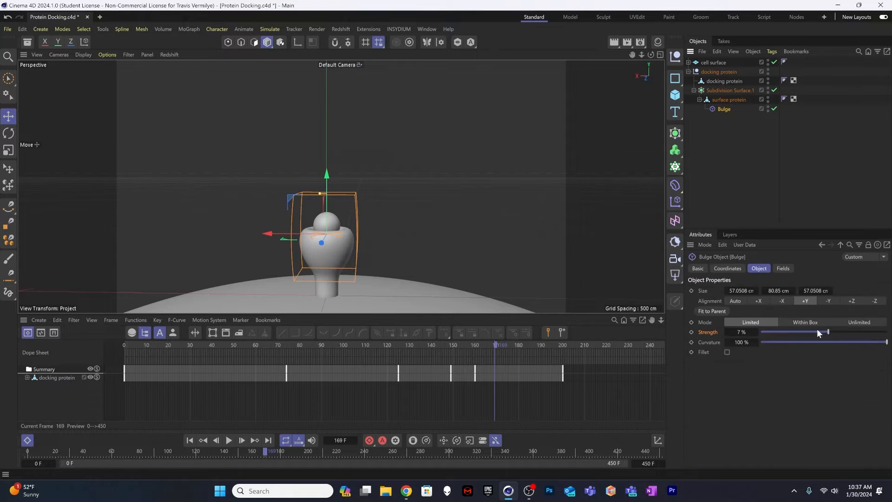
{"action": "left_click_drag", "start_coordinate": [818, 332], "coordinate": [793, 329]}
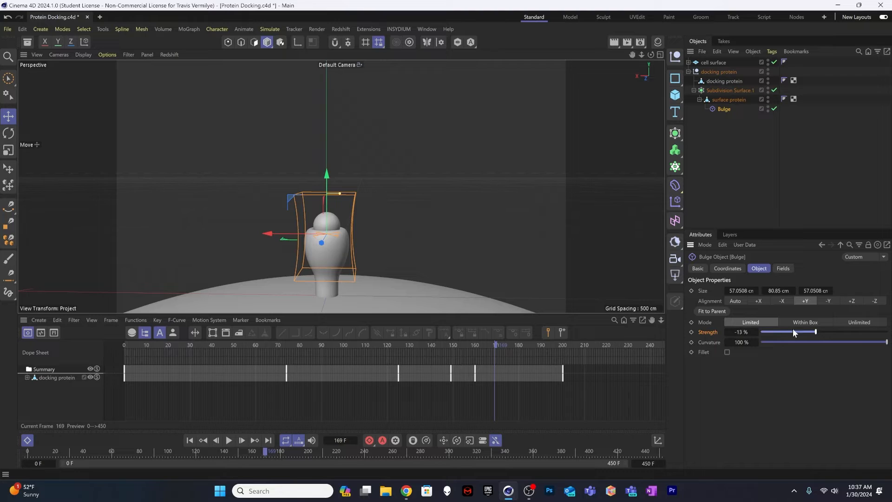
Step: Reset the Bulge strength to 0% and record a strength keyframe at frame 160
{"action": "left_click", "coordinate": [742, 331]}
{"action": "type", "text": "0"}
{"action": "key", "text": "Return"}
{"action": "left_click_drag", "start_coordinate": [493, 342], "coordinate": [518, 347]}
{"action": "left_click", "coordinate": [692, 331]}
Step: Key the Bulge strength at 15% on frame 180 and at 0% on frame 200
{"action": "left_click_drag", "start_coordinate": [749, 332], "coordinate": [763, 332]}
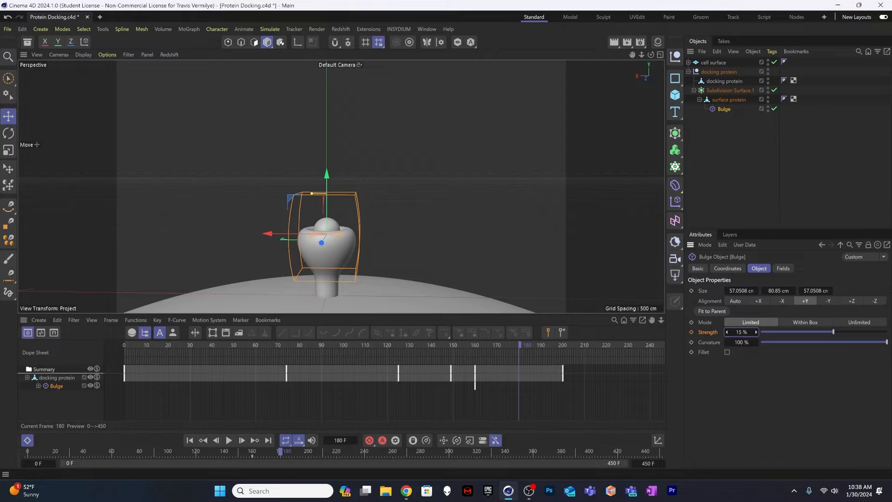
{"action": "left_click", "coordinate": [691, 331]}
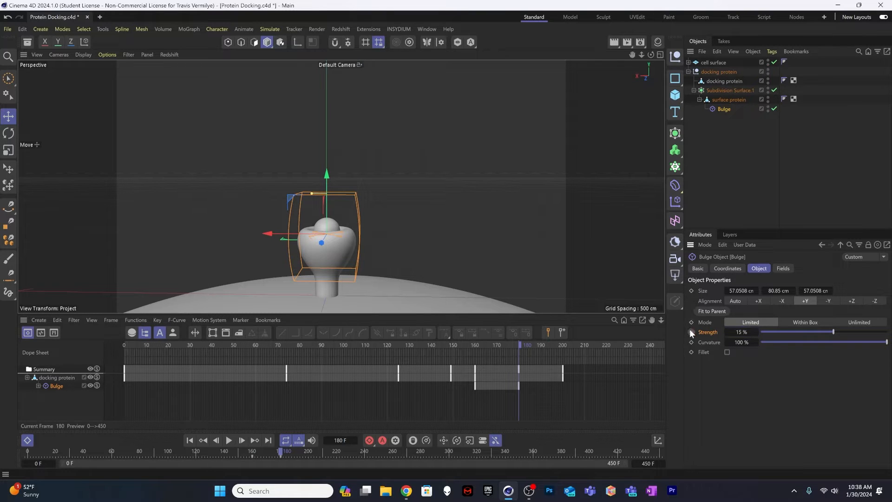
{"action": "left_click_drag", "start_coordinate": [559, 344], "coordinate": [563, 347]}
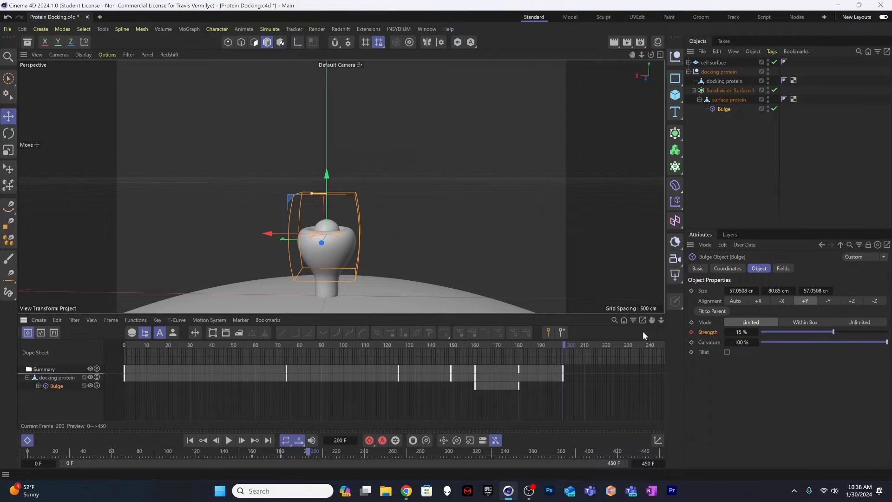
{"action": "double_click", "coordinate": [741, 330]}
{"action": "type", "text": "0"}
{"action": "left_click", "coordinate": [692, 331]}
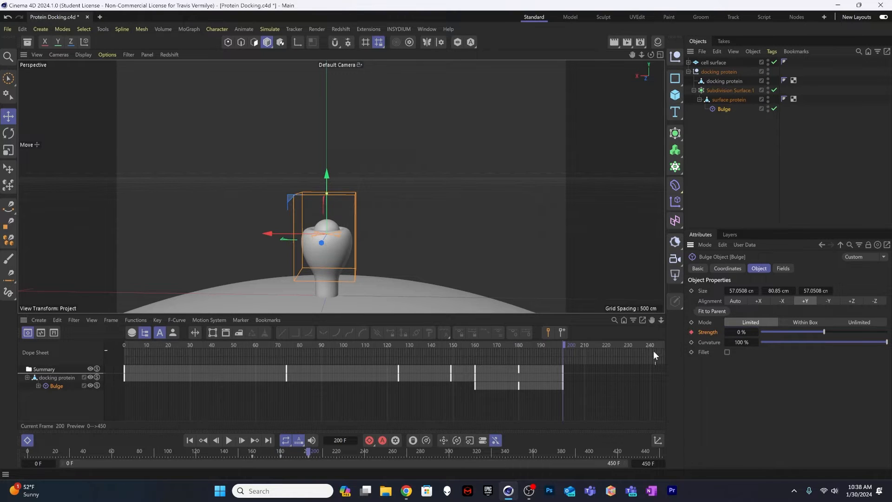
Step: Replay the animation from about frame 143 past frame 200 to check the cup's bulge as the protein docks
{"action": "left_click_drag", "start_coordinate": [507, 342], "coordinate": [437, 345]}
{"action": "key", "text": "F8"}
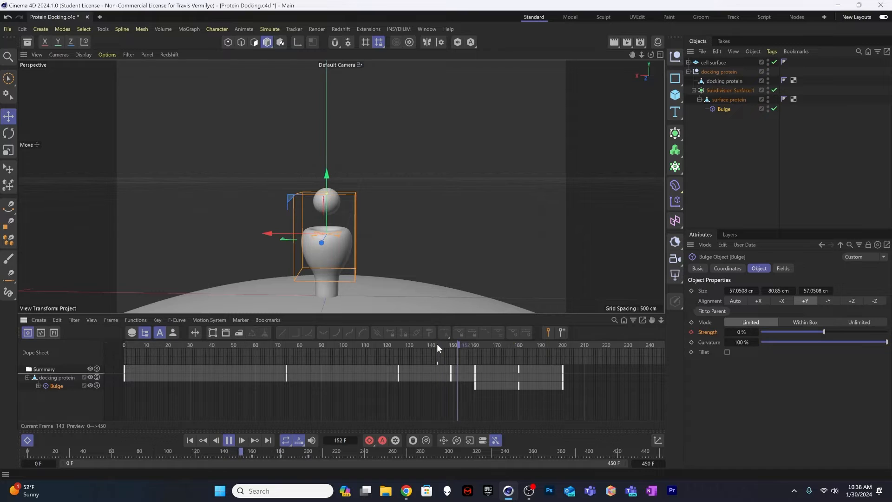
{"action": "key", "text": "F8"}
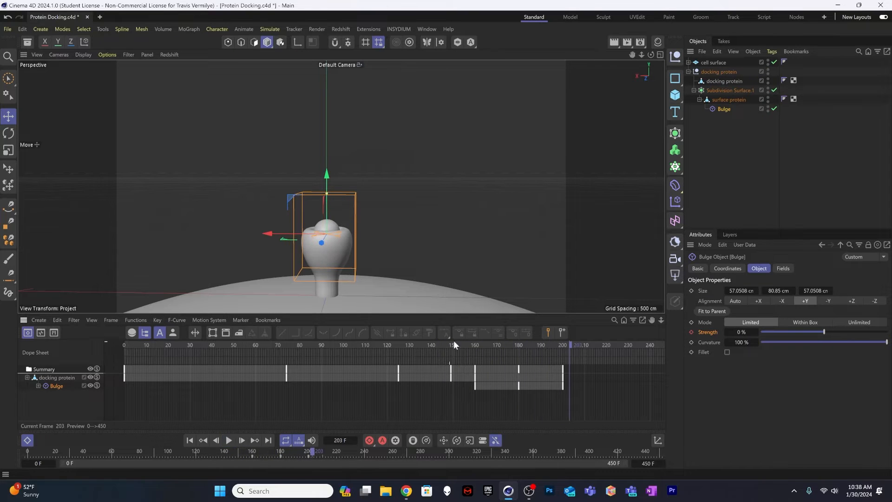
{"action": "left_click", "coordinate": [517, 344]}
{"action": "left_click", "coordinate": [455, 344]}
{"action": "key", "text": "F8"}
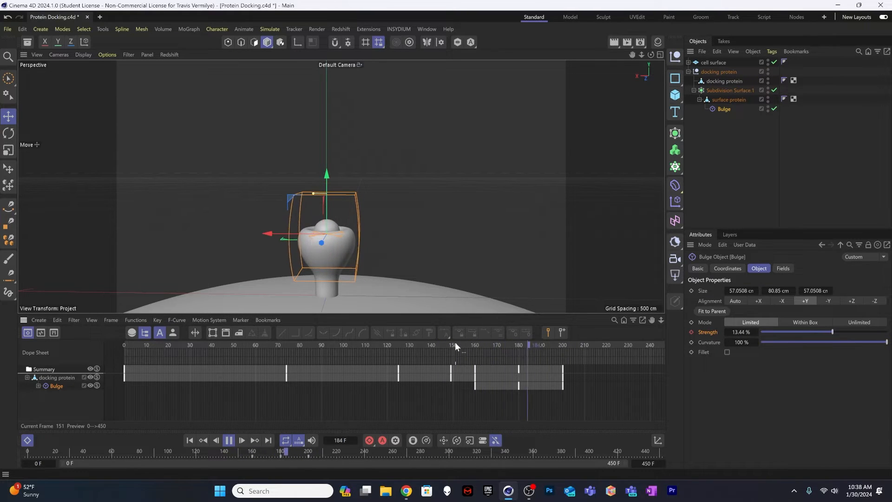
{"action": "key", "text": "F8"}
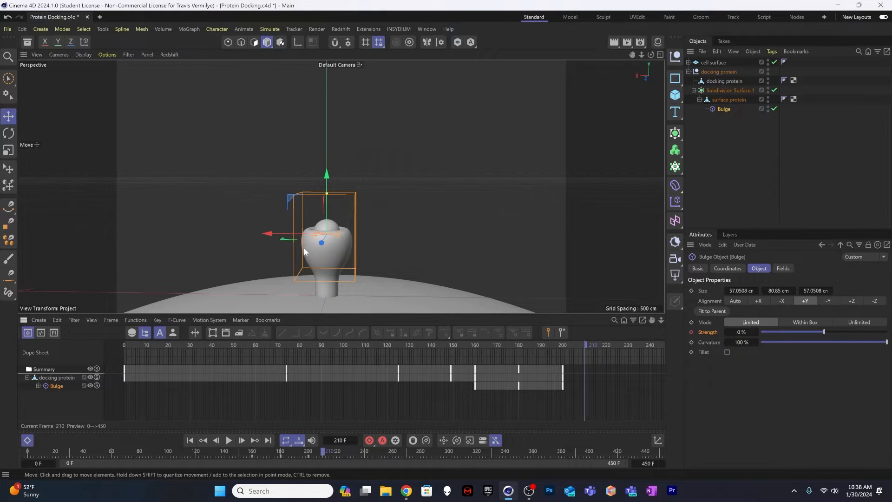
Step: Scale the cell surface plane up uniformly so it extends well beyond the camera frame around the protein
{"action": "scroll", "coordinate": [303, 238], "scroll_direction": "down", "scroll_amount": 4}
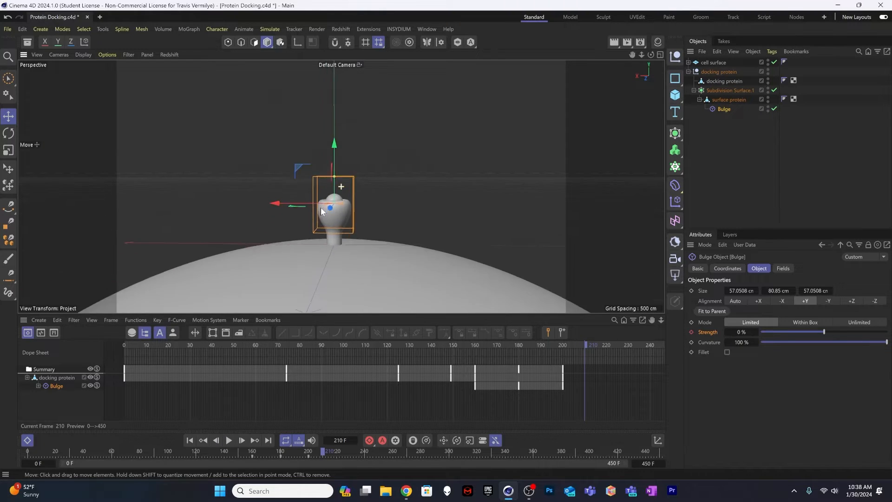
{"action": "scroll", "coordinate": [335, 213], "scroll_direction": "down", "scroll_amount": 4}
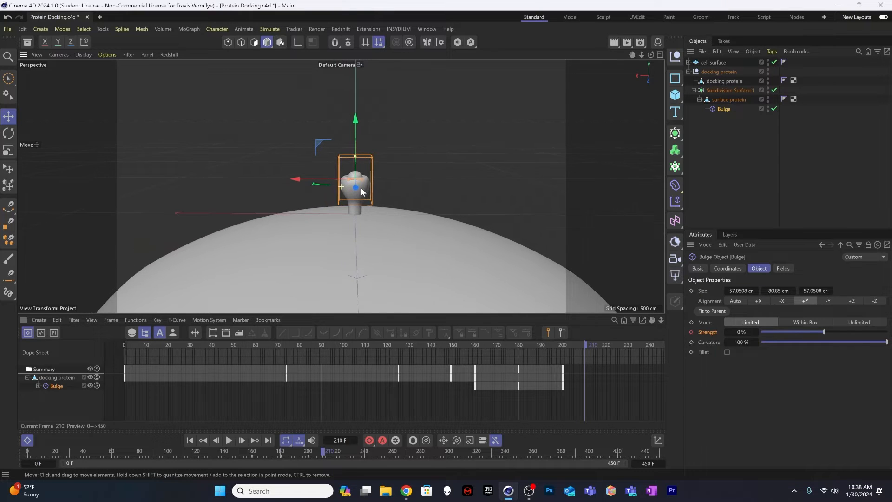
{"action": "scroll", "coordinate": [362, 191], "scroll_direction": "down", "scroll_amount": 5}
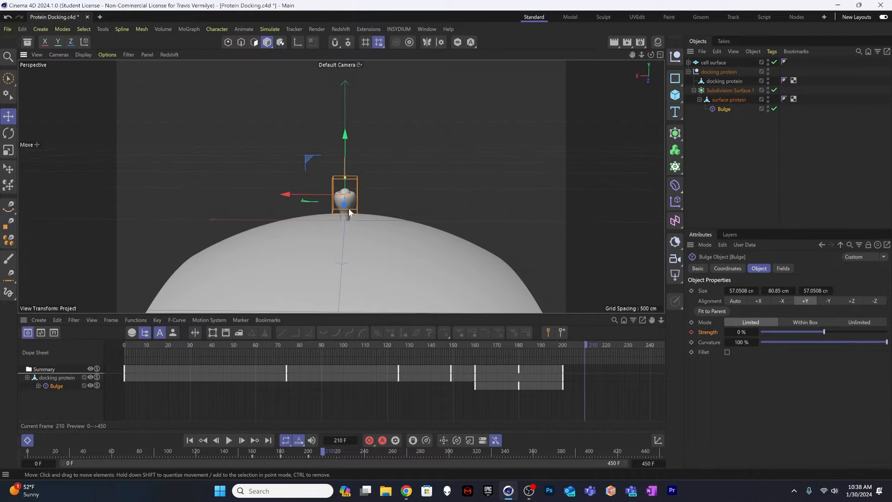
{"action": "scroll", "coordinate": [326, 242], "scroll_direction": "down", "scroll_amount": 5}
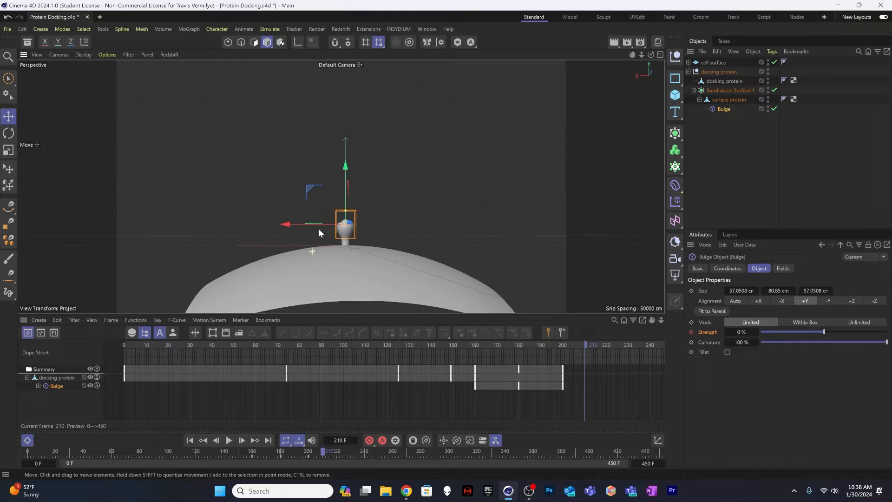
{"action": "scroll", "coordinate": [319, 227], "scroll_direction": "down", "scroll_amount": 2}
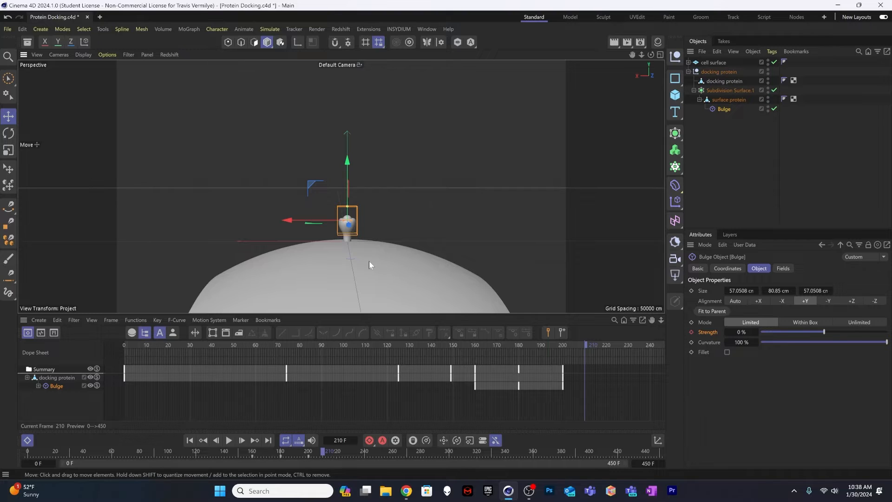
{"action": "left_click", "coordinate": [728, 62]}
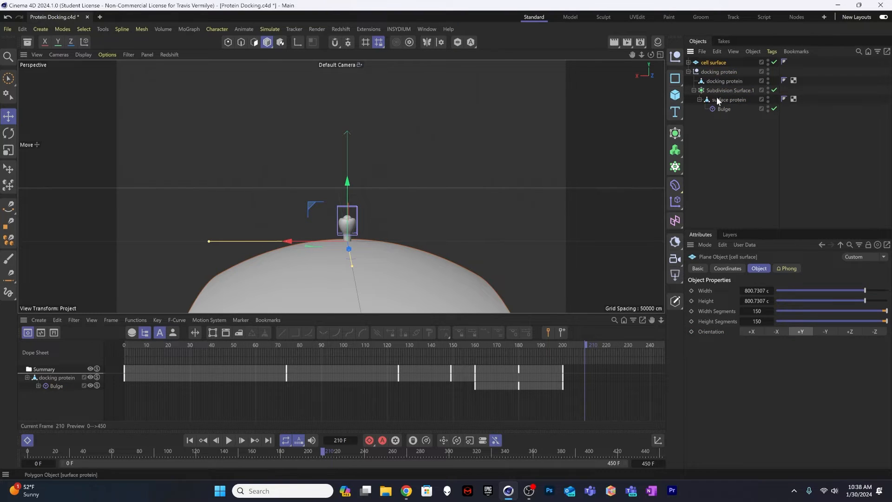
{"action": "key", "text": "t"}
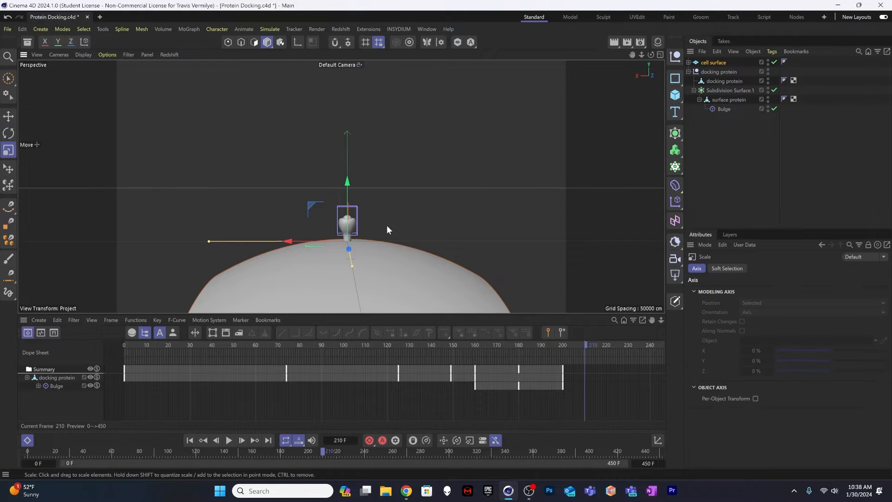
{"action": "left_click_drag", "start_coordinate": [229, 213], "coordinate": [367, 212]}
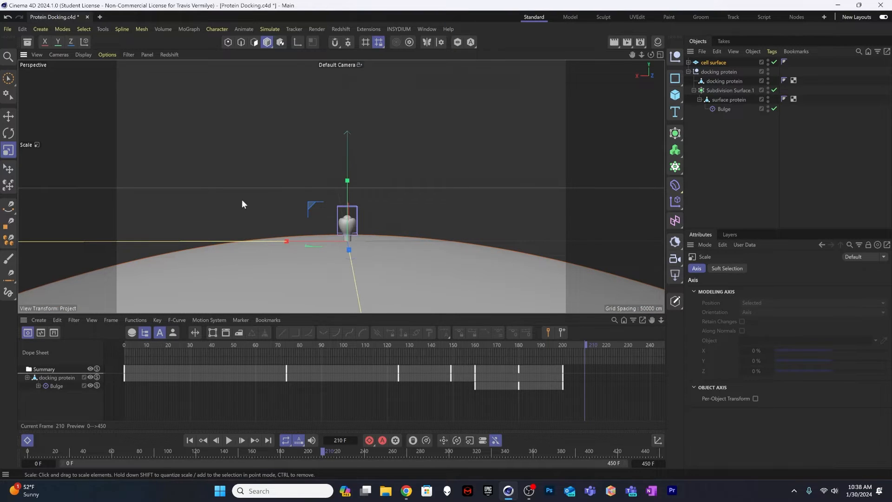
{"action": "left_click_drag", "start_coordinate": [450, 193], "coordinate": [269, 252], "text": "alt"}
{"action": "scroll", "coordinate": [269, 252], "scroll_direction": "down", "scroll_amount": 4}
{"action": "left_click_drag", "start_coordinate": [378, 270], "coordinate": [360, 197], "text": "alt"}
{"action": "scroll", "coordinate": [371, 200], "scroll_direction": "up", "scroll_amount": 5}
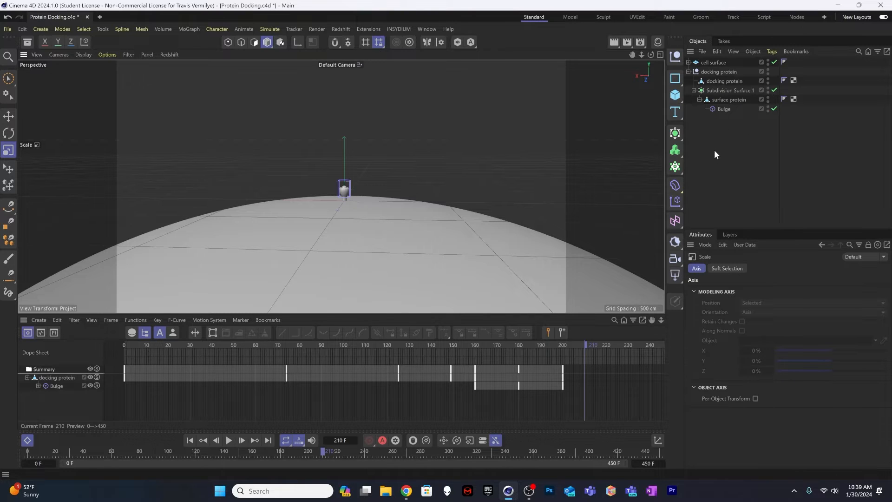
Step: Collapse the docking protein null's hierarchy and nest that null inside a new Cloner
{"action": "left_click", "coordinate": [731, 90]}
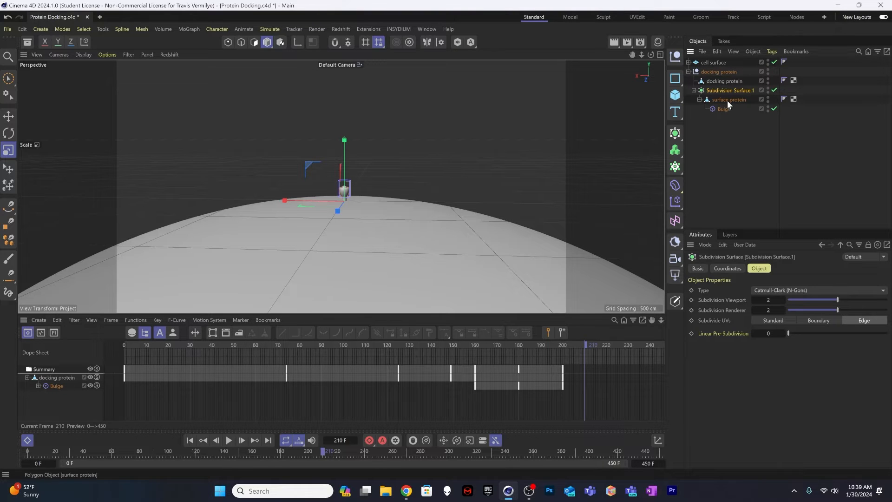
{"action": "left_click", "coordinate": [712, 71]}
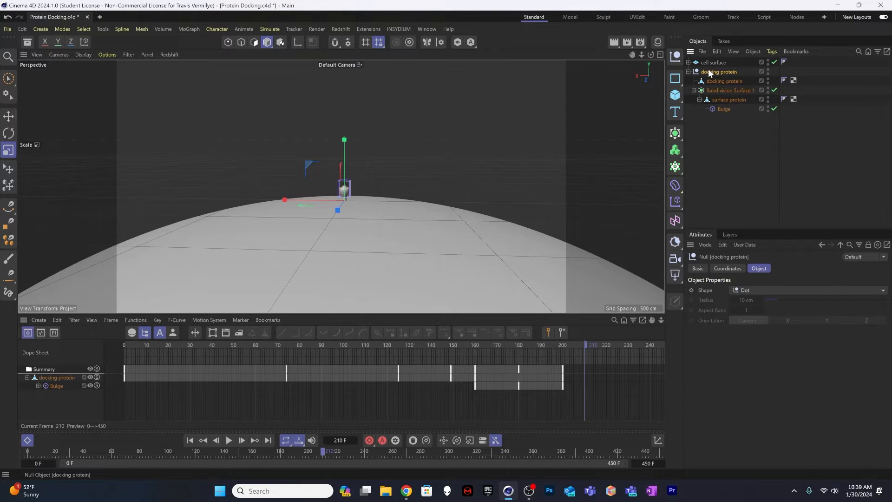
{"action": "left_click", "coordinate": [699, 99]}
{"action": "left_click", "coordinate": [694, 90]}
{"action": "left_click", "coordinate": [689, 72]}
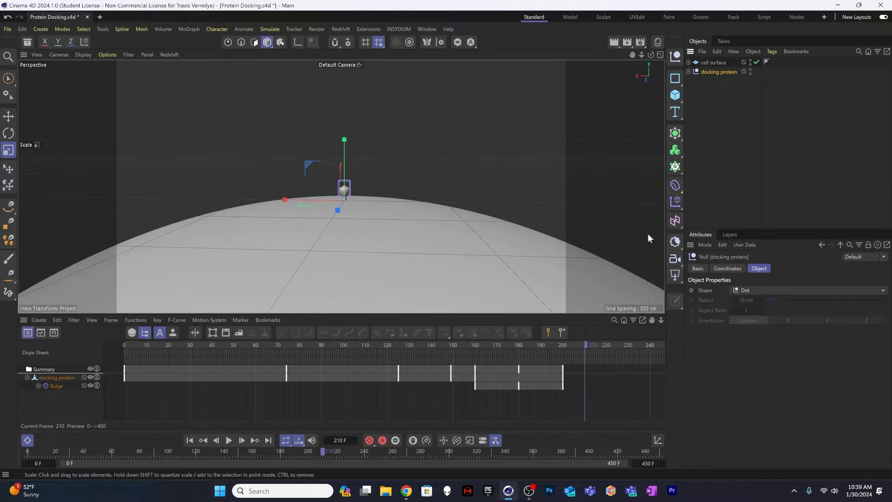
{"action": "left_click", "coordinate": [675, 167]}
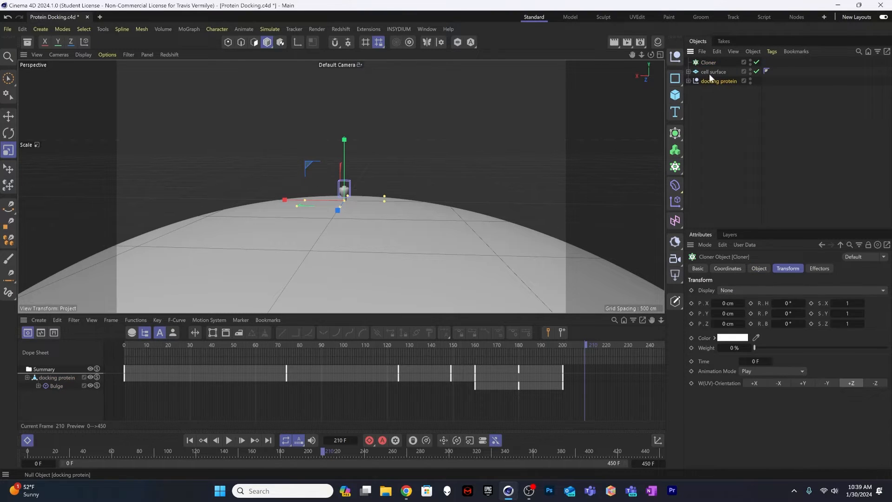
{"action": "left_click_drag", "start_coordinate": [711, 64], "coordinate": [710, 63]}
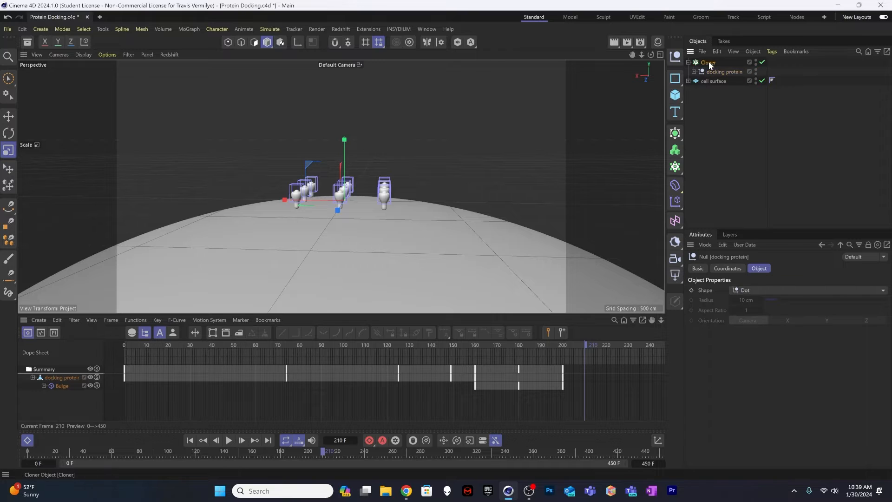
{"action": "scroll", "coordinate": [398, 167], "scroll_direction": "up", "scroll_amount": 5}
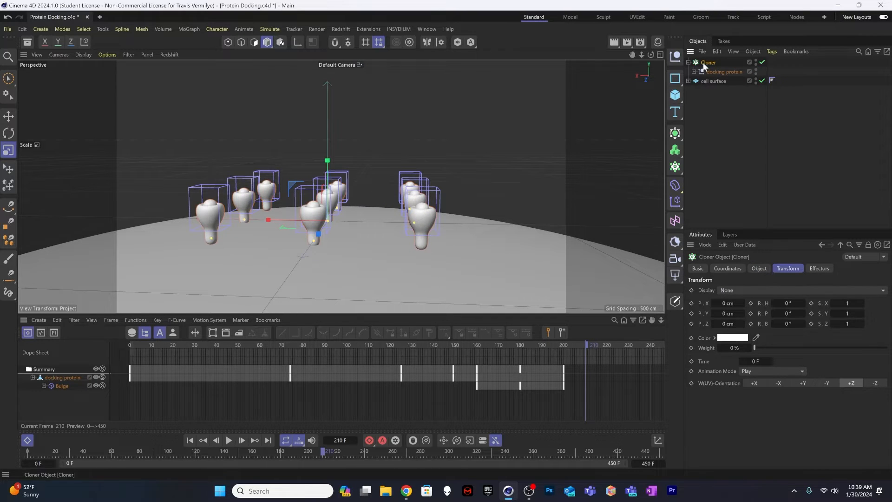
Step: Set the Cloner's mode to Object and assign the cell surface as the object to distribute clones on
{"action": "left_click", "coordinate": [761, 268]}
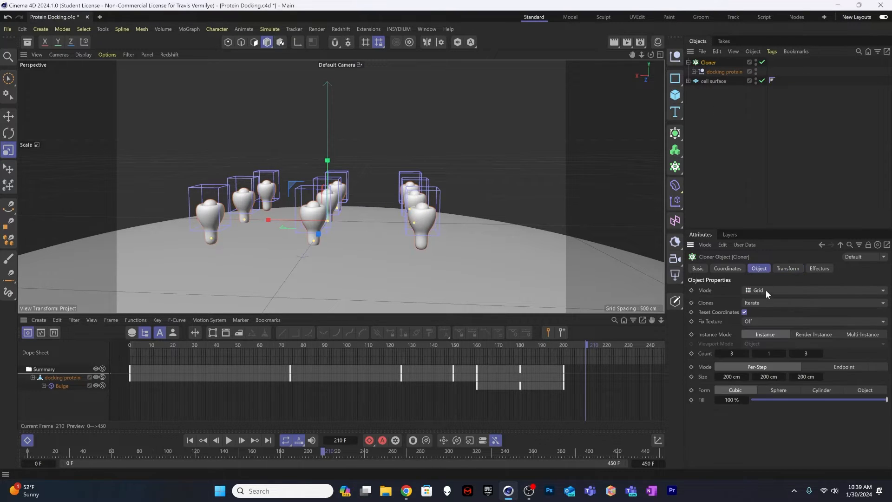
{"action": "left_click", "coordinate": [784, 291]}
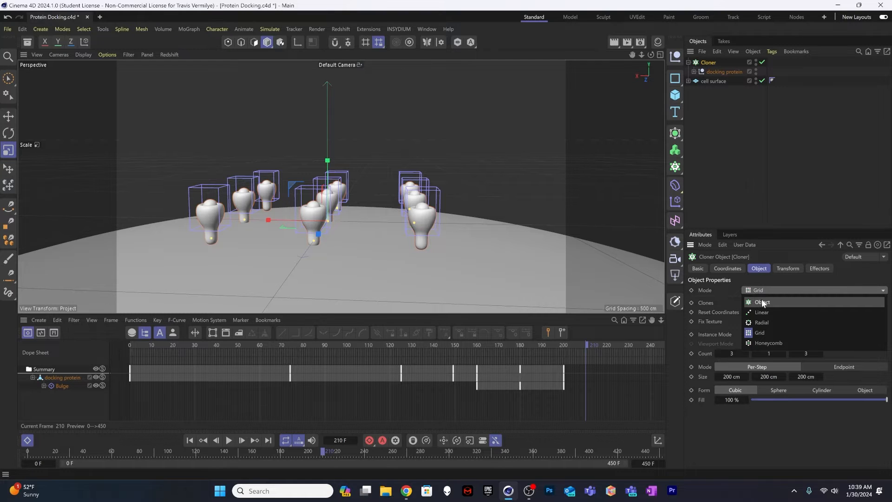
{"action": "left_click", "coordinate": [763, 302]}
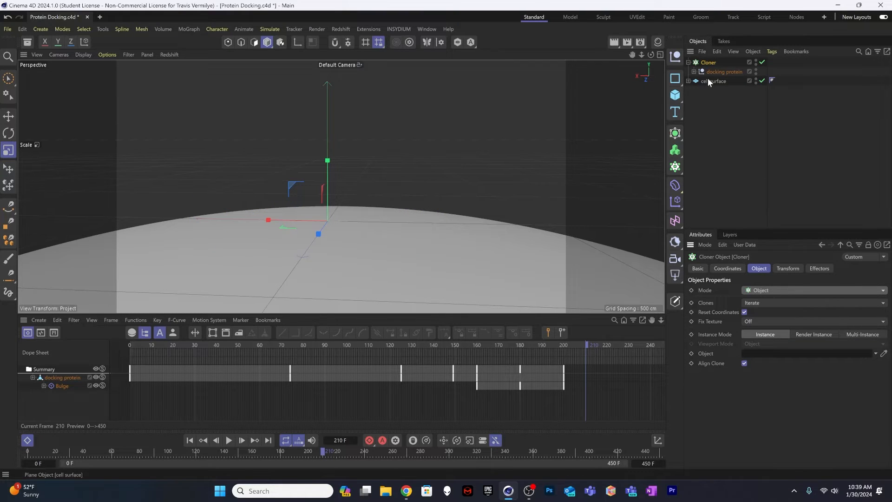
{"action": "left_click_drag", "start_coordinate": [708, 81], "coordinate": [766, 358]}
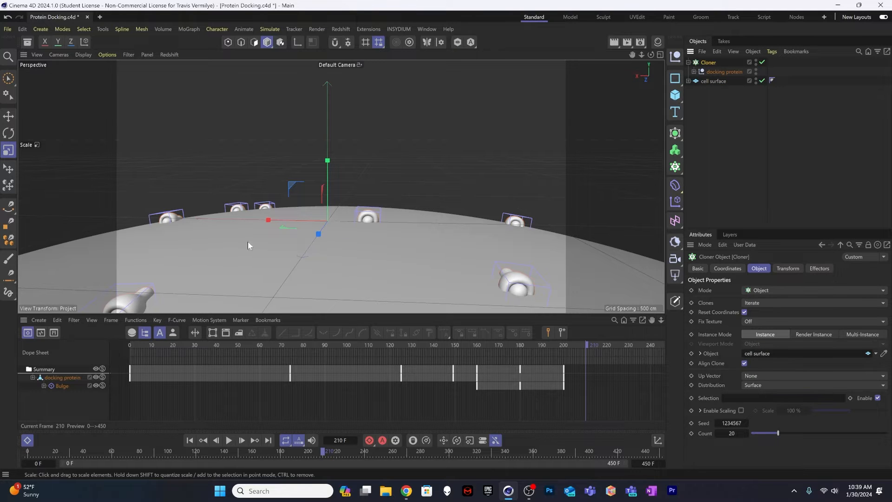
Step: Examine how the cloned proteins are spread and oriented across the cell surface
{"action": "right_click_drag", "start_coordinate": [331, 242], "coordinate": [260, 241], "text": "alt"}
{"action": "middle_click_drag", "start_coordinate": [300, 236], "coordinate": [314, 168], "text": "alt"}
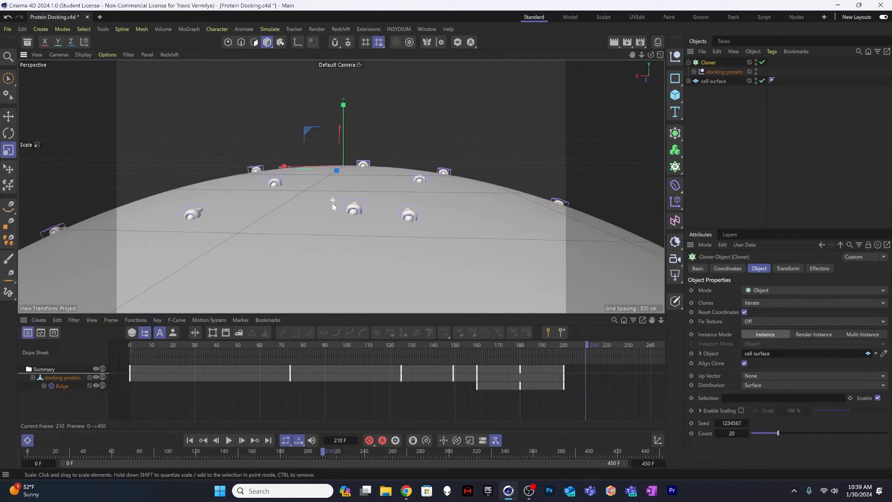
{"action": "right_click_drag", "start_coordinate": [333, 200], "coordinate": [362, 202], "text": "alt"}
{"action": "mouse_move", "coordinate": [365, 201]}
{"action": "left_mouse_down", "text": "alt"}
{"action": "mouse_move", "coordinate": [370, 250]}
{"action": "mouse_move", "coordinate": [383, 213]}
{"action": "mouse_move", "coordinate": [375, 233]}
{"action": "mouse_move", "coordinate": [362, 208]}
{"action": "left_mouse_up", "text": "alt"}
{"action": "mouse_move", "coordinate": [362, 207]}
{"action": "right_mouse_down", "text": "alt"}
{"action": "mouse_move", "coordinate": [393, 186]}
{"action": "mouse_move", "coordinate": [361, 212]}
{"action": "right_mouse_up", "text": "alt"}
{"action": "left_click_drag", "start_coordinate": [360, 212], "coordinate": [358, 213]}
{"action": "key", "text": "ctrl+z"}
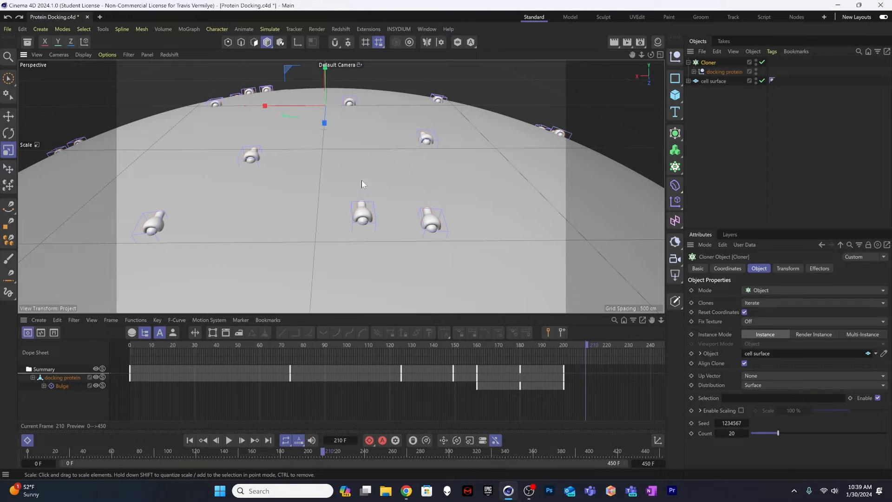
{"action": "middle_click_drag", "start_coordinate": [361, 180], "coordinate": [345, 224], "text": "alt"}
Step: Turn the Cloner's Align Clone option off to compare the proteins' orientation, and turn it back on
{"action": "left_click", "coordinate": [722, 111]}
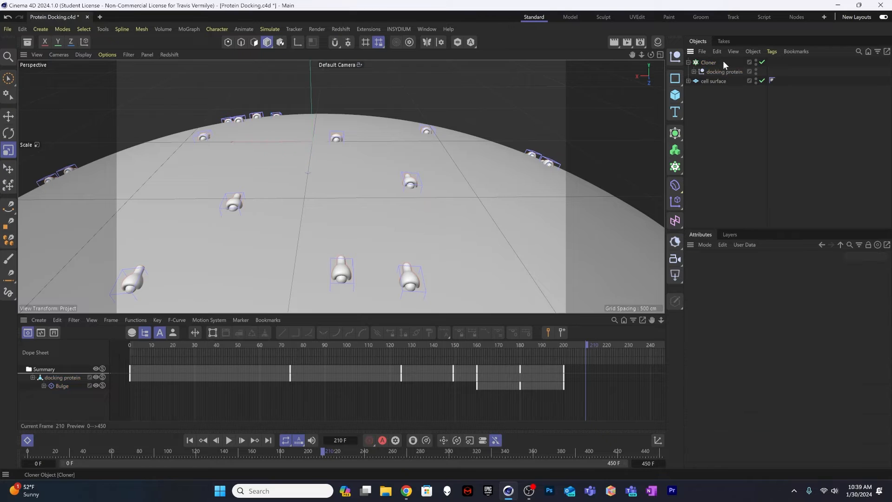
{"action": "left_click", "coordinate": [714, 63]}
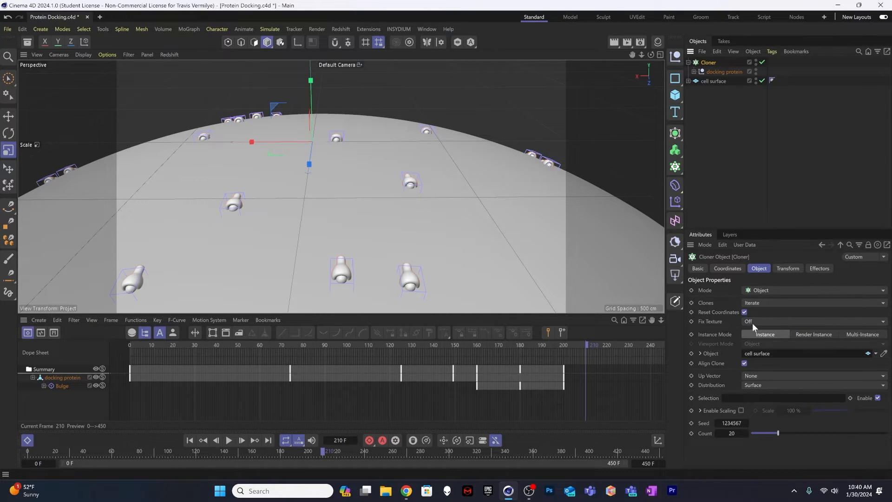
{"action": "left_click", "coordinate": [744, 364]}
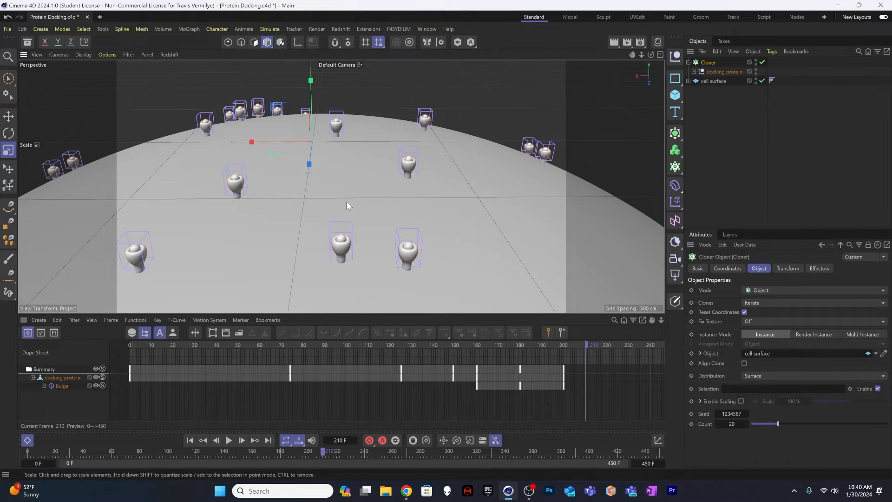
{"action": "mouse_move", "coordinate": [347, 202]}
{"action": "left_mouse_down", "text": "alt"}
{"action": "mouse_move", "coordinate": [345, 168]}
{"action": "mouse_move", "coordinate": [352, 169]}
{"action": "mouse_move", "coordinate": [320, 164]}
{"action": "mouse_move", "coordinate": [334, 169]}
{"action": "mouse_move", "coordinate": [354, 207]}
{"action": "left_mouse_up", "text": "alt"}
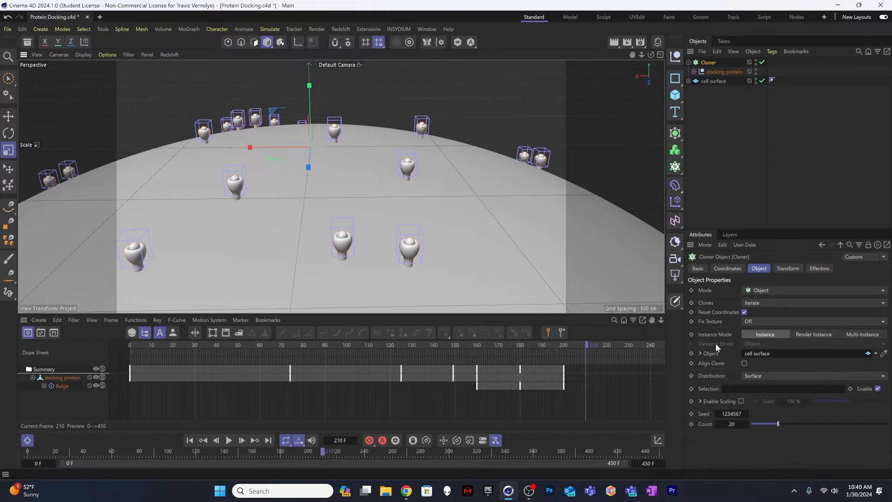
{"action": "left_click", "coordinate": [745, 363]}
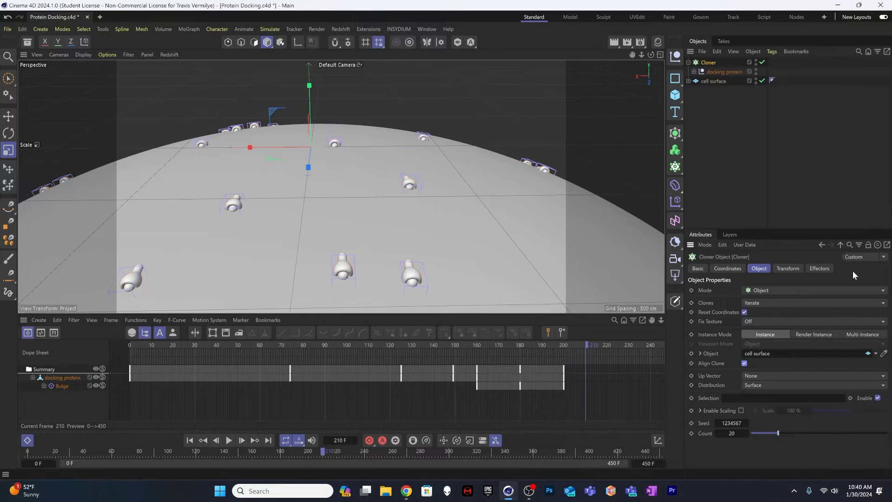
Step: Set the Cloner's R.P rotation transform to -90° so the proteins stand upright on the cell surface
{"action": "left_click", "coordinate": [786, 270]}
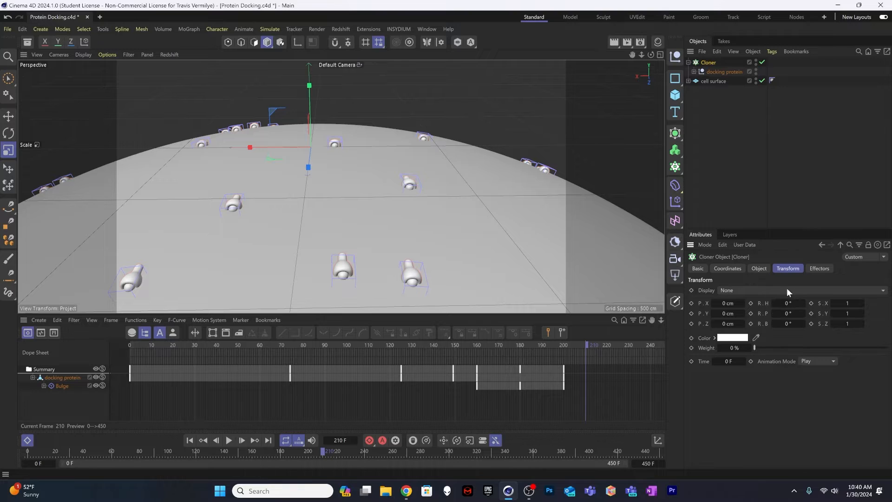
{"action": "left_click", "coordinate": [788, 314]}
{"action": "type", "text": "-90"}
{"action": "key", "text": "Return"}
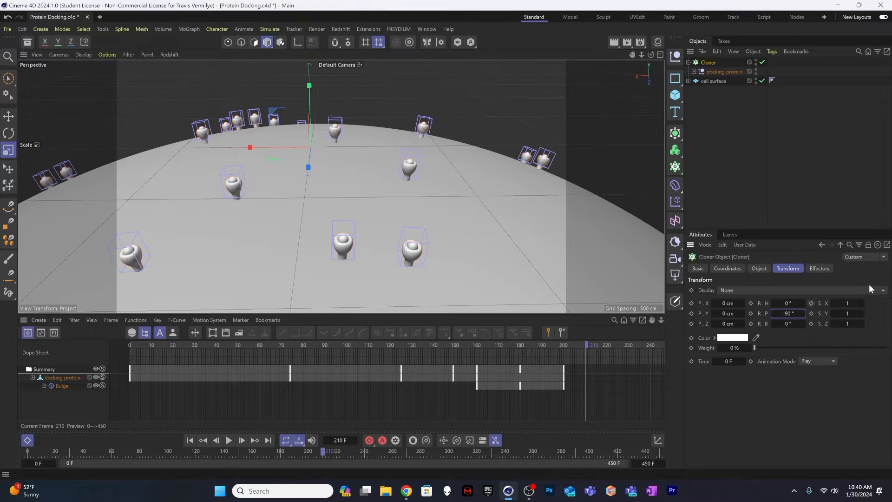
Step: Scrub the cloned docking animation to frame 105 and raise the Cloner's count to 60
{"action": "left_click", "coordinate": [201, 345]}
{"action": "left_click_drag", "start_coordinate": [201, 342], "coordinate": [358, 364]}
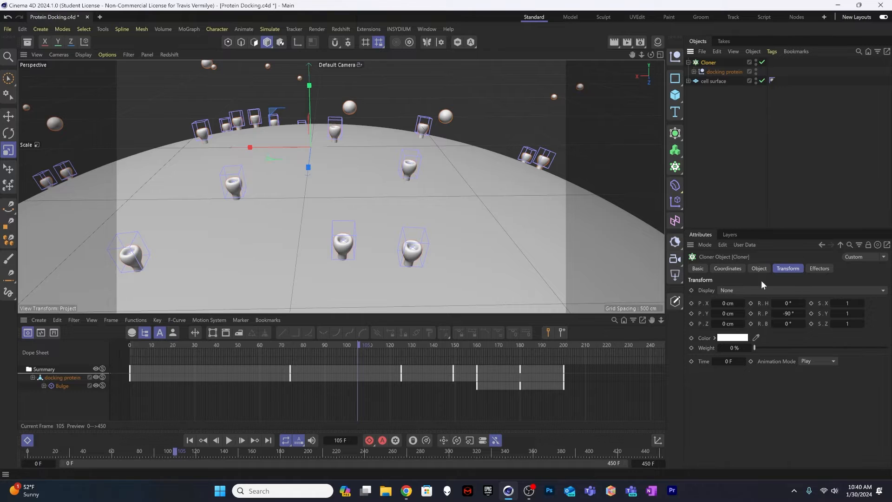
{"action": "left_click", "coordinate": [760, 268]}
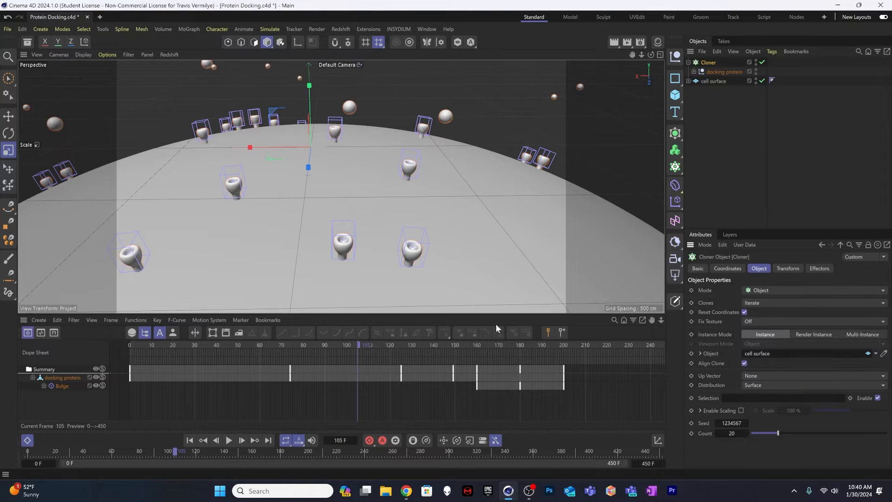
{"action": "left_click_drag", "start_coordinate": [382, 268], "coordinate": [381, 240], "text": "alt"}
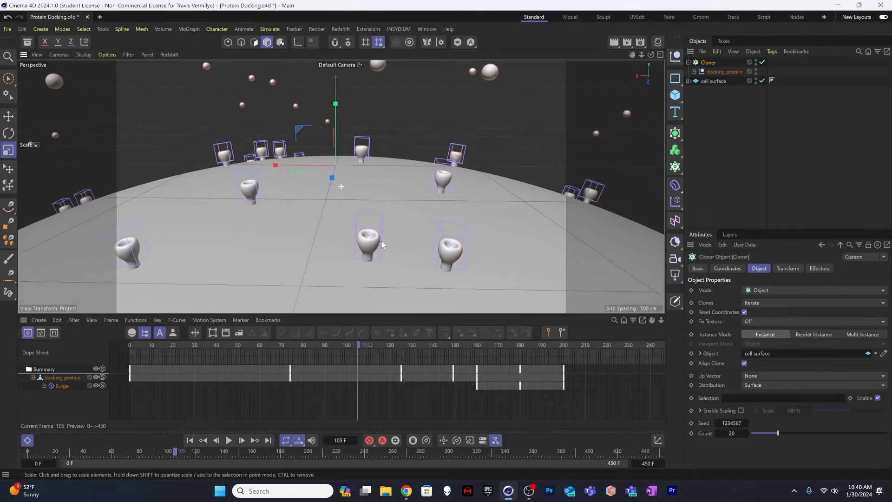
{"action": "right_click_drag", "start_coordinate": [381, 240], "coordinate": [392, 243], "text": "alt"}
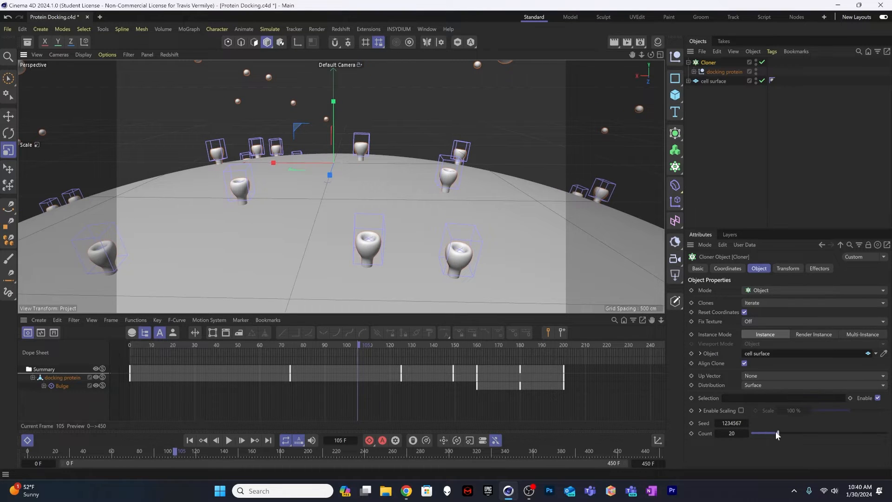
{"action": "left_click_drag", "start_coordinate": [776, 432], "coordinate": [833, 440]}
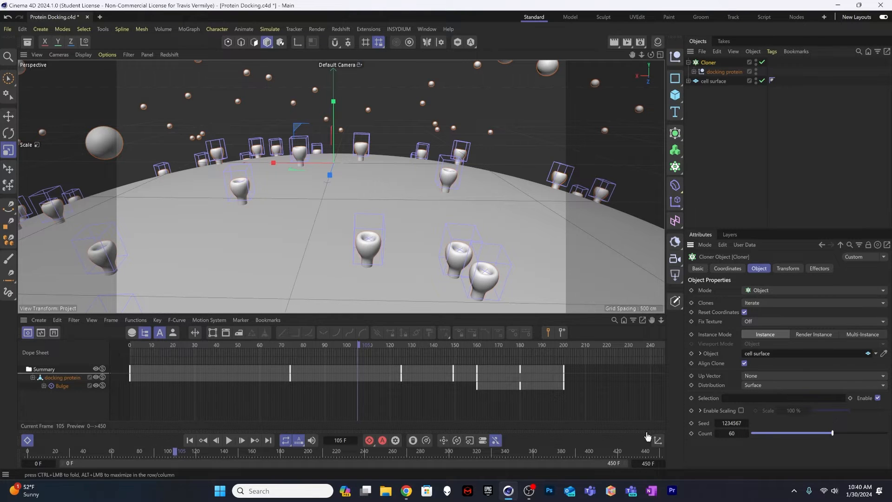
Step: Step the Cloner's seed up to 1234578 to redistribute the proteins across the cell surface
{"action": "mouse_move", "coordinate": [373, 250]}
{"action": "left_mouse_down", "text": "alt"}
{"action": "mouse_move", "coordinate": [370, 265]}
{"action": "mouse_move", "coordinate": [378, 245]}
{"action": "left_mouse_up", "text": "alt"}
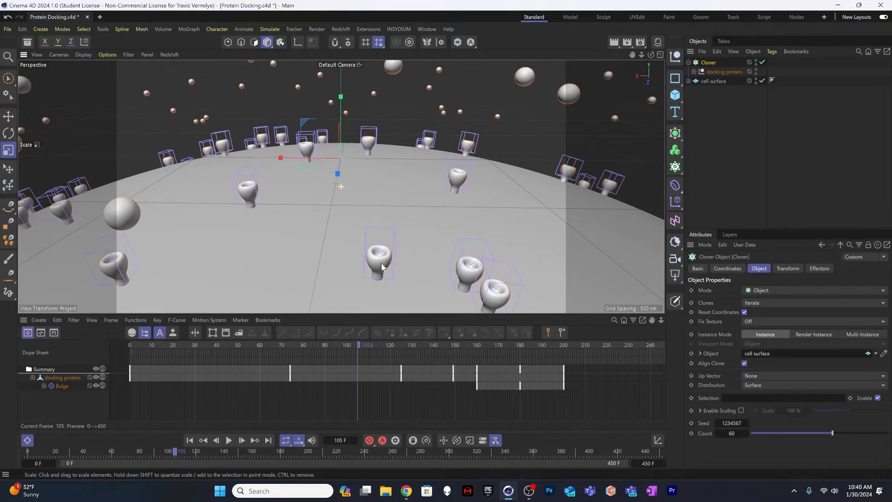
{"action": "double_click", "coordinate": [731, 423]}
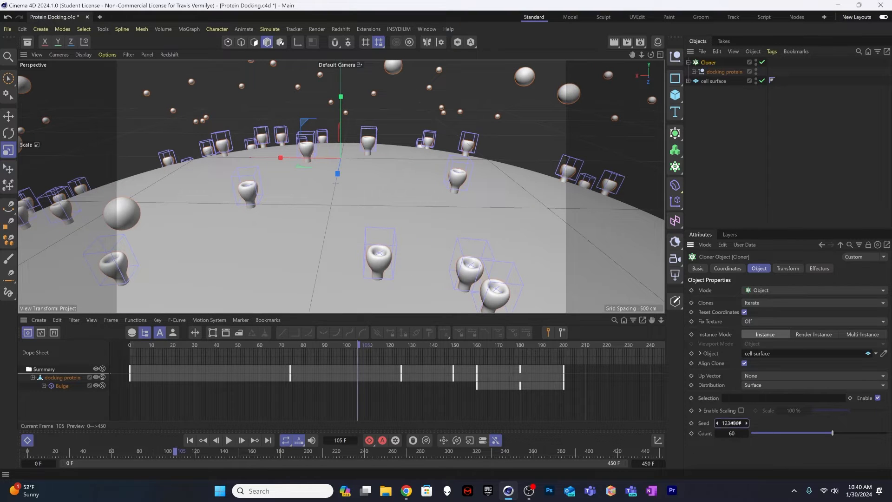
{"action": "left_click", "coordinate": [746, 423]}
{"action": "left_click", "coordinate": [746, 423]}
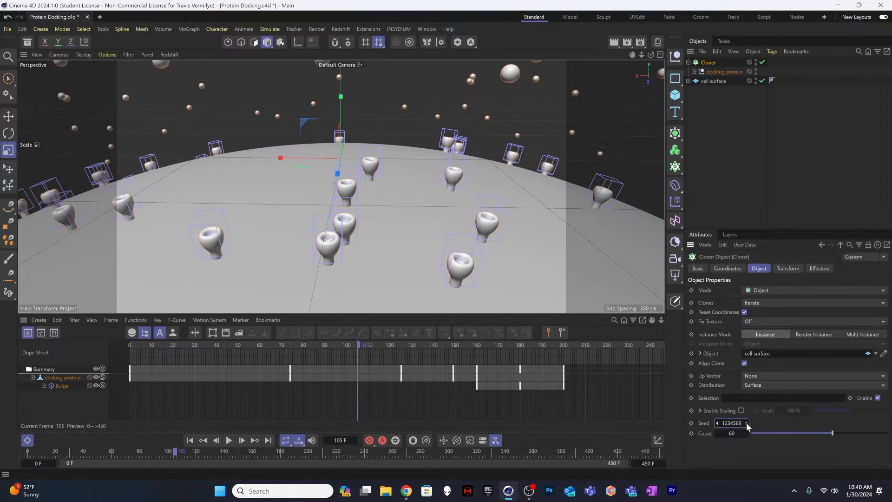
{"action": "left_click", "coordinate": [746, 423]}
{"action": "left_click", "coordinate": [746, 423]}
{"action": "left_click", "coordinate": [747, 422]}
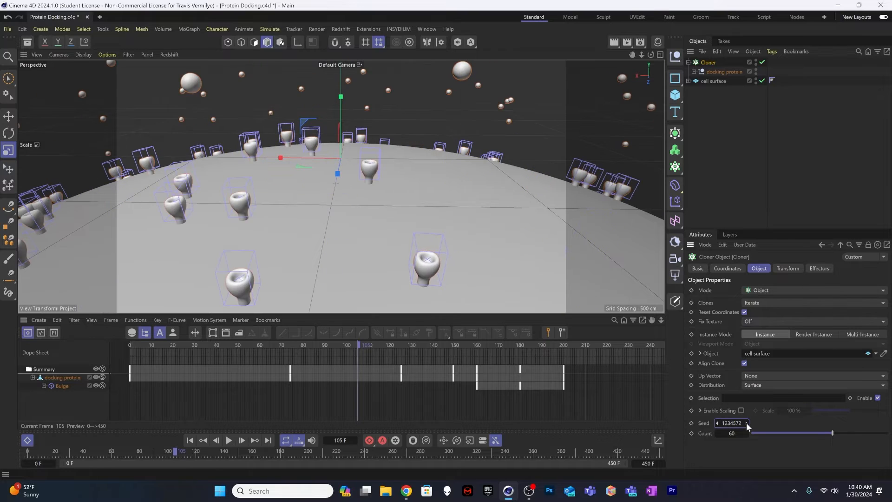
{"action": "left_click", "coordinate": [747, 423]}
{"action": "left_click", "coordinate": [746, 422]}
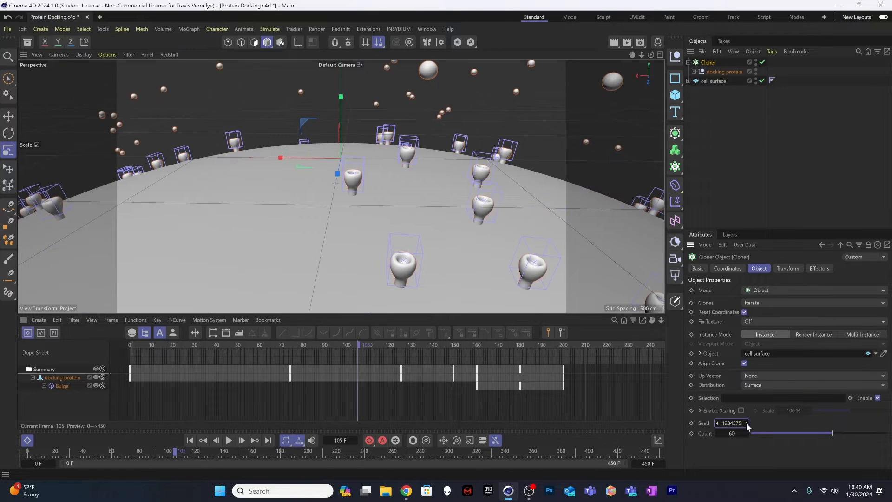
{"action": "left_click", "coordinate": [747, 423]}
{"action": "left_click", "coordinate": [747, 422]}
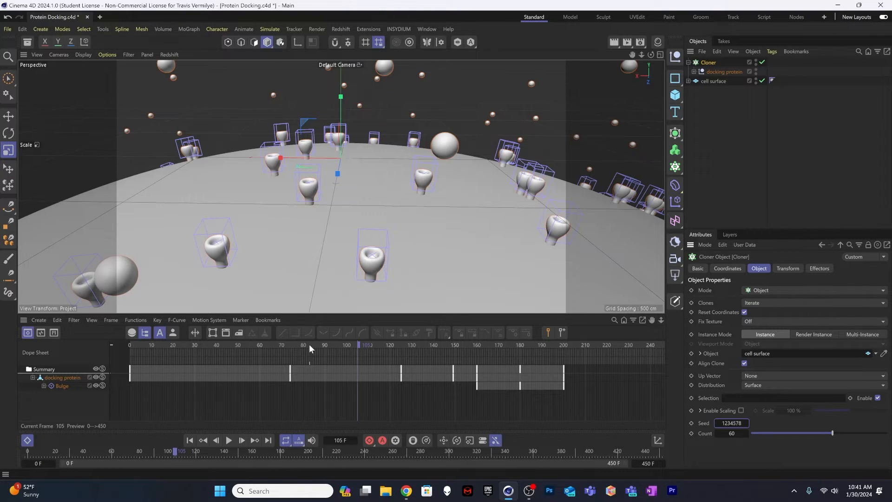
Step: Scrub the docking animation to frame 177 and add a Push Apart effector to the Cloner
{"action": "left_click_drag", "start_coordinate": [310, 349], "coordinate": [515, 320]}
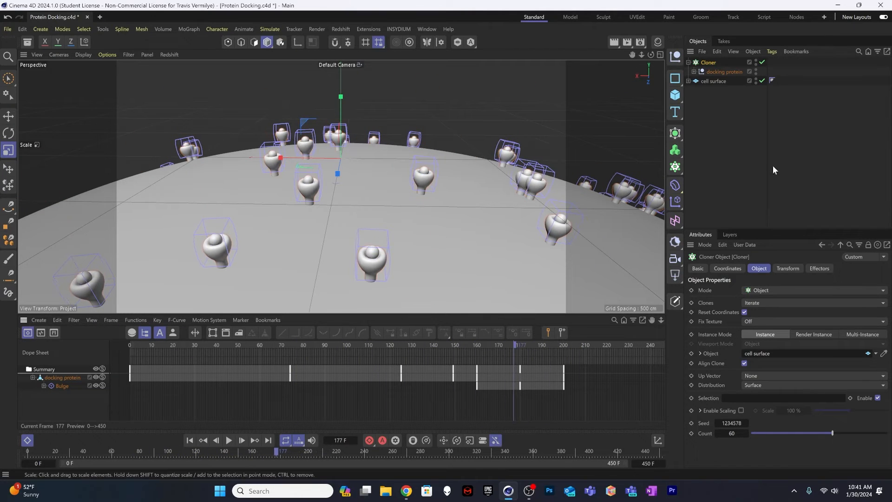
{"action": "left_click", "coordinate": [713, 117]}
{"action": "left_click", "coordinate": [707, 63]}
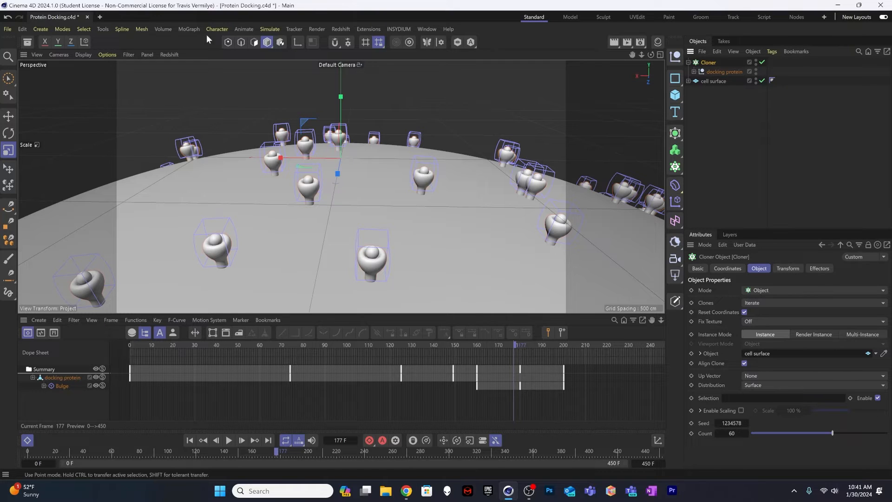
{"action": "left_click", "coordinate": [193, 29]}
{"action": "mouse_move", "coordinate": [206, 47]}
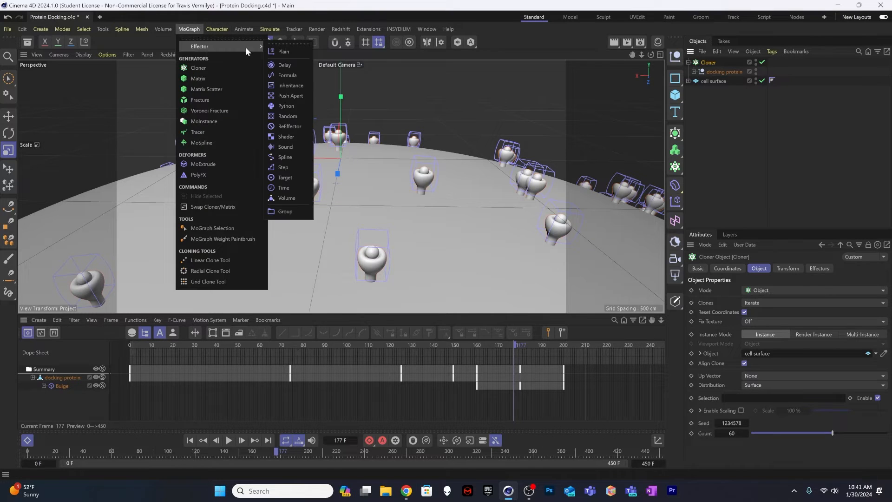
{"action": "left_click", "coordinate": [294, 95]}
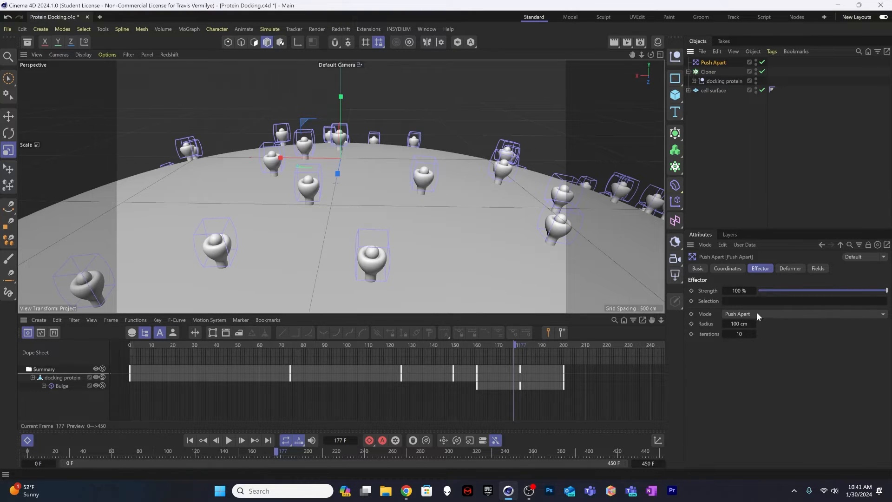
Step: Reduce the Push Apart effector's radius to 41 cm, keeping its strength at 100%
{"action": "mouse_move", "coordinate": [738, 322]}
{"action": "left_mouse_down"}
{"action": "mouse_move", "coordinate": [809, 322]}
{"action": "mouse_move", "coordinate": [709, 322]}
{"action": "mouse_move", "coordinate": [721, 322]}
{"action": "left_mouse_up"}
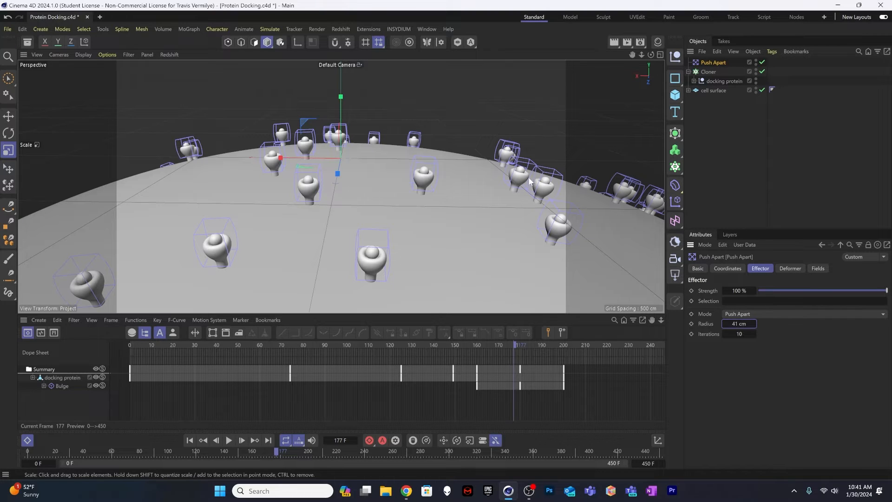
{"action": "left_click_drag", "start_coordinate": [805, 288], "coordinate": [891, 290]}
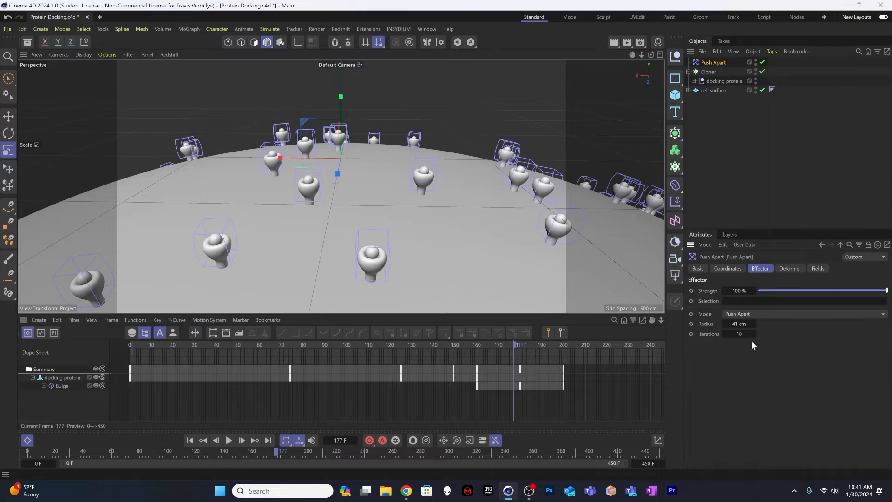
{"action": "left_click", "coordinate": [709, 140]}
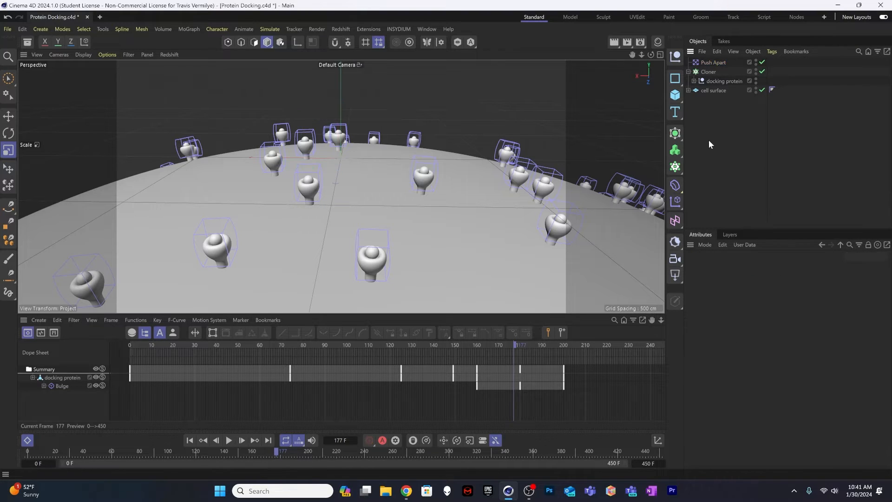
Step: Add a Random effector to the Cloner holding the docking proteins
{"action": "left_click", "coordinate": [709, 71]}
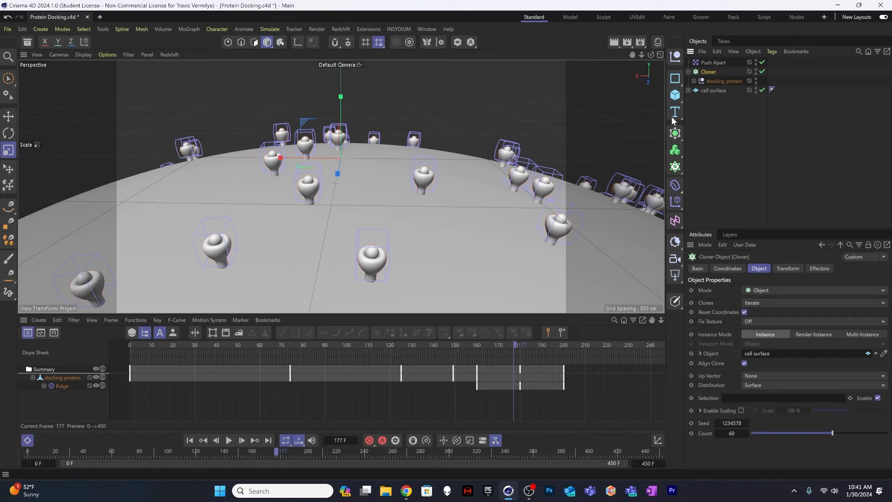
{"action": "left_click", "coordinate": [211, 29]}
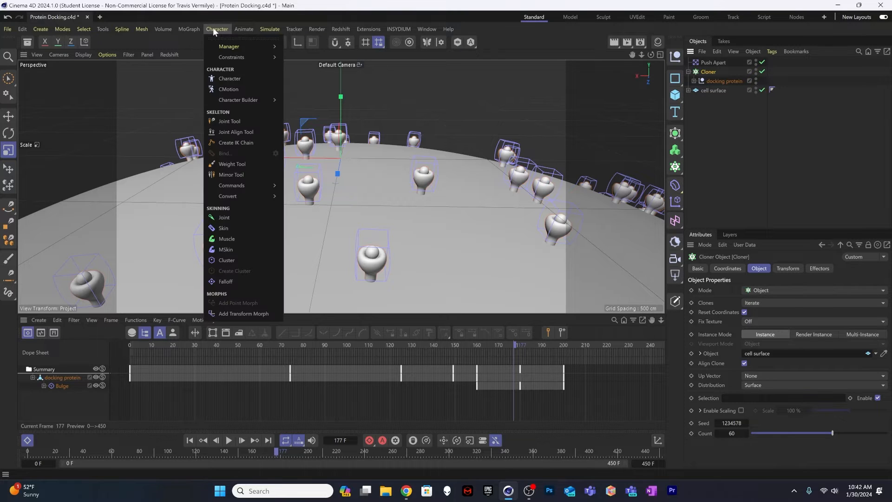
{"action": "mouse_move", "coordinate": [185, 28]}
{"action": "mouse_move", "coordinate": [241, 46]}
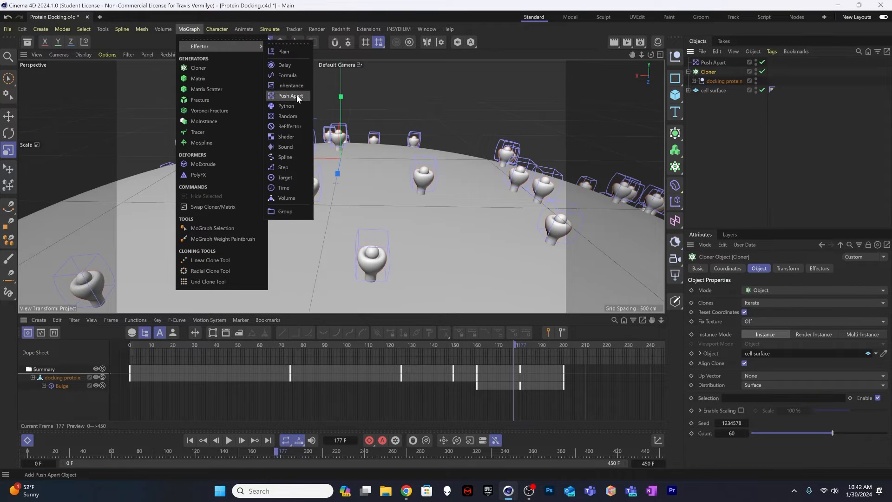
{"action": "left_click", "coordinate": [297, 114]}
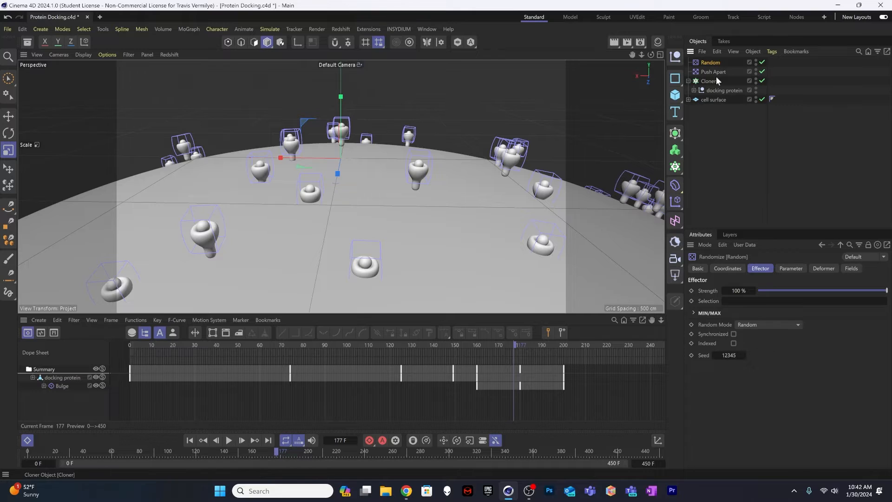
Step: Turn off the Random effector's position and randomize the clones' rotation instead, with R.H set to 360°
{"action": "left_click", "coordinate": [791, 269]}
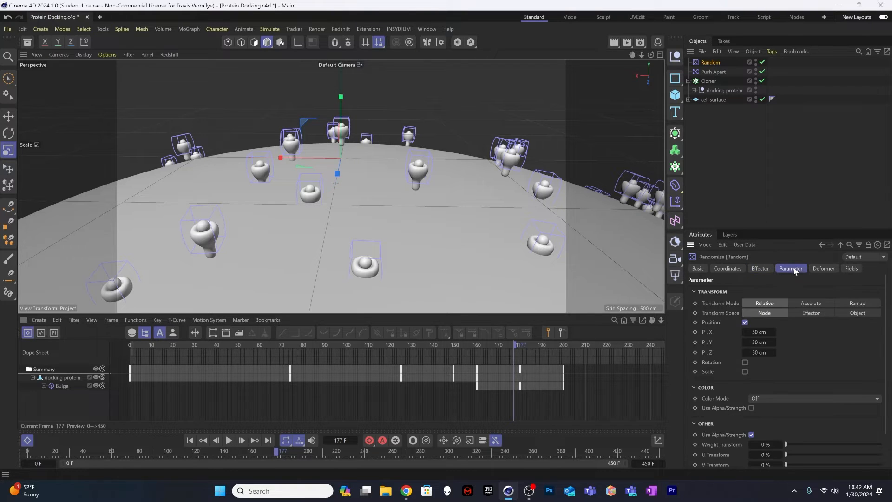
{"action": "left_click", "coordinate": [745, 322]}
{"action": "left_click", "coordinate": [746, 331]}
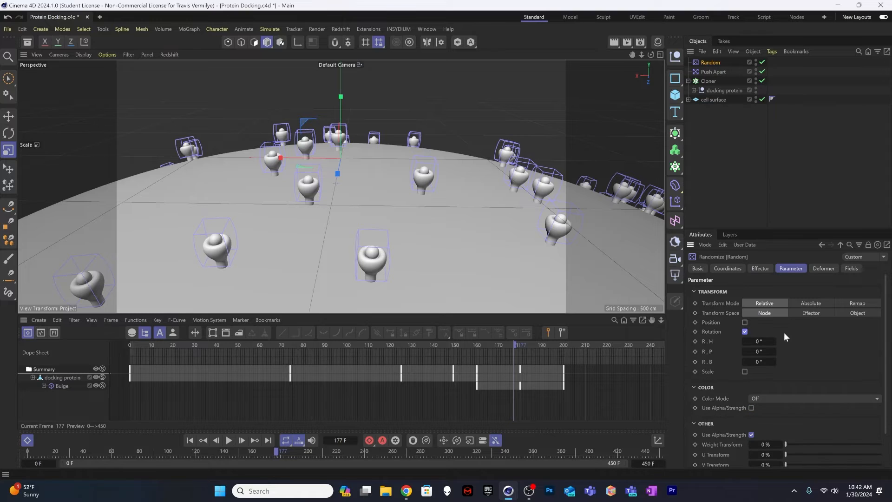
{"action": "left_click", "coordinate": [759, 341]}
{"action": "type", "text": "360"}
{"action": "key", "text": "Return"}
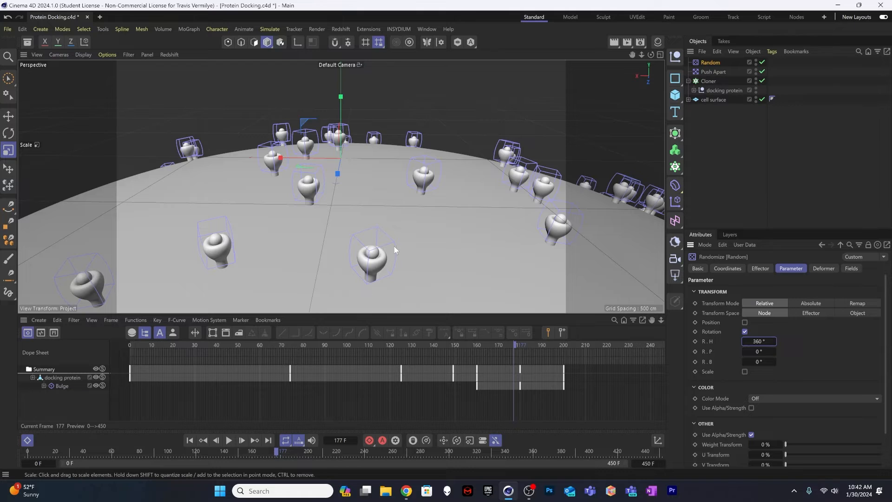
Step: Scrub through the docking approach with the Random effector disabled, re-enable it, and compare the proteins' paths up to frame 122
{"action": "scroll", "coordinate": [332, 247], "scroll_direction": "down", "scroll_amount": 8}
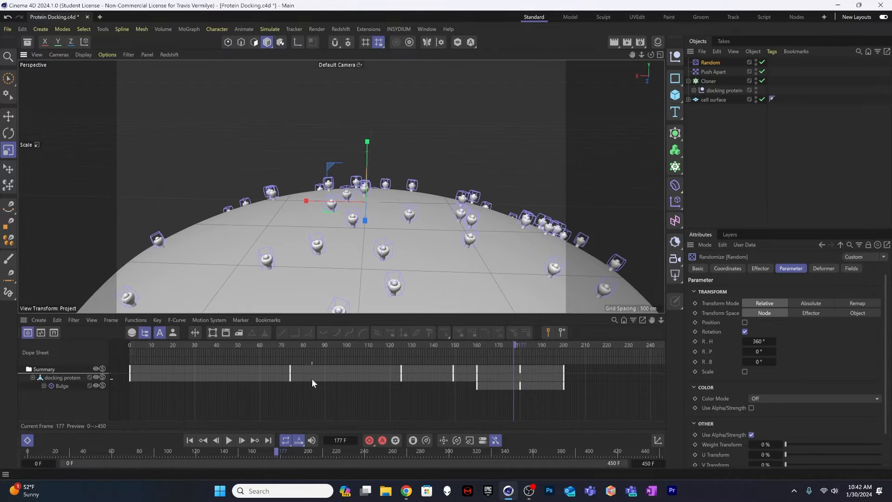
{"action": "left_click_drag", "start_coordinate": [339, 344], "coordinate": [377, 324]}
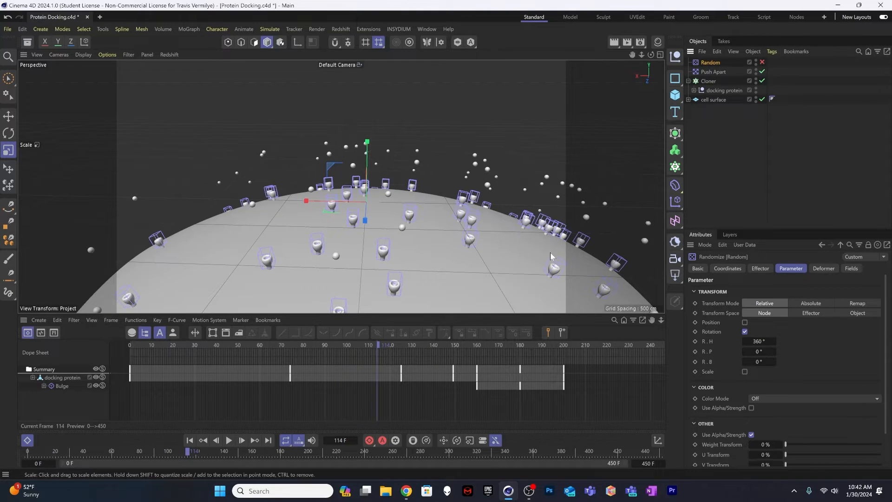
{"action": "left_click_drag", "start_coordinate": [353, 343], "coordinate": [432, 344]}
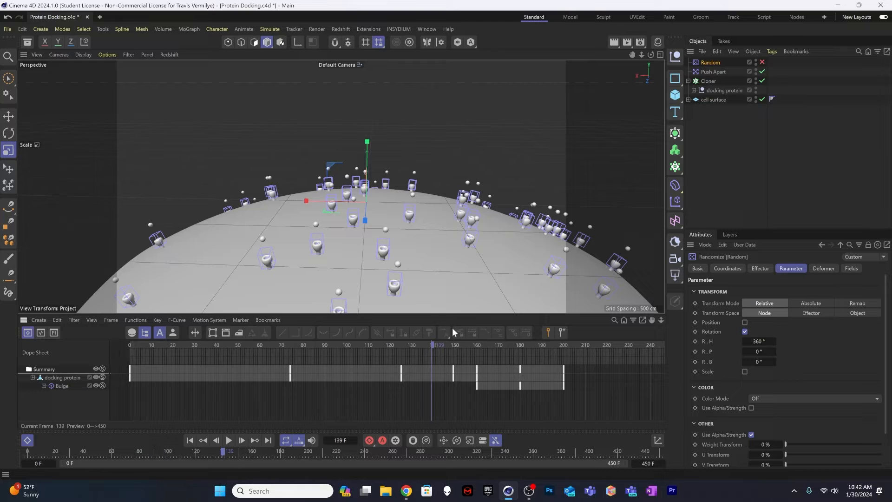
{"action": "left_click", "coordinate": [762, 62]}
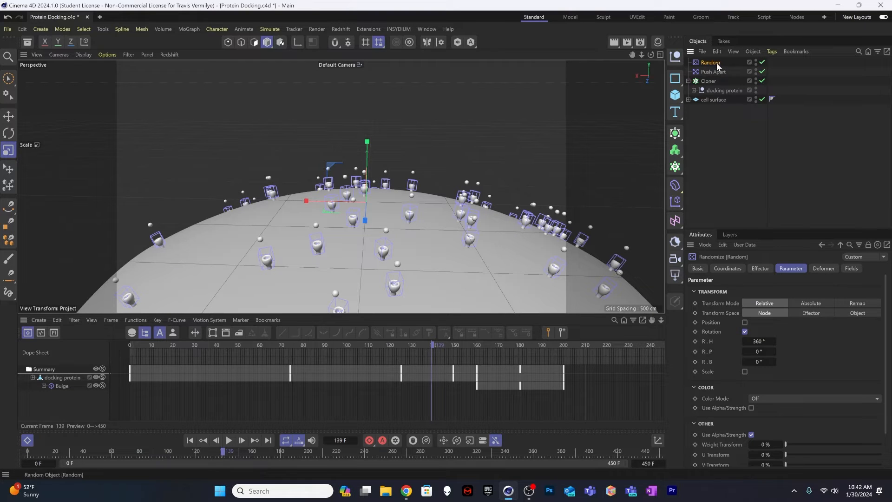
{"action": "left_click_drag", "start_coordinate": [365, 346], "coordinate": [394, 346]}
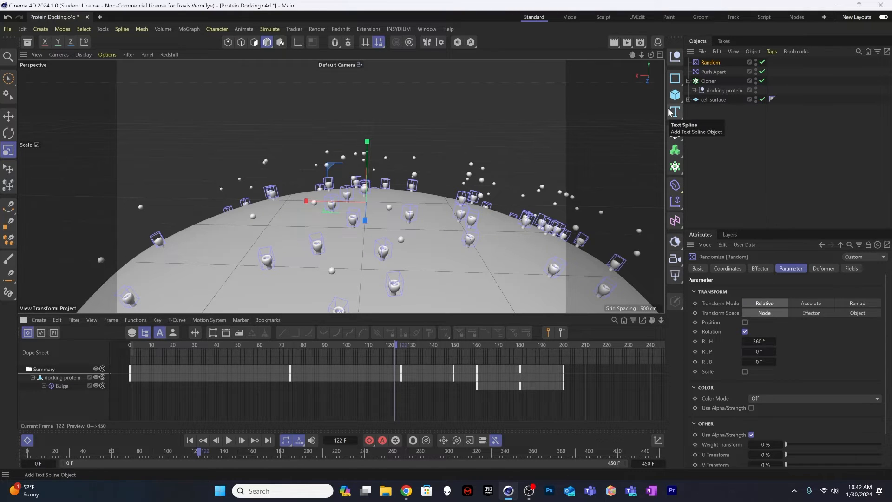
Step: Add a second Random effector to the Cloner and turn off its position variation
{"action": "left_click", "coordinate": [709, 82]}
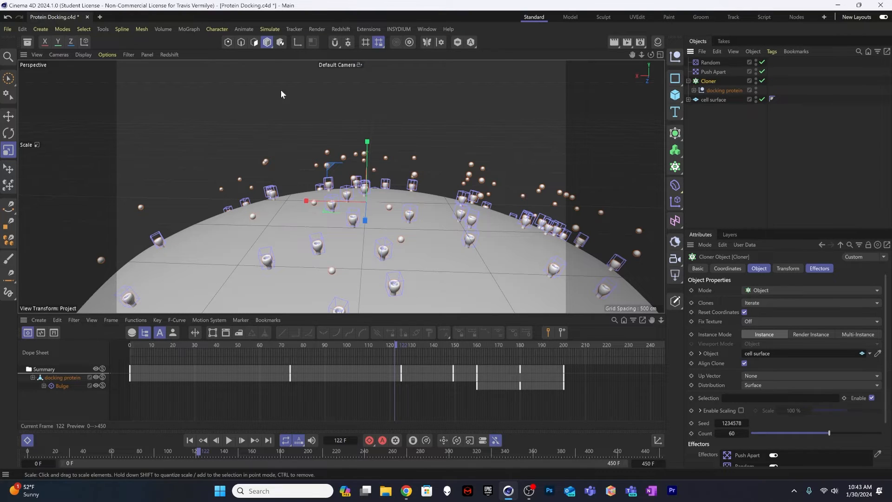
{"action": "left_click", "coordinate": [191, 29]}
{"action": "mouse_move", "coordinate": [204, 48]}
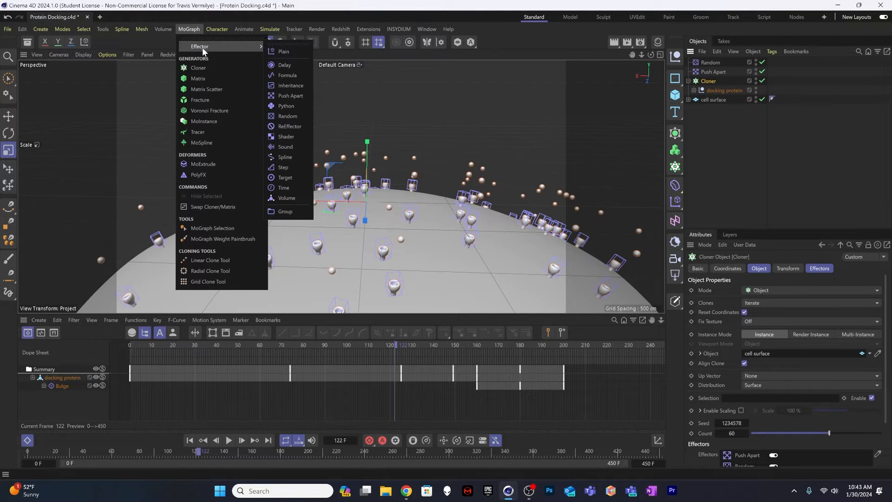
{"action": "left_click", "coordinate": [291, 115]}
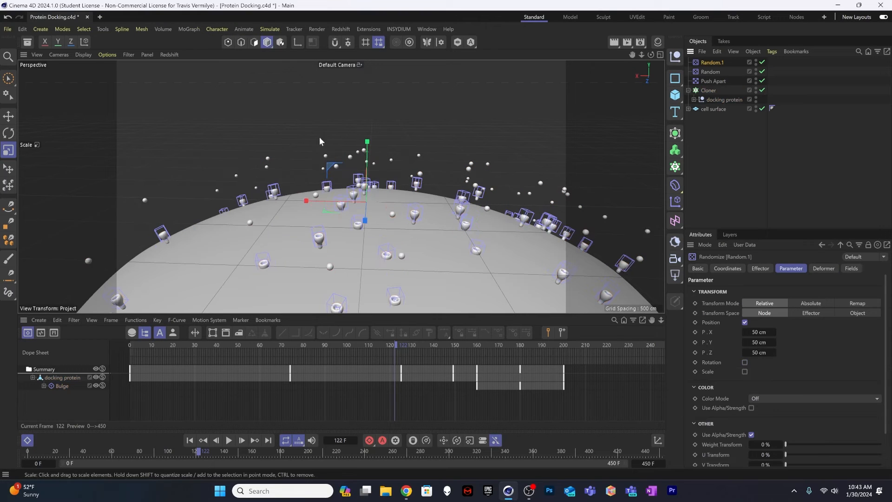
{"action": "left_click", "coordinate": [745, 322]}
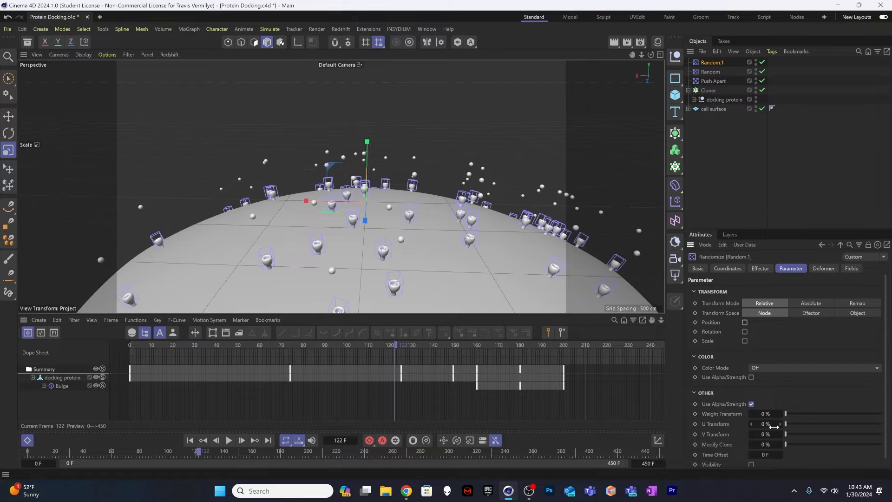
Step: Set the second Random effector's time offset to 120 F to stagger the clones' docking
{"action": "scroll", "coordinate": [770, 421], "scroll_direction": "down", "scroll_amount": 1}
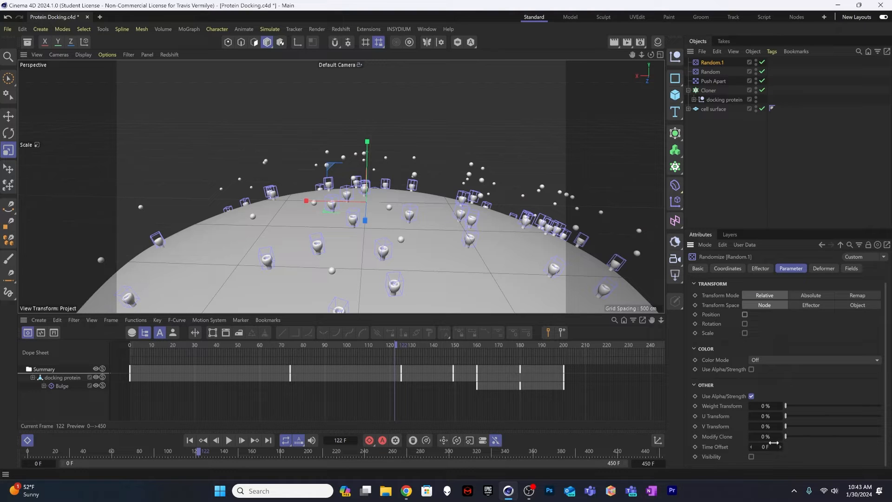
{"action": "left_click_drag", "start_coordinate": [765, 447], "coordinate": [818, 447]}
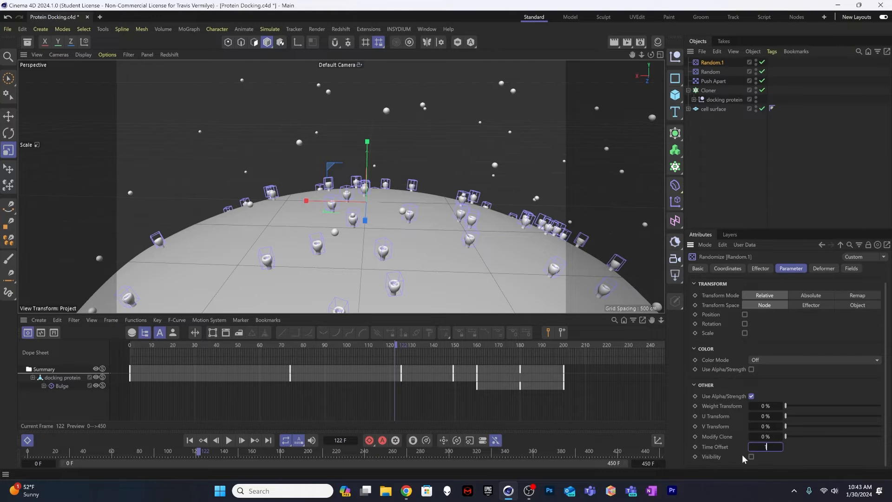
{"action": "key", "text": "Return"}
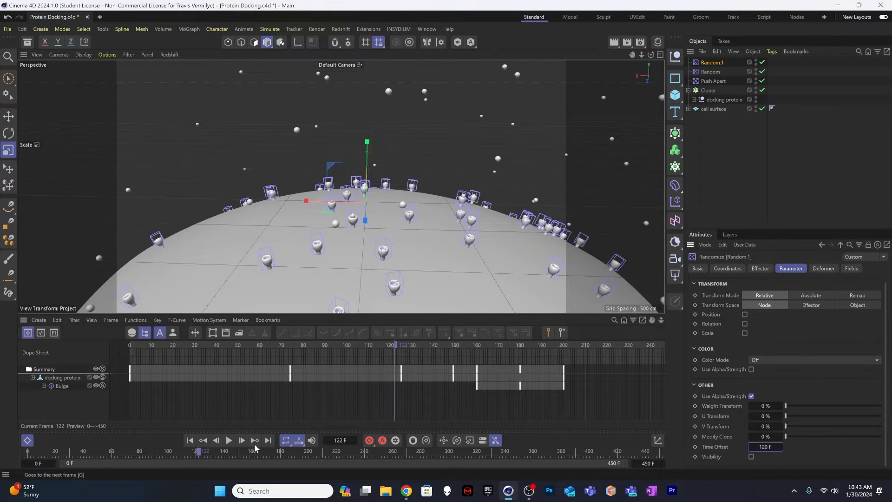
Step: Play the animation from frame 0 to check the staggered docking, and reselect the second Random effector
{"action": "left_click_drag", "start_coordinate": [220, 349], "coordinate": [108, 358]}
{"action": "key", "text": "F8"}
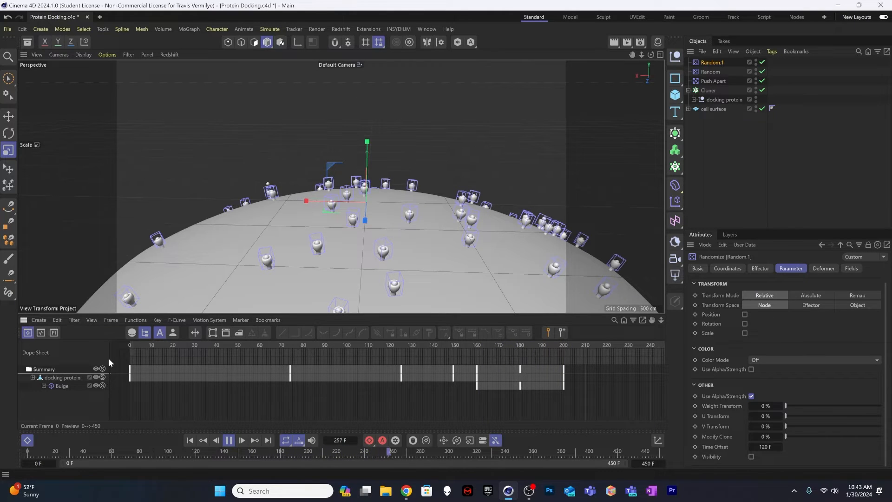
{"action": "key", "text": "u"}
{"action": "key", "text": "l"}
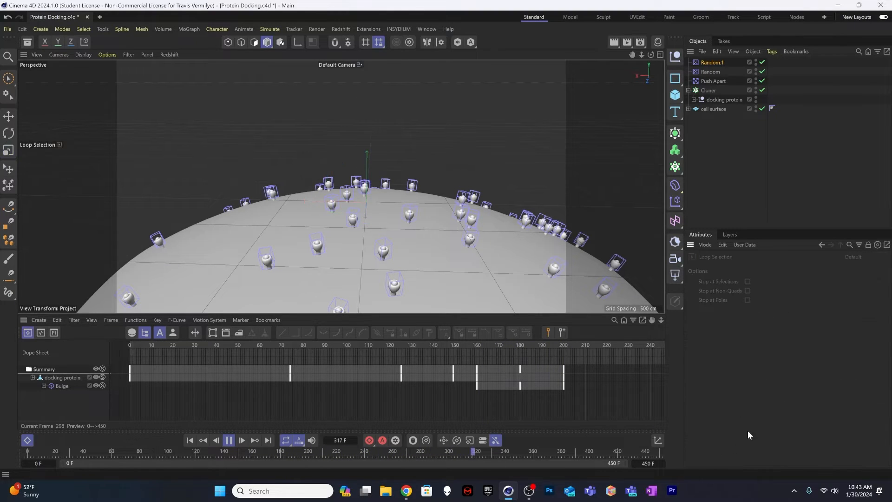
{"action": "key", "text": "t"}
{"action": "left_click", "coordinate": [713, 62]}
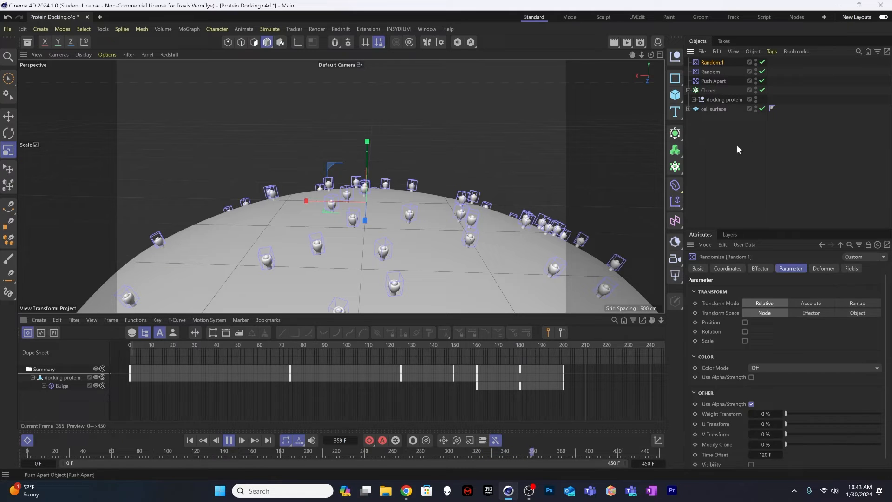
Step: Reduce the second Random effector's time offset, trying 60 F and settling on 90 F
{"action": "left_click", "coordinate": [757, 458]}
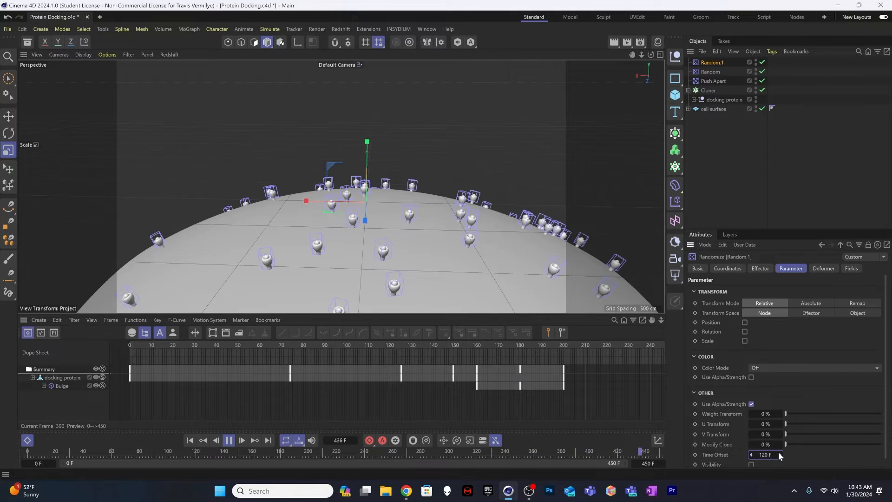
{"action": "left_click_drag", "start_coordinate": [780, 456], "coordinate": [772, 455]}
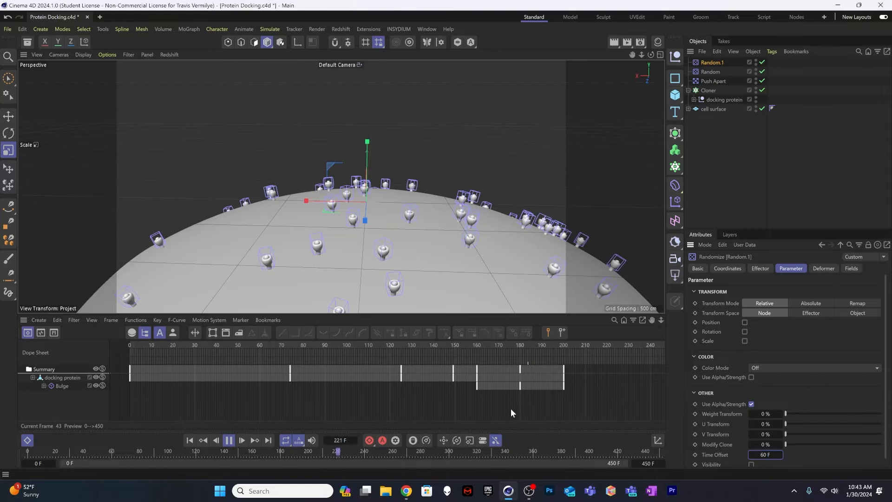
{"action": "left_click", "coordinate": [759, 454]}
{"action": "type", "text": "90"}
{"action": "key", "text": "Return"}
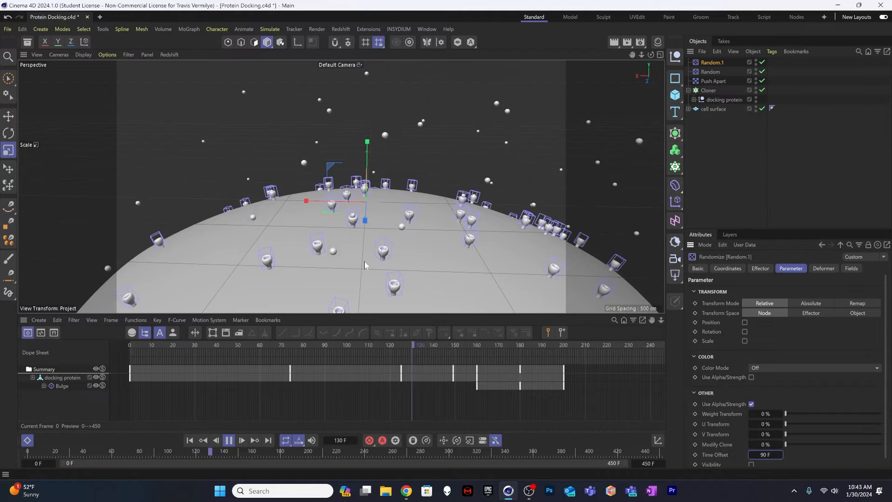
Step: Watch the docking animation close up near the top of the cell surface, restart it from the beginning and stop it at frame 302
{"action": "scroll", "coordinate": [423, 229], "scroll_direction": "up", "scroll_amount": 10}
{"action": "left_click_drag", "start_coordinate": [454, 225], "coordinate": [415, 204], "text": "alt"}
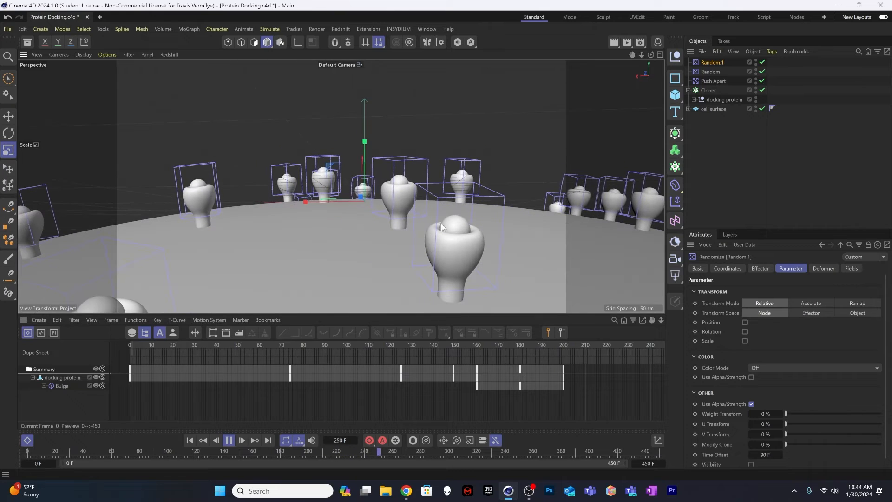
{"action": "scroll", "coordinate": [467, 229], "scroll_direction": "up", "scroll_amount": 1}
{"action": "scroll", "coordinate": [443, 235], "scroll_direction": "down", "scroll_amount": 2}
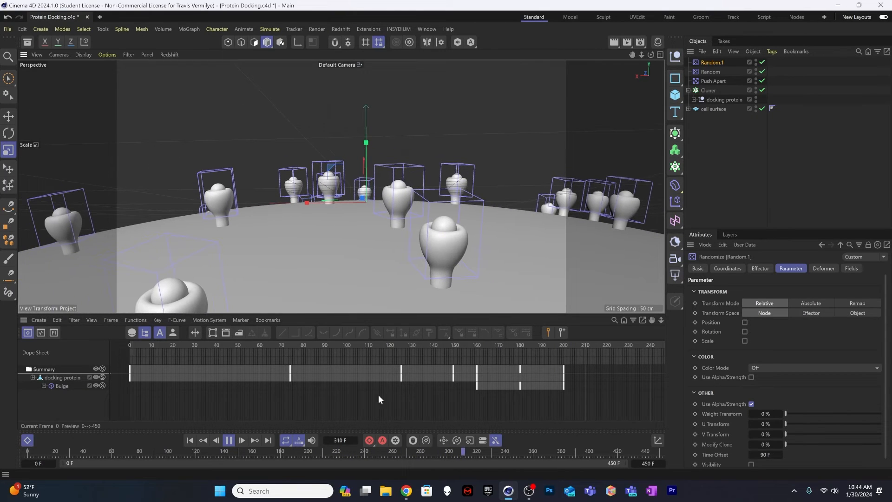
{"action": "left_click", "coordinate": [191, 439]}
{"action": "left_click", "coordinate": [229, 440]}
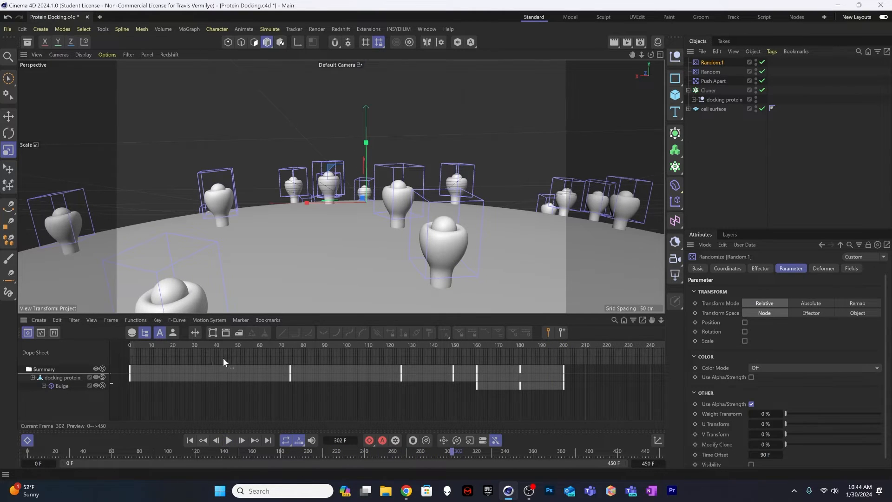
{"action": "left_click_drag", "start_coordinate": [415, 200], "coordinate": [420, 212], "text": "alt"}
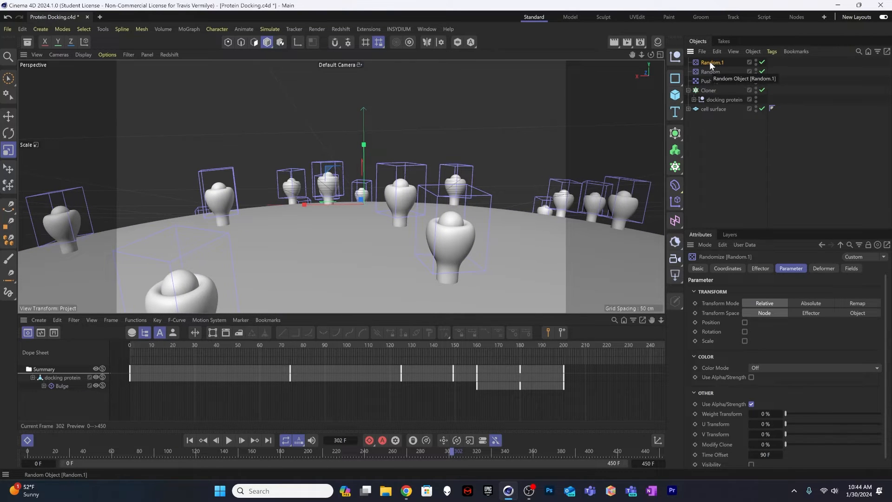
Step: Expand the Cloner hierarchy through the docking protein group and Subdivision Surface.1, and inspect the Bulge deformer nested under the surface protein
{"action": "left_click", "coordinate": [689, 90]}
{"action": "left_click", "coordinate": [688, 90]}
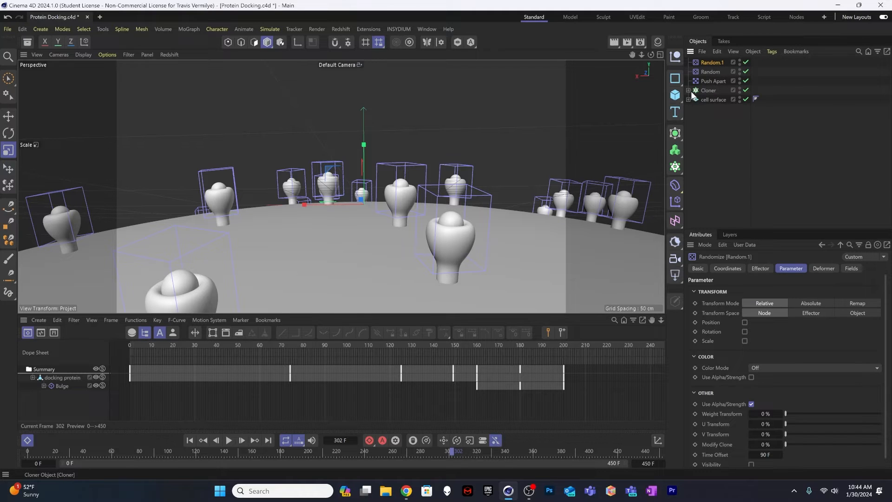
{"action": "left_click", "coordinate": [693, 99]}
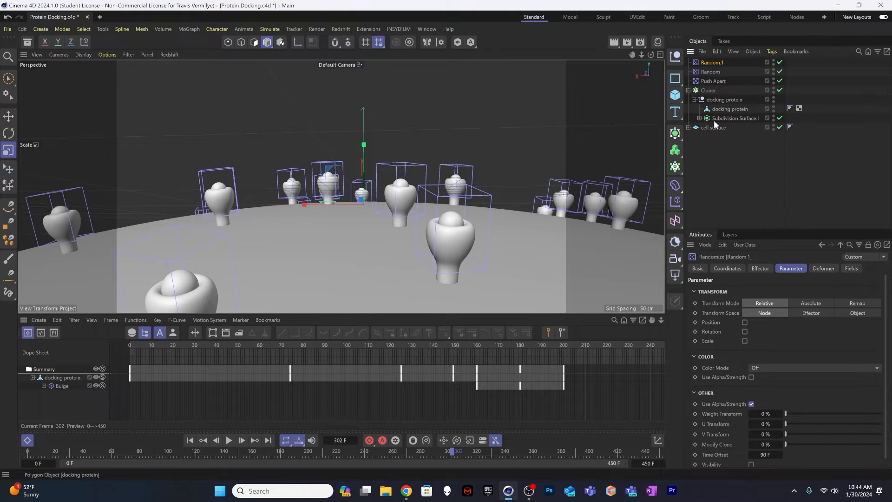
{"action": "left_click", "coordinate": [700, 118]}
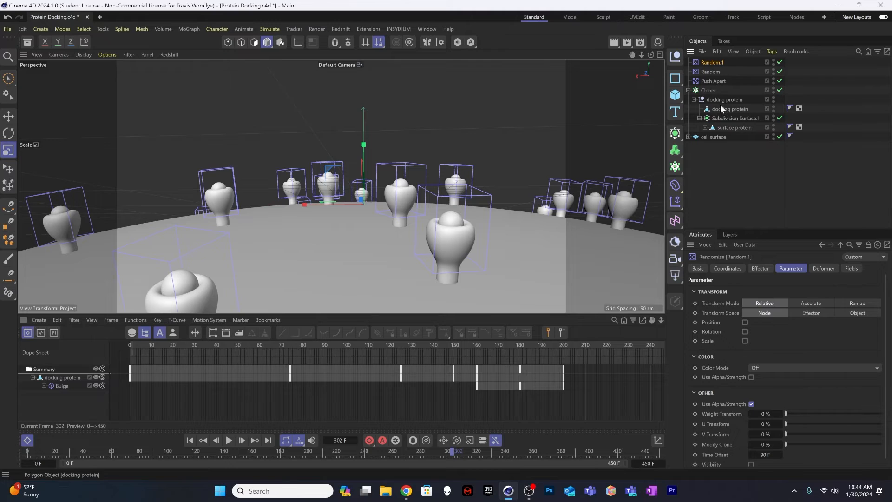
{"action": "left_click", "coordinate": [705, 128]}
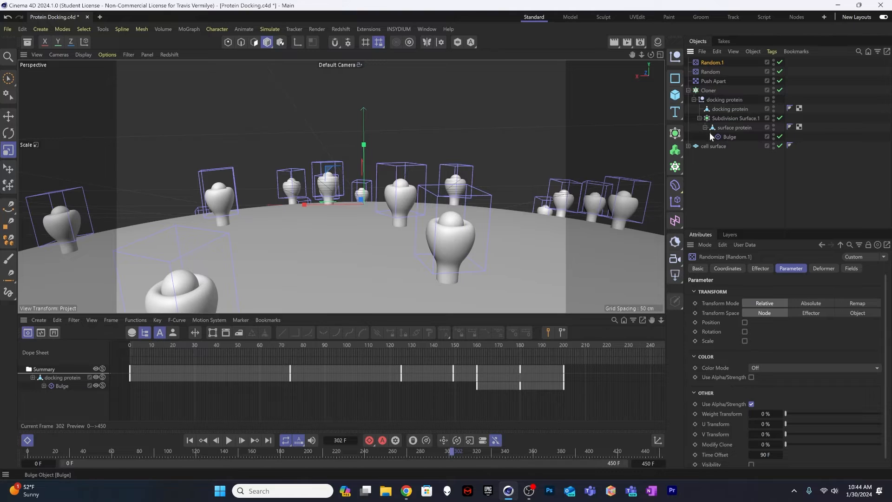
{"action": "left_click", "coordinate": [705, 128]}
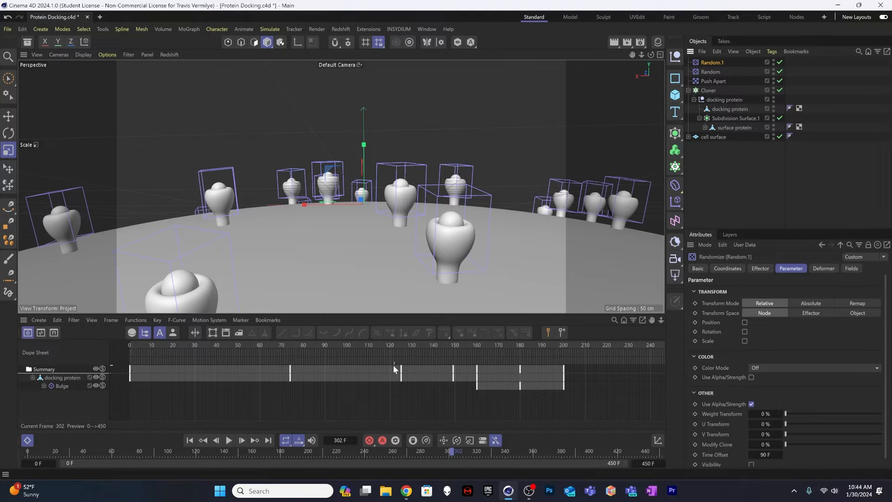
Step: Reframe the clones near the top of the cell surface and play the docking animation from frame 0, stopping at frame 356
{"action": "left_click_drag", "start_coordinate": [357, 346], "coordinate": [336, 319]}
{"action": "scroll", "coordinate": [390, 205], "scroll_direction": "down", "scroll_amount": 10}
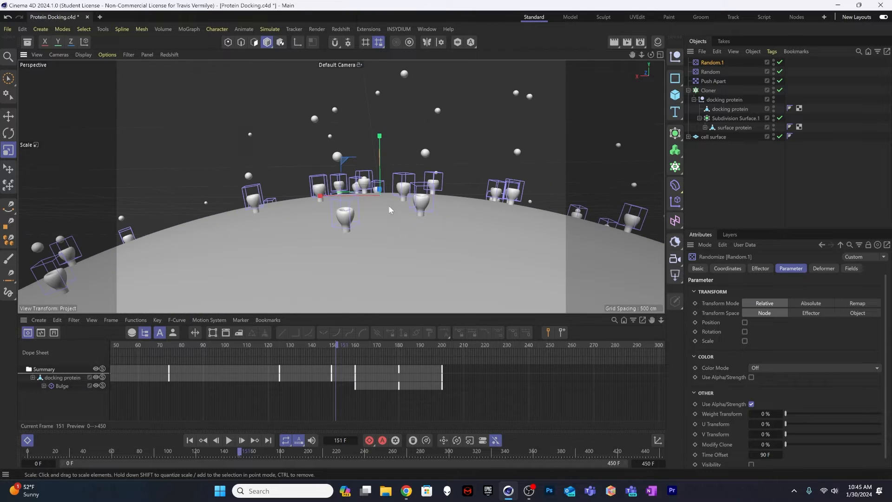
{"action": "middle_click_drag", "start_coordinate": [391, 205], "coordinate": [392, 229], "text": "alt"}
{"action": "right_click_drag", "start_coordinate": [398, 230], "coordinate": [430, 229], "text": "alt"}
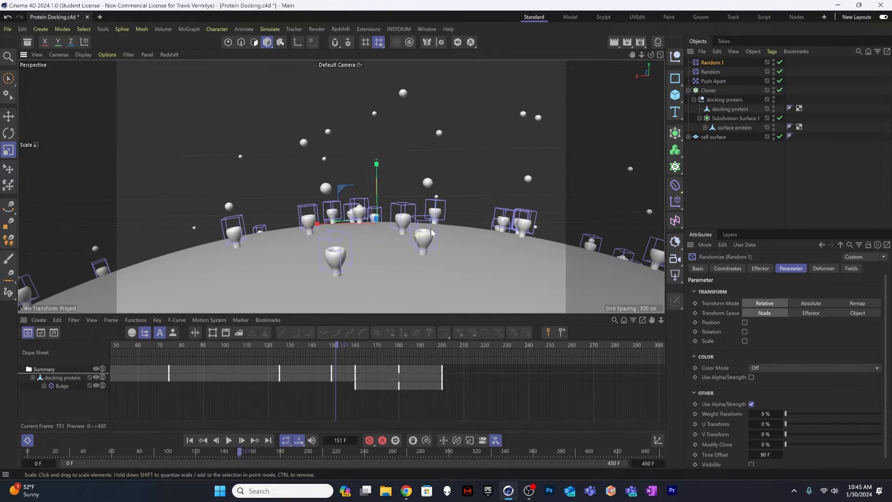
{"action": "middle_click_drag", "start_coordinate": [420, 234], "coordinate": [431, 225], "text": "alt"}
{"action": "mouse_move", "coordinate": [430, 226]}
{"action": "left_mouse_down", "text": "alt"}
{"action": "mouse_move", "coordinate": [420, 232]}
{"action": "mouse_move", "coordinate": [427, 231]}
{"action": "left_mouse_up", "text": "alt"}
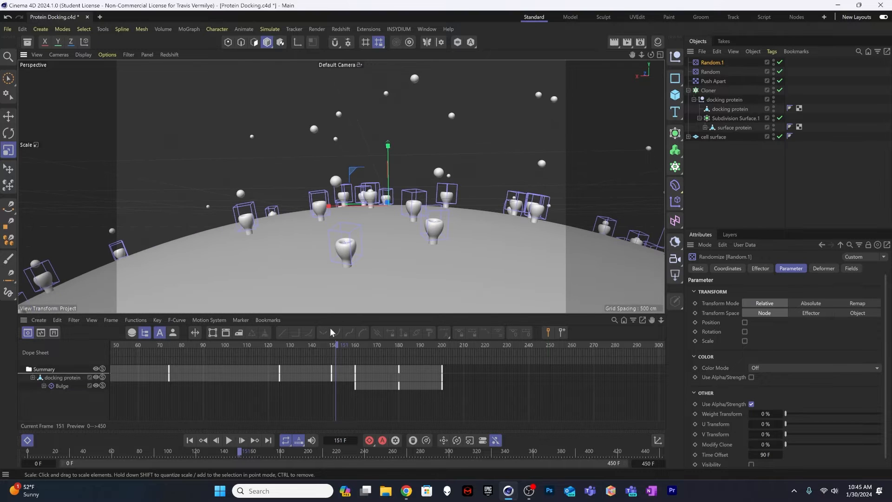
{"action": "left_click_drag", "start_coordinate": [272, 344], "coordinate": [43, 352]}
{"action": "key", "text": "F8"}
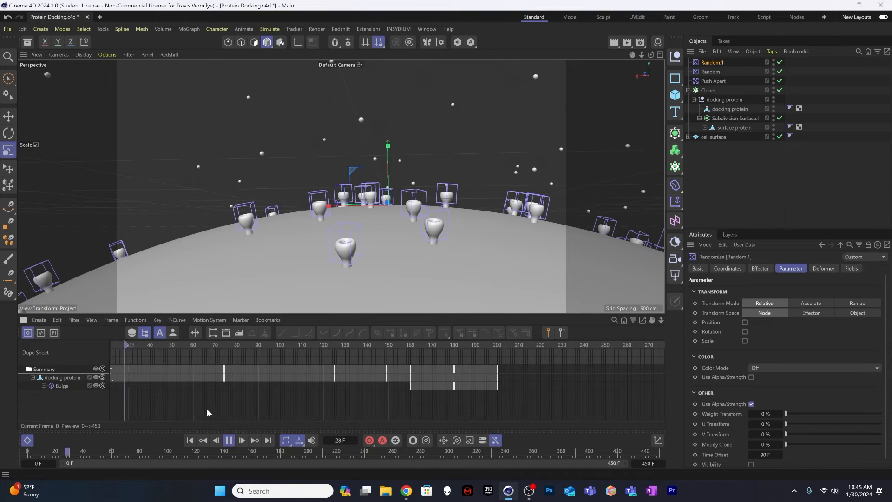
{"action": "left_click", "coordinate": [188, 439]}
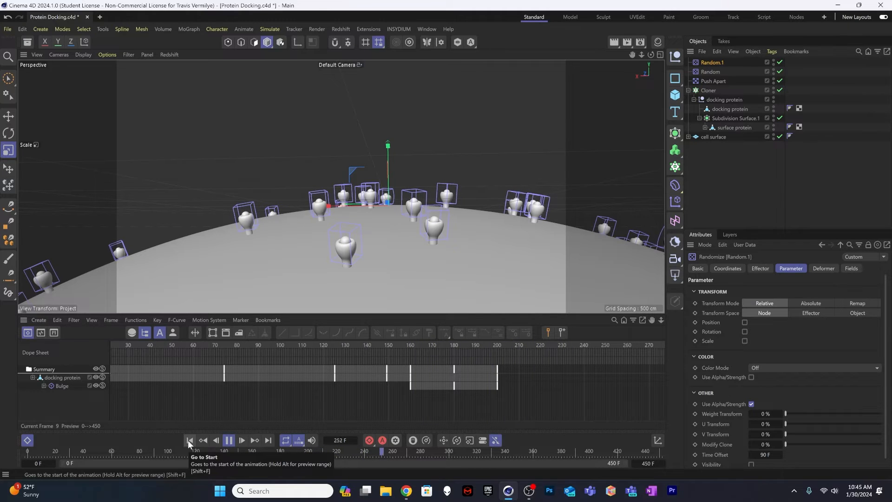
{"action": "left_click", "coordinate": [230, 440]}
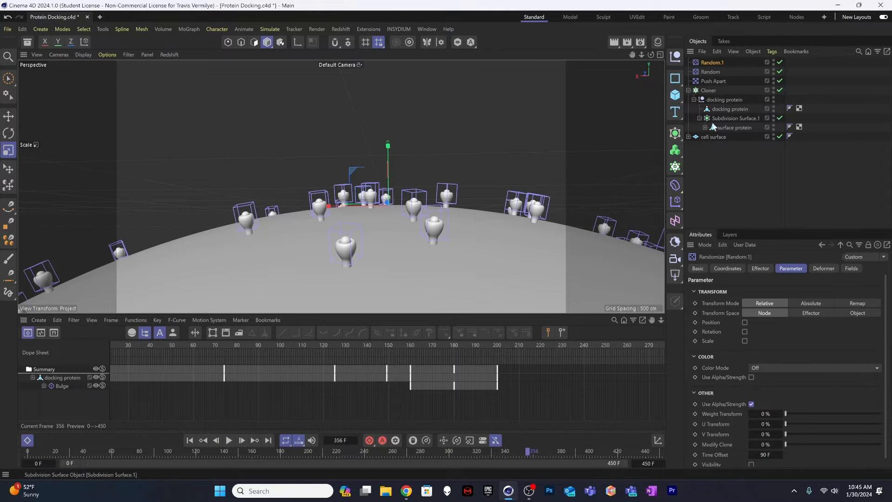
Step: Shift all docking protein and Bulge keyframes together to span frames 113 to 313, and scrub from frame 0 to 302 to check the docking
{"action": "left_click", "coordinate": [54, 378]}
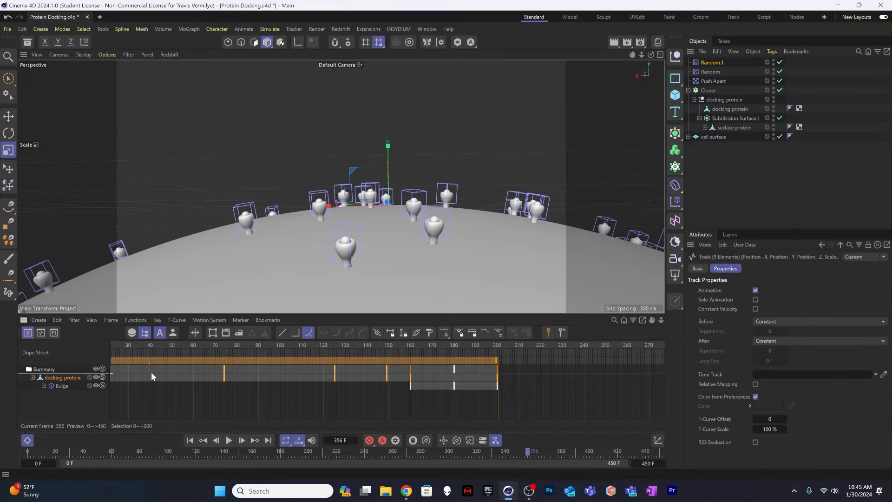
{"action": "right_click_drag", "start_coordinate": [278, 379], "coordinate": [258, 379], "text": "alt"}
{"action": "middle_click_drag", "start_coordinate": [278, 378], "coordinate": [405, 378], "text": "alt"}
{"action": "right_click_drag", "start_coordinate": [278, 378], "coordinate": [269, 379], "text": "alt"}
{"action": "right_click_drag", "start_coordinate": [356, 372], "coordinate": [349, 372], "text": "alt"}
{"action": "left_click", "coordinate": [367, 378]}
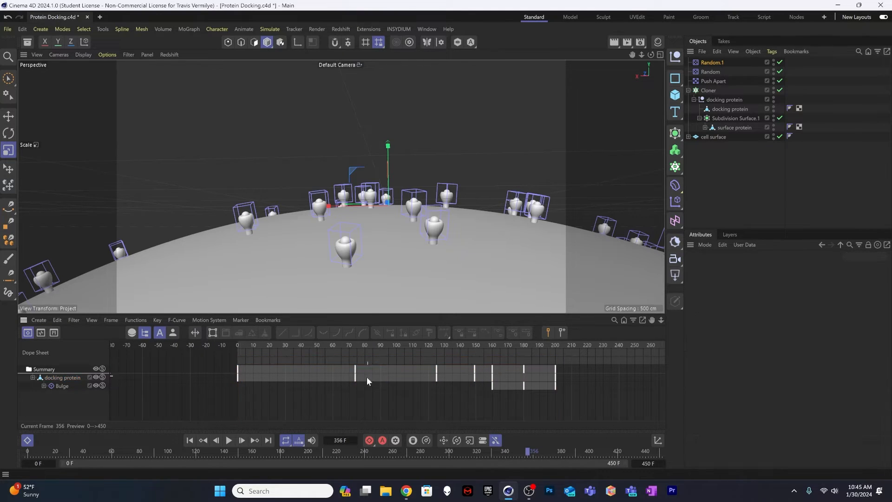
{"action": "left_click_drag", "start_coordinate": [230, 397], "coordinate": [641, 366]}
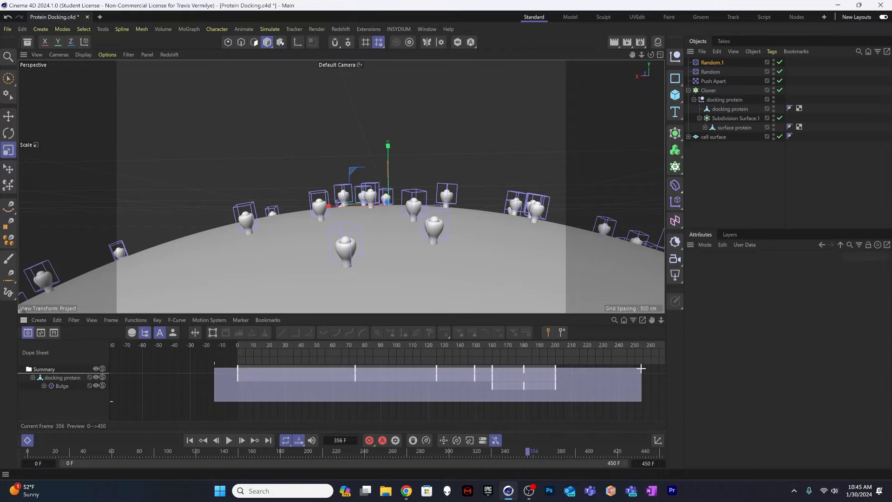
{"action": "left_click_drag", "start_coordinate": [365, 359], "coordinate": [472, 361]}
{"action": "right_click_drag", "start_coordinate": [542, 349], "coordinate": [513, 349], "text": "alt"}
{"action": "middle_click_drag", "start_coordinate": [579, 348], "coordinate": [432, 348], "text": "alt"}
{"action": "right_click_drag", "start_coordinate": [582, 349], "coordinate": [555, 363], "text": "alt"}
{"action": "middle_click_drag", "start_coordinate": [626, 363], "coordinate": [531, 363], "text": "alt"}
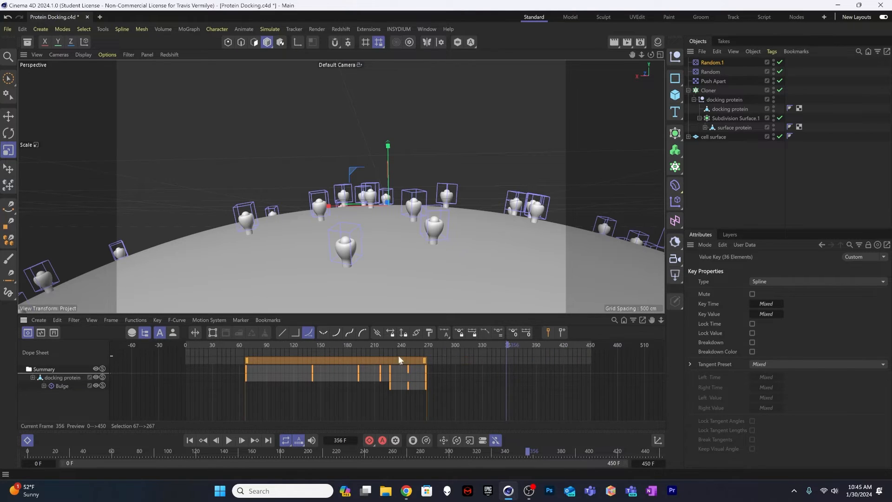
{"action": "left_click_drag", "start_coordinate": [398, 356], "coordinate": [440, 357]}
{"action": "key", "text": "shift+f"}
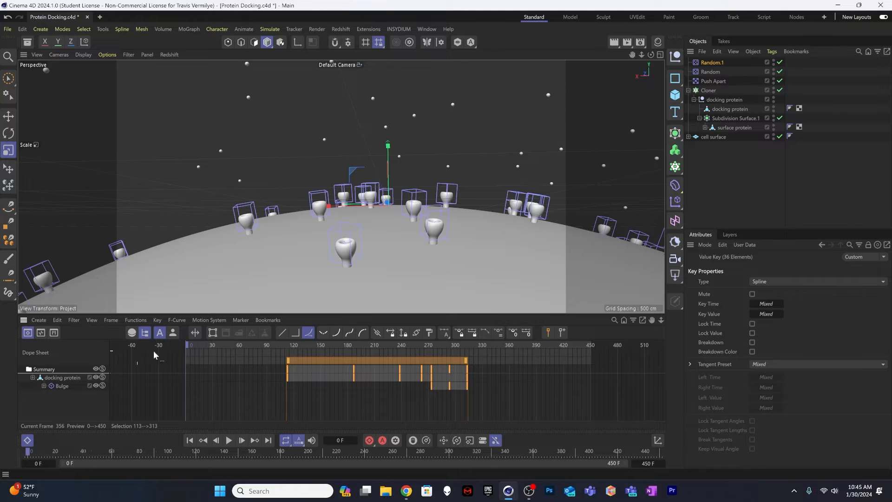
{"action": "left_click_drag", "start_coordinate": [153, 350], "coordinate": [457, 351]}
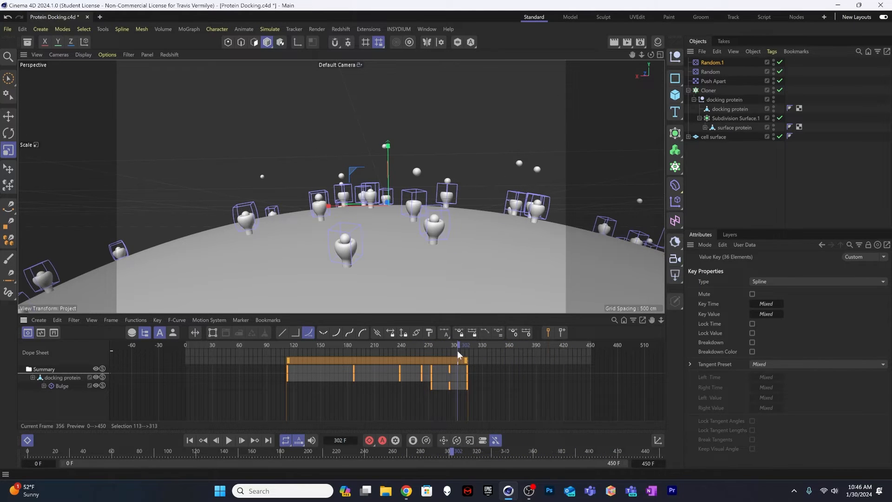
Step: Set the second Random effector's seed to 12346 and scrub the timeline to check the new timing variation
{"action": "left_click", "coordinate": [714, 62]}
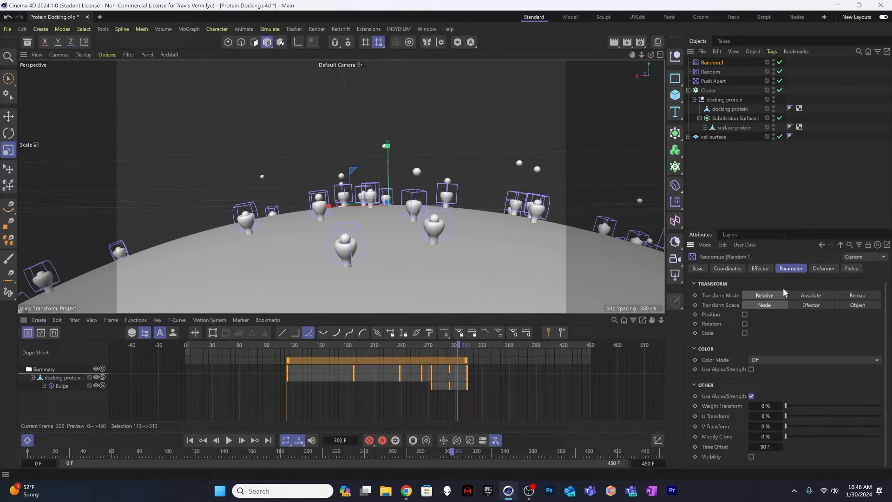
{"action": "left_click", "coordinate": [760, 269]}
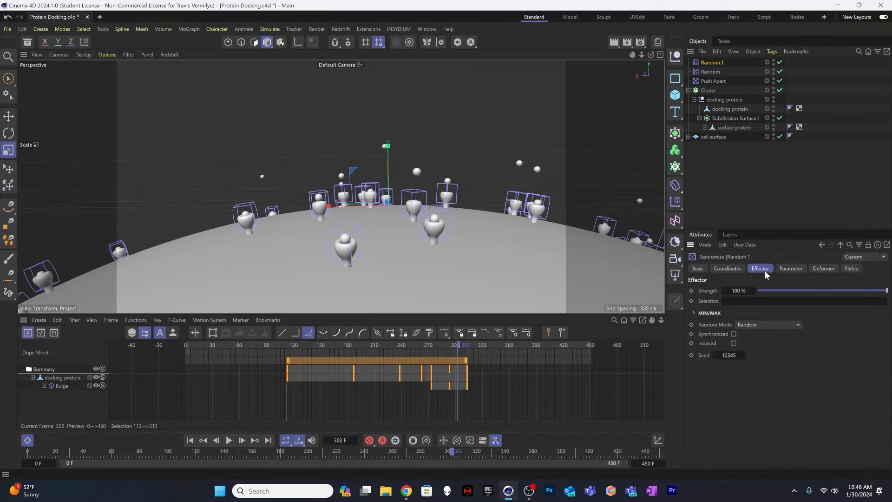
{"action": "left_click", "coordinate": [744, 355]}
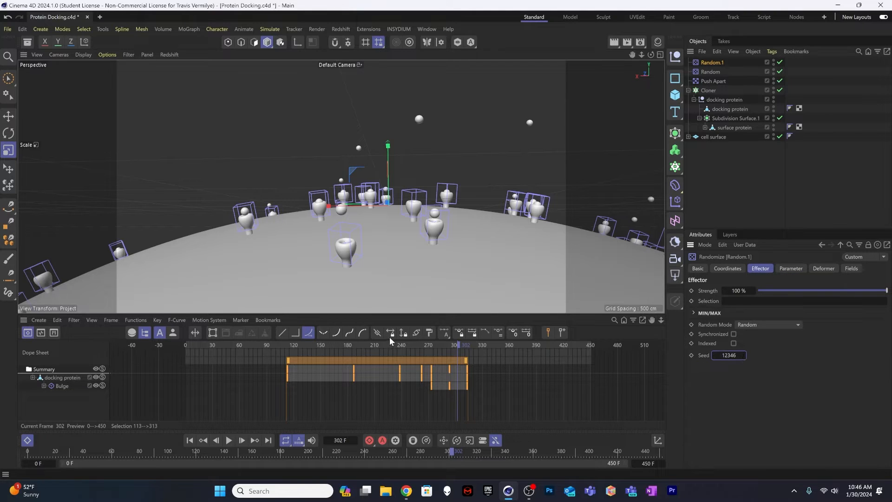
{"action": "left_click_drag", "start_coordinate": [390, 340], "coordinate": [416, 345]}
Step: Set the second Random effector's time offset to 150 F and scrub through the animation to check the staggered docking
{"action": "left_click", "coordinate": [790, 269]}
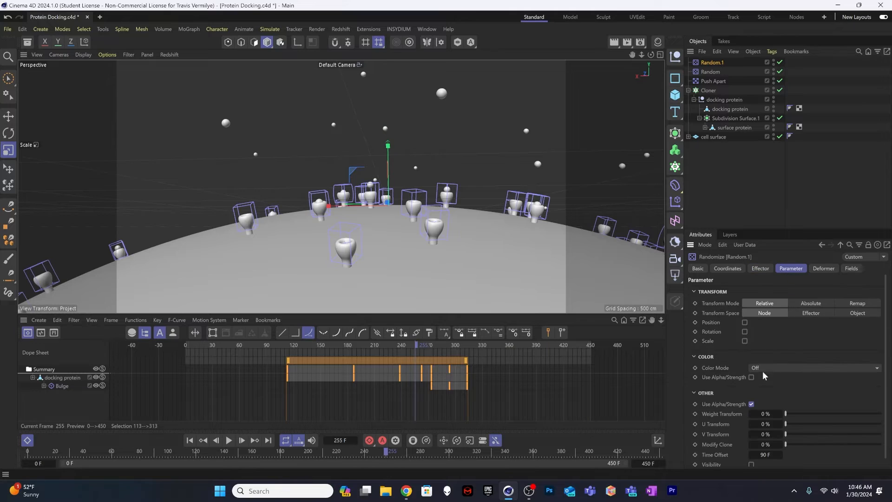
{"action": "left_click", "coordinate": [773, 455]}
{"action": "type", "text": "150"}
{"action": "key", "text": "Return"}
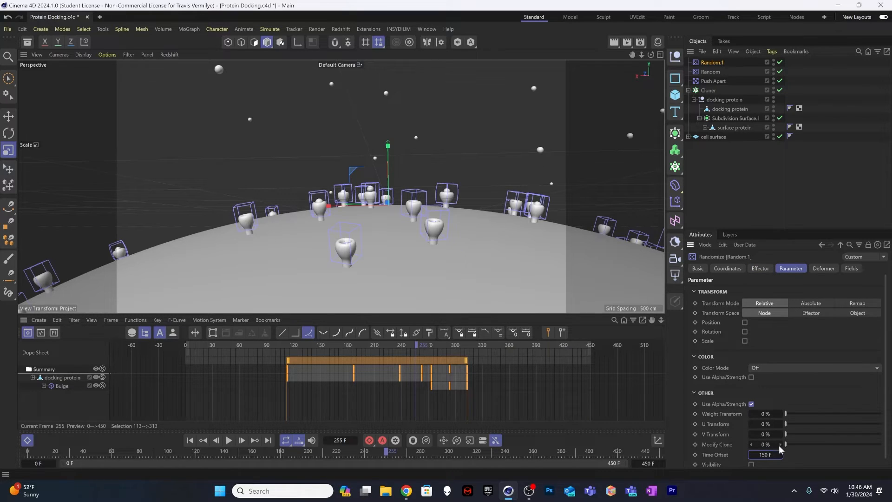
{"action": "left_click_drag", "start_coordinate": [244, 342], "coordinate": [534, 333]}
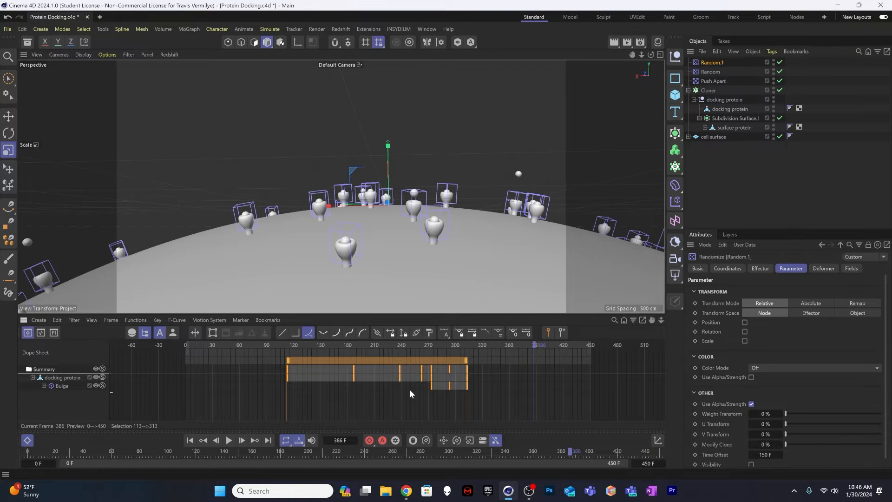
{"action": "left_click_drag", "start_coordinate": [401, 344], "coordinate": [525, 311]}
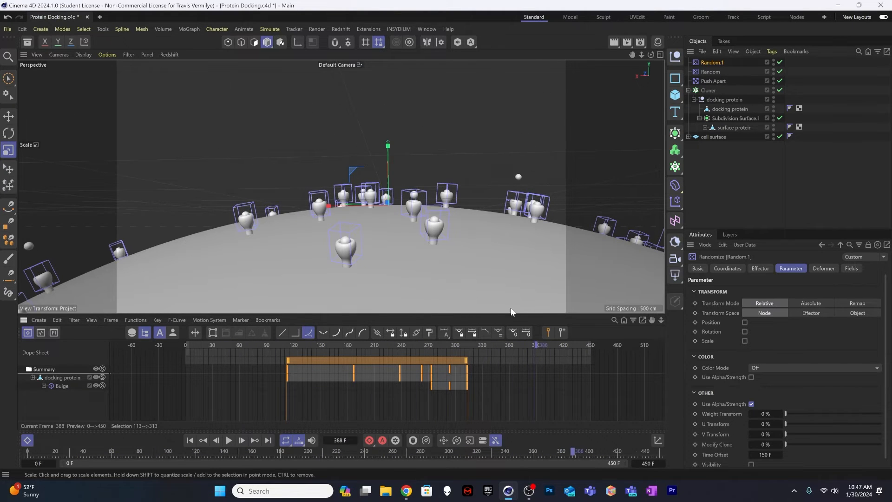
Step: Add a Redshift camera from the current view and look through it
{"action": "scroll", "coordinate": [346, 242], "scroll_direction": "up", "scroll_amount": 2}
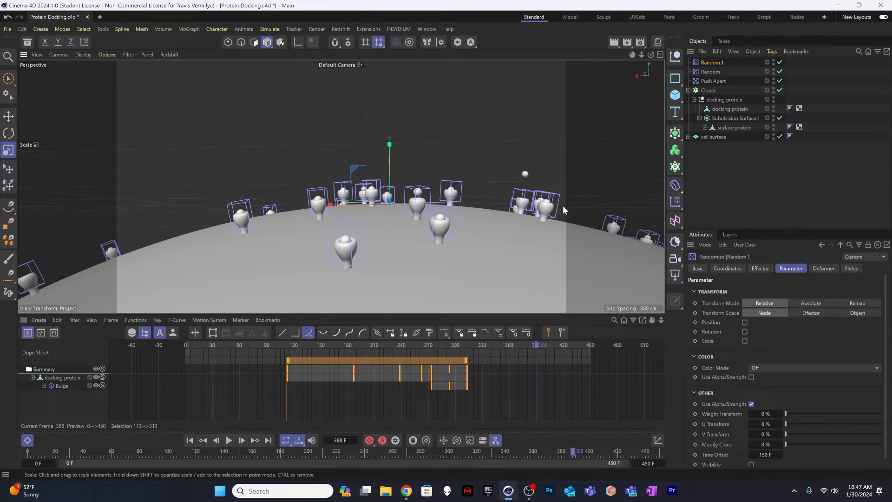
{"action": "left_click", "coordinate": [758, 167]}
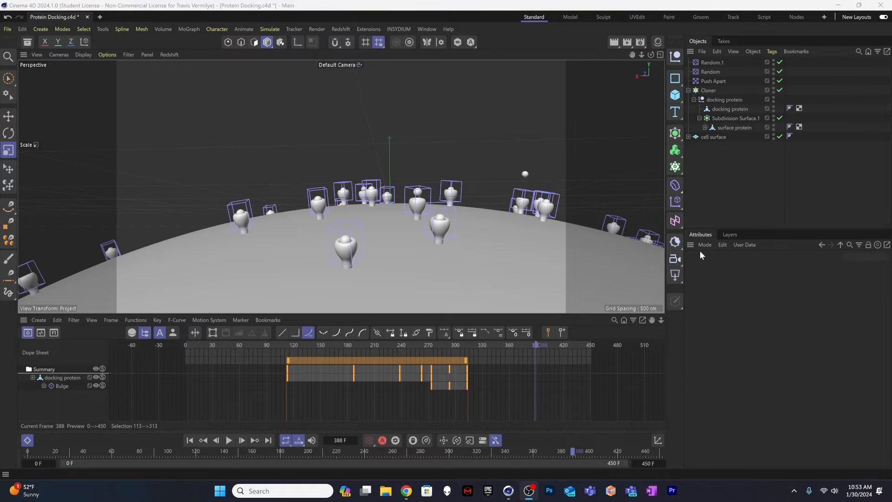
{"action": "left_click", "coordinate": [672, 260]}
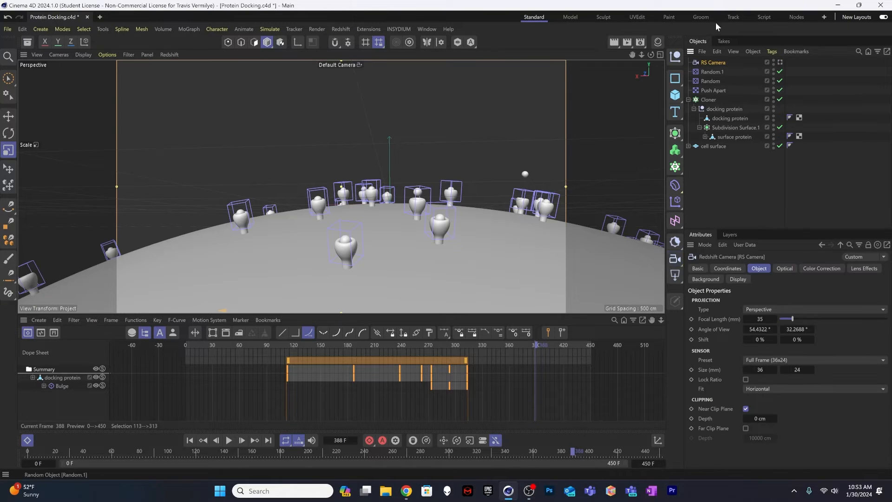
{"action": "left_click", "coordinate": [781, 63]}
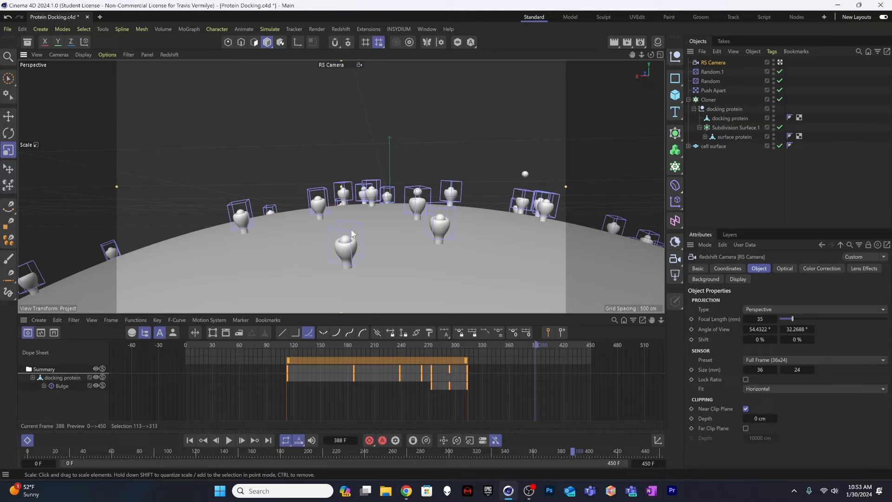
{"action": "scroll", "coordinate": [345, 245], "scroll_direction": "up", "scroll_amount": 1}
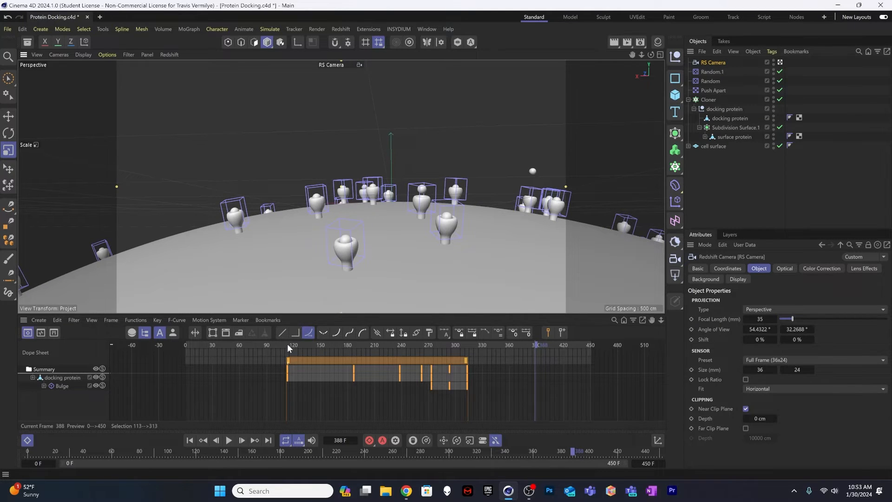
Step: Go to frame 321 and move the camera in for a close-up of one foreground surface protein and its approaching docking protein
{"action": "left_click_drag", "start_coordinate": [288, 345], "coordinate": [473, 336]}
{"action": "left_click", "coordinate": [445, 258]}
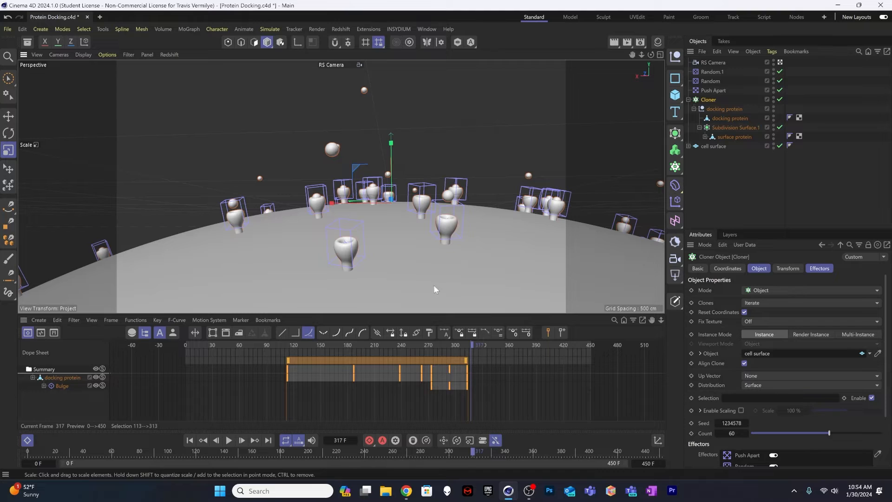
{"action": "mouse_move", "coordinate": [473, 340]}
{"action": "left_mouse_down"}
{"action": "mouse_move", "coordinate": [531, 338]}
{"action": "mouse_move", "coordinate": [476, 329]}
{"action": "left_mouse_up"}
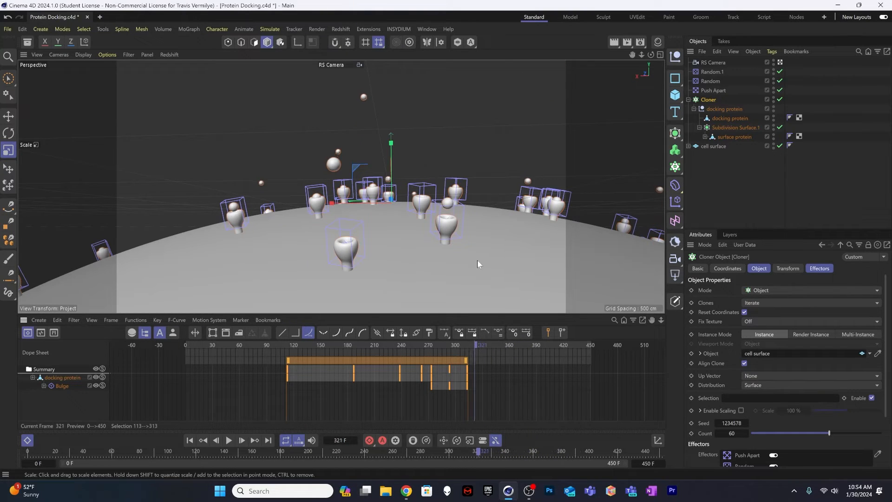
{"action": "right_click_drag", "start_coordinate": [454, 229], "coordinate": [490, 205], "text": "alt"}
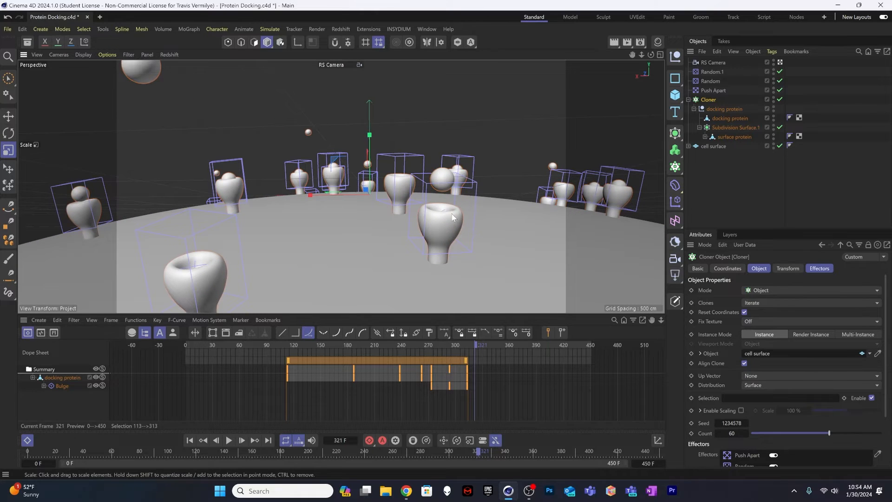
{"action": "left_click_drag", "start_coordinate": [452, 214], "coordinate": [426, 214], "text": "alt"}
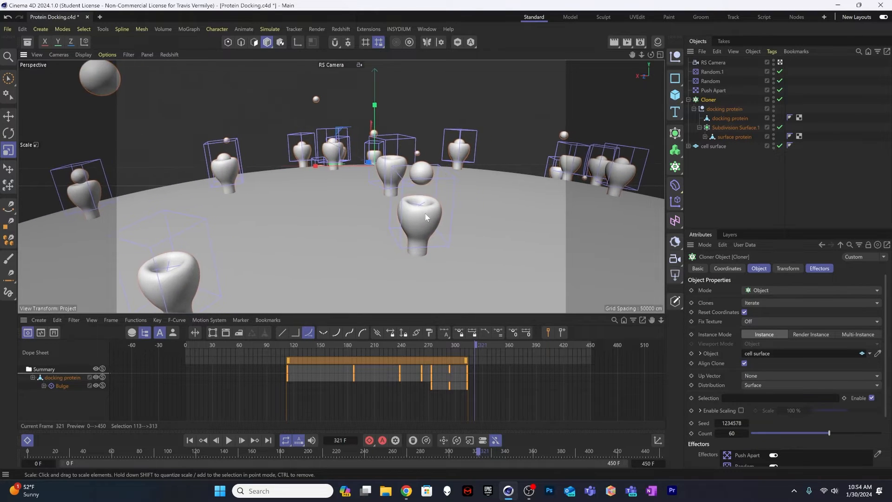
{"action": "right_click_drag", "start_coordinate": [425, 214], "coordinate": [454, 196], "text": "alt"}
{"action": "left_click_drag", "start_coordinate": [454, 196], "coordinate": [417, 203], "text": "alt"}
{"action": "right_click_drag", "start_coordinate": [417, 203], "coordinate": [422, 205], "text": "alt"}
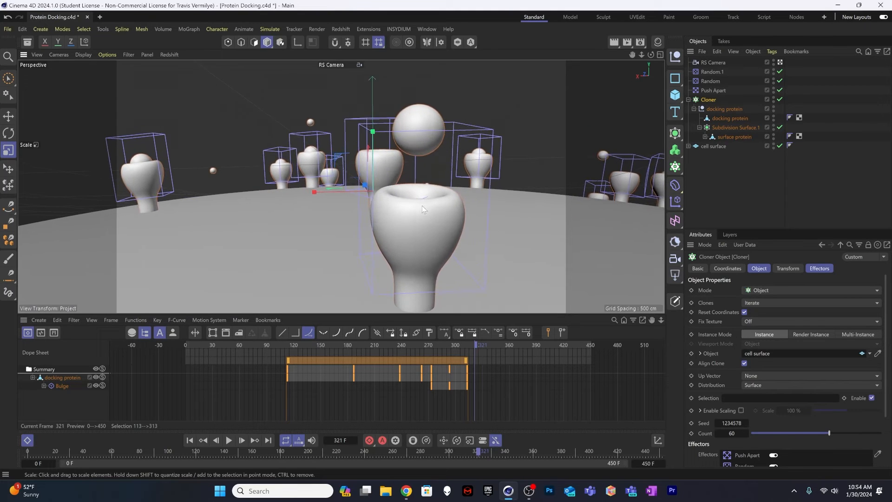
{"action": "left_click_drag", "start_coordinate": [422, 205], "coordinate": [414, 189], "text": "alt"}
{"action": "key", "text": "ctrl+z"}
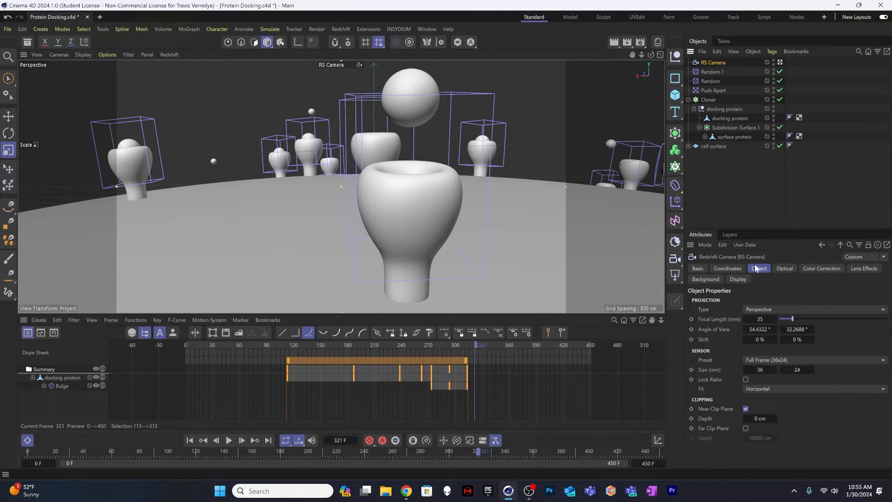
Step: Enable the Grid composition overlay for the camera and inspect its cell setting
{"action": "left_click", "coordinate": [737, 280]}
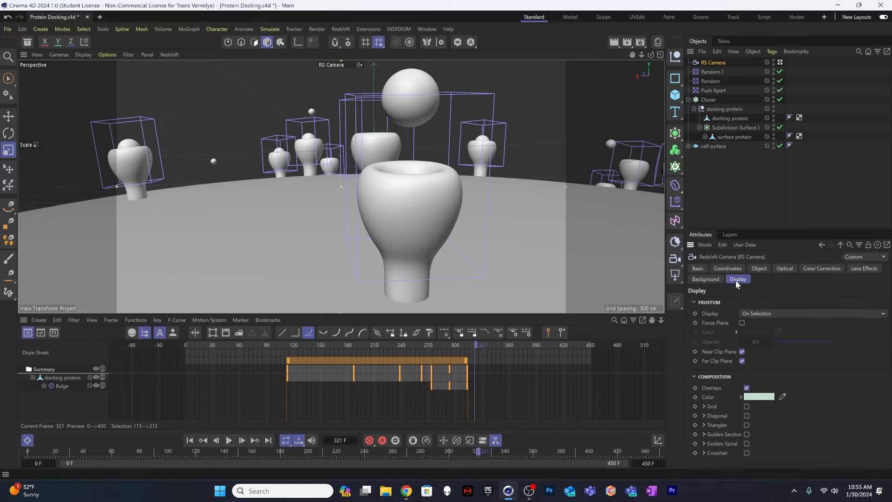
{"action": "left_click", "coordinate": [747, 406]}
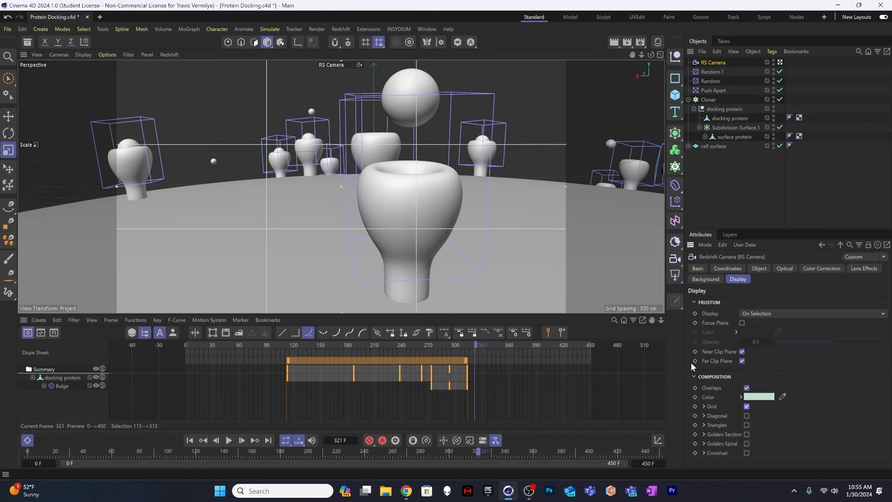
{"action": "left_click", "coordinate": [705, 406]}
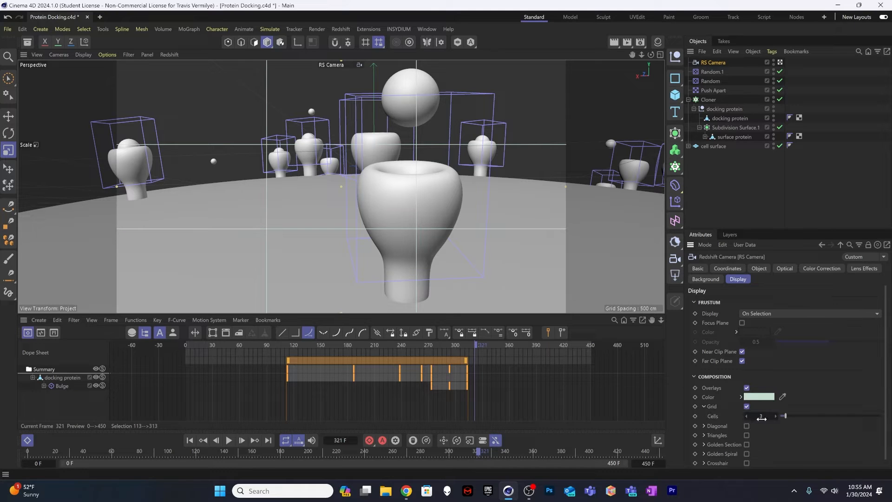
{"action": "left_click", "coordinate": [707, 405]}
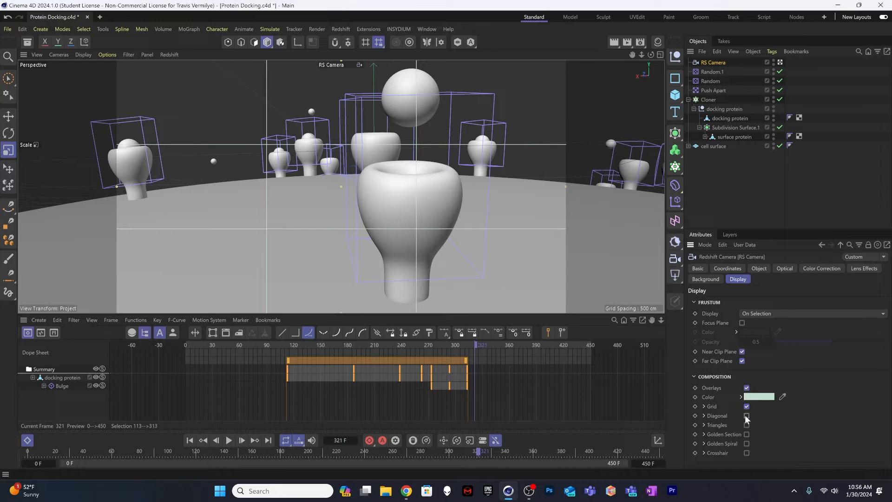
Step: Try the camera's other composition overlays, including Triangles and Golden Section, and switch them off again
{"action": "left_click", "coordinate": [747, 425]}
{"action": "left_click", "coordinate": [747, 434]}
{"action": "left_click", "coordinate": [747, 434]}
{"action": "left_click", "coordinate": [748, 434]}
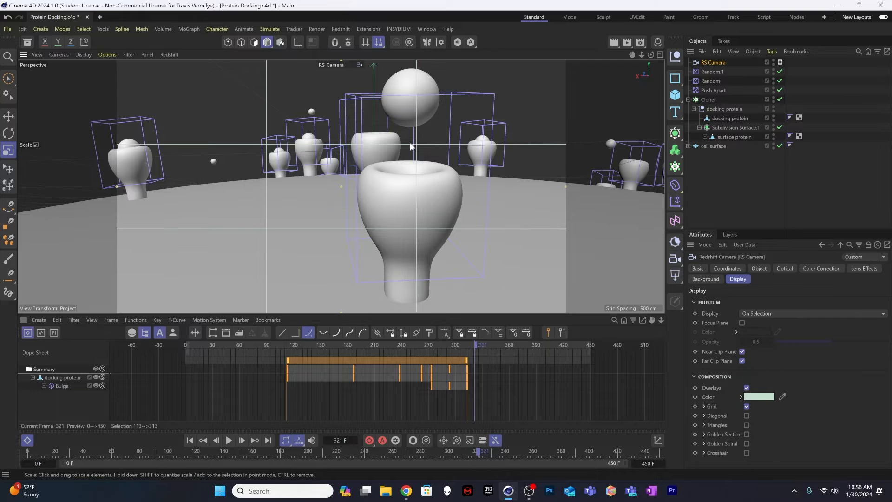
Step: Fine-tune the camera's close-up of the foreground surface protein and keyframe the camera at frame 312
{"action": "middle_click_drag", "start_coordinate": [425, 200], "coordinate": [430, 204], "text": "alt"}
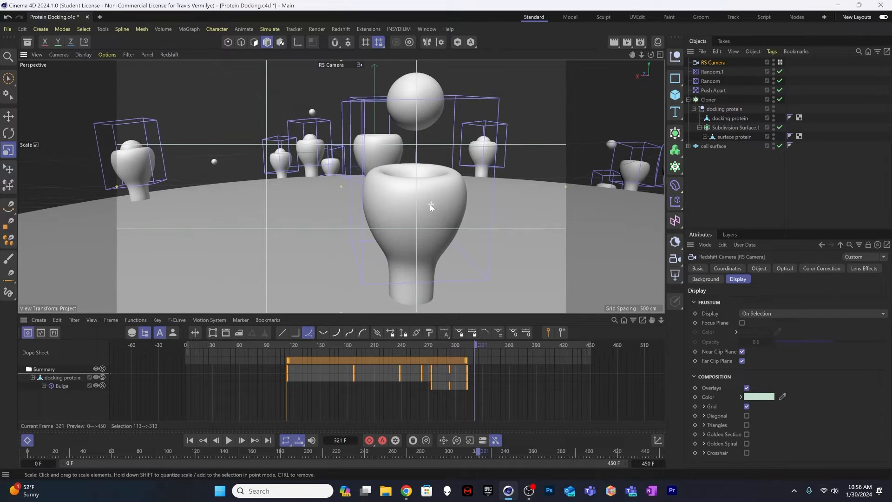
{"action": "left_click", "coordinate": [451, 344]}
{"action": "key", "text": "space"}
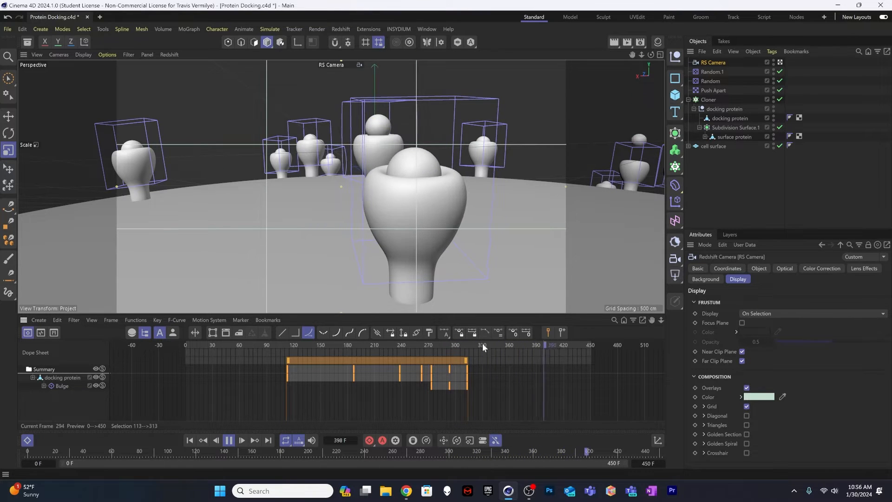
{"action": "key", "text": "space"}
{"action": "mouse_move", "coordinate": [463, 344]}
{"action": "left_mouse_down"}
{"action": "mouse_move", "coordinate": [482, 351]}
{"action": "mouse_move", "coordinate": [466, 352]}
{"action": "left_mouse_up"}
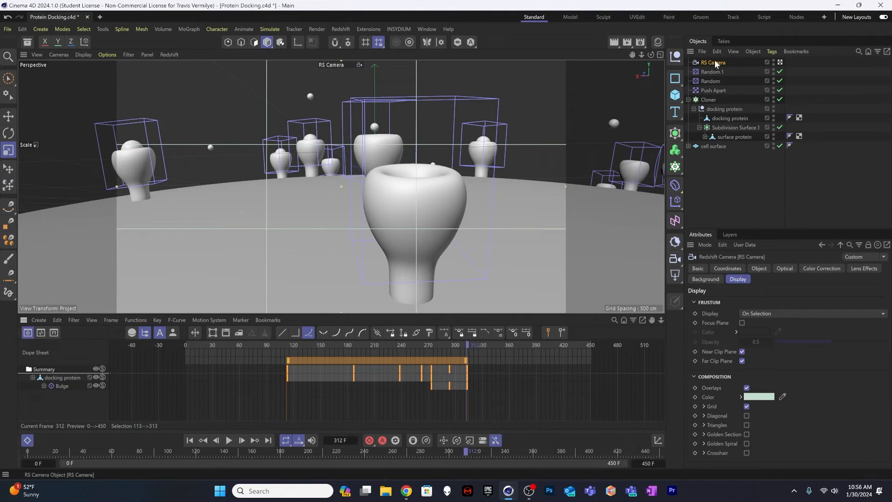
{"action": "left_click", "coordinate": [371, 442]}
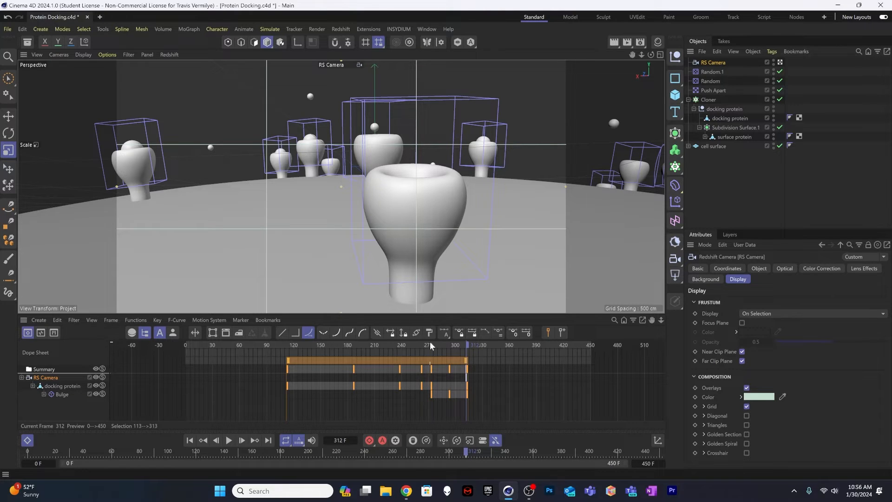
Step: At frame 0, pull the camera back to a wide view of the cell surface, keyframe it, and preview the camera move
{"action": "left_click_drag", "start_coordinate": [431, 342], "coordinate": [180, 325]}
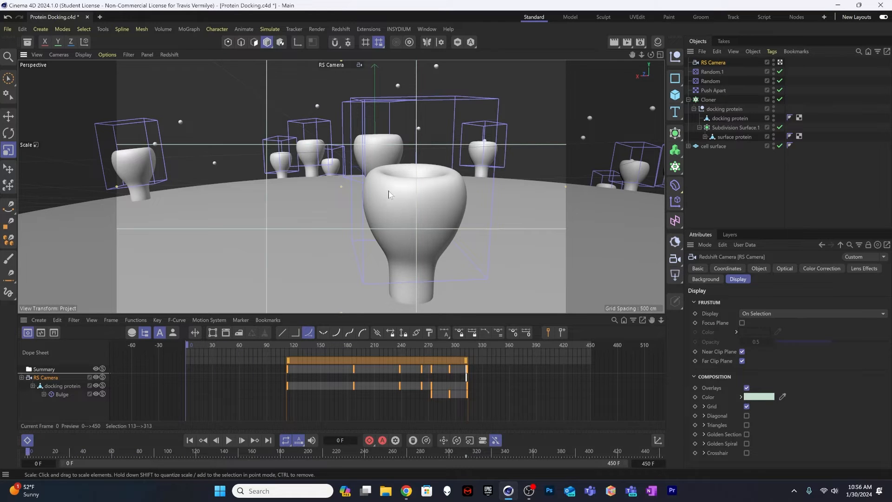
{"action": "mouse_move", "coordinate": [389, 194]}
{"action": "left_mouse_down", "text": "alt"}
{"action": "mouse_move", "coordinate": [277, 213]}
{"action": "mouse_move", "coordinate": [314, 212]}
{"action": "mouse_move", "coordinate": [295, 223]}
{"action": "mouse_move", "coordinate": [305, 225]}
{"action": "left_mouse_up", "text": "alt"}
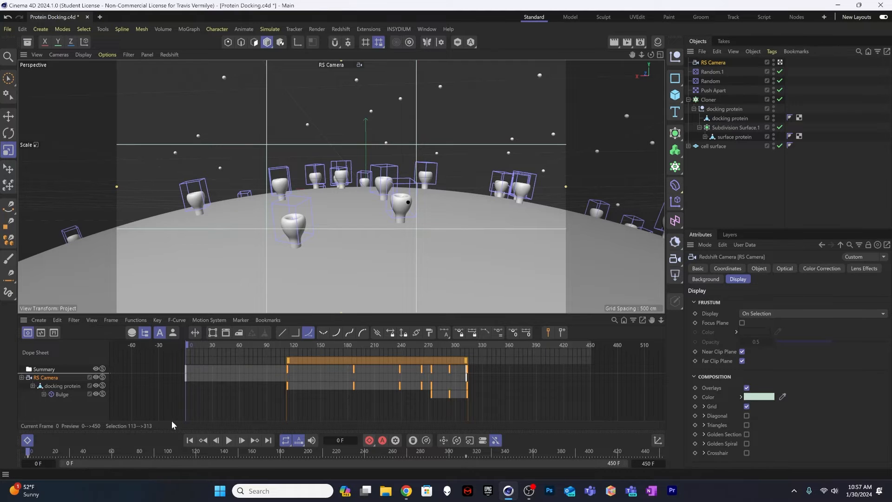
{"action": "key", "text": "F8"}
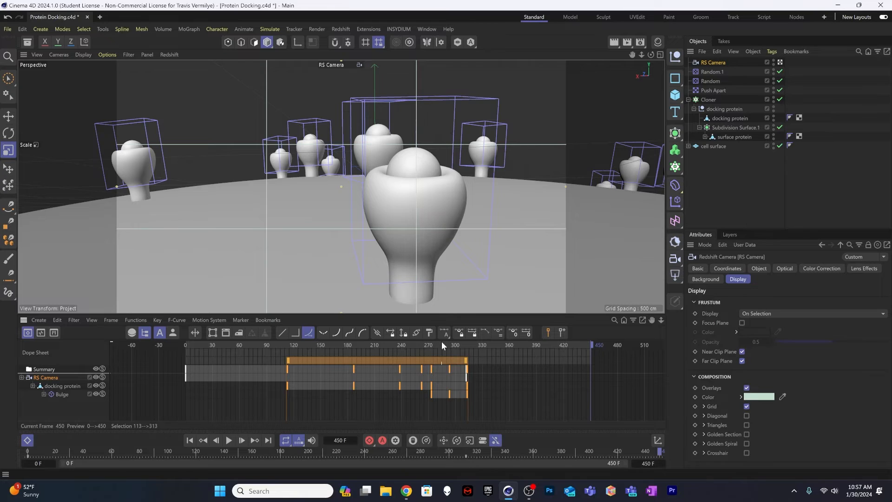
{"action": "left_click_drag", "start_coordinate": [442, 341], "coordinate": [349, 342]}
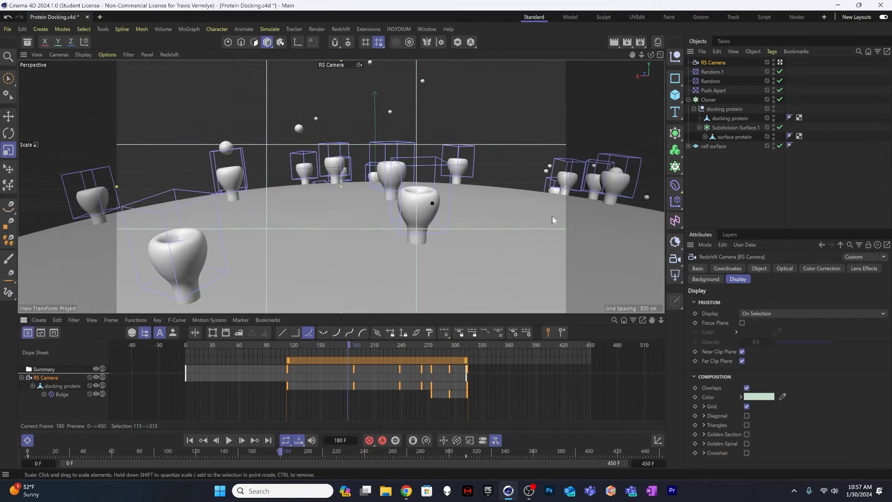
Step: Add a Vibrate tag to the RS Camera and enable its position vibration
{"action": "left_click", "coordinate": [771, 51]}
{"action": "mouse_move", "coordinate": [779, 74]}
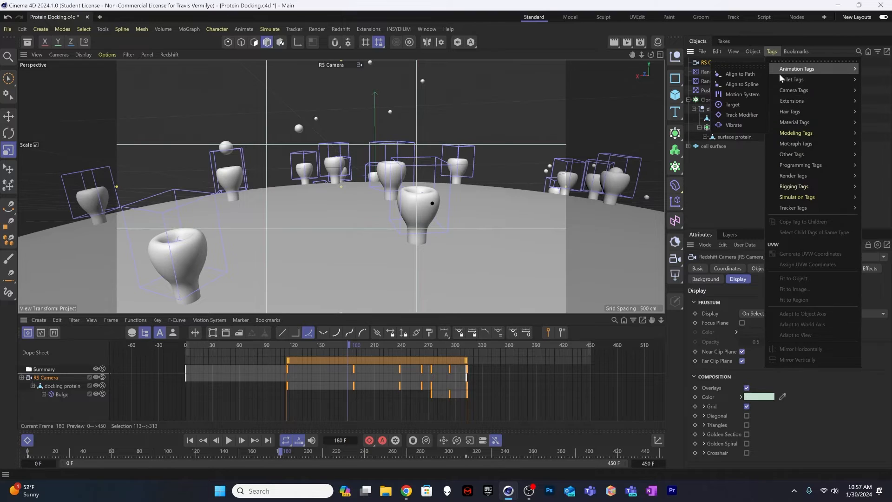
{"action": "left_click", "coordinate": [729, 127]}
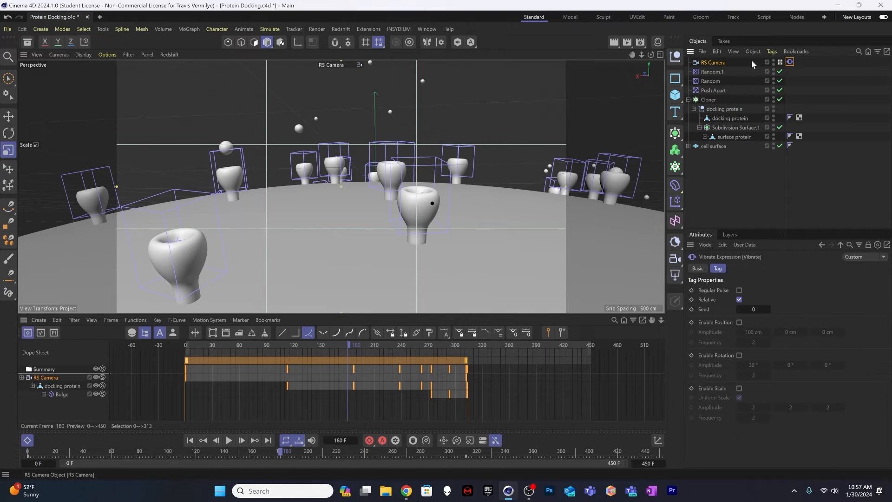
{"action": "left_click", "coordinate": [715, 64]}
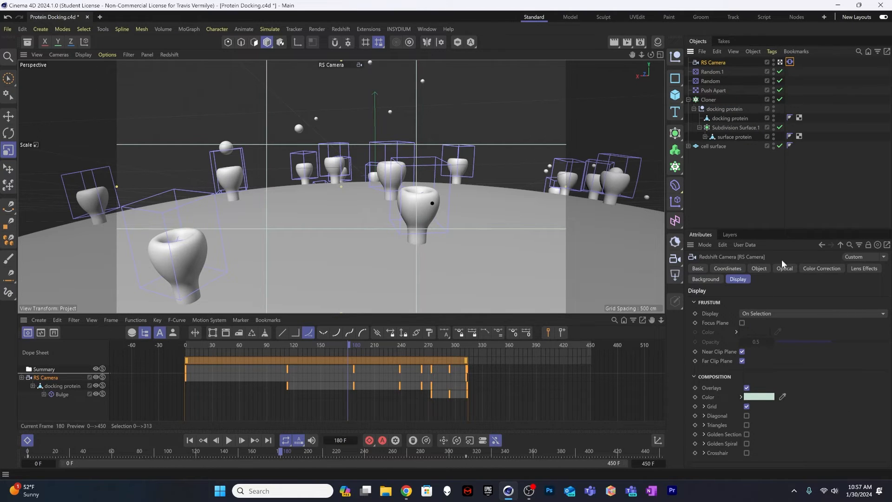
{"action": "left_click", "coordinate": [790, 63]}
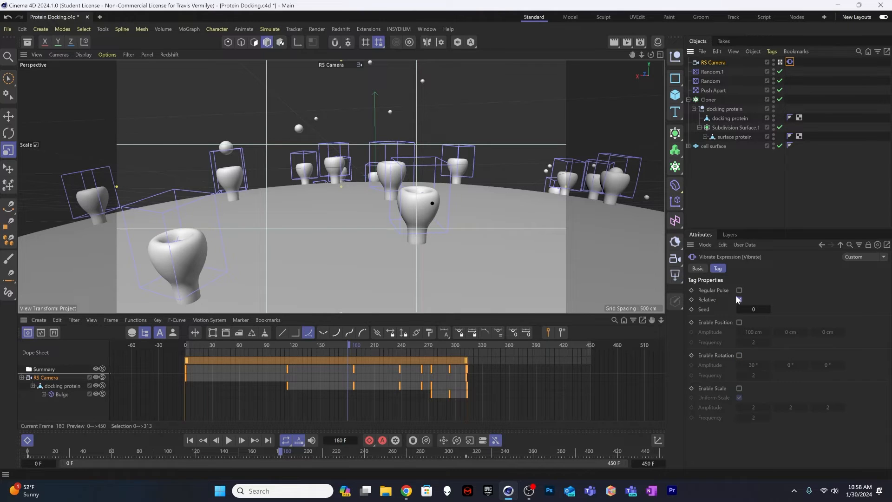
{"action": "left_click", "coordinate": [740, 323]}
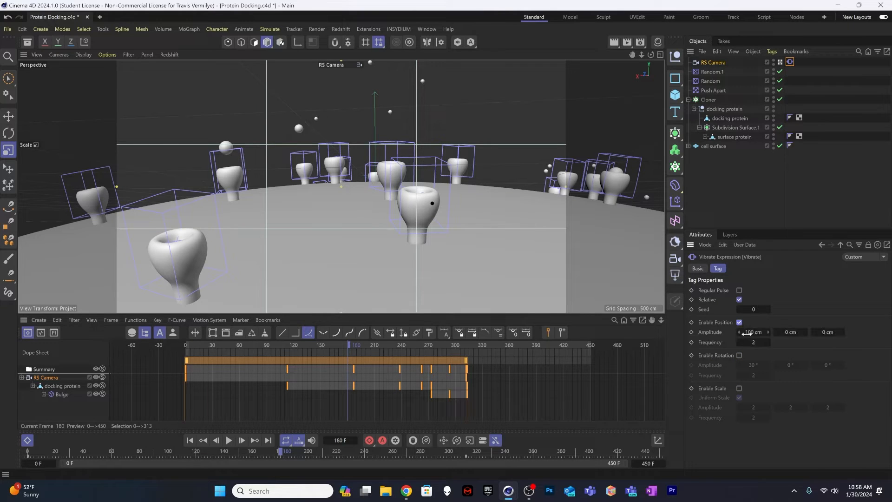
Step: Set the position vibration amplitude to 10 cm on all three axes and play the animation from frame 0
{"action": "double_click", "coordinate": [793, 331]}
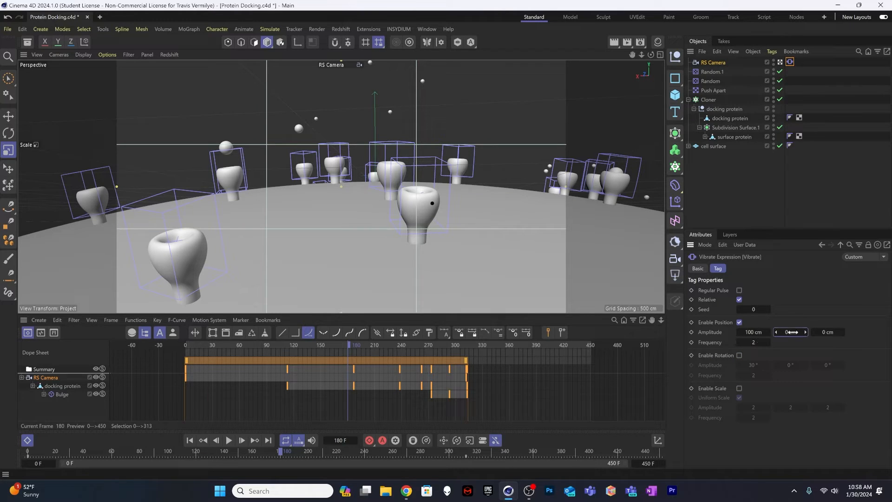
{"action": "double_click", "coordinate": [760, 331]}
{"action": "type", "text": "10"}
{"action": "key", "text": "Tab"}
{"action": "type", "text": "10"}
{"action": "key", "text": "Tab"}
{"action": "type", "text": "10"}
{"action": "key", "text": "Tab"}
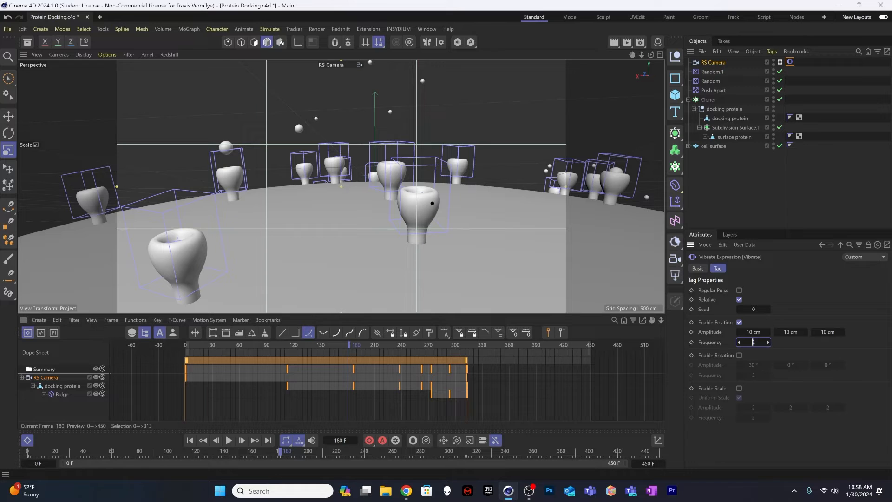
{"action": "left_click_drag", "start_coordinate": [255, 351], "coordinate": [180, 347]}
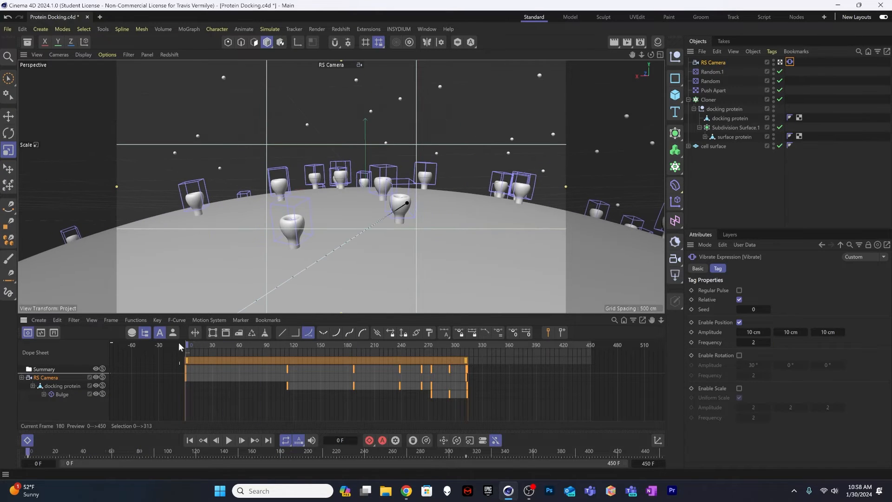
{"action": "left_click", "coordinate": [229, 441]}
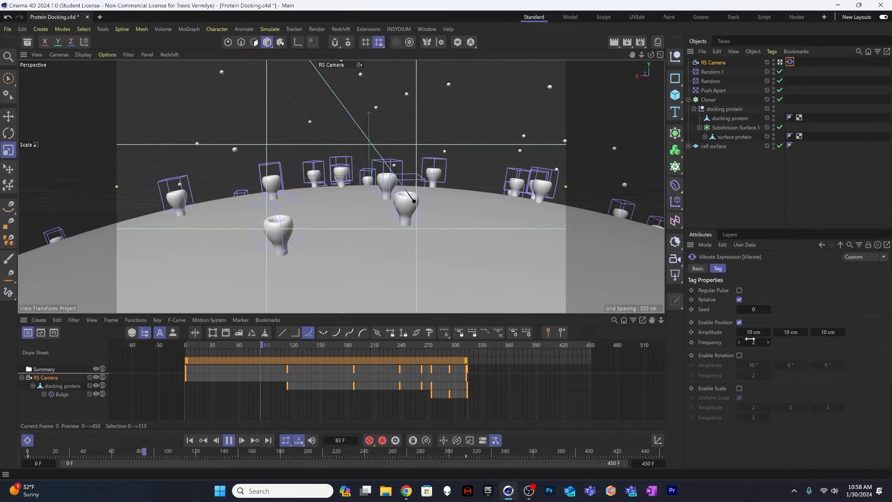
Step: Set the camera's position vibration to a frequency of 0.2 and an amplitude of 8 cm on all three axes
{"action": "double_click", "coordinate": [753, 341]}
{"action": "type", "text": "0.2"}
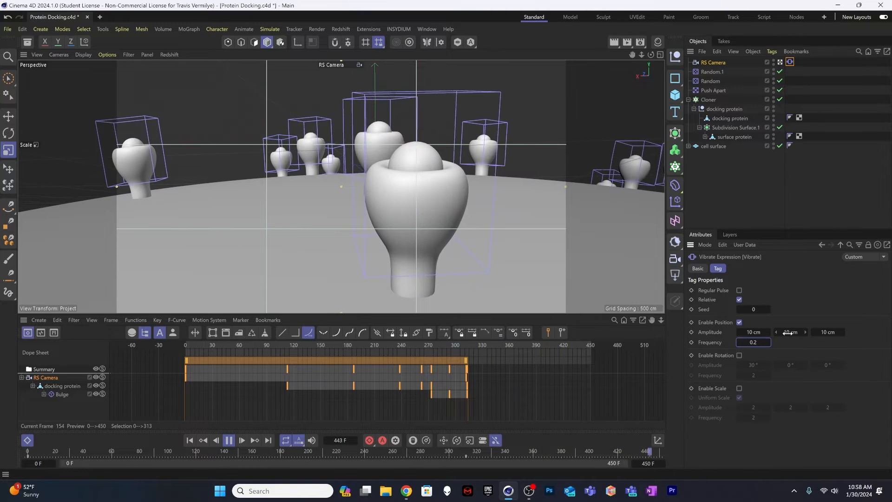
{"action": "key", "text": "shift+Tab"}
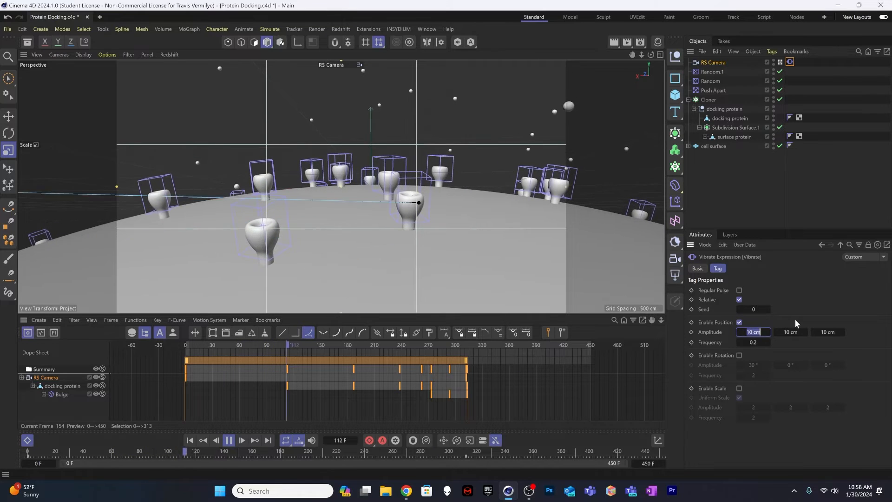
{"action": "type", "text": "8"}
{"action": "key", "text": "Tab"}
{"action": "type", "text": "8"}
{"action": "key", "text": "Tab"}
{"action": "type", "text": "8"}
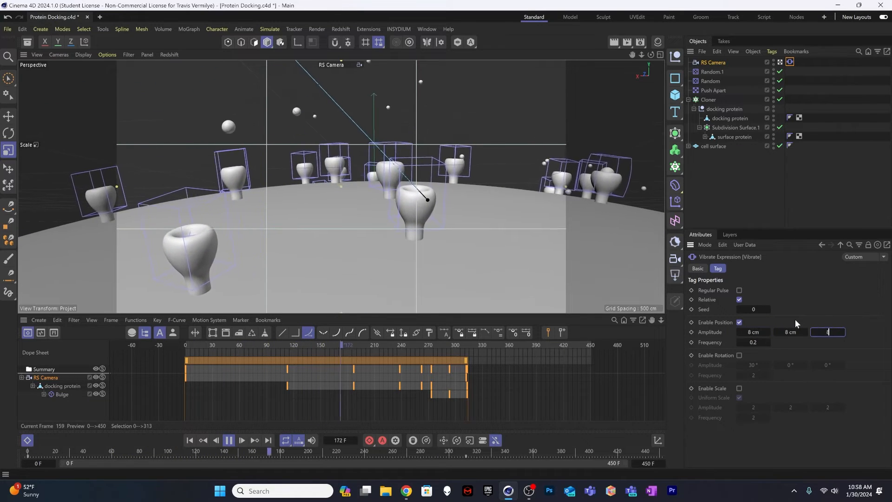
{"action": "key", "text": "Tab"}
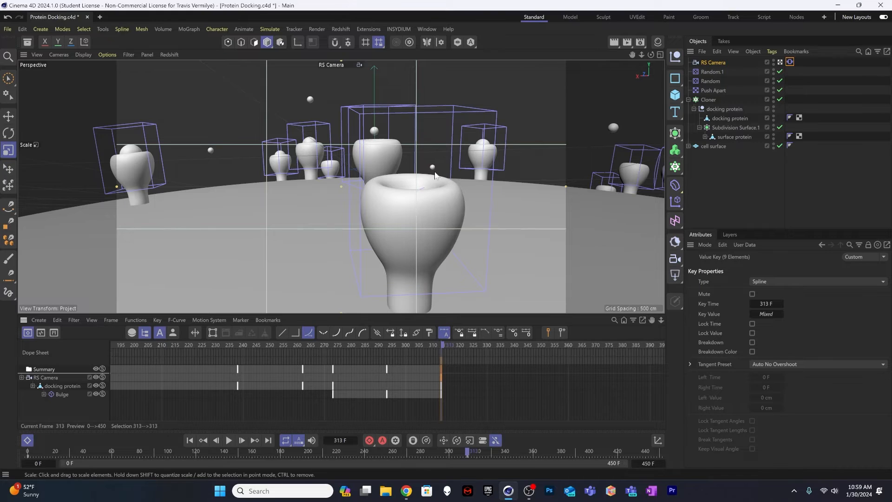
Step: Change the camera's Vibrate tag seed to 1 and play the animation from the start to check the camera motion
{"action": "left_click", "coordinate": [791, 63]}
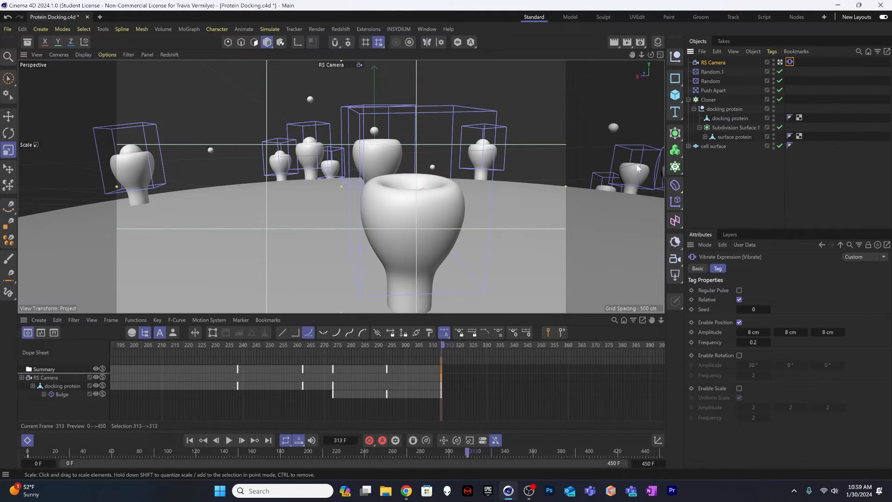
{"action": "left_click", "coordinate": [768, 309]}
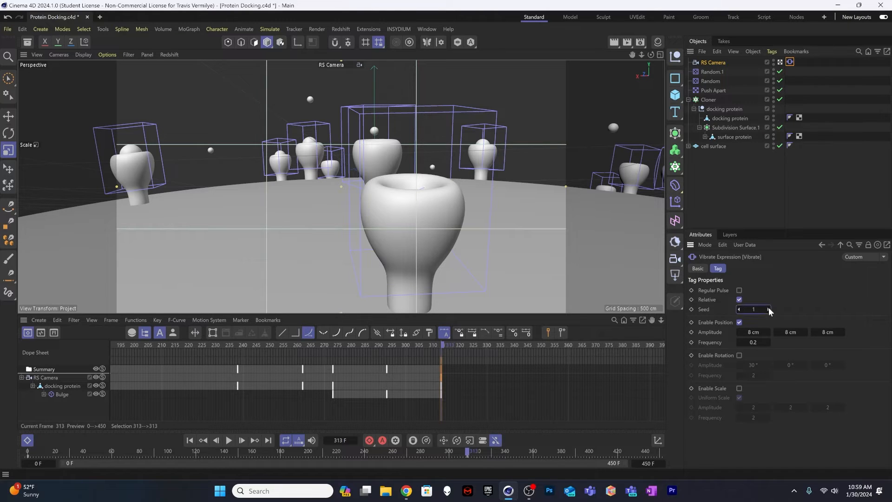
{"action": "left_click", "coordinate": [189, 440]}
{"action": "left_click", "coordinate": [229, 440]}
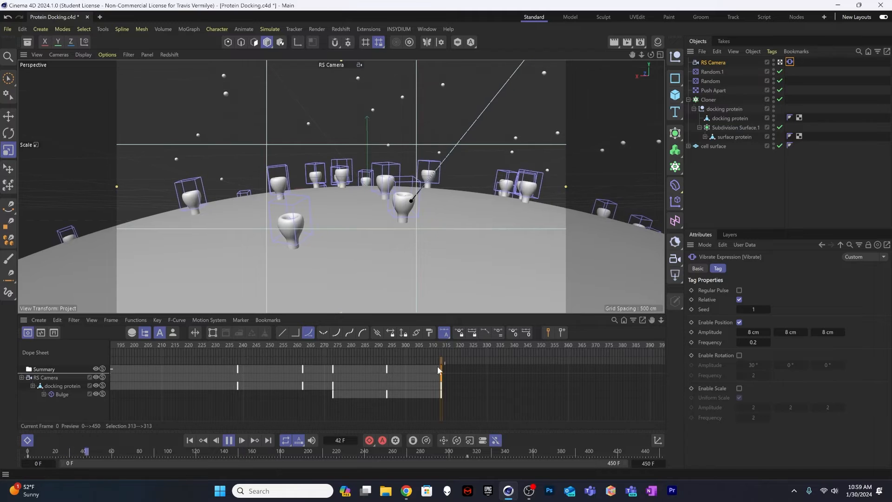
{"action": "left_click", "coordinate": [340, 343]}
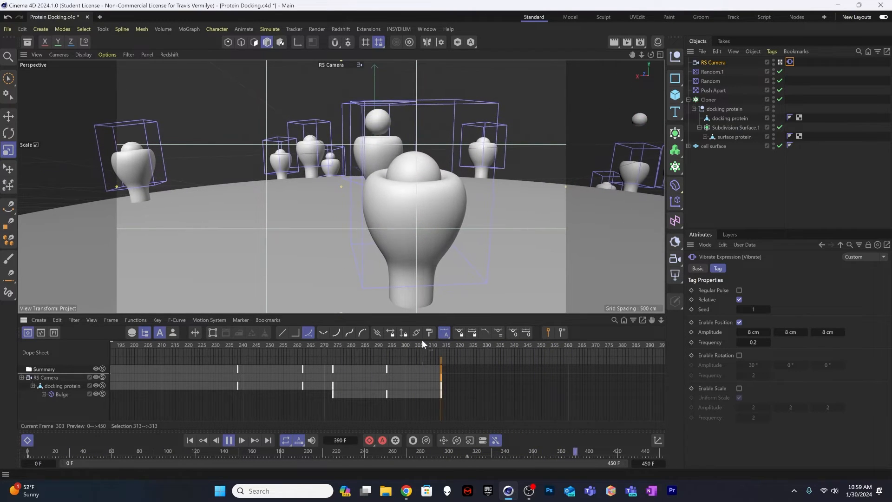
{"action": "key", "text": "u"}
{"action": "key", "text": "l"}
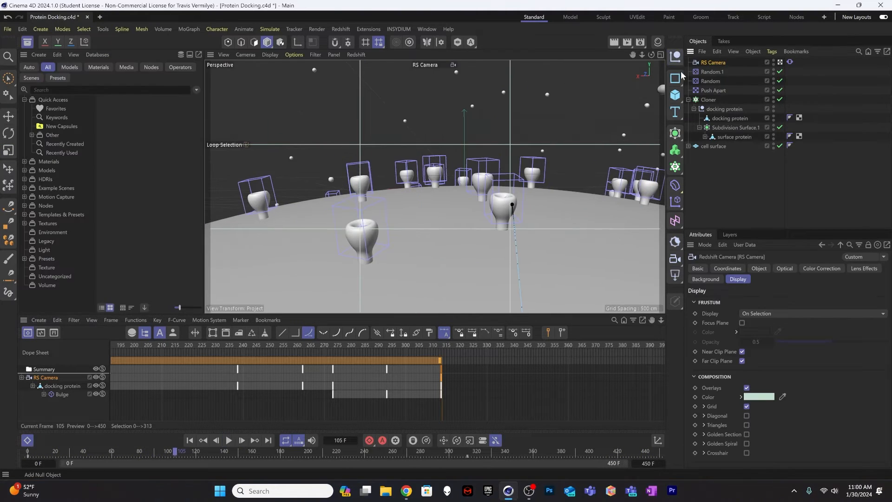
Step: Add a null object and rename it focus
{"action": "left_click", "coordinate": [679, 56]}
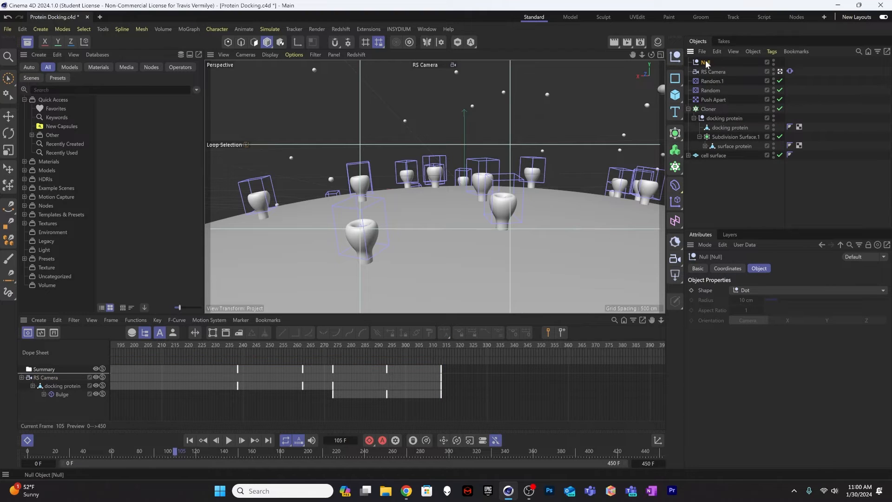
{"action": "double_click", "coordinate": [707, 63]}
{"action": "type", "text": "focus"}
{"action": "key", "text": "Return"}
Step: Assign the focus null as the RS Camera's depth of field focus object
{"action": "left_click", "coordinate": [718, 73]}
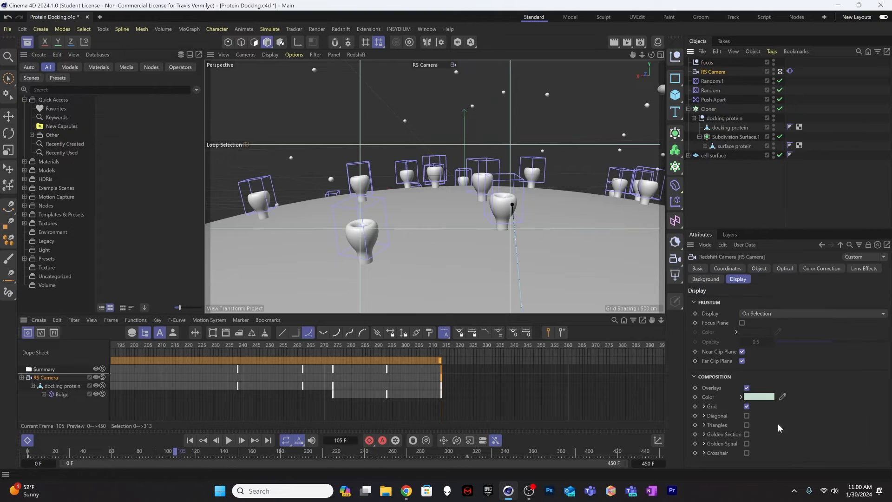
{"action": "left_click", "coordinate": [760, 268]}
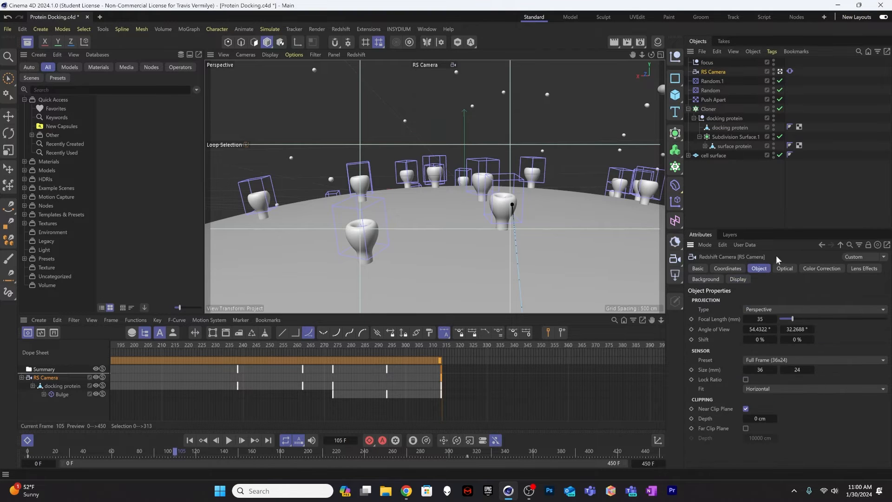
{"action": "left_click", "coordinate": [781, 269]}
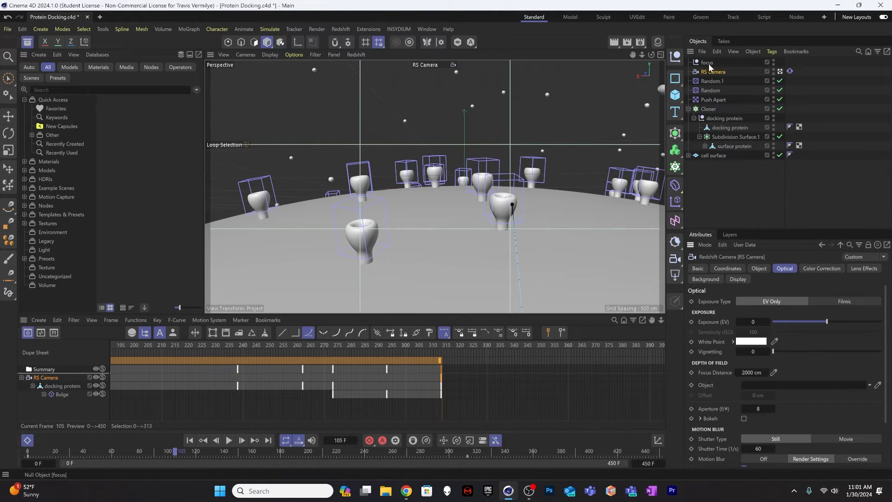
{"action": "left_click_drag", "start_coordinate": [775, 386], "coordinate": [776, 387]}
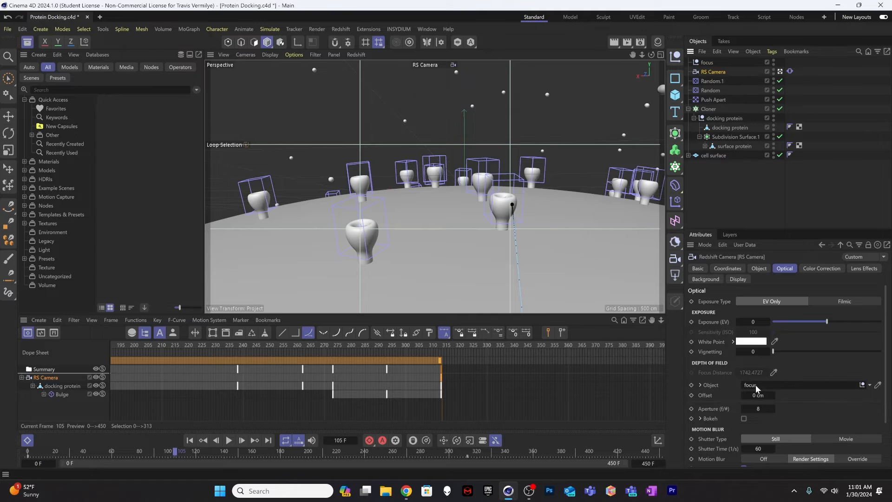
Step: Leave the RS Camera view and move the focus null across the cell surface toward the surface protein nearest the camera
{"action": "left_click", "coordinate": [708, 62]}
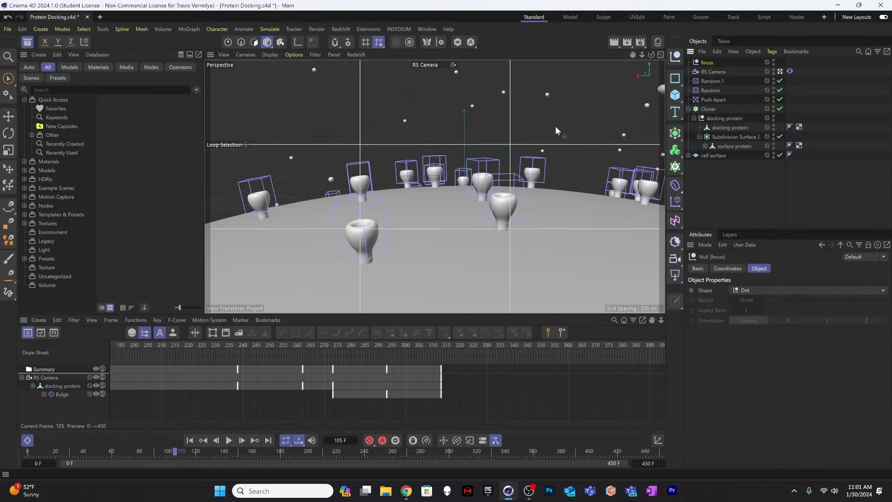
{"action": "left_click", "coordinate": [782, 71]}
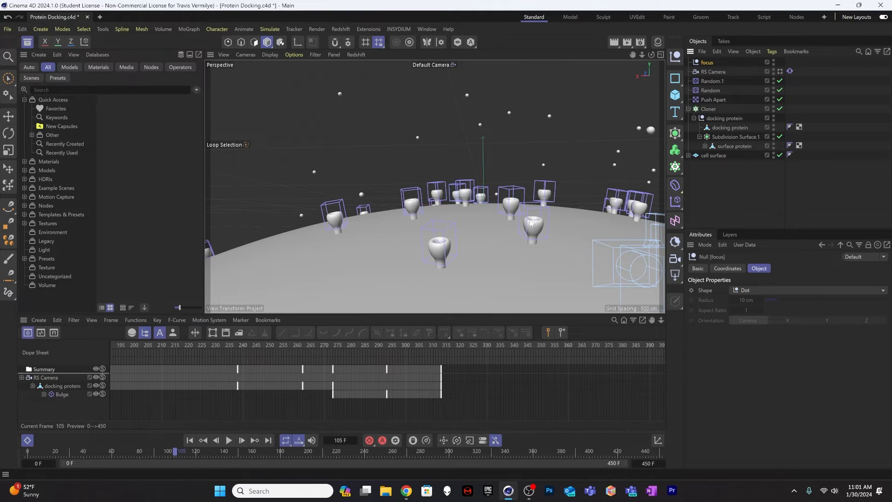
{"action": "left_click_drag", "start_coordinate": [536, 229], "coordinate": [434, 236], "text": "alt"}
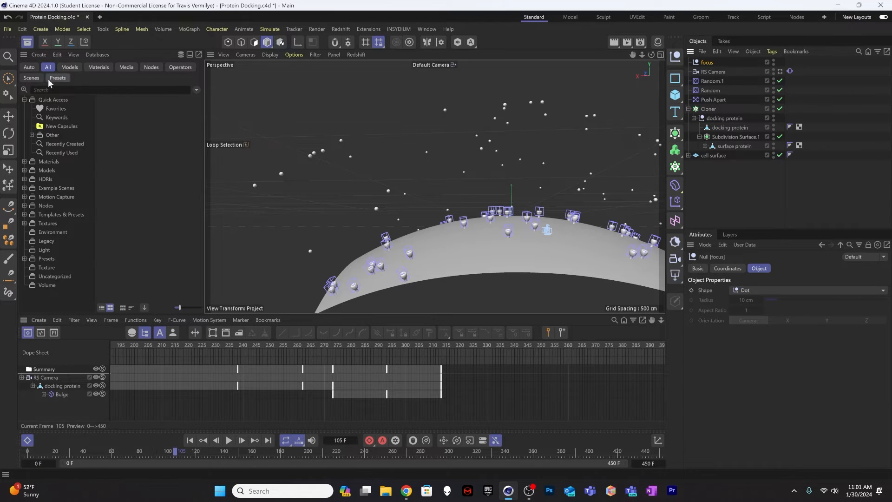
{"action": "left_click", "coordinate": [9, 117]}
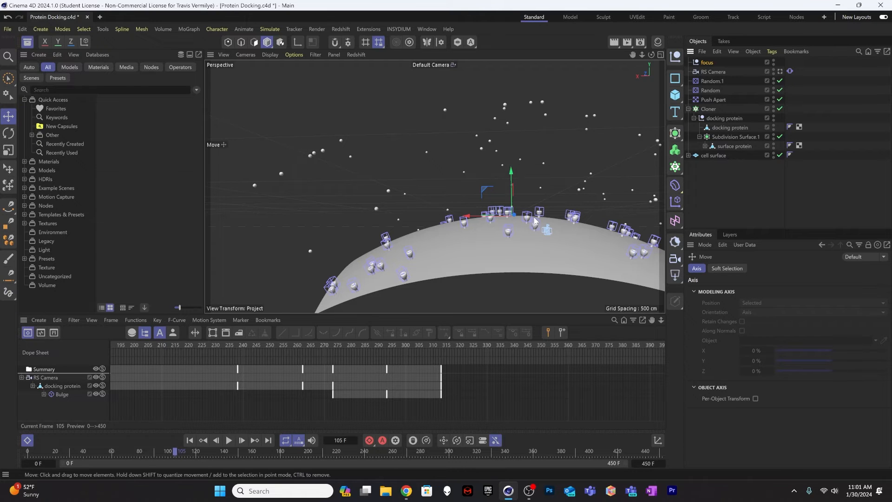
{"action": "left_click_drag", "start_coordinate": [530, 229], "coordinate": [607, 246], "text": "alt"}
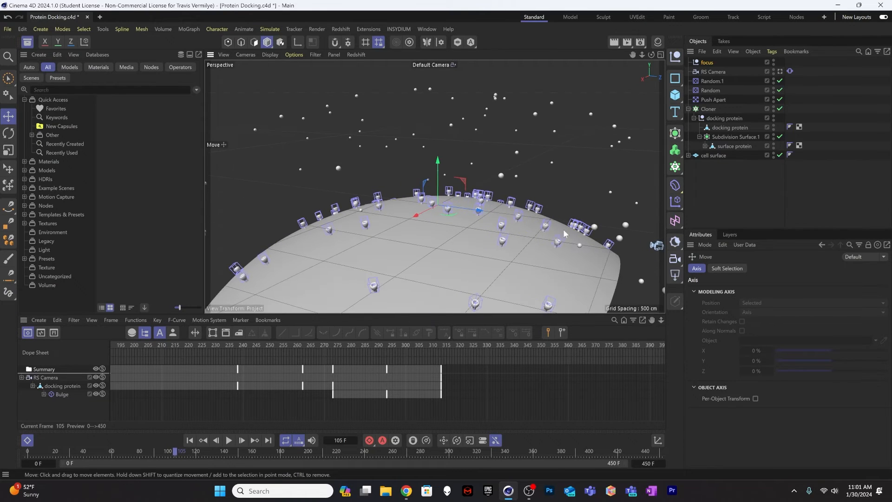
{"action": "left_click_drag", "start_coordinate": [467, 212], "coordinate": [573, 241]}
{"action": "left_click_drag", "start_coordinate": [552, 174], "coordinate": [550, 179]}
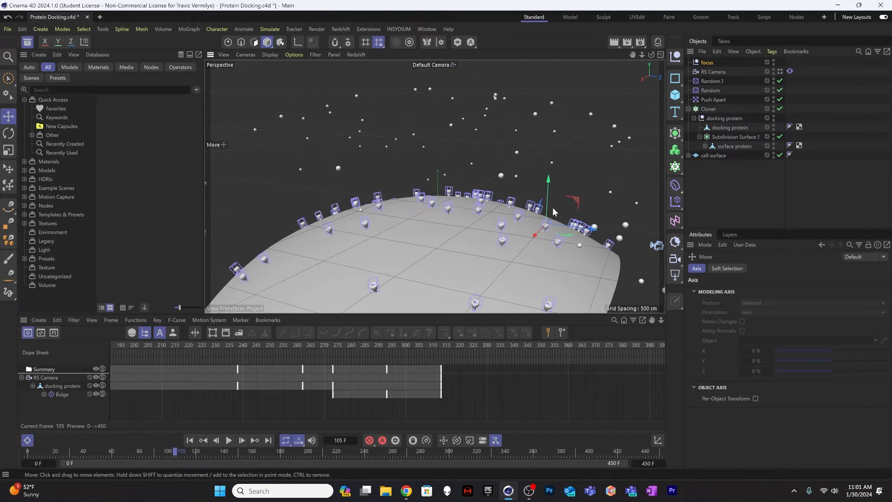
Step: At frame 358, fine-tune the focus null's position so it sits at the docking protein inside the foreground surface protein's cup
{"action": "left_click", "coordinate": [365, 345]}
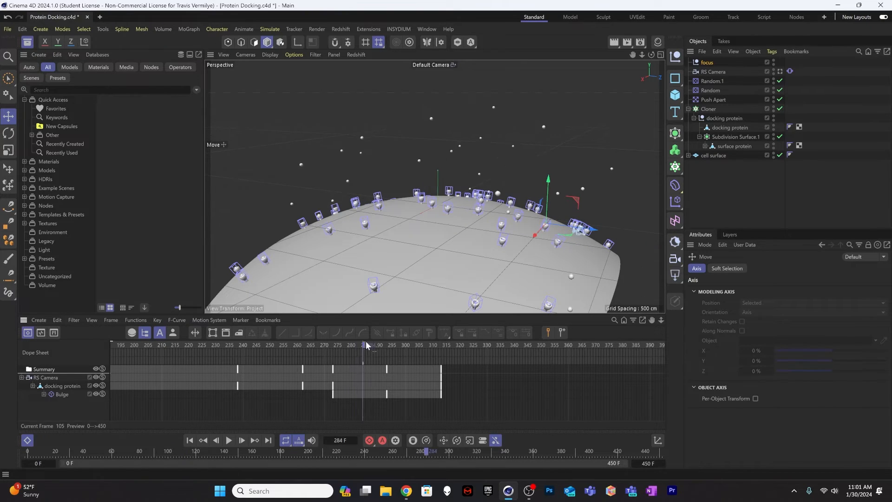
{"action": "left_click_drag", "start_coordinate": [551, 347], "coordinate": [464, 347]}
{"action": "right_click_drag", "start_coordinate": [552, 223], "coordinate": [657, 189], "text": "alt"}
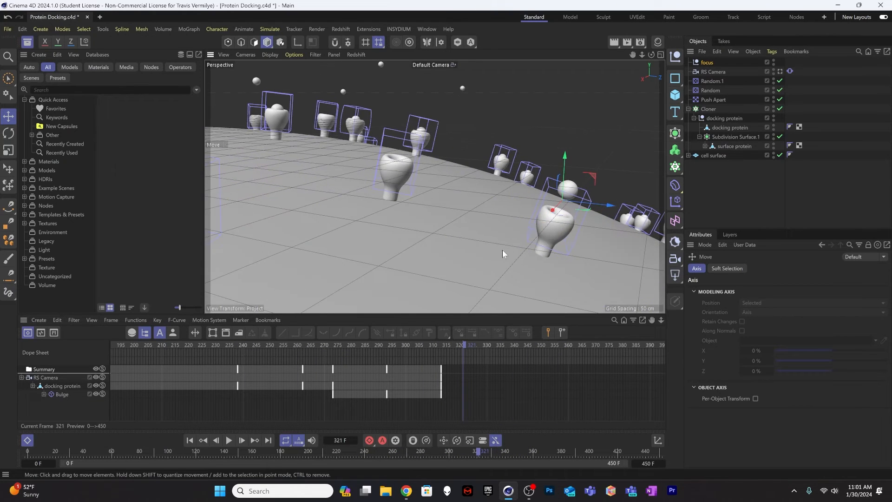
{"action": "middle_click_drag", "start_coordinate": [504, 250], "coordinate": [468, 217], "text": "alt"}
{"action": "mouse_move", "coordinate": [481, 200]}
{"action": "left_mouse_down"}
{"action": "mouse_move", "coordinate": [473, 202]}
{"action": "mouse_move", "coordinate": [489, 206]}
{"action": "left_mouse_up"}
{"action": "left_click_drag", "start_coordinate": [460, 347], "coordinate": [565, 341]}
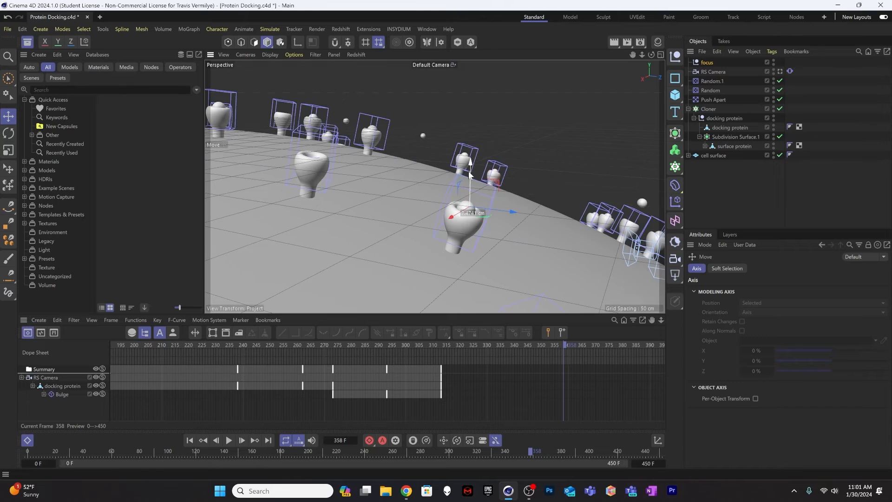
{"action": "left_click_drag", "start_coordinate": [470, 214], "coordinate": [460, 190], "text": "alt"}
{"action": "left_click_drag", "start_coordinate": [465, 199], "coordinate": [556, 211], "text": "alt"}
{"action": "left_click_drag", "start_coordinate": [661, 220], "coordinate": [513, 199]}
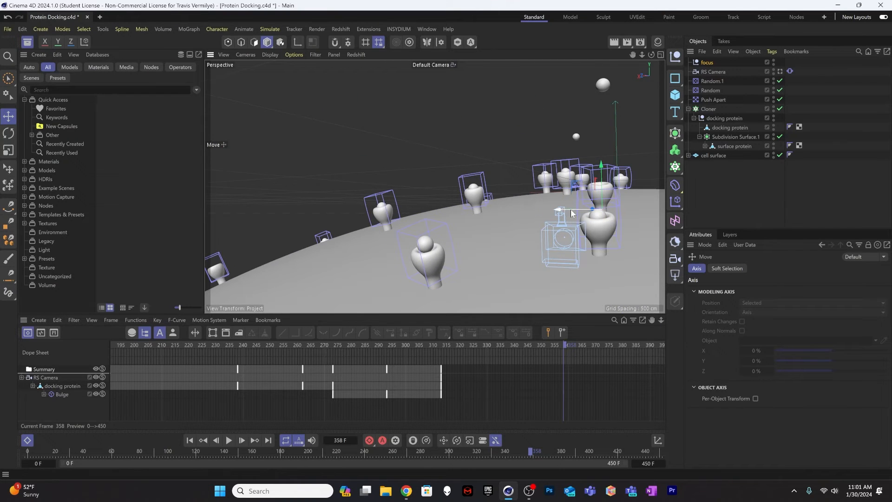
{"action": "left_click_drag", "start_coordinate": [567, 212], "coordinate": [569, 213]}
{"action": "left_click_drag", "start_coordinate": [576, 223], "coordinate": [630, 224], "text": "alt"}
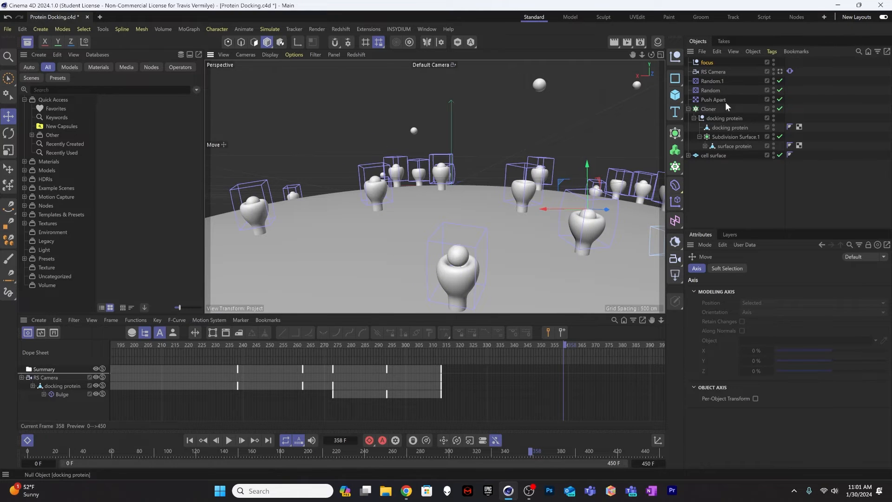
Step: Look through the RS Camera and start the Redshift IPR render in the viewport
{"action": "left_click", "coordinate": [780, 72]}
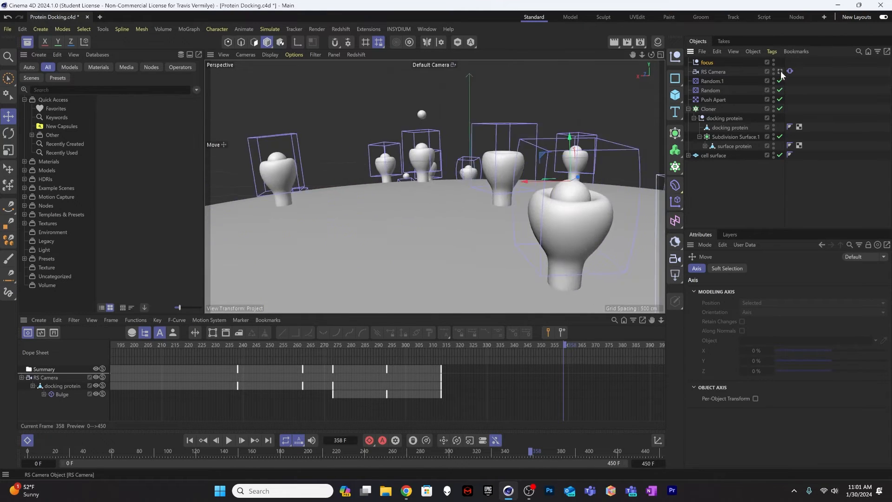
{"action": "left_click", "coordinate": [363, 55]}
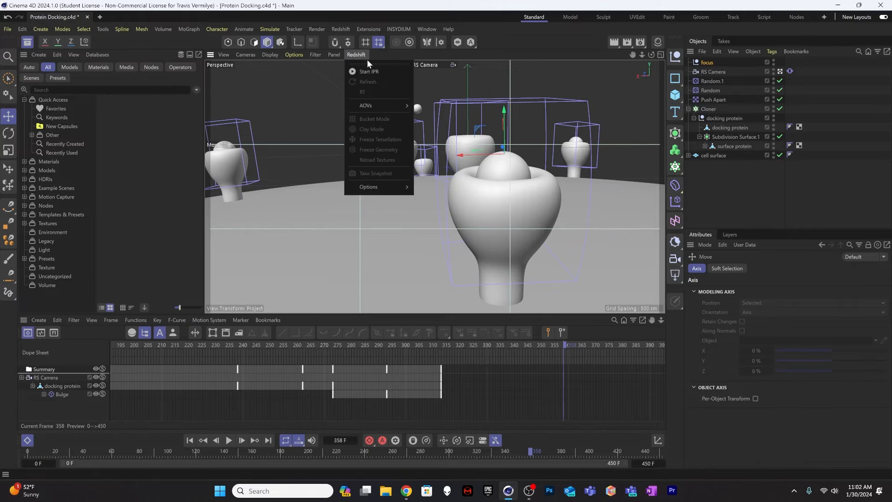
{"action": "left_click", "coordinate": [370, 68]}
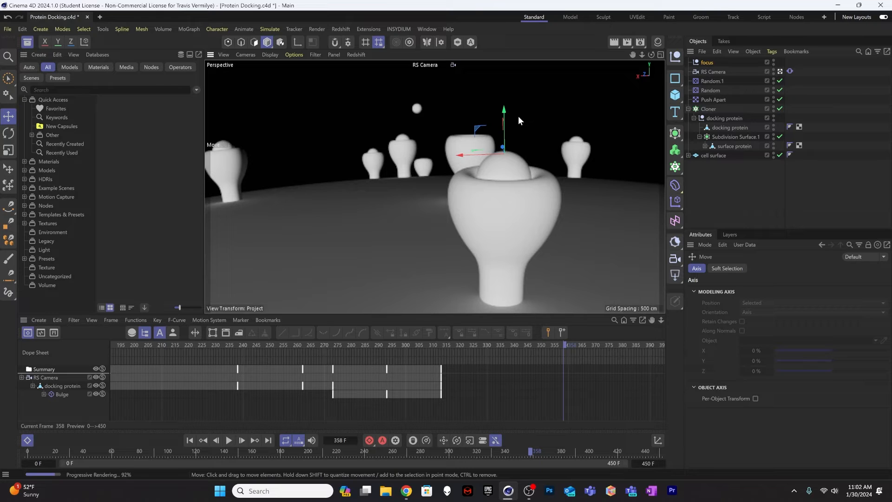
Step: Enable Bokeh on the RS Camera and set its aperture to 0.25 for a shallow depth of field
{"action": "left_click", "coordinate": [710, 72]}
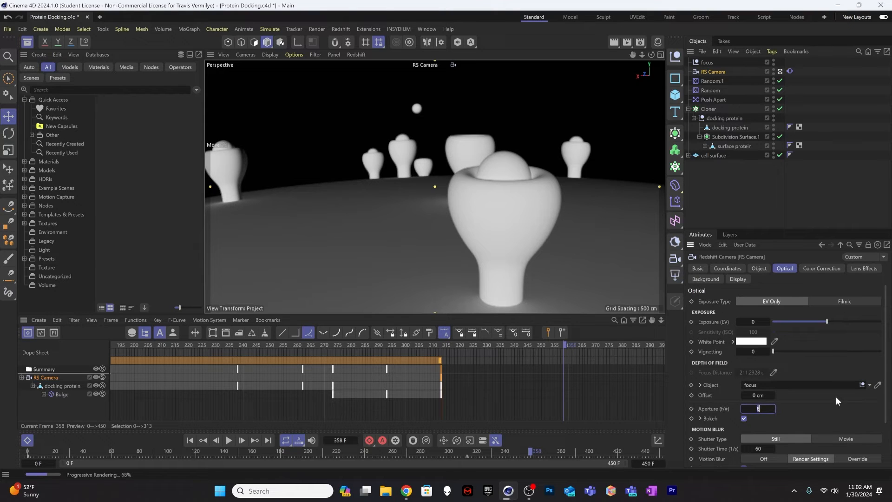
{"action": "type", "text": "1"}
{"action": "key", "text": "Return"}
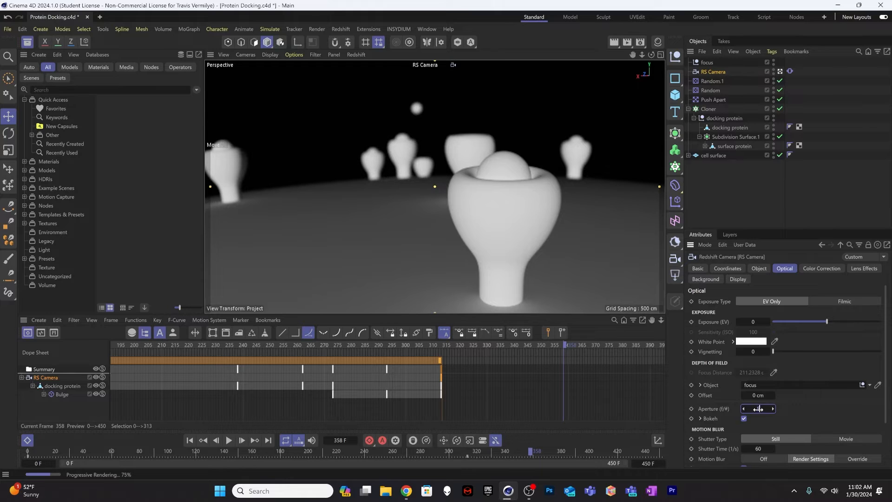
{"action": "key", "text": "Return"}
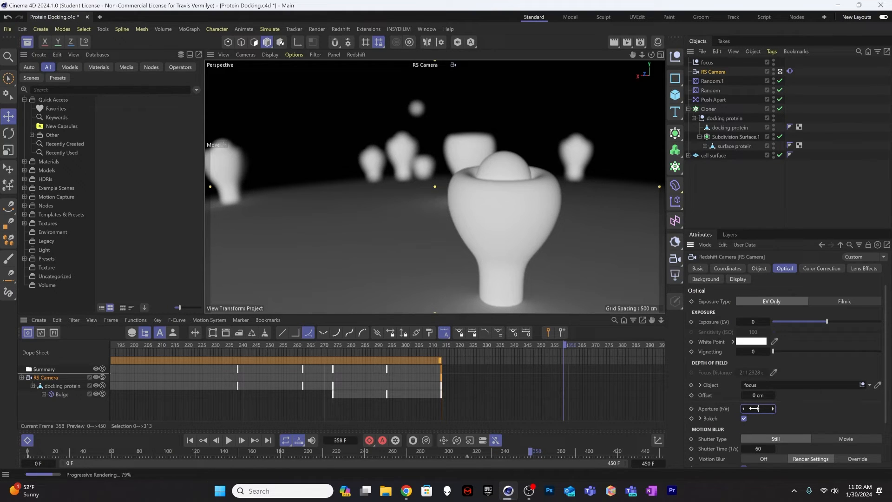
{"action": "key", "text": "Return"}
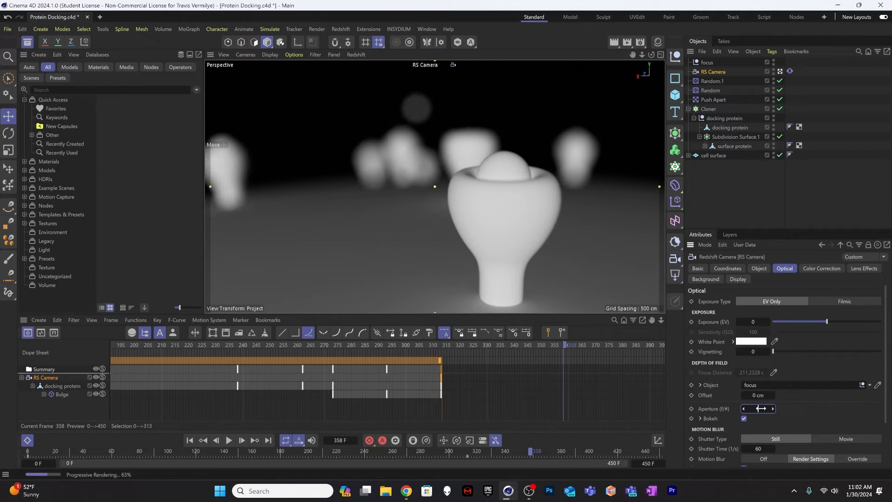
{"action": "type", "text": ".25"}
{"action": "key", "text": "Return"}
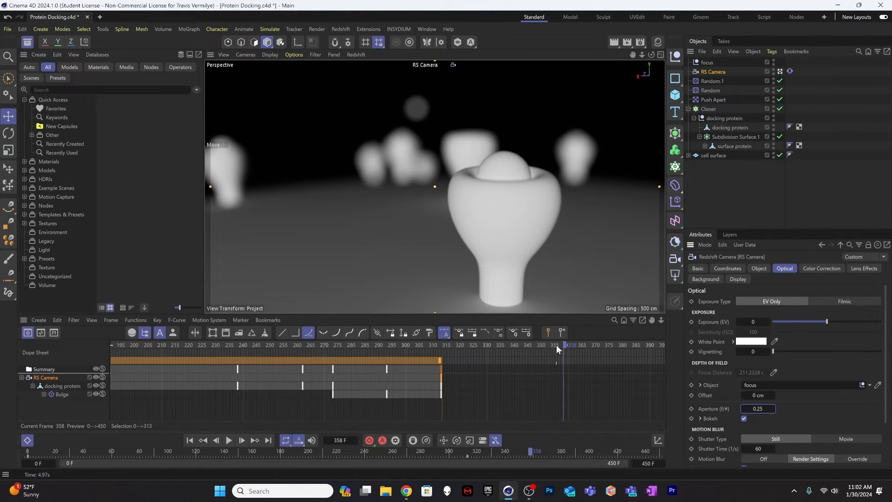
Step: Scrub and play through the animation in the IPR render to examine the depth of field along the camera move
{"action": "left_click_drag", "start_coordinate": [557, 345], "coordinate": [150, 327]}
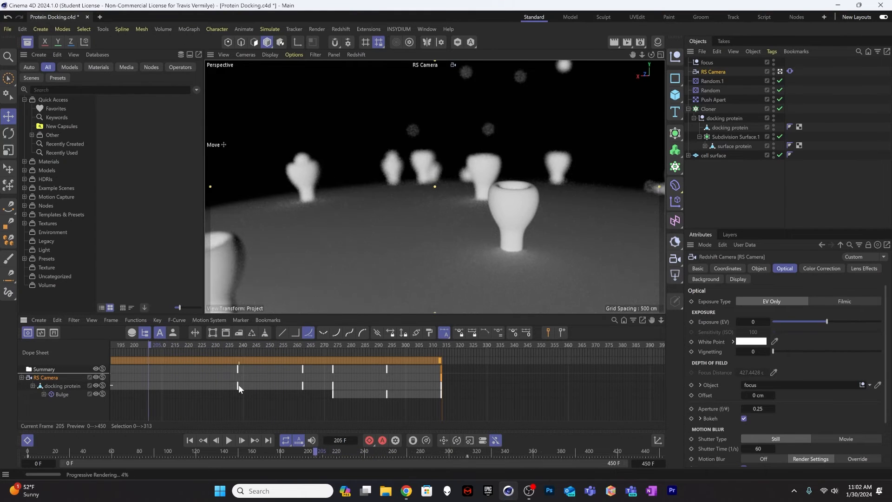
{"action": "middle_click_drag", "start_coordinate": [239, 385], "coordinate": [699, 385], "text": "alt"}
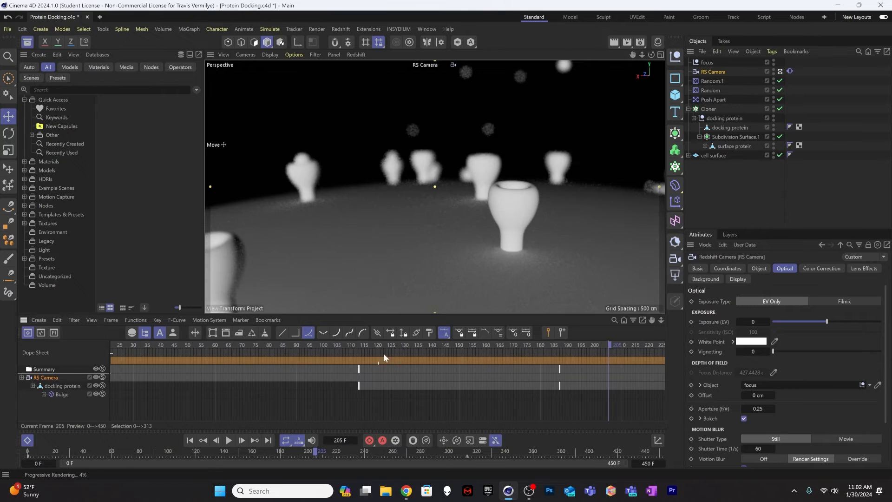
{"action": "left_click_drag", "start_coordinate": [445, 342], "coordinate": [99, 327]}
{"action": "key", "text": "F8"}
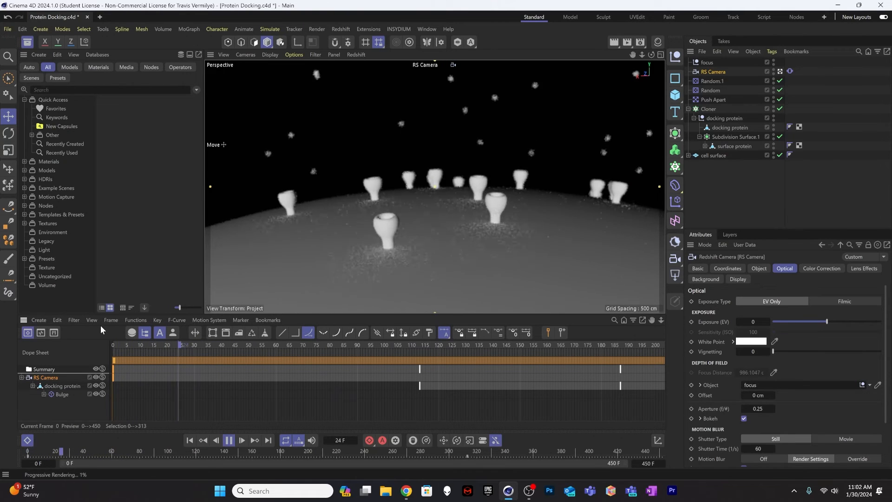
{"action": "key", "text": "F8"}
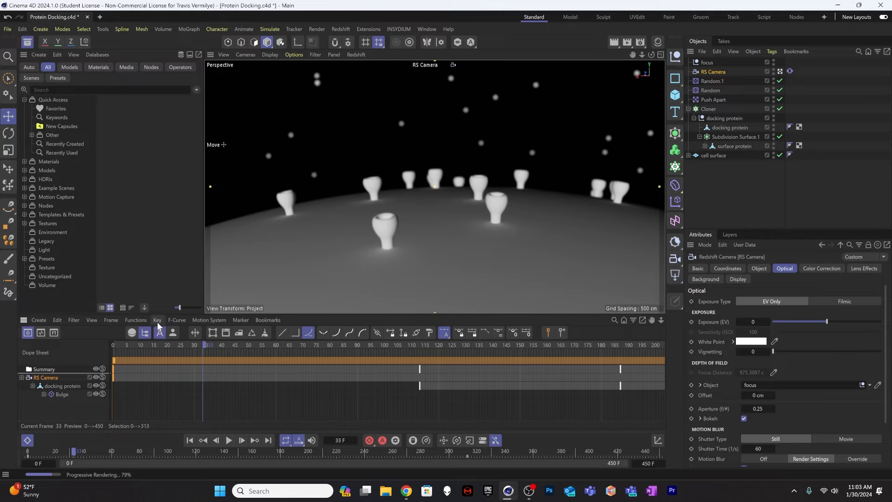
{"action": "left_click_drag", "start_coordinate": [203, 348], "coordinate": [734, 343]}
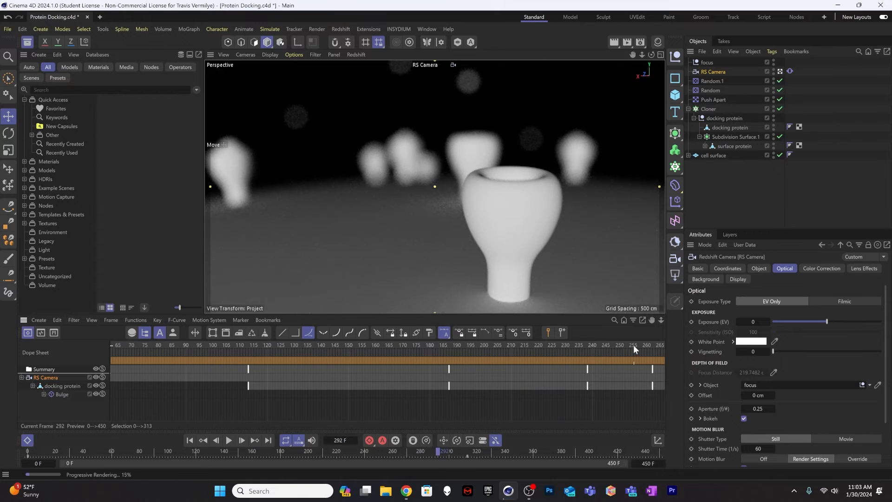
{"action": "left_click_drag", "start_coordinate": [634, 345], "coordinate": [665, 342]}
{"action": "mouse_move", "coordinate": [676, 344]}
{"action": "left_mouse_down"}
{"action": "mouse_move", "coordinate": [699, 344]}
{"action": "mouse_move", "coordinate": [590, 345]}
{"action": "mouse_move", "coordinate": [672, 343]}
{"action": "left_mouse_up"}
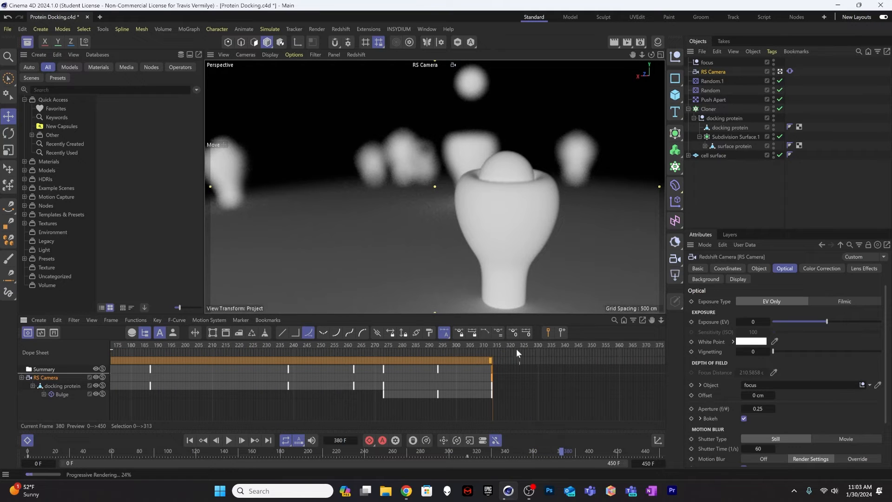
{"action": "left_click_drag", "start_coordinate": [488, 345], "coordinate": [289, 341]}
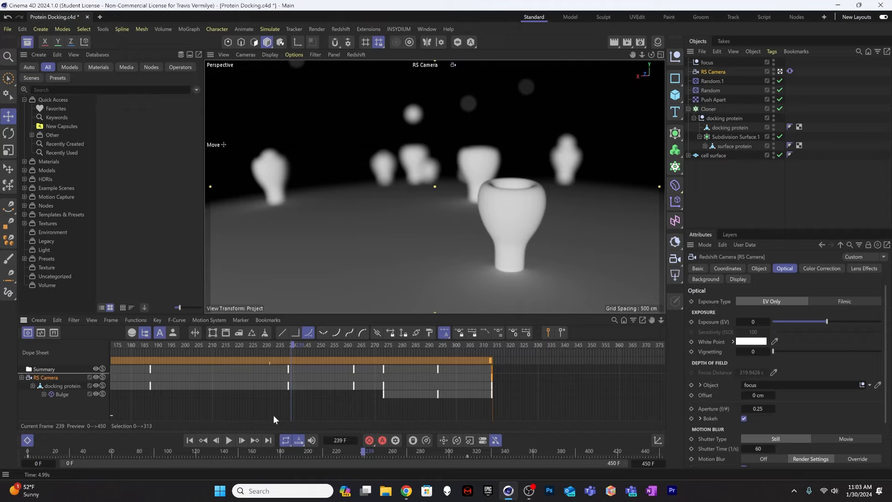
Step: Return the animation to frame 0, select the docking protein and stop the Redshift IPR render
{"action": "right_click_drag", "start_coordinate": [299, 412], "coordinate": [201, 412], "text": "alt"}
{"action": "middle_click_drag", "start_coordinate": [323, 406], "coordinate": [716, 405], "text": "alt"}
{"action": "right_click_drag", "start_coordinate": [475, 391], "coordinate": [388, 391], "text": "alt"}
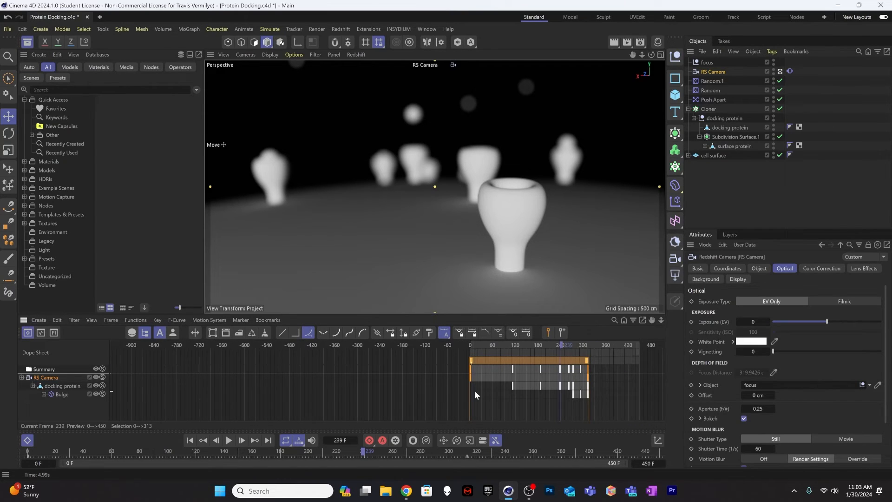
{"action": "left_click_drag", "start_coordinate": [550, 344], "coordinate": [468, 348]}
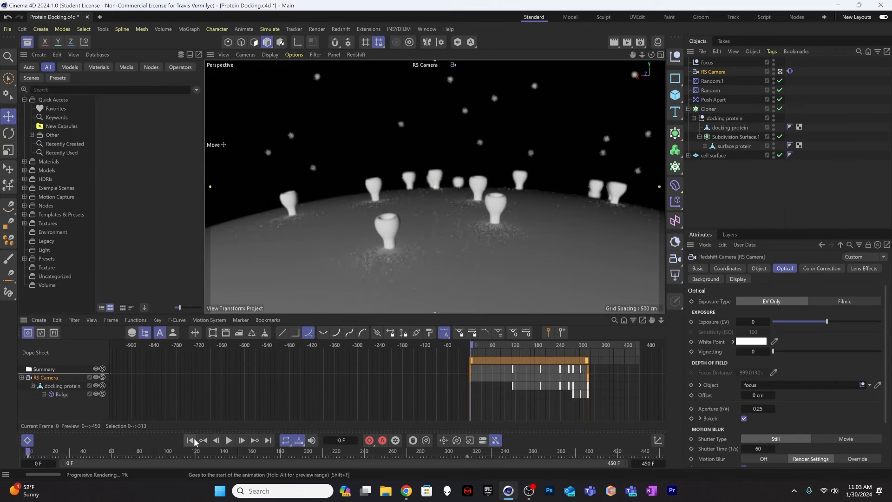
{"action": "left_click", "coordinate": [728, 127]}
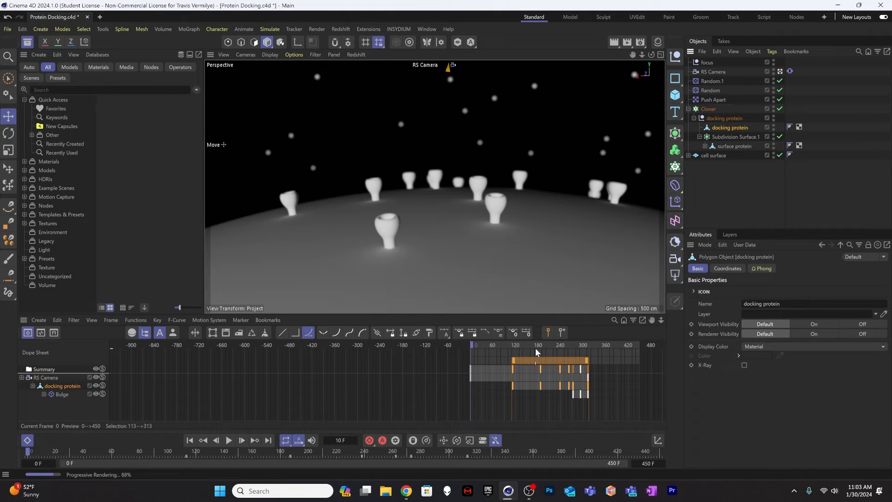
{"action": "left_click", "coordinate": [356, 55]}
{"action": "left_click", "coordinate": [370, 71]}
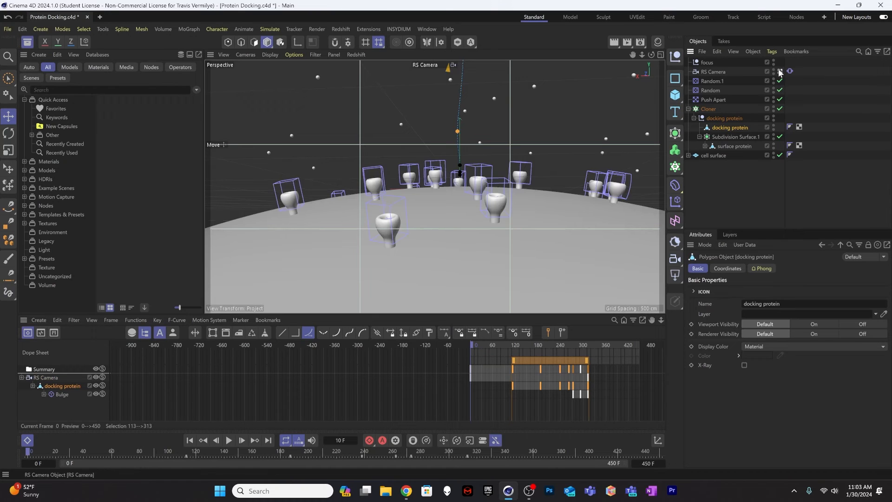
Step: In the default camera view, raise the docking protein far above the cell surface, record a keyframe at frame 0 and check the motion
{"action": "right_click_drag", "start_coordinate": [427, 205], "coordinate": [221, 214], "text": "alt"}
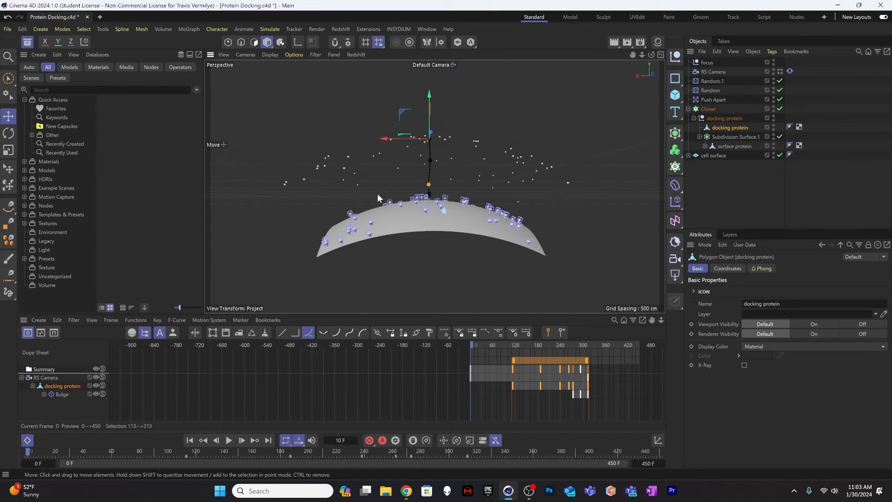
{"action": "left_click_drag", "start_coordinate": [429, 118], "coordinate": [429, 52]}
{"action": "right_click_drag", "start_coordinate": [434, 138], "coordinate": [303, 137], "text": "alt"}
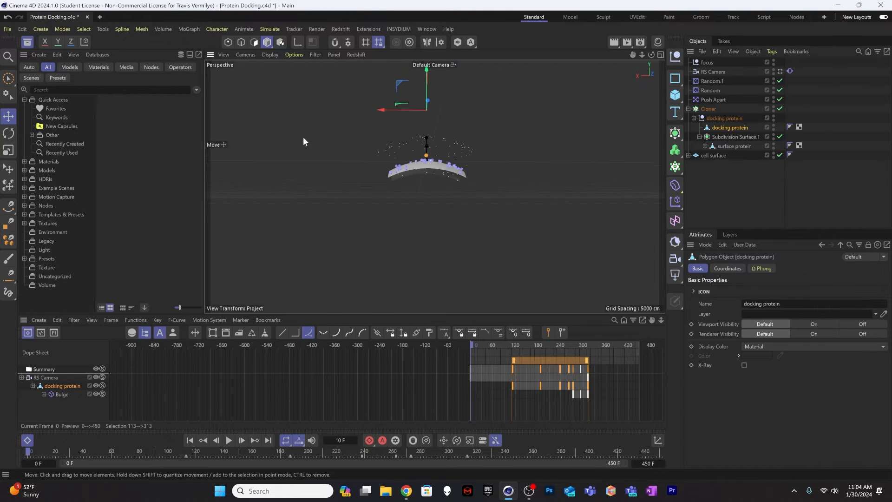
{"action": "mouse_move", "coordinate": [425, 90]}
{"action": "left_mouse_down"}
{"action": "mouse_move", "coordinate": [426, 110]}
{"action": "mouse_move", "coordinate": [422, 94]}
{"action": "left_mouse_up"}
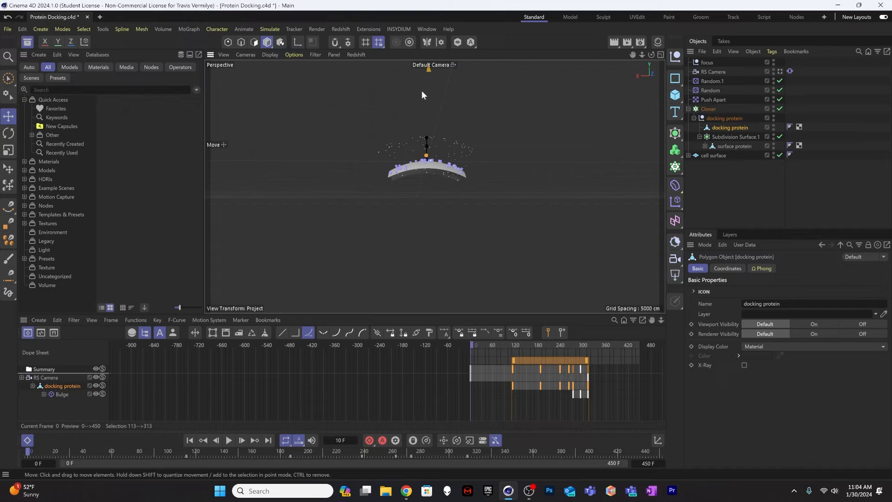
{"action": "left_click", "coordinate": [369, 440]}
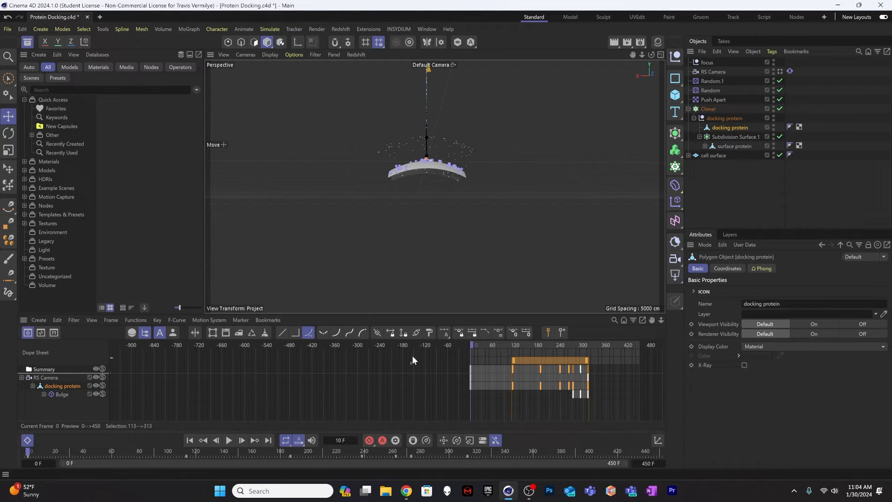
{"action": "left_click_drag", "start_coordinate": [459, 343], "coordinate": [475, 389]}
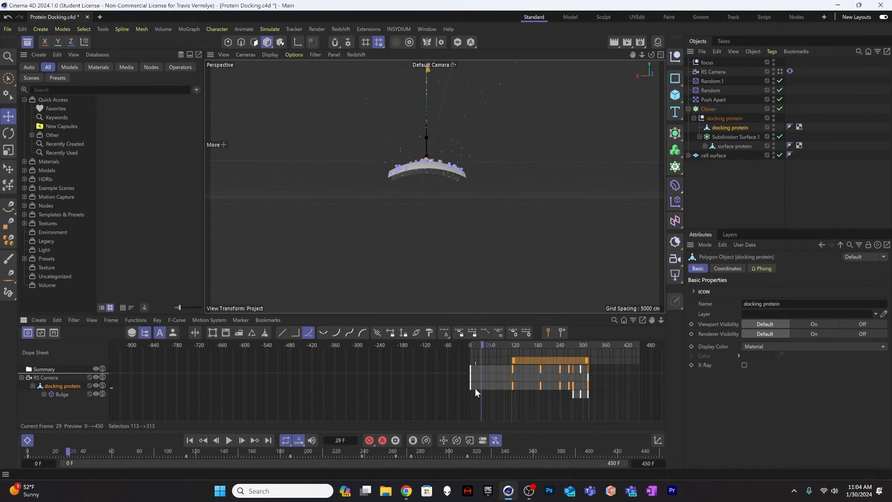
Step: Shift the docking protein's frame 0 keyframe back to frame -119 and scrub back to frame 0
{"action": "left_click", "coordinate": [470, 386]}
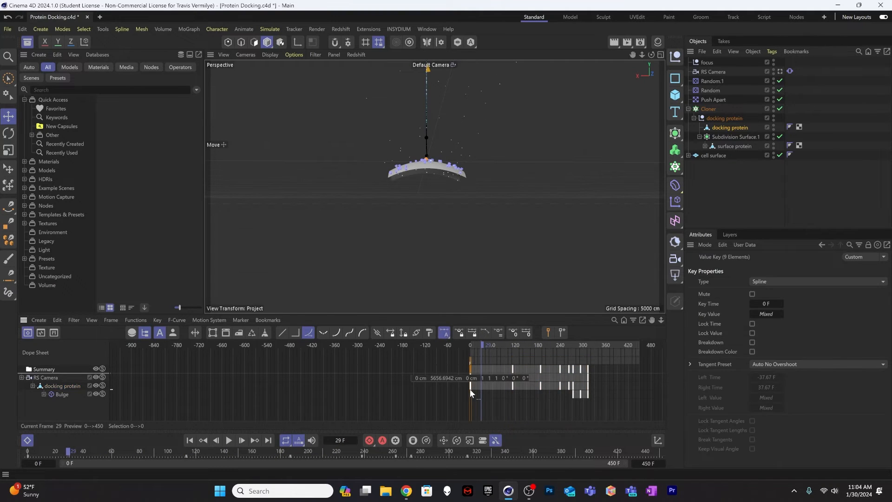
{"action": "left_click_drag", "start_coordinate": [471, 387], "coordinate": [425, 386]}
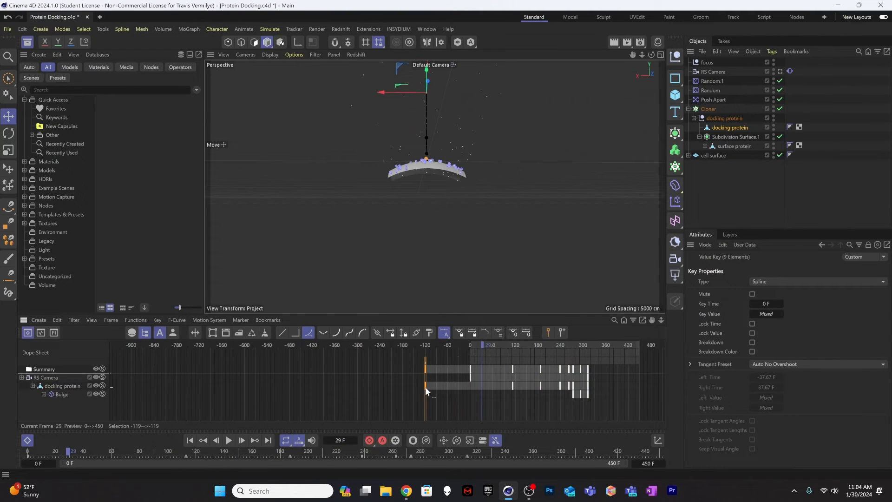
{"action": "left_click_drag", "start_coordinate": [460, 344], "coordinate": [369, 344]}
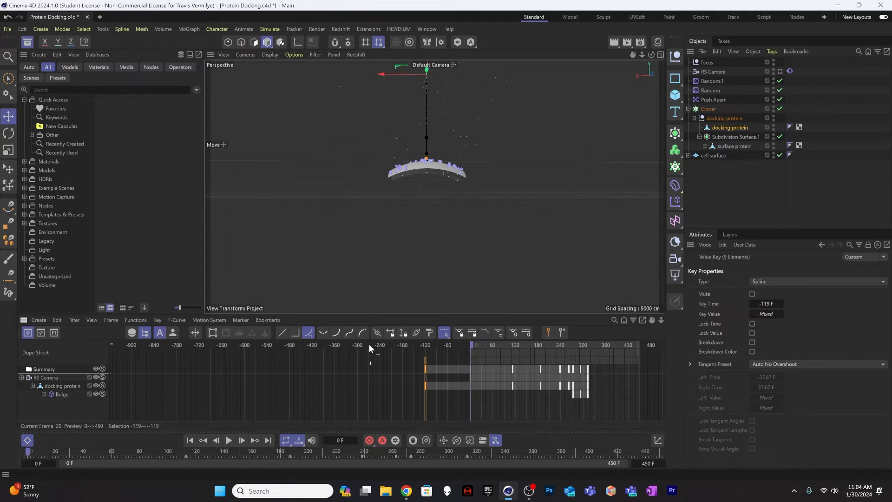
Step: Play the animation and examine the proteins' descent through the RS Camera
{"action": "key", "text": "F8"}
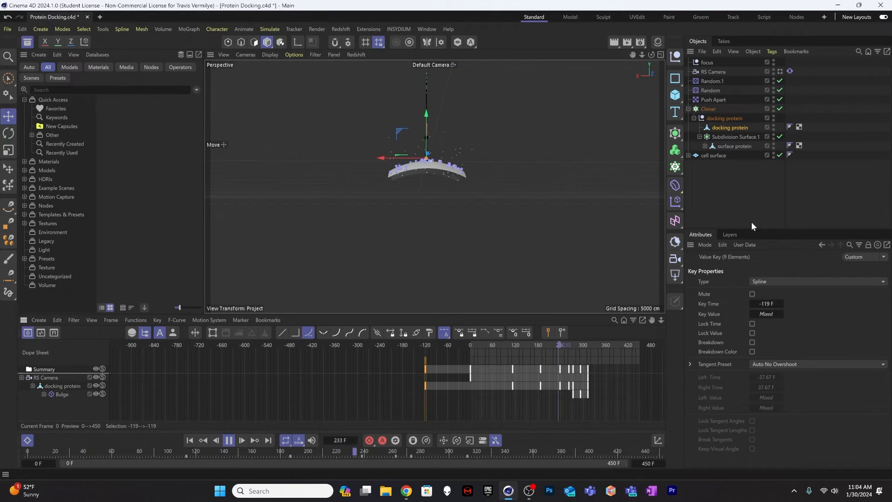
{"action": "left_click", "coordinate": [781, 72]}
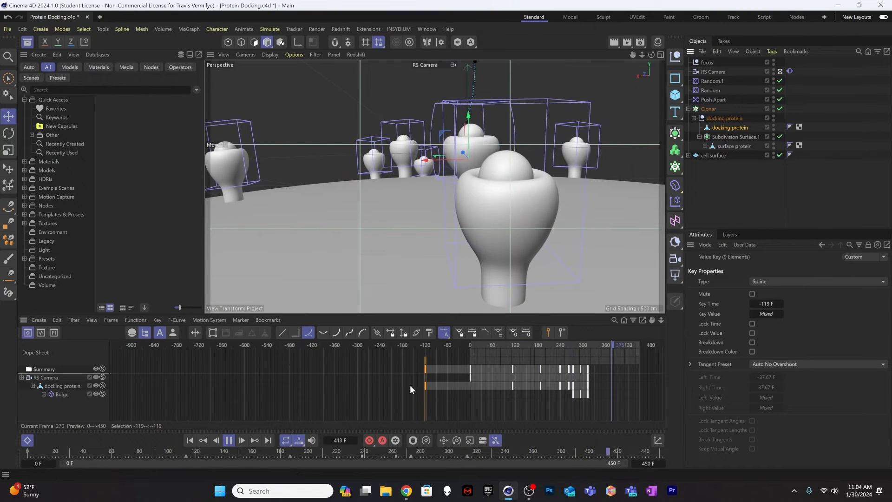
{"action": "left_click", "coordinate": [193, 440]}
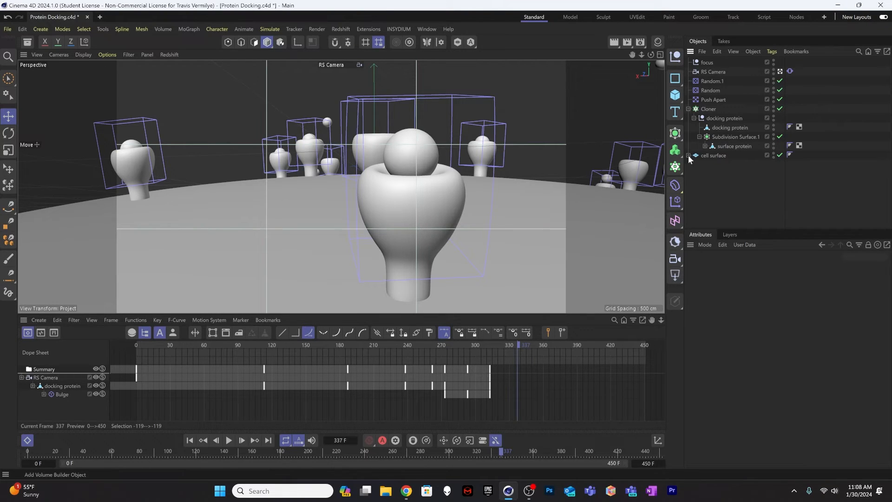
Step: Add a Redshift Dome Light, start the IPR render and move to frame 55
{"action": "left_click", "coordinate": [676, 279]}
{"action": "left_click", "coordinate": [713, 356]}
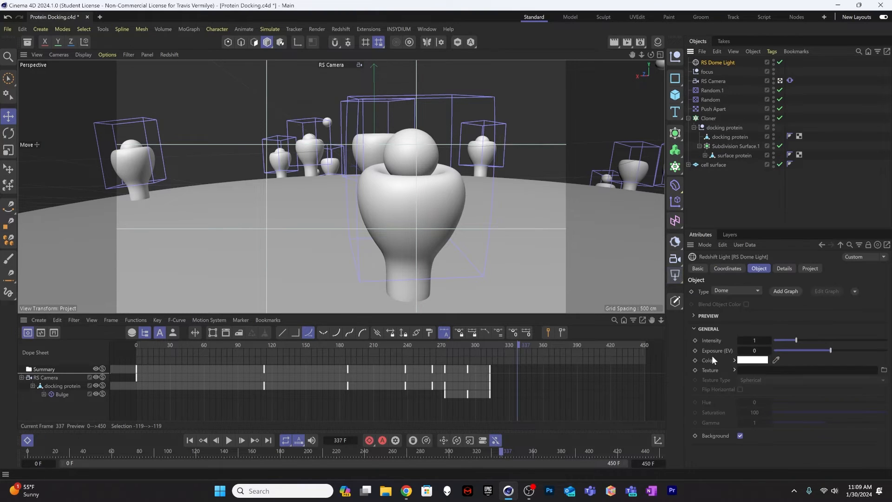
{"action": "left_click", "coordinate": [170, 55]}
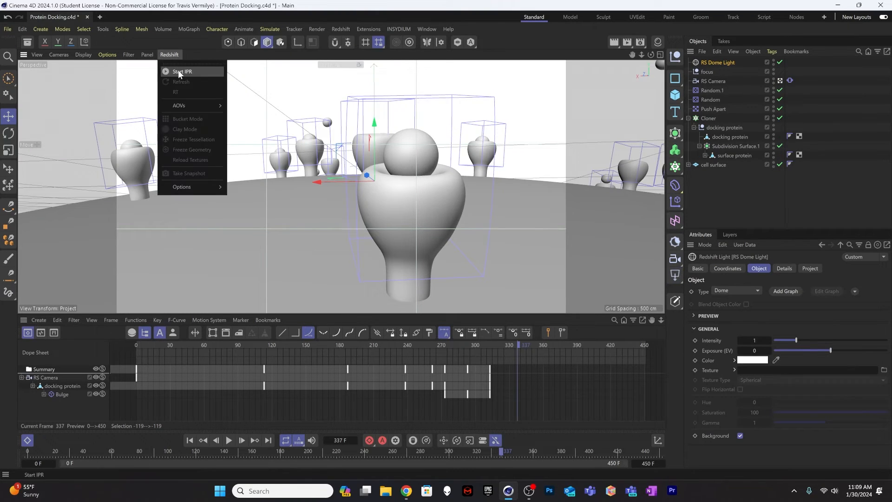
{"action": "left_click", "coordinate": [178, 70]}
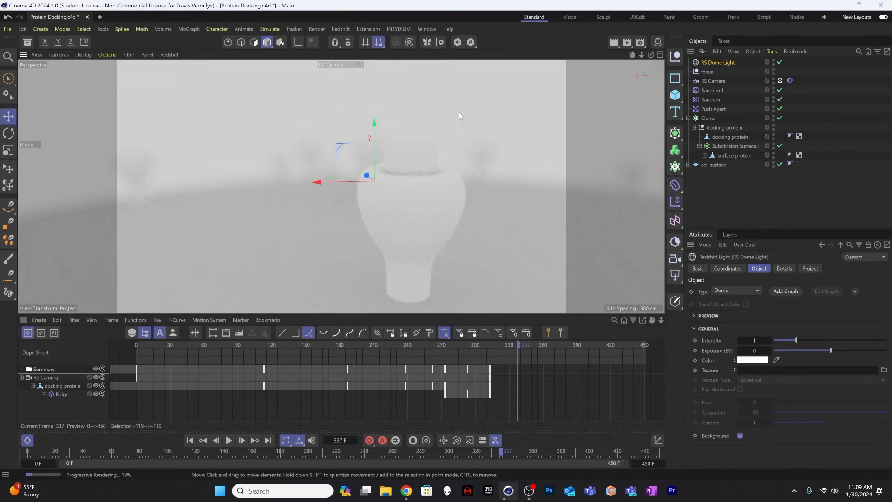
{"action": "left_click", "coordinate": [199, 346]}
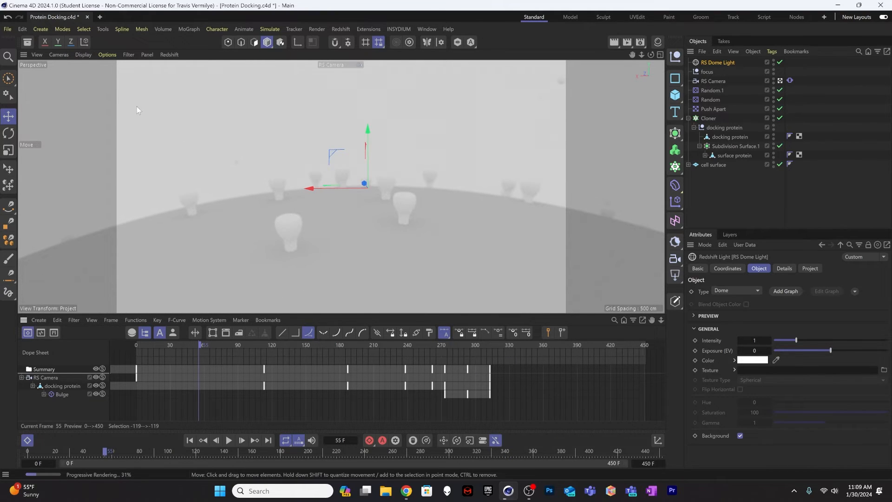
Step: Find the jhdri-v1 interior HDRI in the asset library and assign it as the RS Dome Light's texture
{"action": "left_click", "coordinate": [27, 44]}
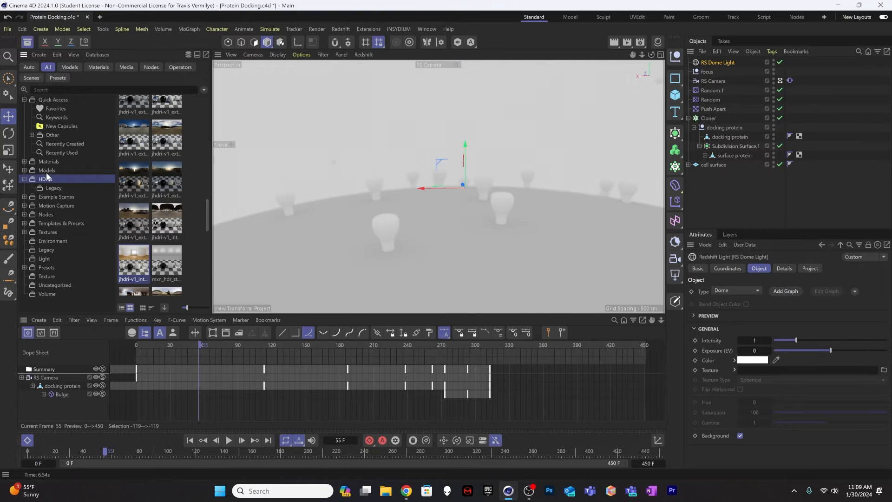
{"action": "scroll", "coordinate": [125, 219], "scroll_direction": "down", "scroll_amount": 3}
{"action": "scroll", "coordinate": [130, 209], "scroll_direction": "up", "scroll_amount": 2}
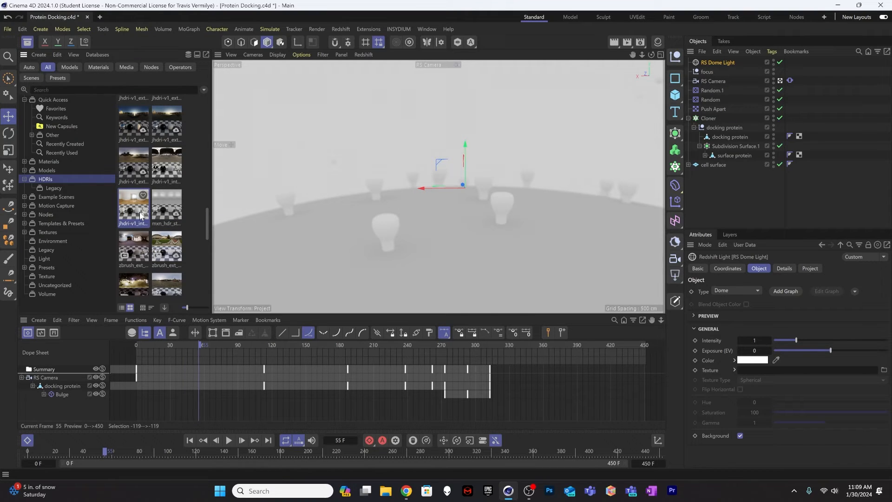
{"action": "left_click_drag", "start_coordinate": [139, 216], "coordinate": [737, 201]}
{"action": "left_click_drag", "start_coordinate": [795, 285], "coordinate": [805, 372]}
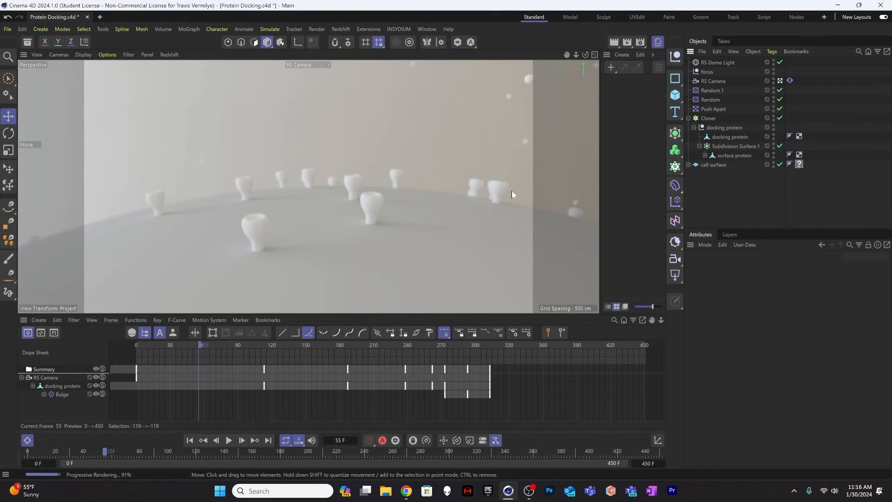
Step: At frame 187, widen the material area, create a Redshift Standard material and name it cell
{"action": "left_click_drag", "start_coordinate": [436, 346], "coordinate": [349, 344]}
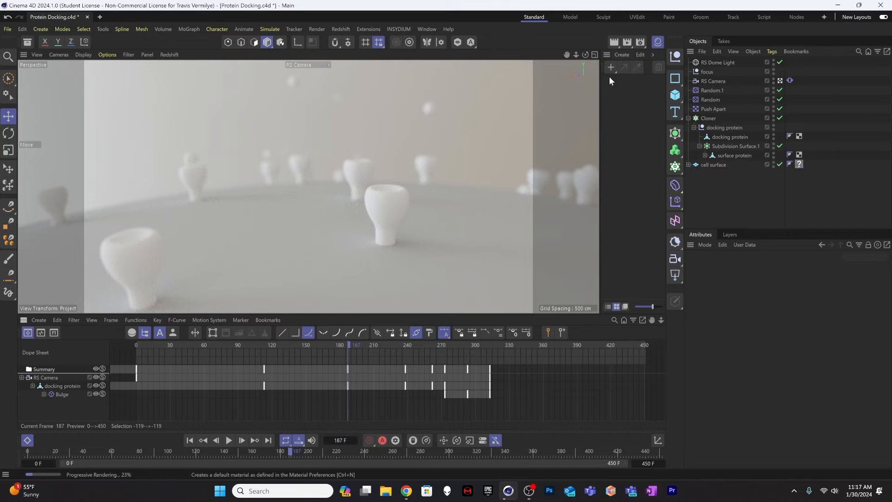
{"action": "left_click_drag", "start_coordinate": [601, 81], "coordinate": [470, 87]}
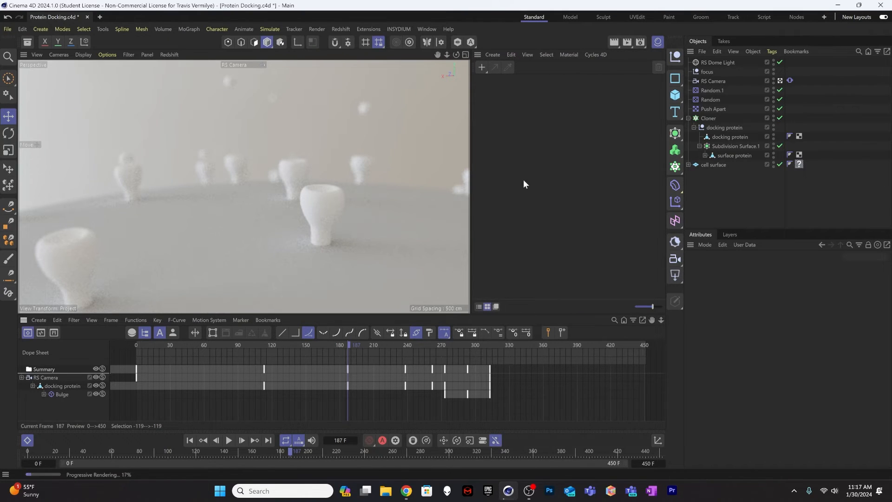
{"action": "left_click", "coordinate": [494, 54]}
{"action": "mouse_move", "coordinate": [505, 82]}
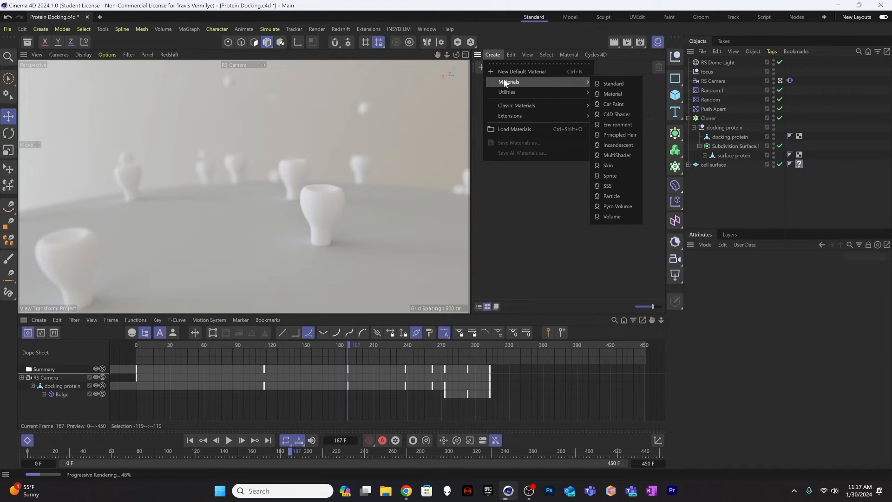
{"action": "left_click", "coordinate": [610, 84]}
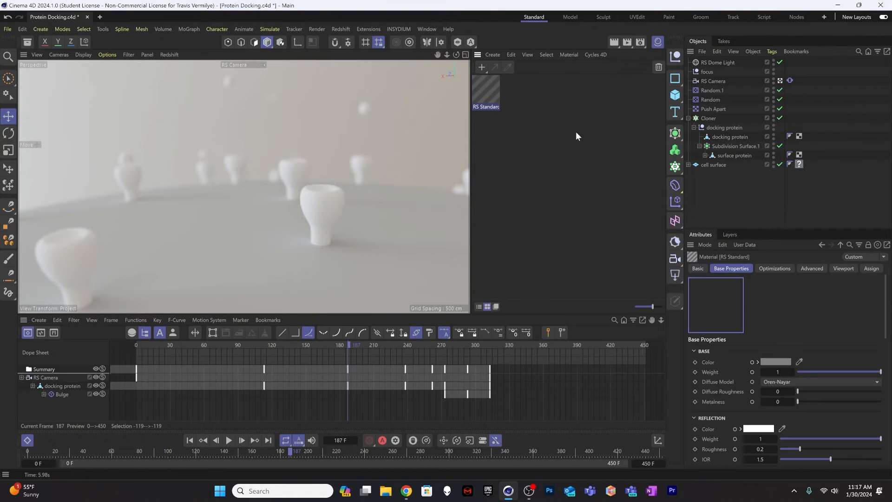
{"action": "double_click", "coordinate": [485, 106]}
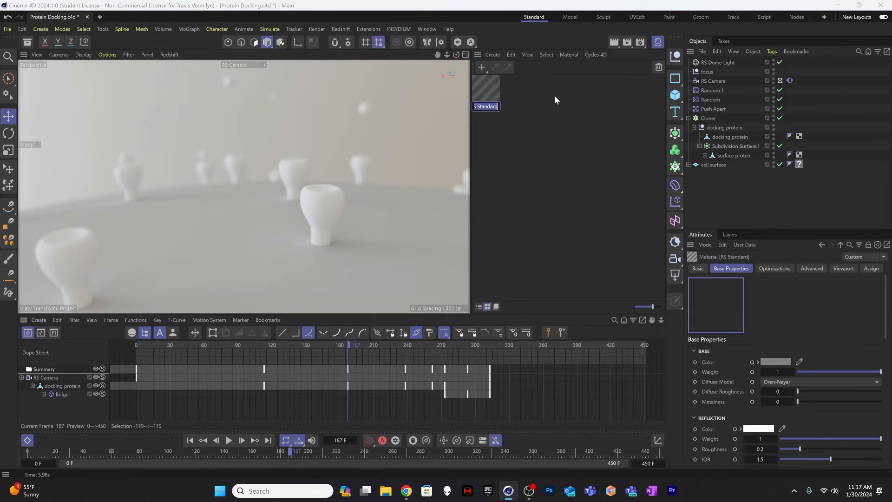
{"action": "type", "text": "ce"}
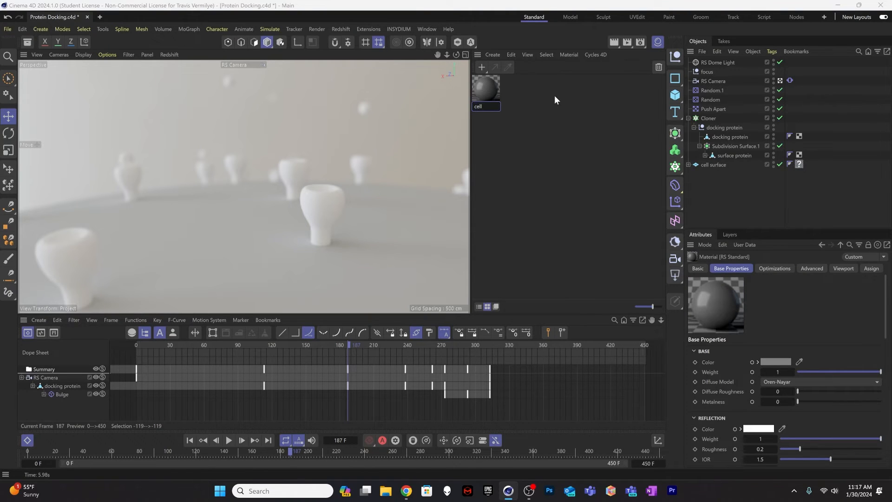
{"action": "type", "text": "ll"}
{"action": "key", "text": "Return"}
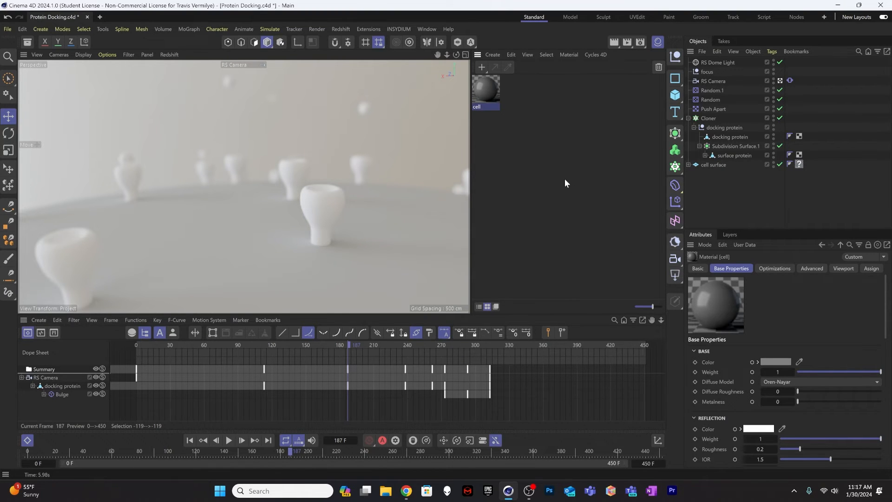
Step: Paste two copies of the cell material and rename two of the three materials surface protein and docking protein
{"action": "key", "text": "ctrl+v"}
{"action": "key", "text": "ctrl+v"}
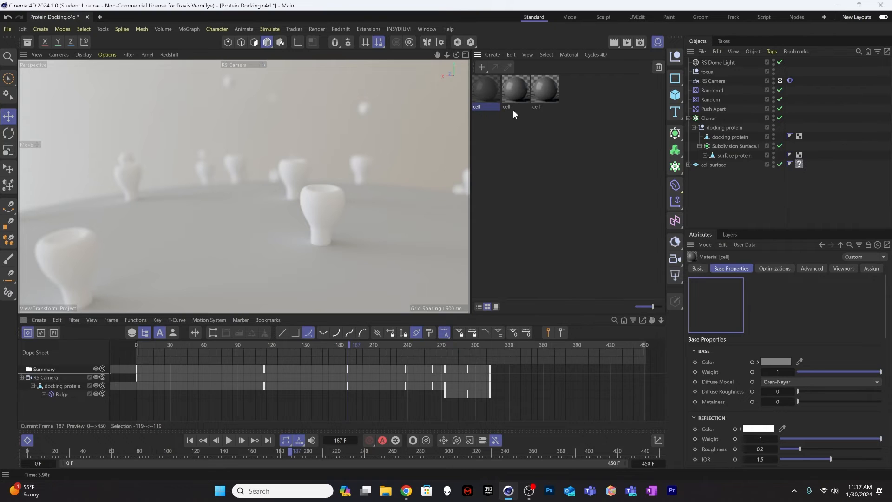
{"action": "double_click", "coordinate": [489, 107]}
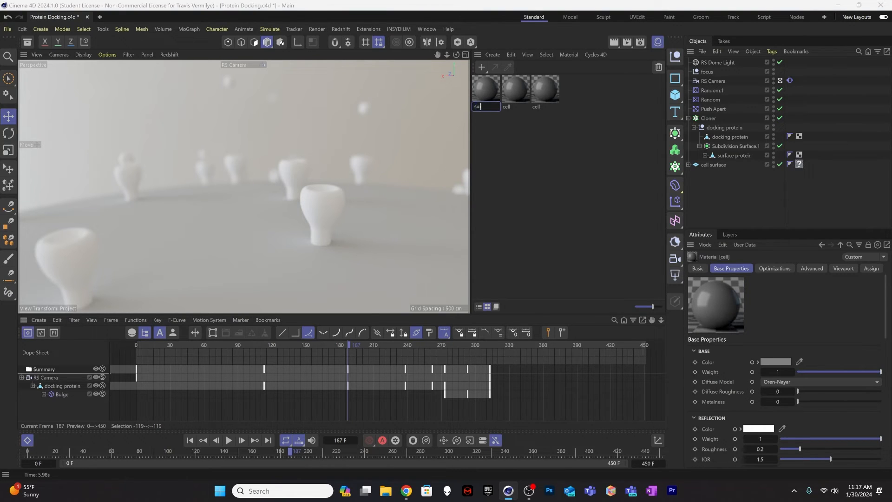
{"action": "type", "text": "surface protein"}
{"action": "key", "text": "Return"}
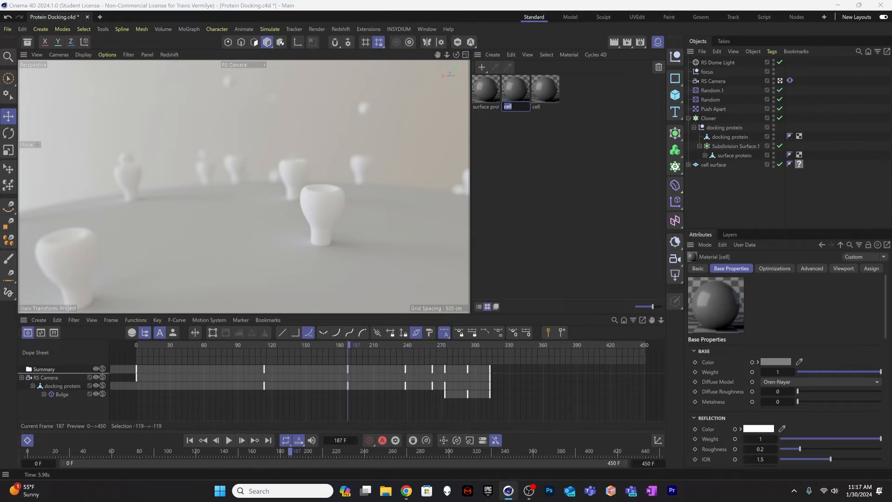
{"action": "type", "text": "docking prote"}
{"action": "type", "text": "in"}
{"action": "key", "text": "Return"}
{"action": "left_click", "coordinate": [521, 128]}
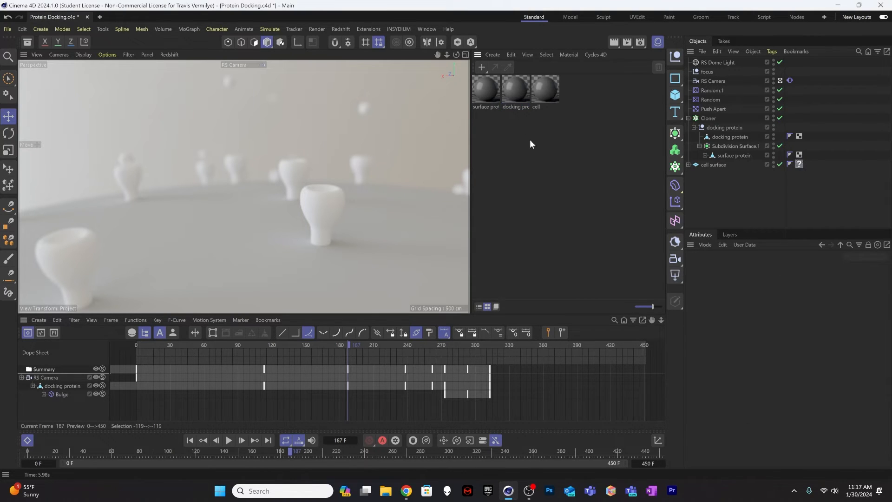
Step: Delete the missing-material tag from the cell surface object
{"action": "left_click", "coordinate": [514, 99]}
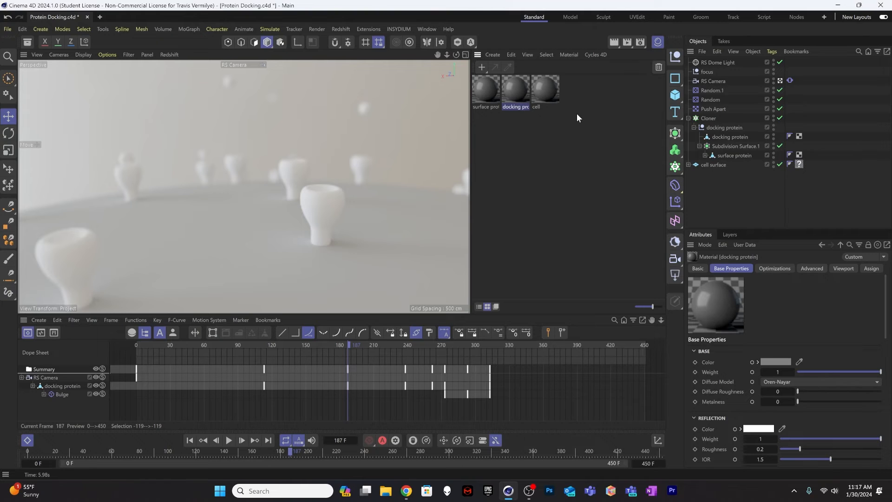
{"action": "left_click", "coordinate": [799, 164]}
{"action": "key", "text": "Delete"}
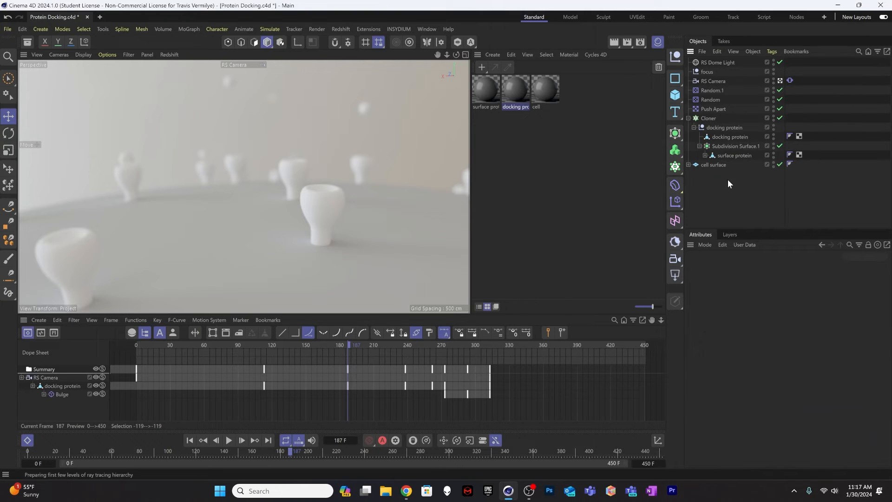
{"action": "left_click", "coordinate": [560, 129]}
Step: Apply the cell, surface protein and docking protein materials to their matching objects and check the docking protein's material tag
{"action": "left_click", "coordinate": [548, 96]}
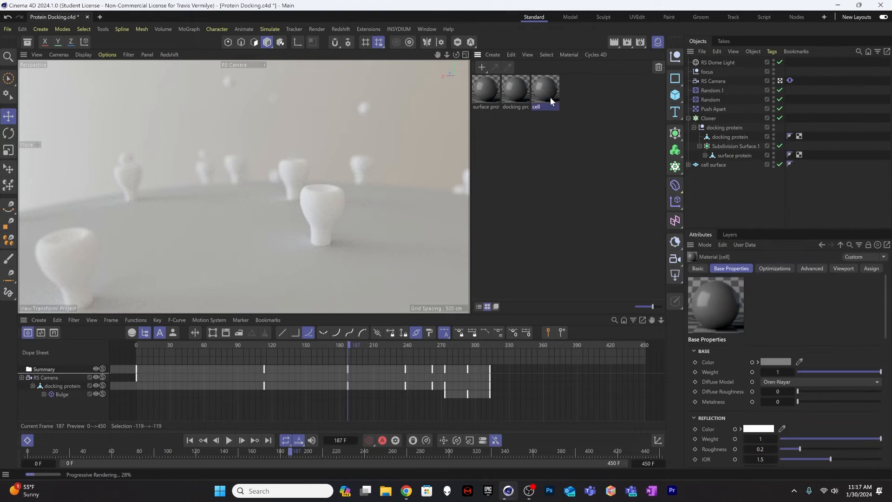
{"action": "left_click_drag", "start_coordinate": [473, 256], "coordinate": [442, 265]}
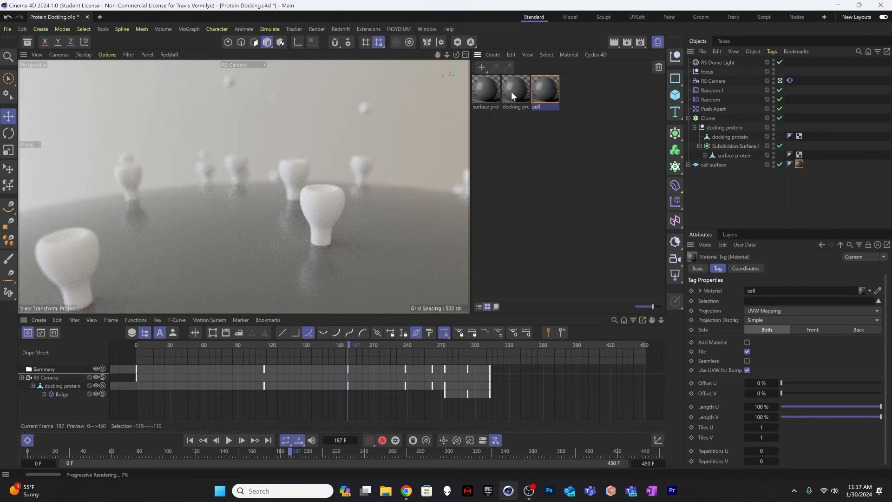
{"action": "mouse_move", "coordinate": [495, 95]}
{"action": "left_mouse_down"}
{"action": "mouse_move", "coordinate": [424, 190]}
{"action": "mouse_move", "coordinate": [325, 205]}
{"action": "left_mouse_up"}
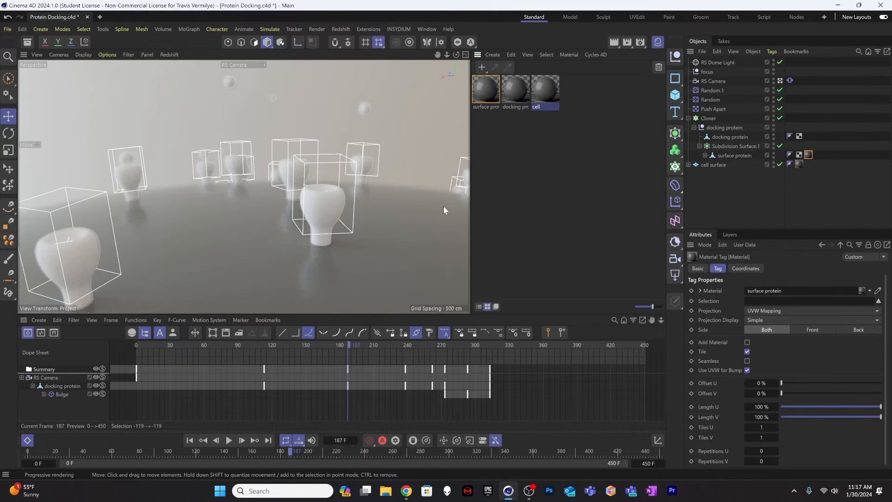
{"action": "left_click_drag", "start_coordinate": [518, 90], "coordinate": [364, 108]}
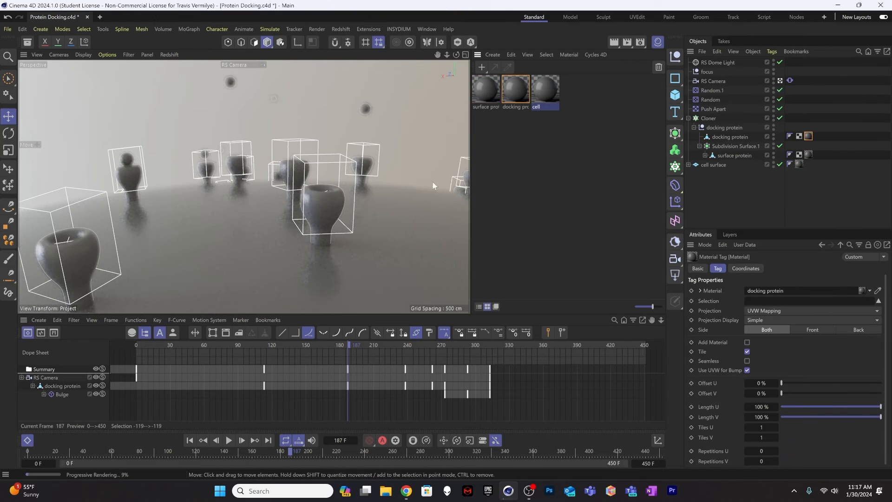
{"action": "left_click", "coordinate": [744, 183]}
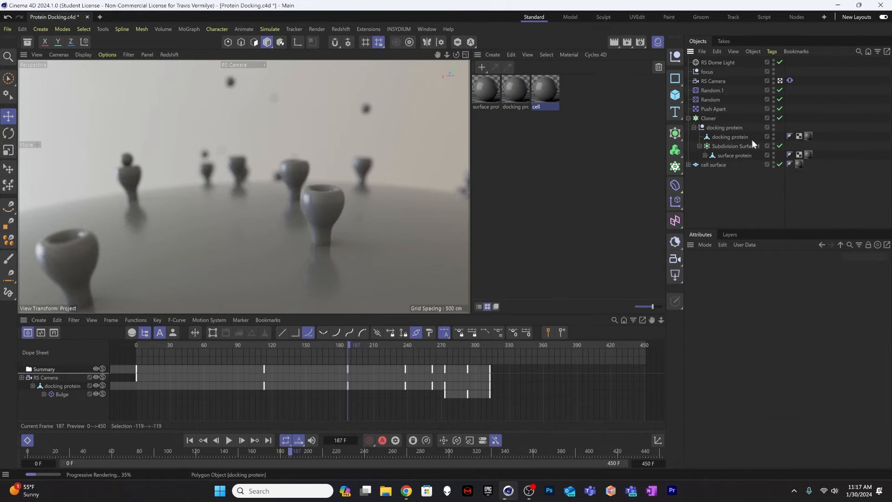
{"action": "left_click", "coordinate": [809, 136]}
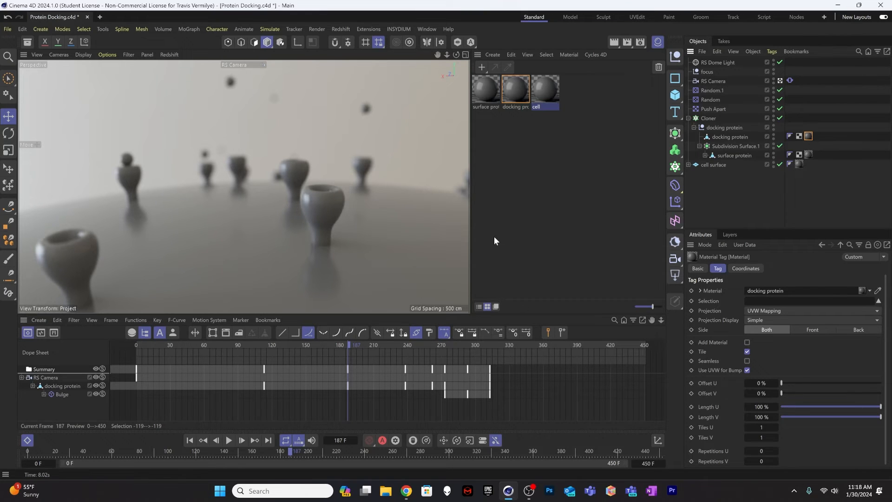
{"action": "left_click", "coordinate": [716, 189]}
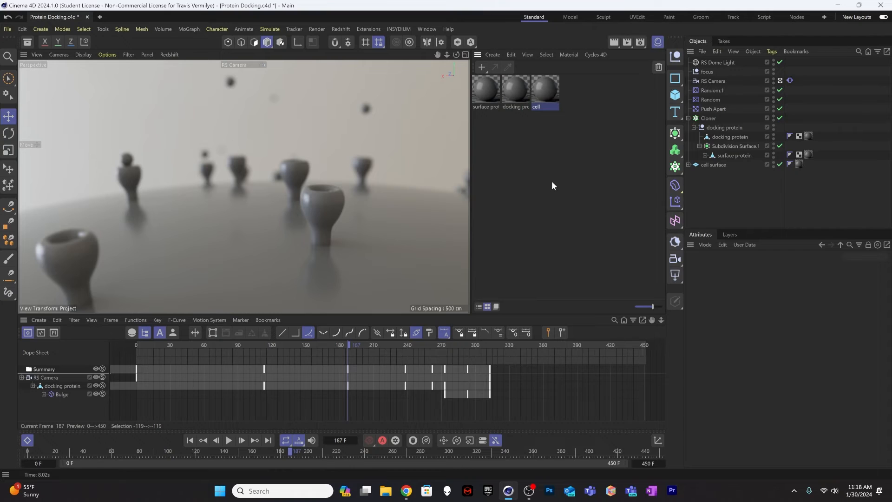
Step: Inspect the node graphs and base properties of the surface protein and cell materials
{"action": "left_click", "coordinate": [501, 125]}
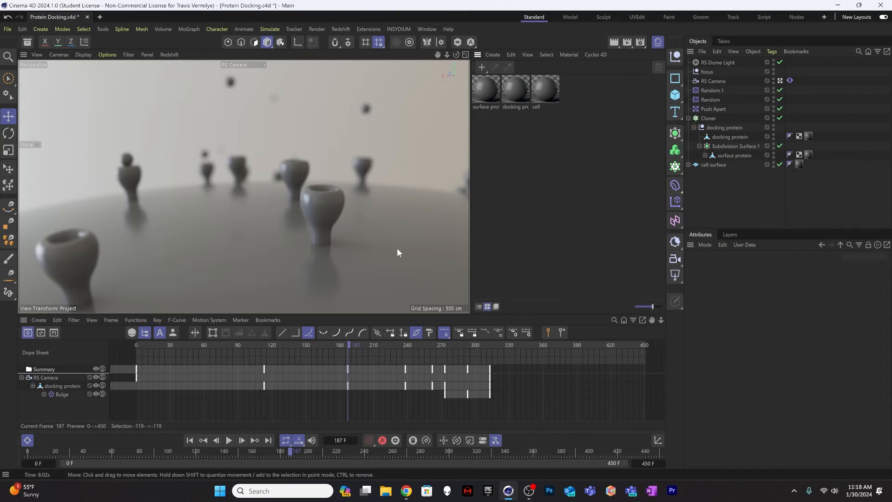
{"action": "left_click", "coordinate": [518, 96]}
{"action": "left_click", "coordinate": [487, 97]}
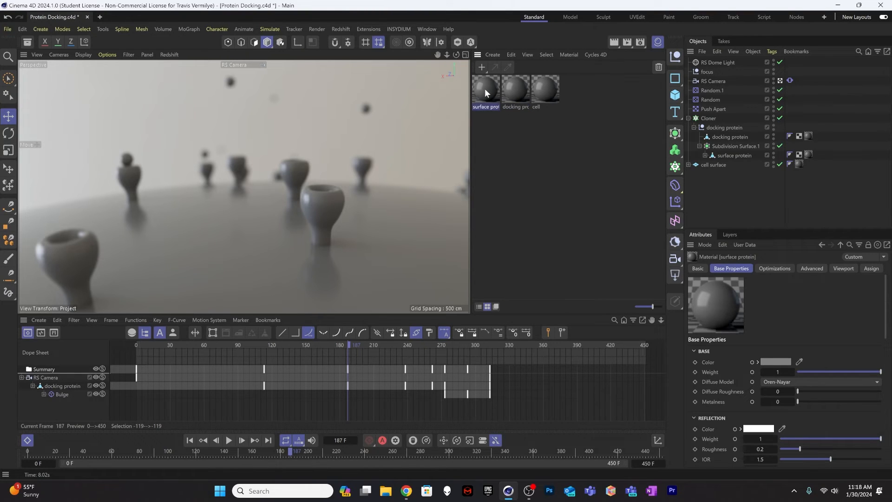
{"action": "double_click", "coordinate": [484, 89]}
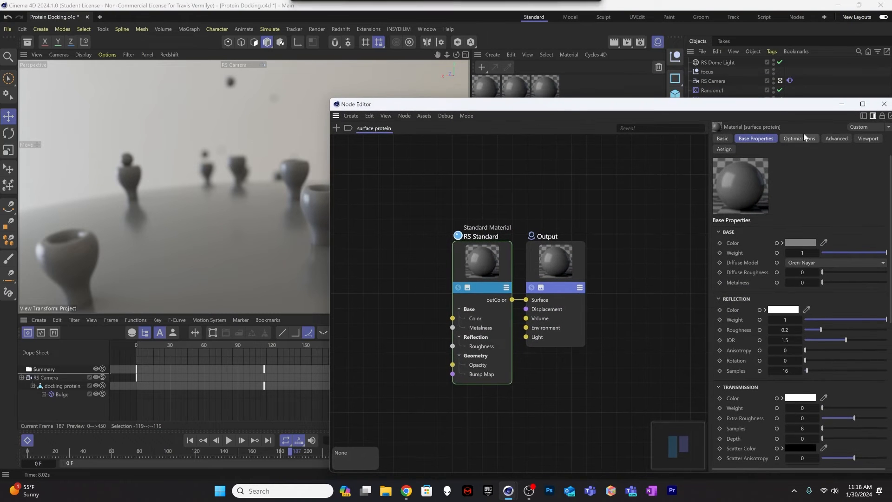
{"action": "left_click", "coordinate": [884, 104]}
{"action": "double_click", "coordinate": [550, 90]}
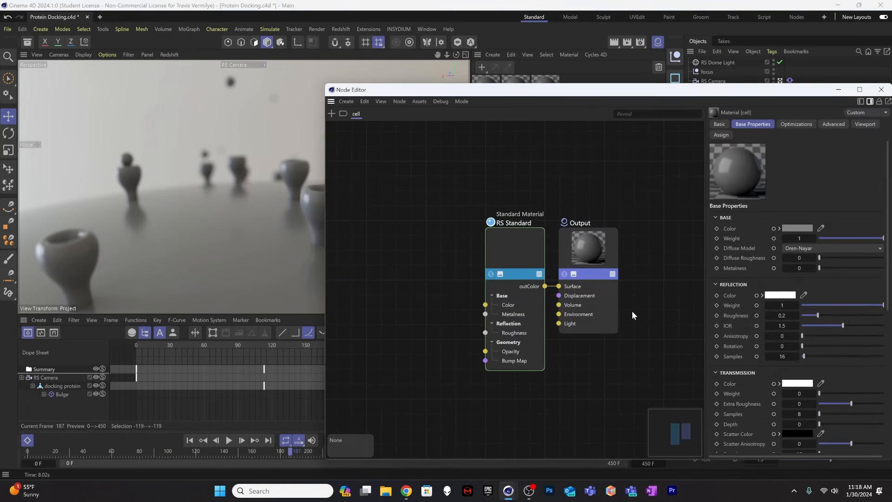
{"action": "left_click", "coordinate": [882, 89]}
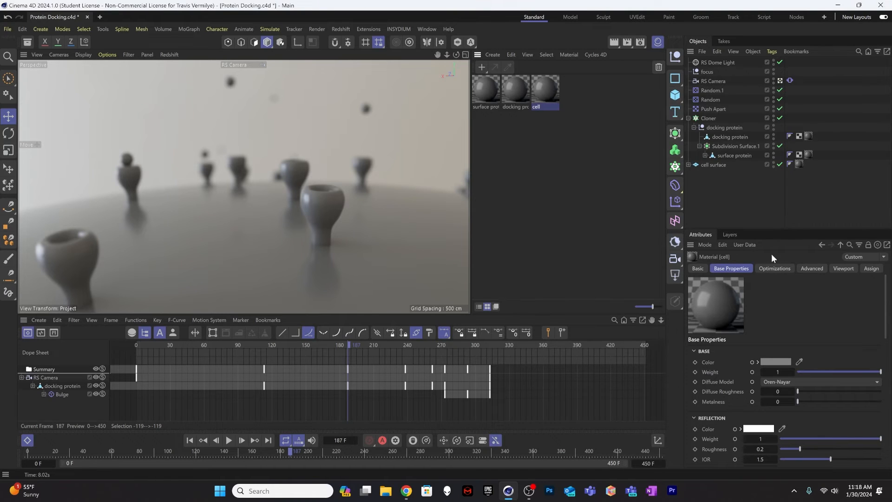
Step: Enlarge the material attributes area and set the cell material's base color to a muted blue, RGB 50, 88, 122
{"action": "left_click_drag", "start_coordinate": [772, 228], "coordinate": [772, 191]}
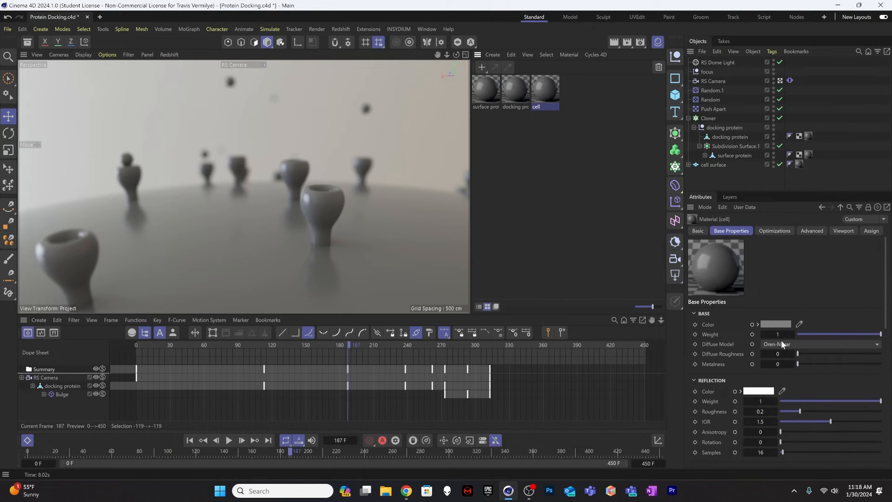
{"action": "left_click", "coordinate": [755, 325]}
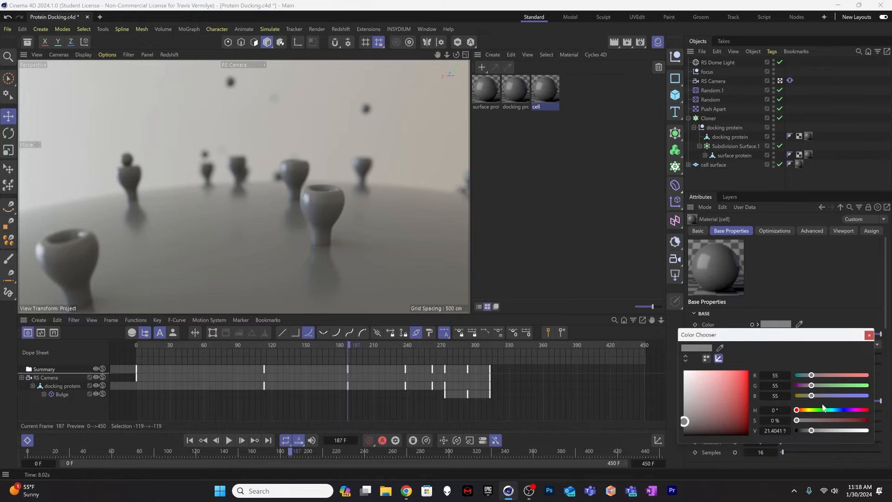
{"action": "left_click_drag", "start_coordinate": [823, 407], "coordinate": [837, 410]}
{"action": "left_click", "coordinate": [732, 405]}
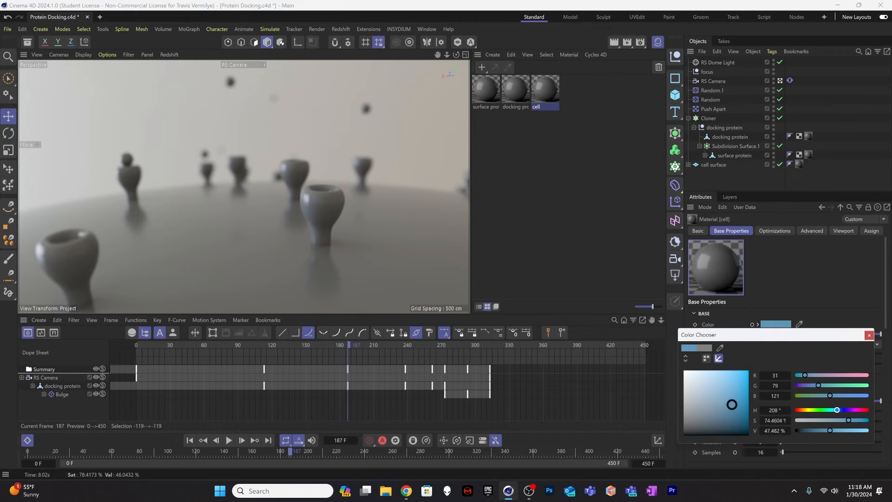
{"action": "left_click_drag", "start_coordinate": [732, 405], "coordinate": [721, 404]}
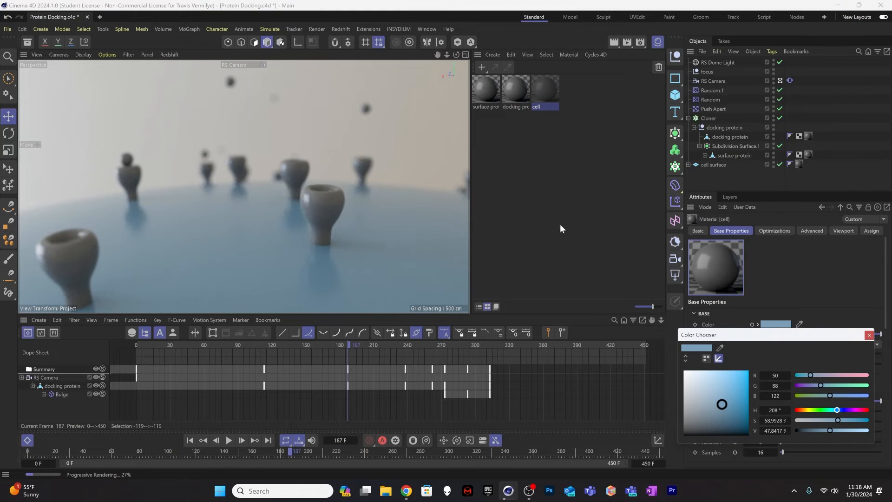
{"action": "left_click", "coordinate": [869, 335]}
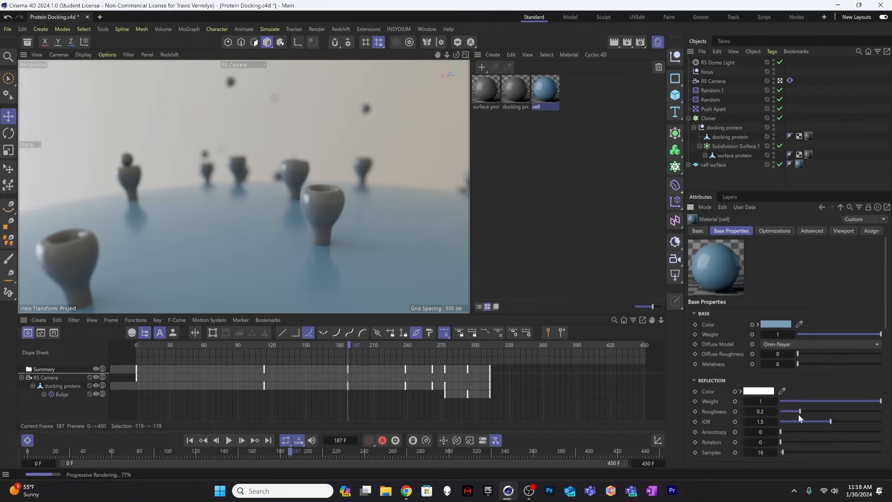
Step: Set the cell material's reflection roughness to 0.5 and deselect the material
{"action": "double_click", "coordinate": [764, 412]}
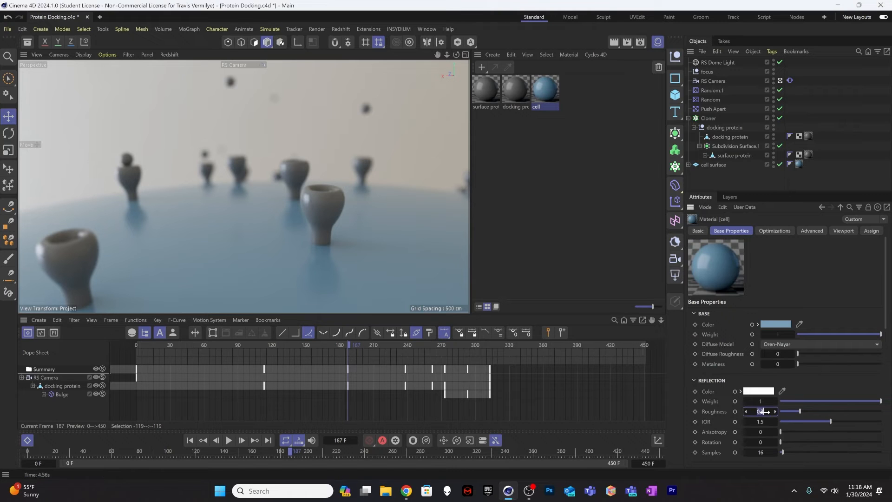
{"action": "type", "text": ".5"}
{"action": "key", "text": "Return"}
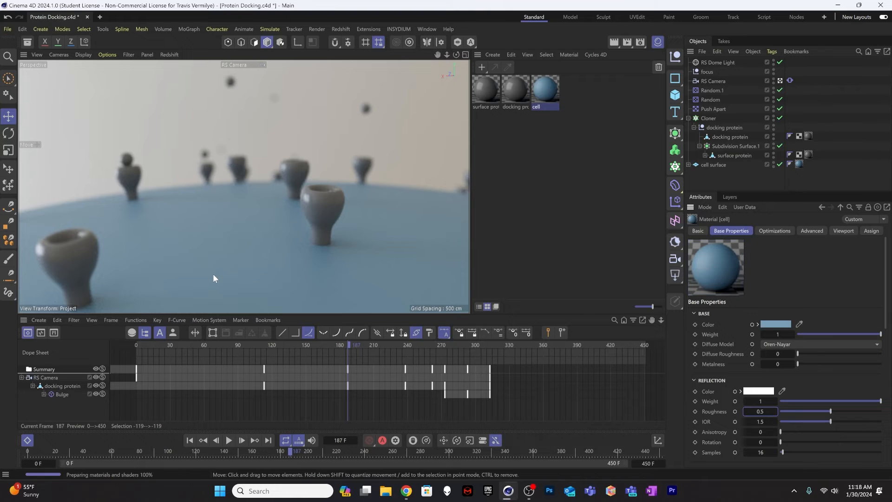
{"action": "left_click", "coordinate": [515, 115]}
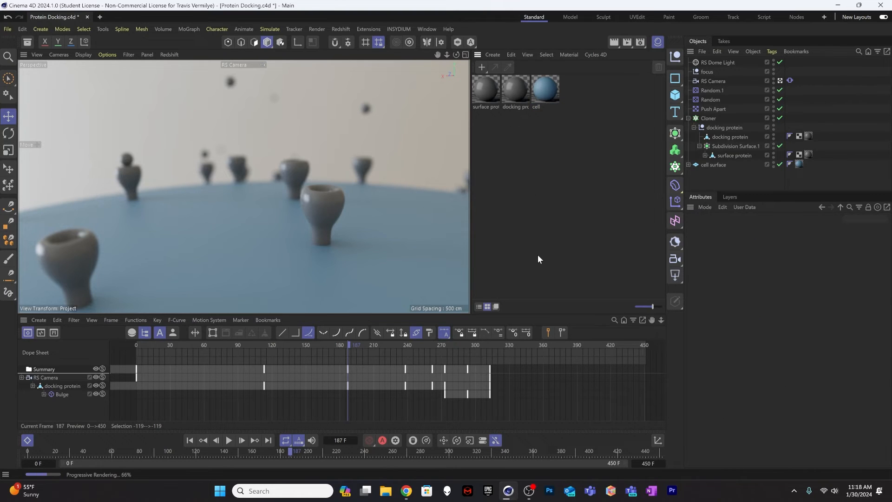
Step: Set the surface protein material's base color to a pale peach with hue 15°, saturation 40% and value 66%
{"action": "left_click", "coordinate": [512, 86]}
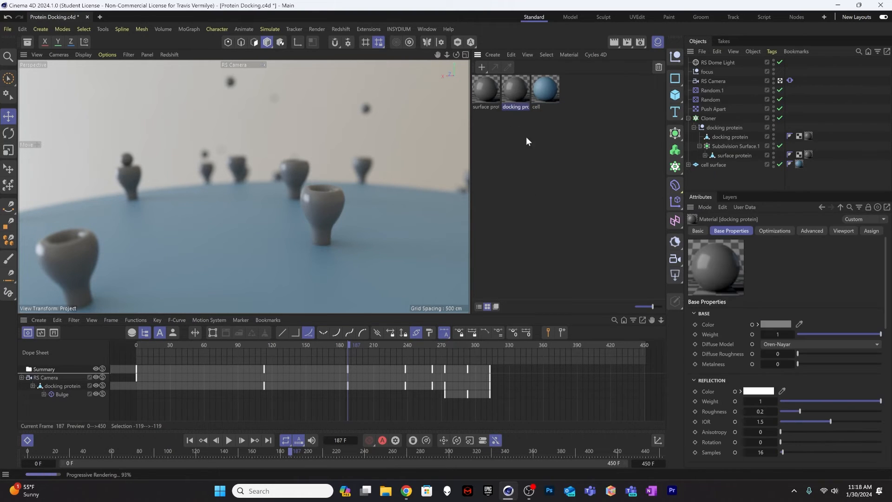
{"action": "left_click", "coordinate": [483, 93]}
{"action": "left_click", "coordinate": [778, 324]}
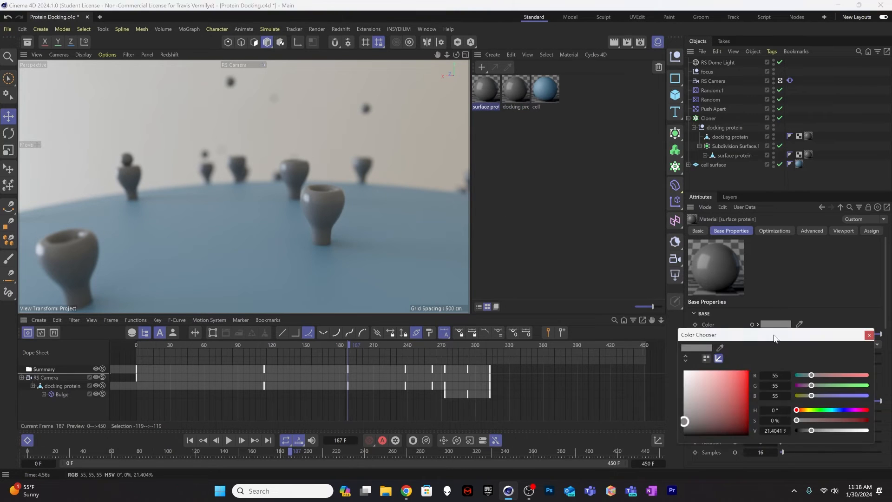
{"action": "left_click_drag", "start_coordinate": [831, 376], "coordinate": [814, 389]}
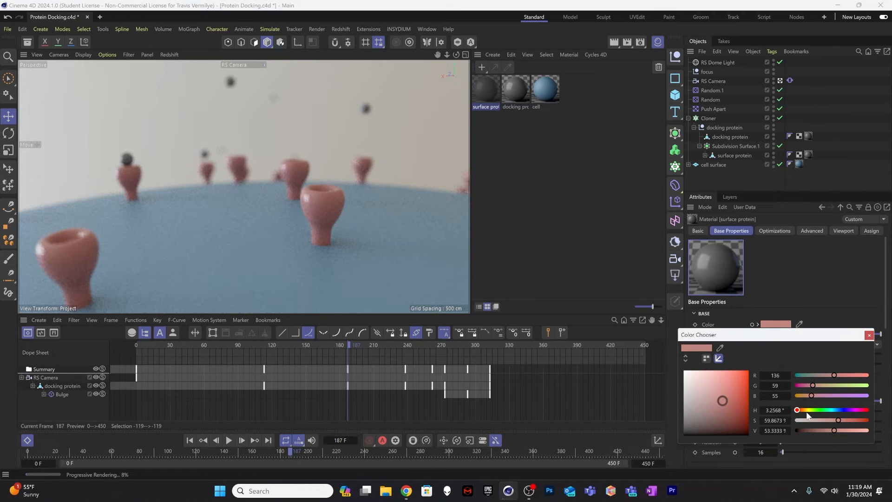
{"action": "left_click_drag", "start_coordinate": [823, 421], "coordinate": [842, 431]}
{"action": "left_click_drag", "start_coordinate": [798, 411], "coordinate": [800, 412]}
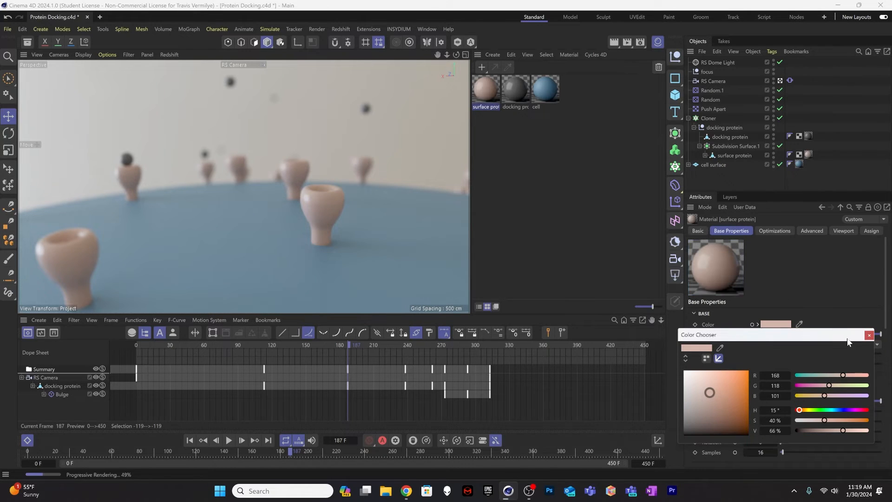
{"action": "left_click", "coordinate": [869, 336]}
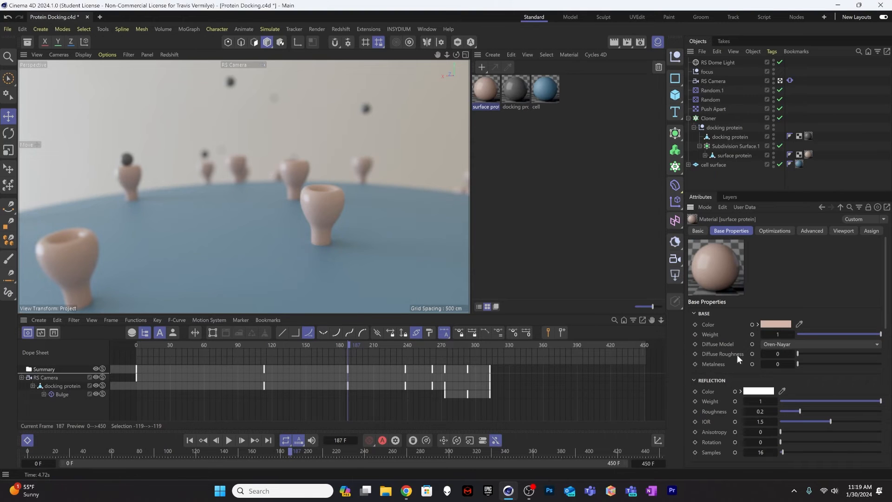
Step: Set the surface protein material's reflection roughness to 0.5 and deselect the material
{"action": "left_click", "coordinate": [761, 411]}
{"action": "type", "text": "0.5"}
{"action": "key", "text": "Return"}
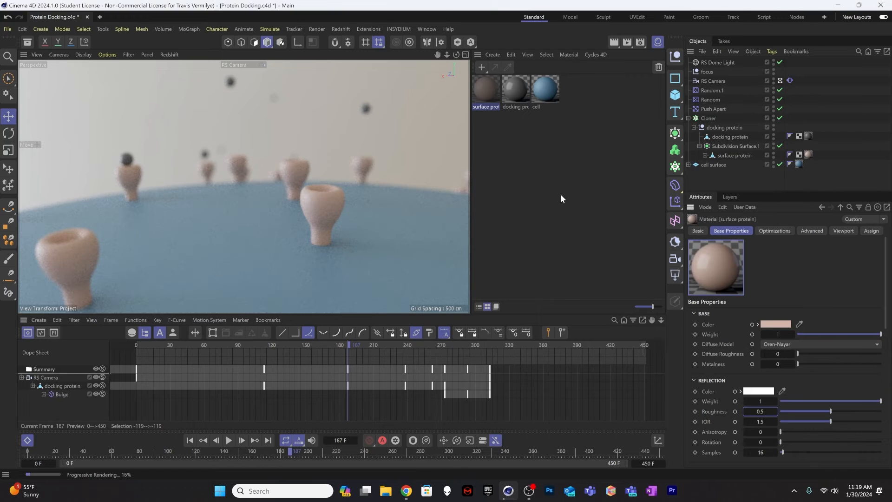
{"action": "left_click", "coordinate": [562, 195]}
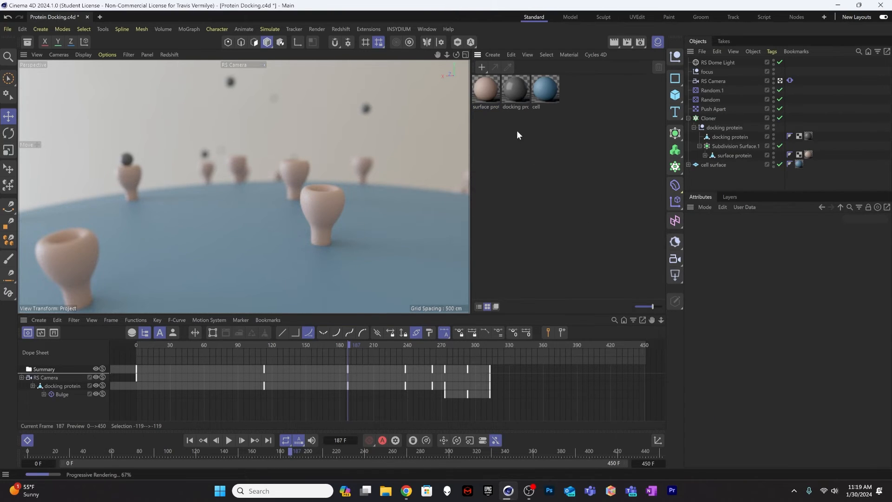
Step: Change the docking protein material's base color to a light mint green
{"action": "left_click", "coordinate": [516, 91]}
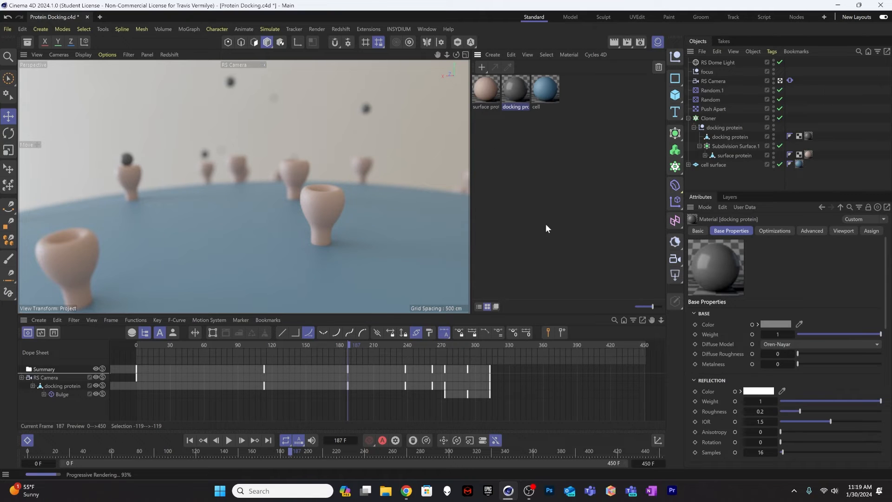
{"action": "left_click", "coordinate": [783, 322]}
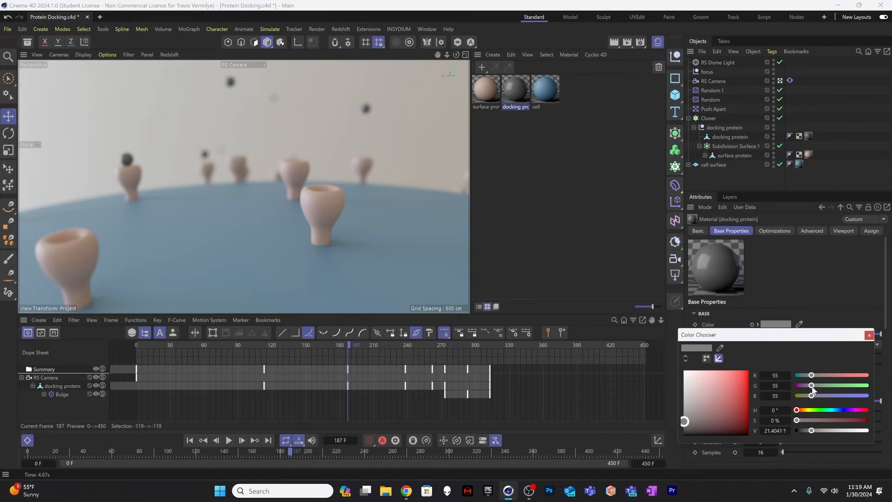
{"action": "left_click_drag", "start_coordinate": [812, 386], "coordinate": [827, 412]}
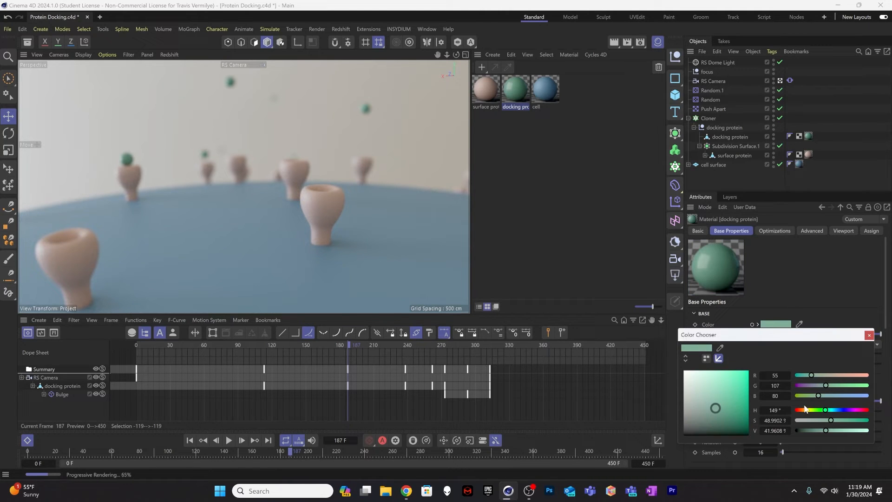
{"action": "left_click_drag", "start_coordinate": [825, 410], "coordinate": [838, 431]}
Step: Scrub the animation to frame 336, back to frame 48 and on to frame 313 to review the material colors
{"action": "left_click_drag", "start_coordinate": [468, 352], "coordinate": [516, 346]}
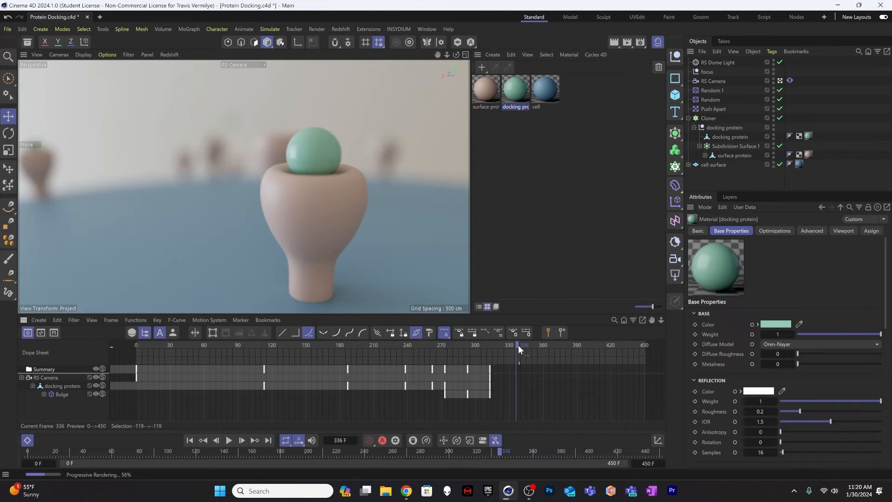
{"action": "left_click_drag", "start_coordinate": [518, 349], "coordinate": [194, 354]}
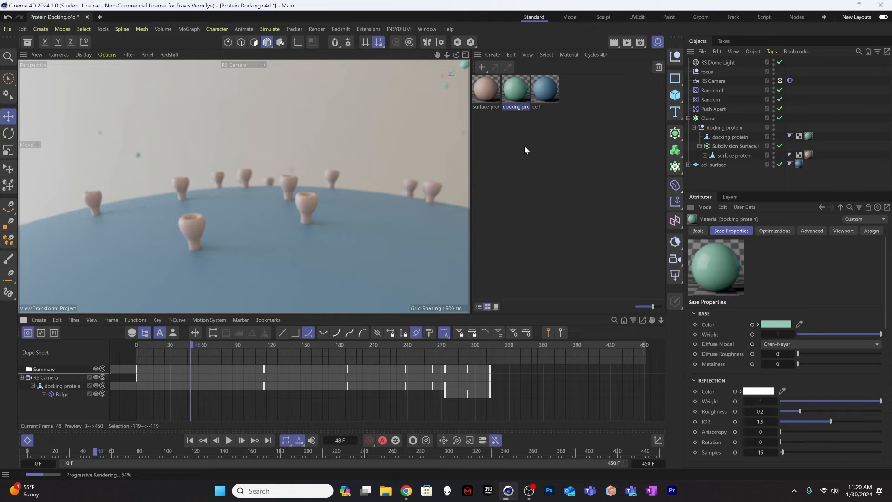
{"action": "left_click_drag", "start_coordinate": [415, 344], "coordinate": [490, 344]}
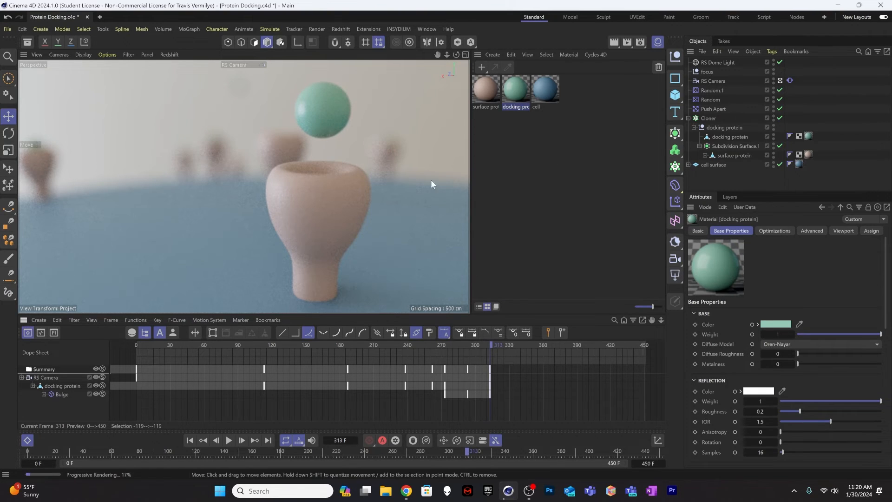
Step: Rotate the RS Dome Light freely, view the lighting at frame 33 and undo the dome's tilt
{"action": "left_click", "coordinate": [718, 63]}
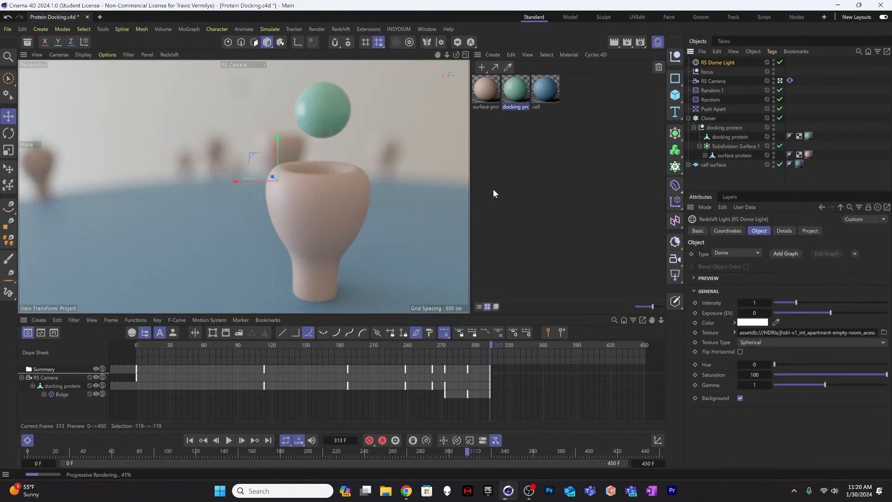
{"action": "key", "text": "r"}
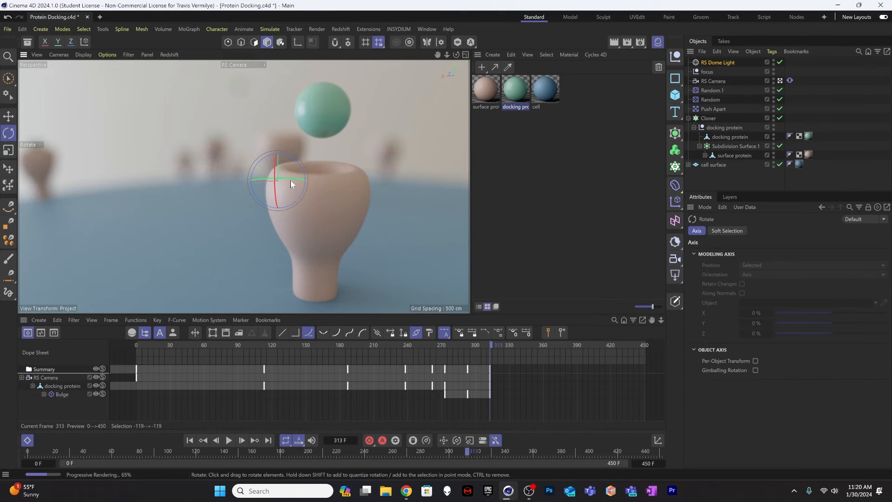
{"action": "mouse_move", "coordinate": [291, 181]}
{"action": "left_mouse_down"}
{"action": "mouse_move", "coordinate": [316, 185]}
{"action": "mouse_move", "coordinate": [280, 182]}
{"action": "mouse_move", "coordinate": [277, 173]}
{"action": "left_mouse_up"}
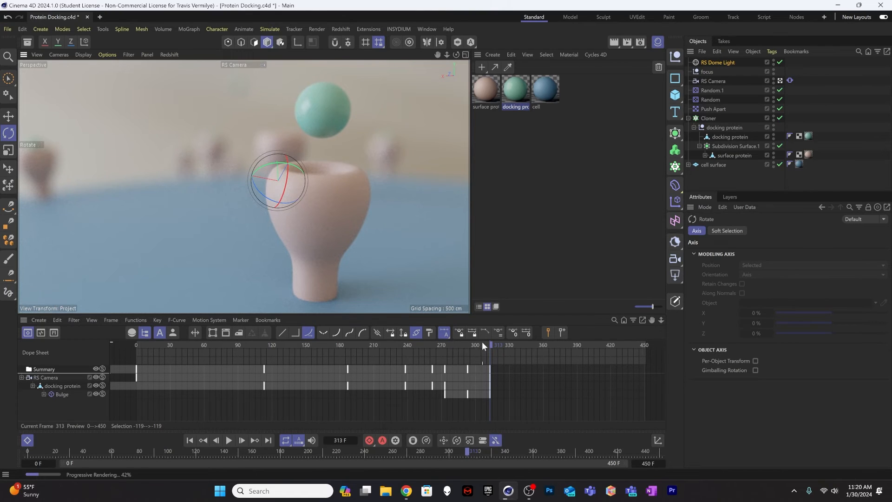
{"action": "left_click_drag", "start_coordinate": [481, 341], "coordinate": [172, 335]}
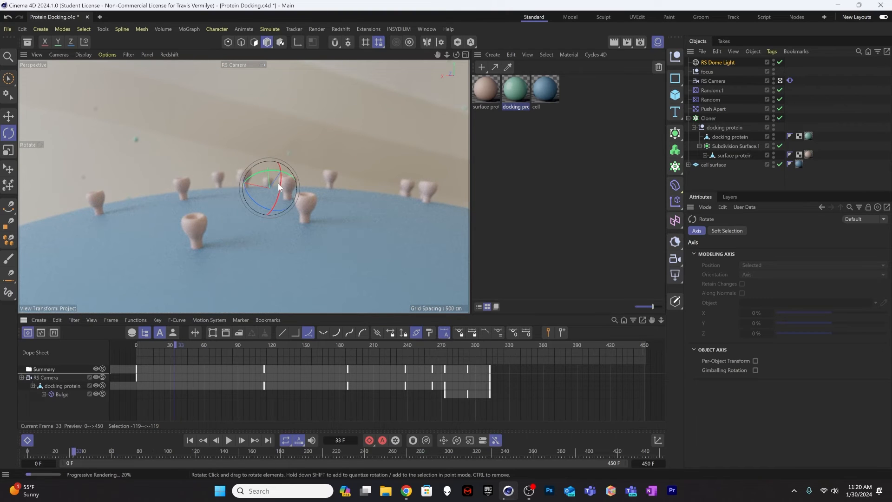
{"action": "key", "text": "ctrl+z"}
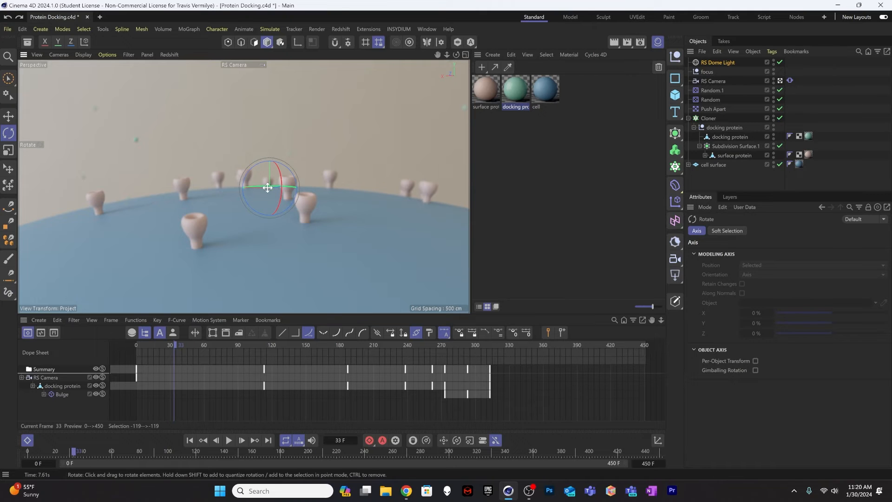
Step: Rotate the RS Dome Light about its vertical axis until a plain wall forms the background, and check the docking close-up at frame 310
{"action": "left_click_drag", "start_coordinate": [272, 187], "coordinate": [293, 187]}
{"action": "left_click_drag", "start_coordinate": [305, 188], "coordinate": [316, 192]}
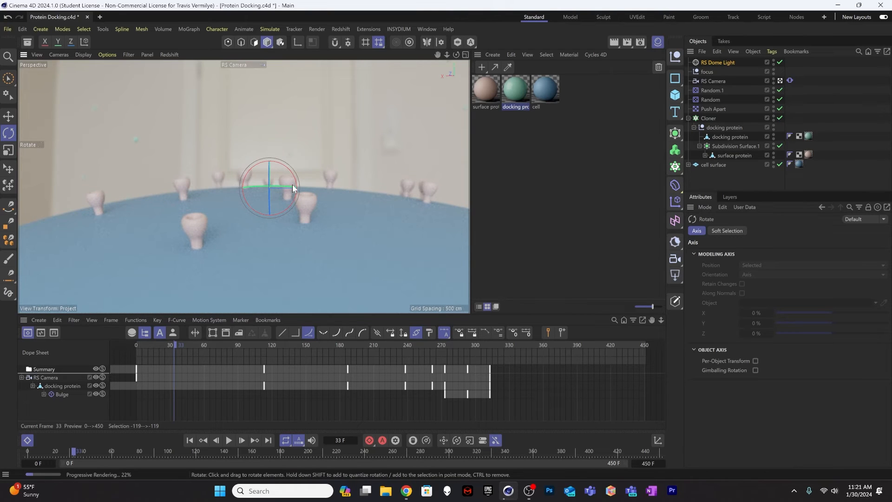
{"action": "left_click_drag", "start_coordinate": [291, 185], "coordinate": [178, 195]}
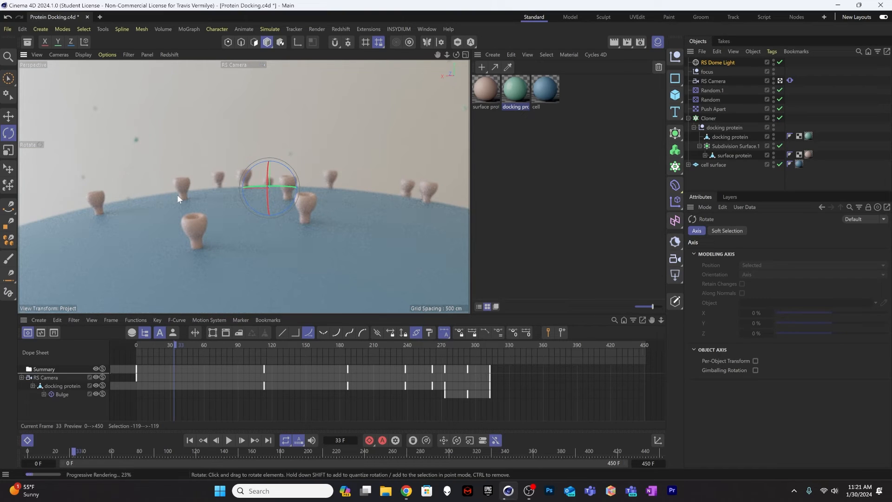
{"action": "left_click", "coordinate": [476, 345]}
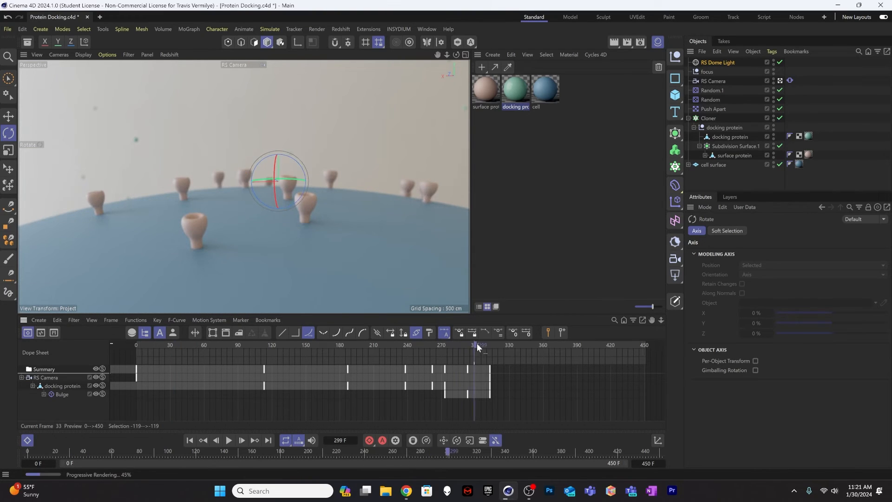
{"action": "left_click_drag", "start_coordinate": [477, 344], "coordinate": [487, 344]}
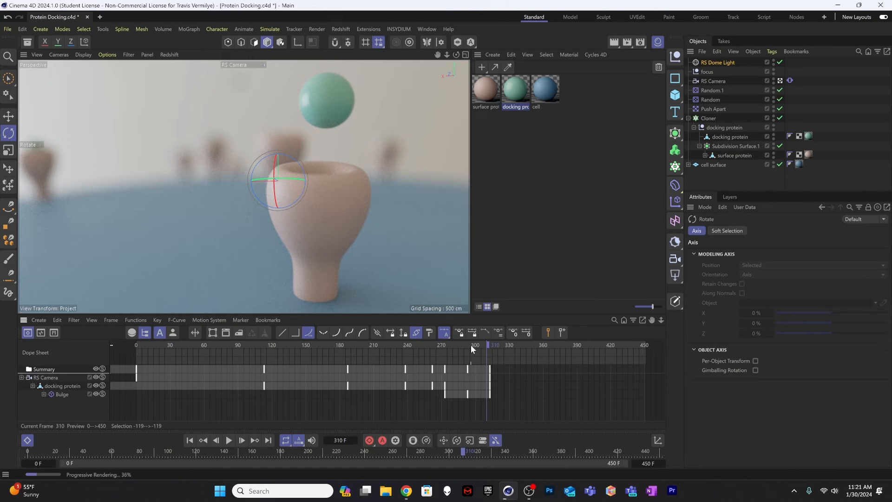
Step: Add a Redshift area light at frame 28 and leave the RS Camera view to see the whole cell surface
{"action": "left_click_drag", "start_coordinate": [470, 344], "coordinate": [169, 340]}
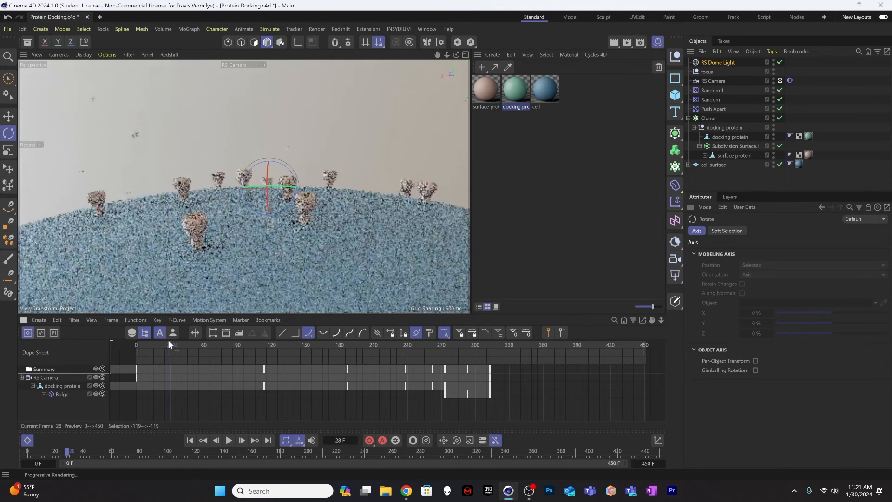
{"action": "left_click", "coordinate": [679, 273]}
{"action": "left_click", "coordinate": [704, 294]}
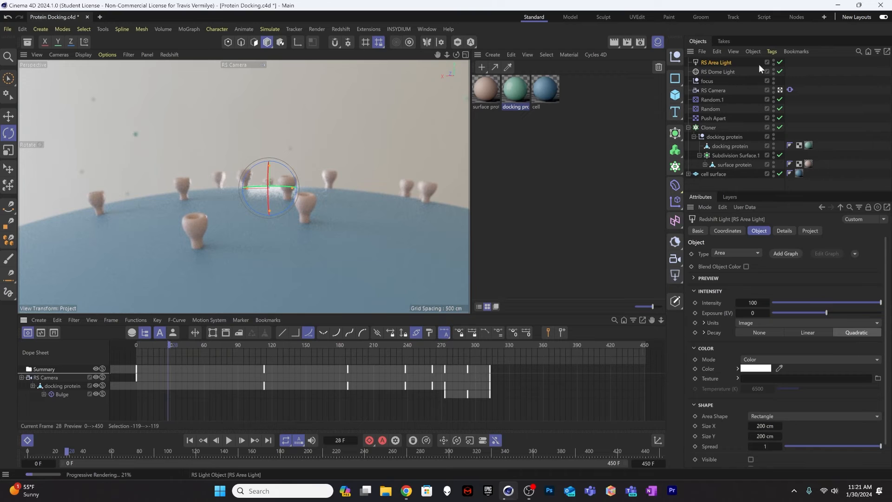
{"action": "left_click", "coordinate": [781, 89]}
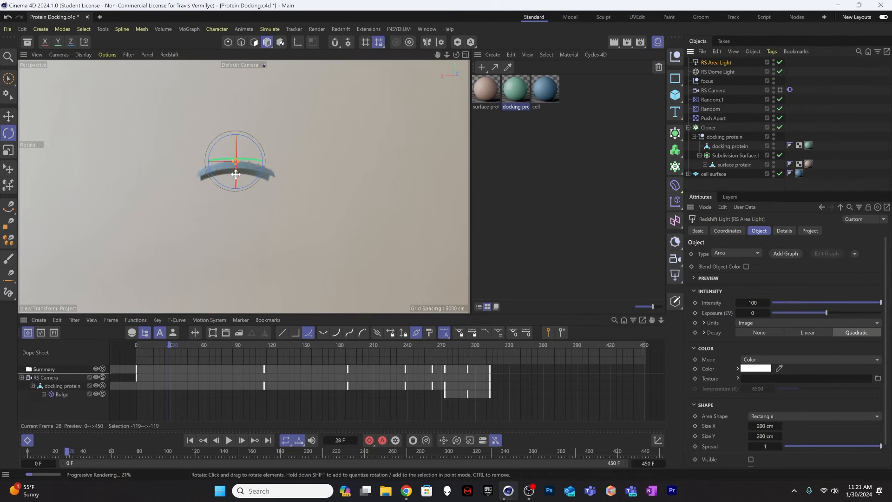
{"action": "scroll", "coordinate": [235, 168], "scroll_direction": "up", "scroll_amount": 4}
{"action": "scroll", "coordinate": [303, 153], "scroll_direction": "up", "scroll_amount": 6}
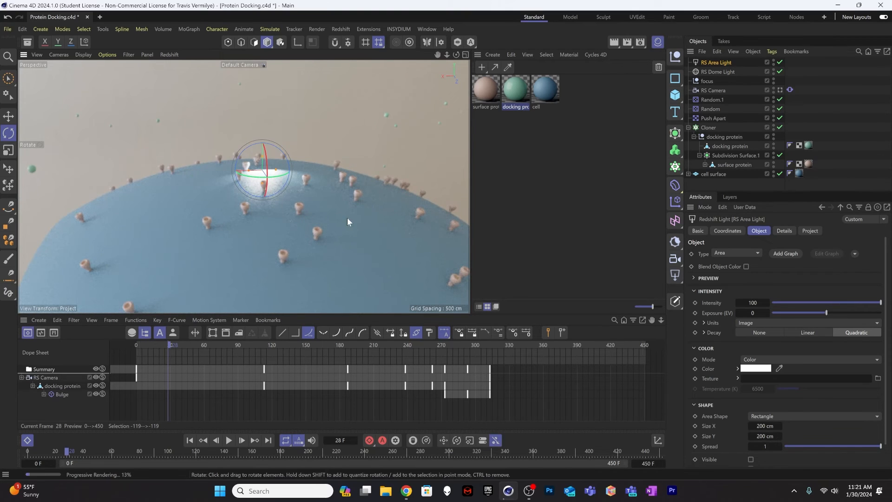
{"action": "left_click_drag", "start_coordinate": [347, 217], "coordinate": [267, 220], "text": "alt"}
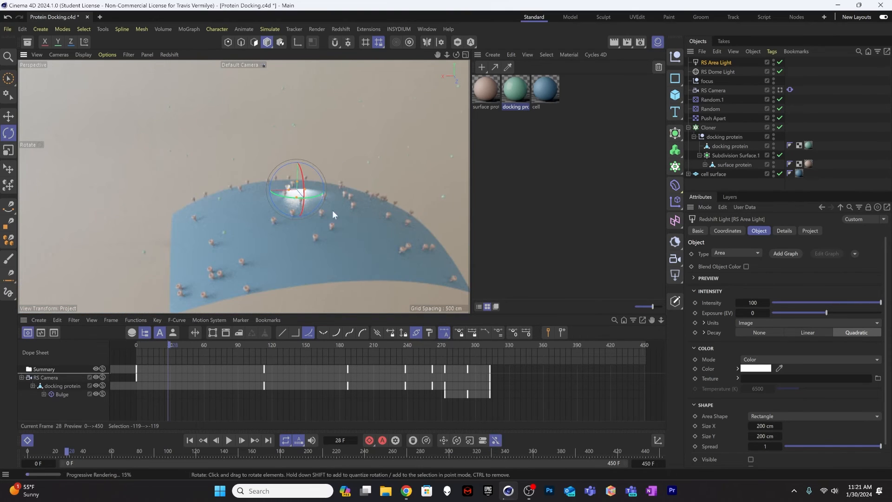
Step: Move the RS Area Light out in front of the cell surface and rotate it to face the proteins
{"action": "key", "text": "e"}
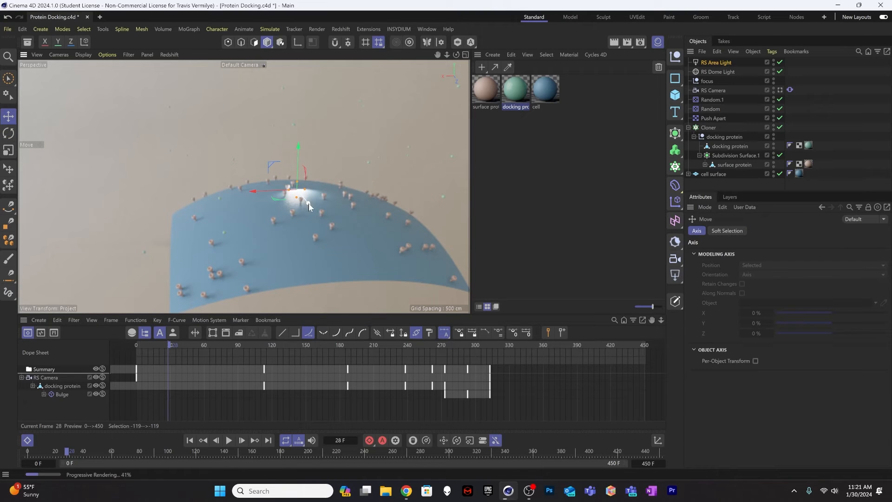
{"action": "left_click", "coordinate": [780, 90]}
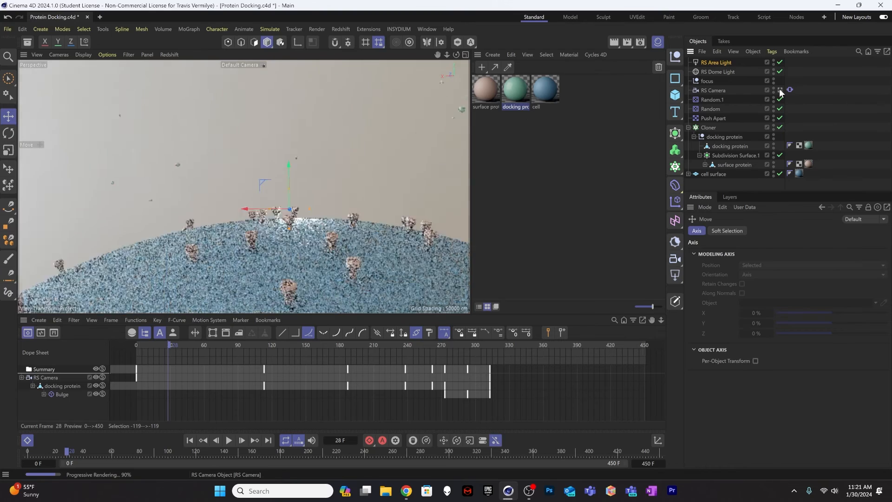
{"action": "left_click", "coordinate": [781, 90]}
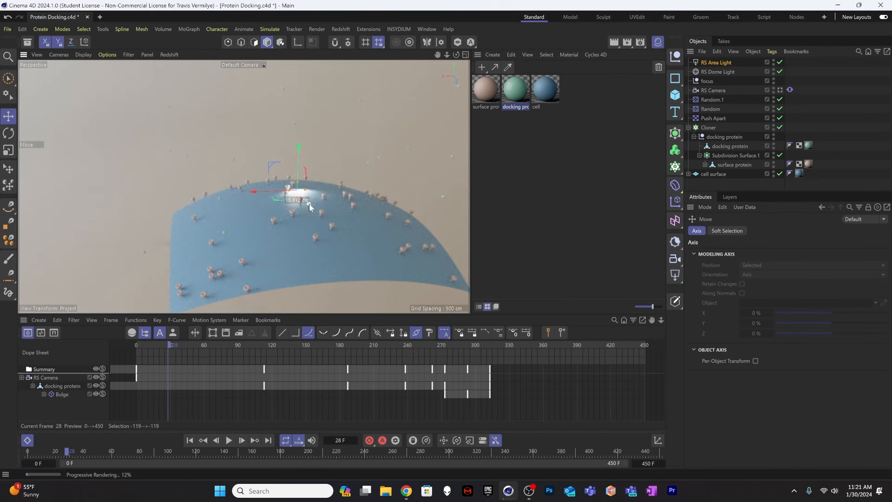
{"action": "left_click_drag", "start_coordinate": [308, 204], "coordinate": [442, 205]}
{"action": "key", "text": "r"}
{"action": "key", "text": "e"}
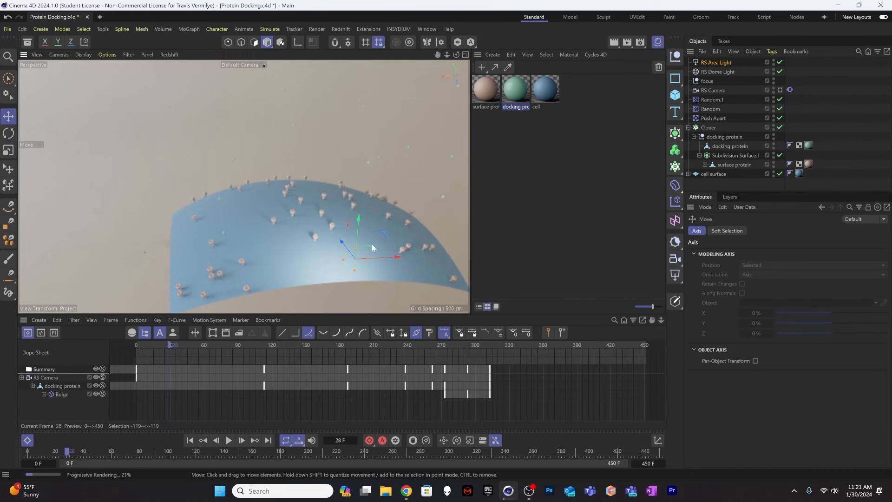
Step: Shift the RS Area Light toward the side of the cell surface and rotate it to aim across the proteins
{"action": "left_click_drag", "start_coordinate": [403, 227], "coordinate": [440, 185]}
{"action": "key", "text": "r"}
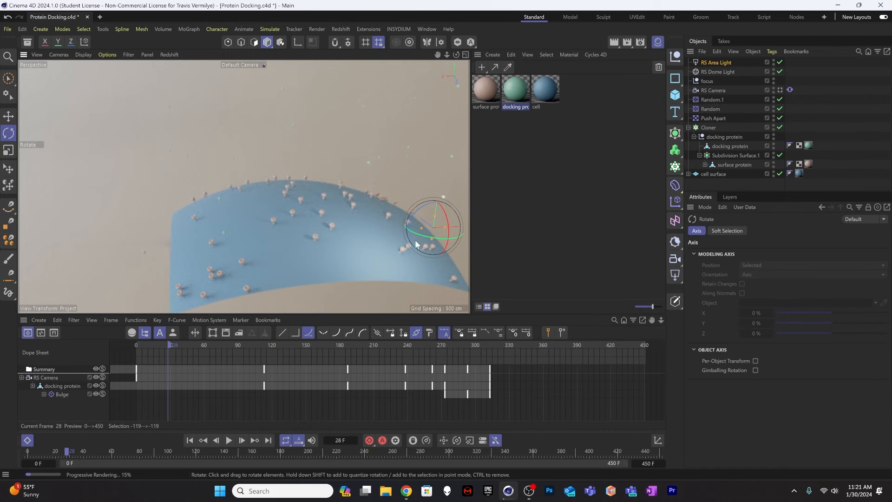
{"action": "left_click_drag", "start_coordinate": [419, 231], "coordinate": [427, 239]}
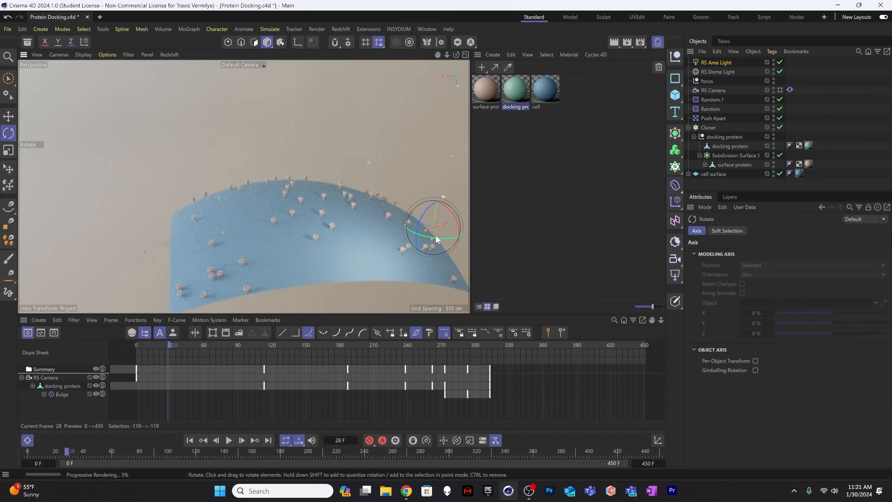
{"action": "left_click_drag", "start_coordinate": [367, 230], "coordinate": [344, 207], "text": "alt"}
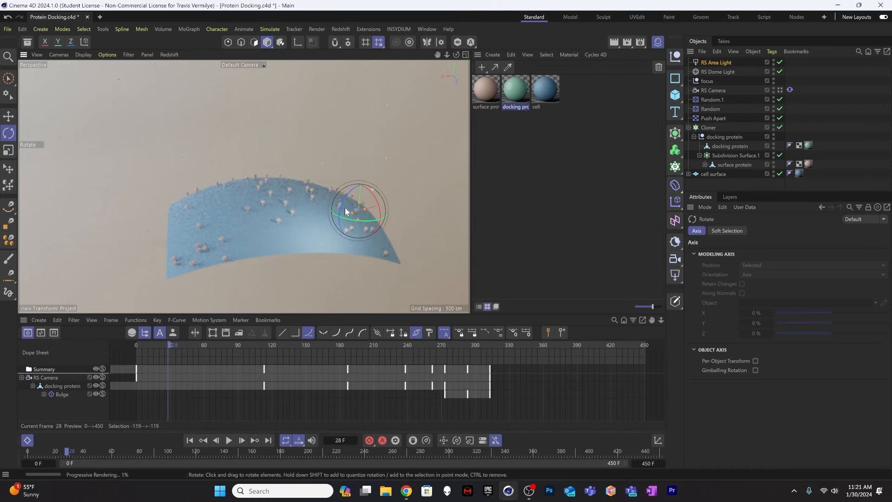
Step: Place the RS Area Light higher and farther from the cell surface and scale it up to about 469 by 469 cm
{"action": "key", "text": "e"}
{"action": "left_click_drag", "start_coordinate": [363, 177], "coordinate": [364, 162]}
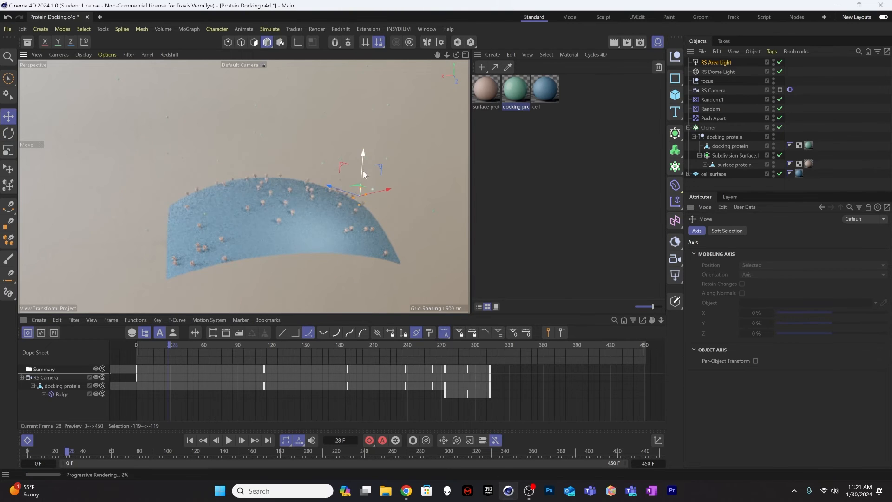
{"action": "left_click_drag", "start_coordinate": [332, 191], "coordinate": [411, 238]}
{"action": "key", "text": "t"}
{"action": "left_click_drag", "start_coordinate": [345, 278], "coordinate": [457, 263]}
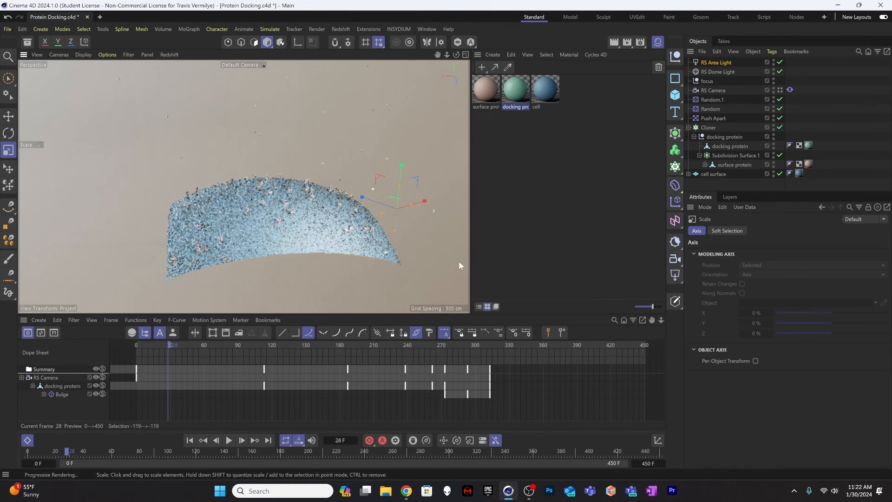
Step: Move the RS Area Light farther out, rotate it toward the cell surface and view the lighting through the RS Camera
{"action": "key", "text": "e"}
{"action": "left_click_drag", "start_coordinate": [361, 195], "coordinate": [450, 193]}
{"action": "key", "text": "r"}
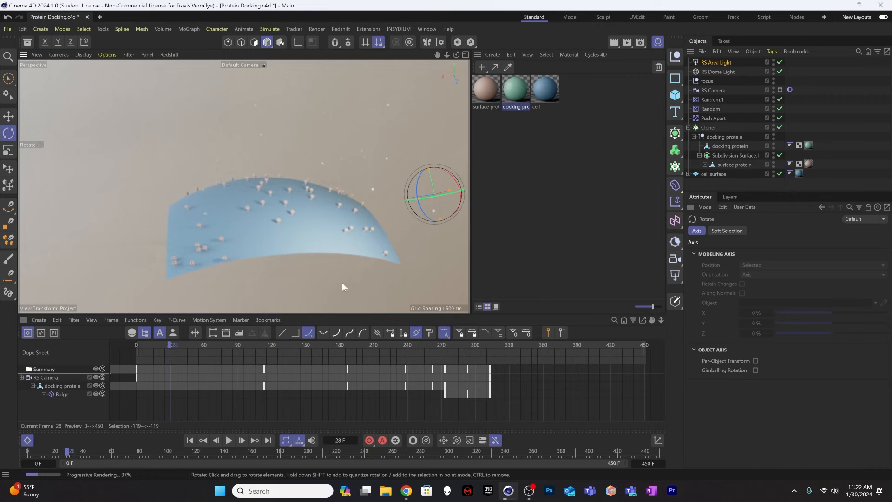
{"action": "left_click", "coordinate": [781, 91]}
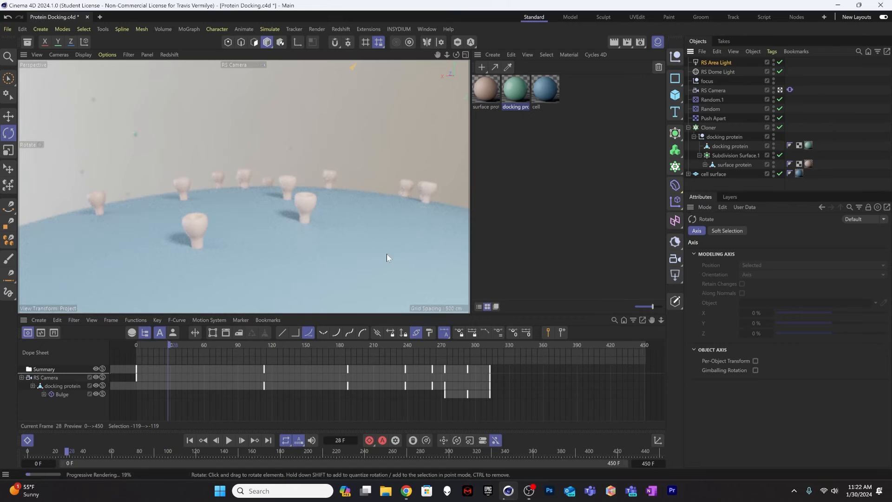
Step: Set the RS Area Light's color to a pale warm orange, RGB 233, 215, 196
{"action": "left_click", "coordinate": [724, 63]}
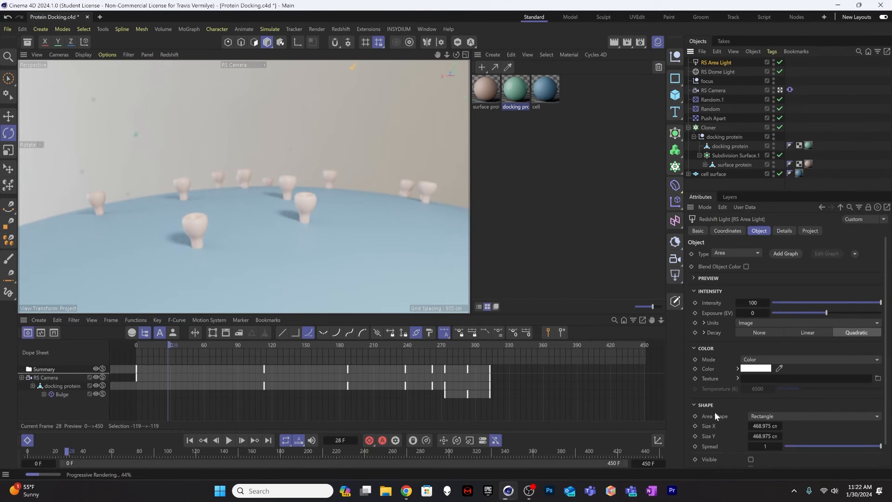
{"action": "left_click", "coordinate": [760, 368]}
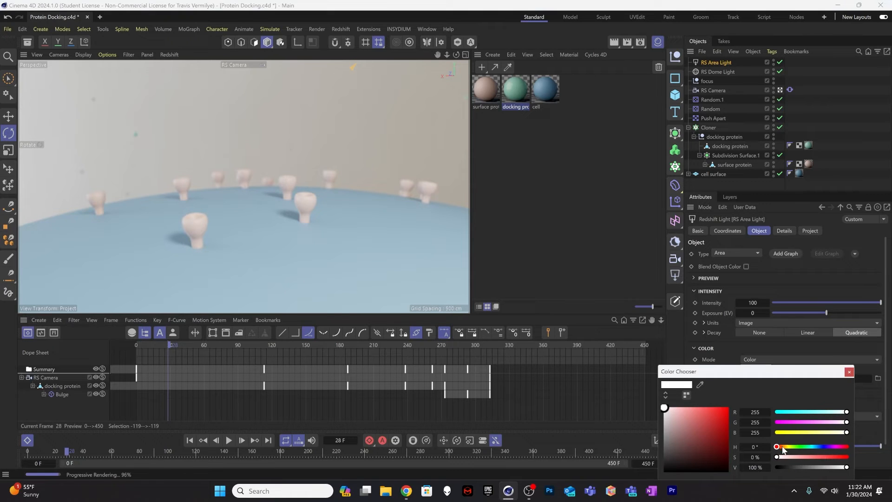
{"action": "left_click", "coordinate": [782, 447]}
{"action": "left_click_drag", "start_coordinate": [782, 445], "coordinate": [783, 446]}
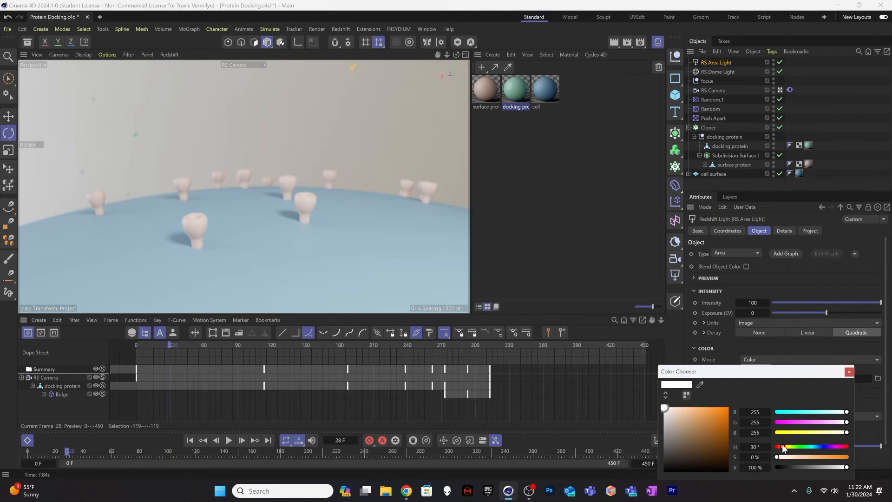
{"action": "left_click", "coordinate": [672, 411]}
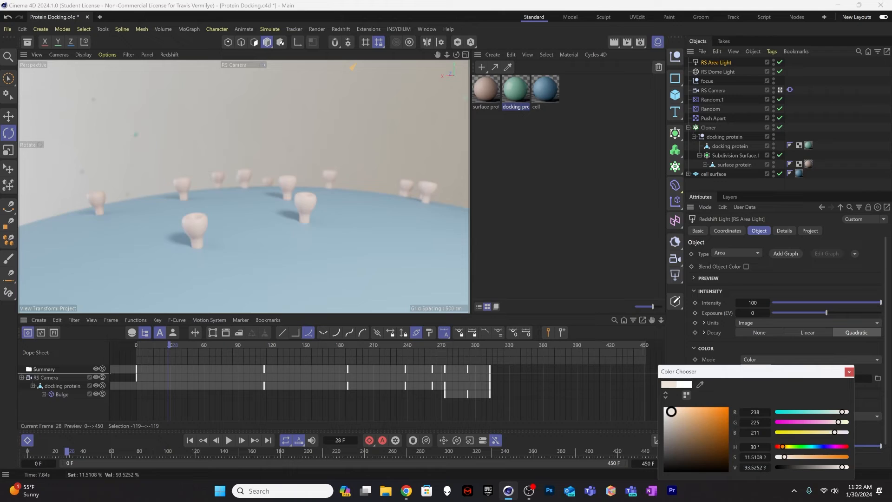
{"action": "left_click", "coordinate": [674, 412]}
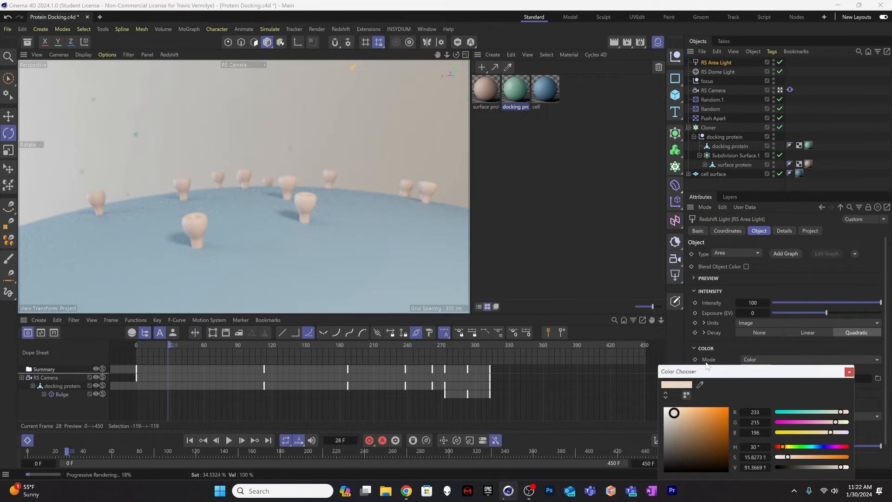
{"action": "left_click", "coordinate": [849, 372]}
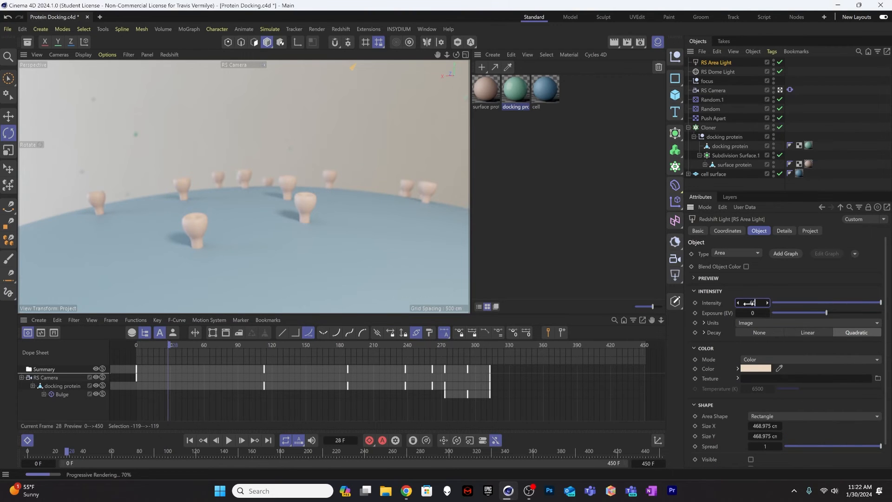
Step: Set the RS Area Light's intensity to 50 and check the lighting at frame 378 and at frame 273
{"action": "left_click_drag", "start_coordinate": [749, 303], "coordinate": [746, 303]}
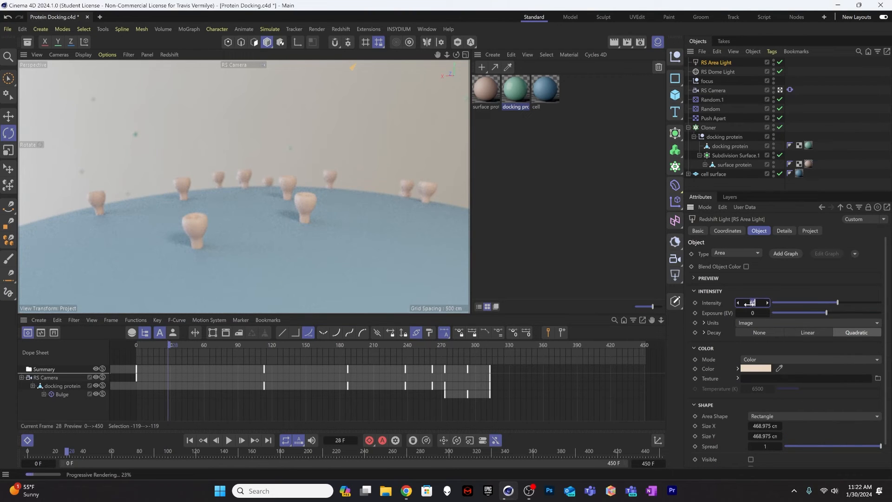
{"action": "left_click_drag", "start_coordinate": [749, 303], "coordinate": [748, 303]}
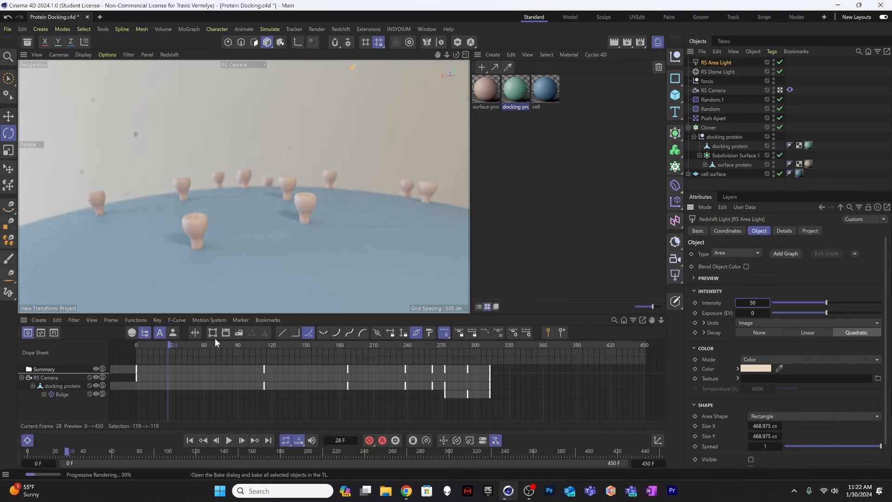
{"action": "left_click_drag", "start_coordinate": [187, 345], "coordinate": [562, 342]}
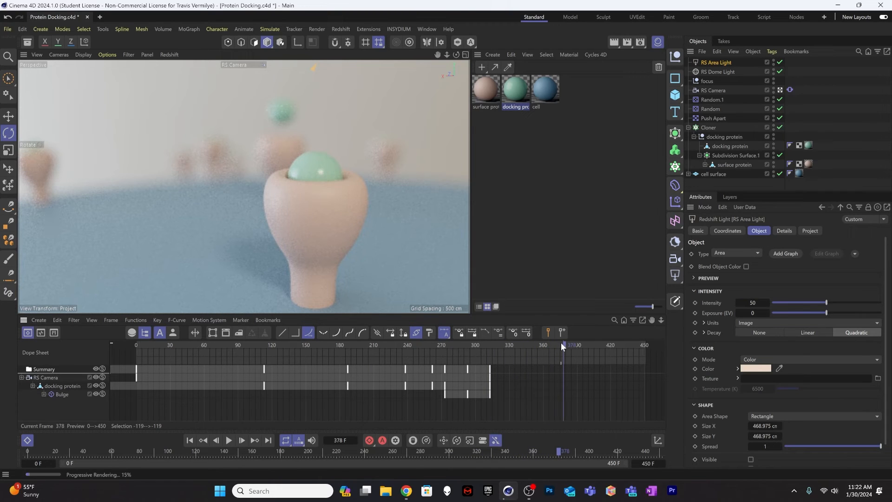
{"action": "left_click_drag", "start_coordinate": [562, 344], "coordinate": [445, 339]}
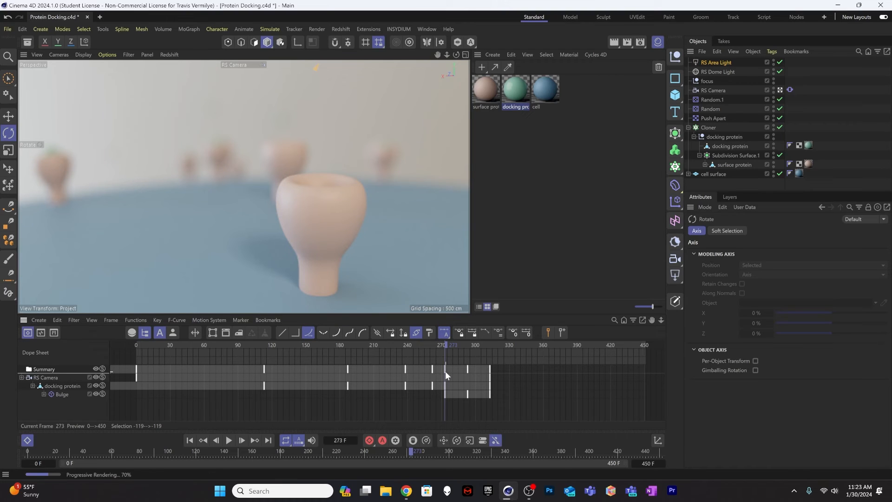
Step: Keyframe the RS Camera's aperture at 0.25 on frame 273
{"action": "left_click", "coordinate": [715, 71]}
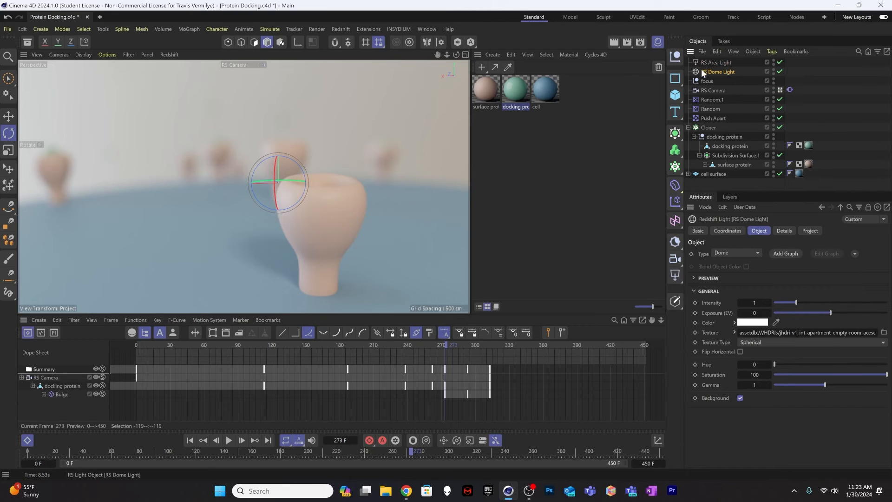
{"action": "left_click", "coordinate": [712, 90]}
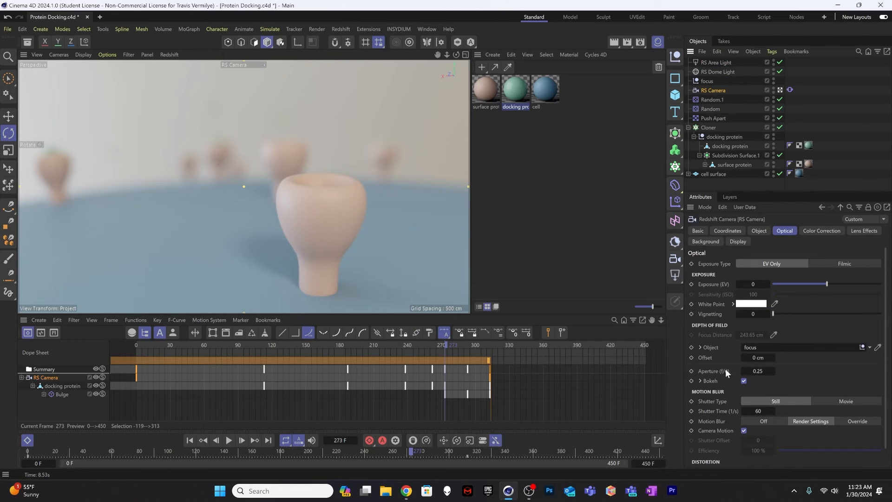
{"action": "left_click", "coordinate": [692, 370]}
Step: Raise the RS Camera's aperture f-number at frame 0 for less blur and keyframe it
{"action": "left_click_drag", "start_coordinate": [436, 344], "coordinate": [132, 342]}
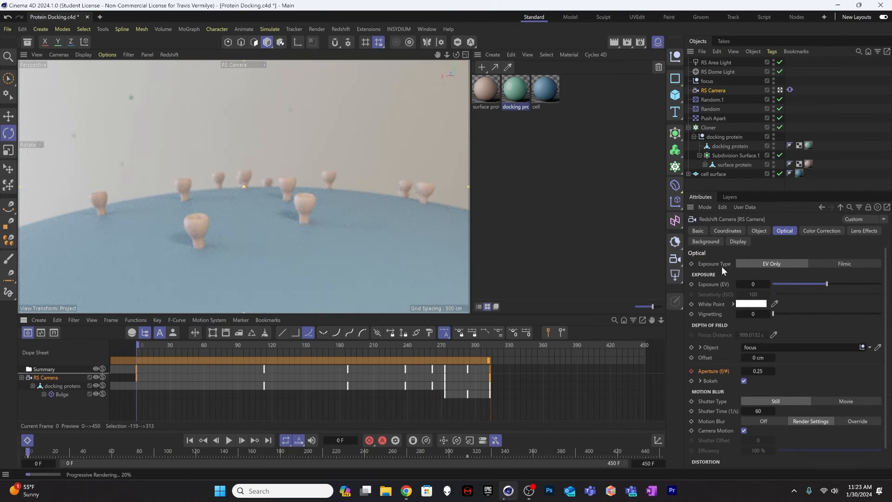
{"action": "left_click", "coordinate": [759, 371]}
{"action": "type", "text": ".5"}
{"action": "key", "text": "Return"}
{"action": "key", "text": "Return"}
{"action": "left_click", "coordinate": [692, 371]}
Step: Scrub the animation through frames 84, 113 and 206 to review the changing depth of field
{"action": "left_click_drag", "start_coordinate": [177, 344], "coordinate": [230, 338]}
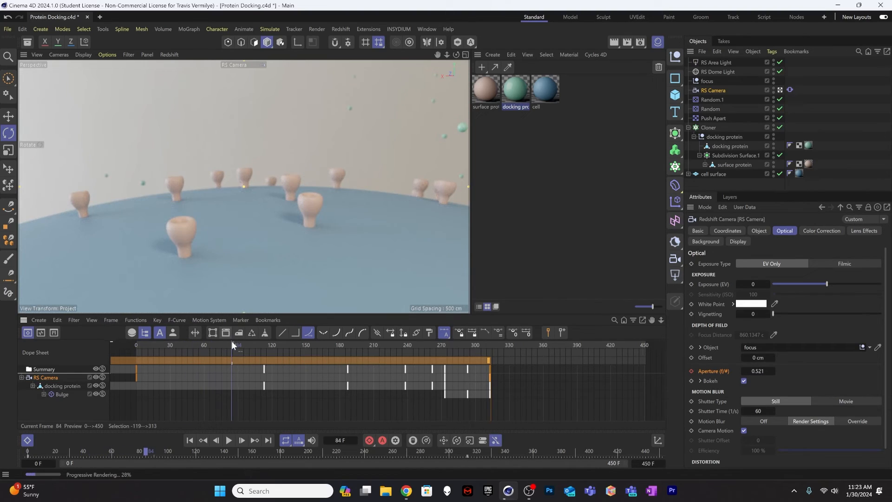
{"action": "left_click_drag", "start_coordinate": [232, 342], "coordinate": [265, 344]}
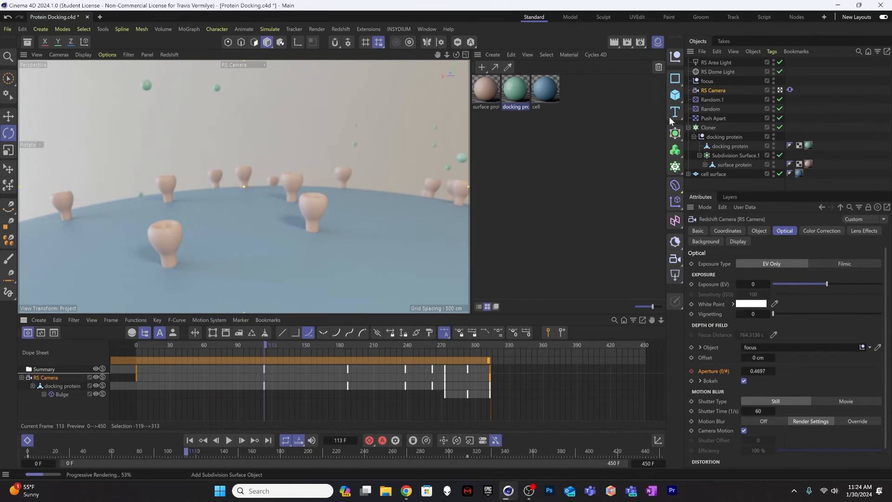
{"action": "left_click", "coordinate": [628, 157]}
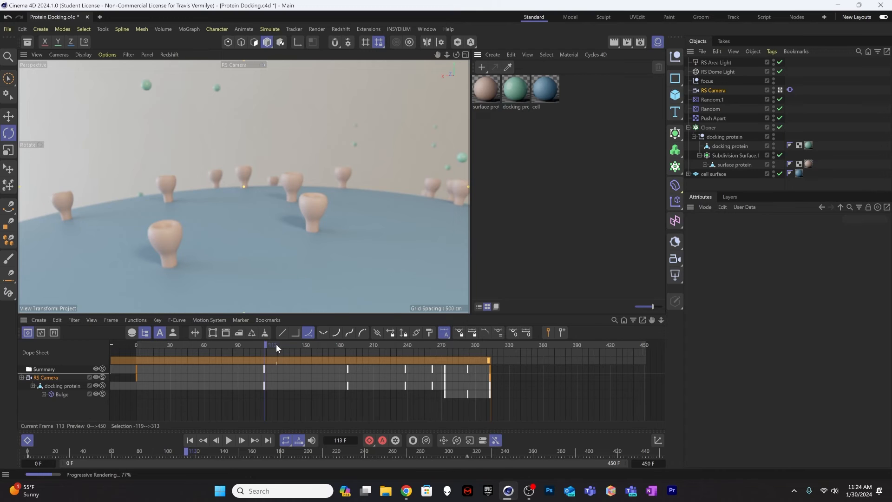
{"action": "left_click_drag", "start_coordinate": [276, 344], "coordinate": [370, 344]}
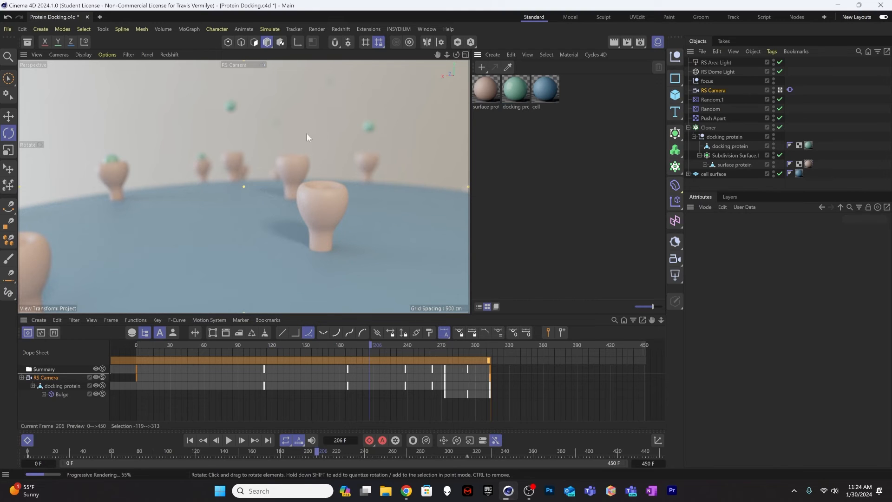
Step: Open the Redshift render settings and set the bucket quality to Low with 1024 progressive passes
{"action": "left_click", "coordinate": [644, 41]}
{"action": "left_click_drag", "start_coordinate": [656, 37], "coordinate": [372, 63]}
{"action": "left_click", "coordinate": [285, 168]}
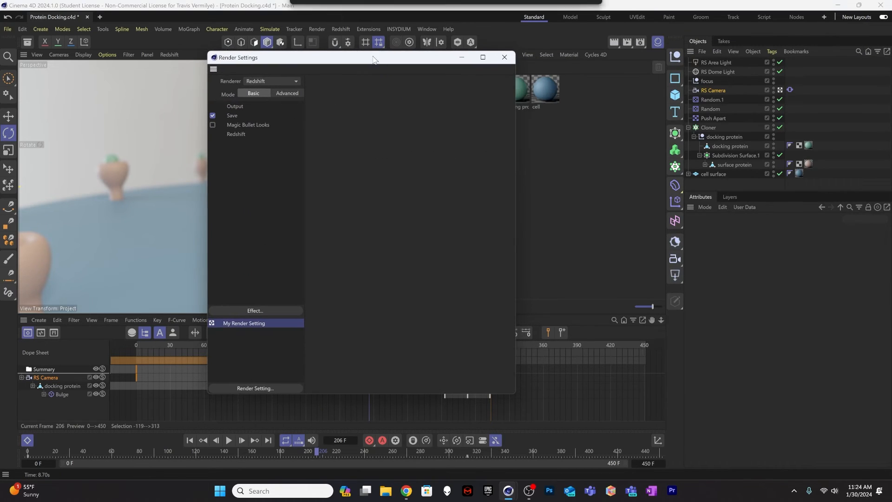
{"action": "left_click", "coordinate": [237, 134]}
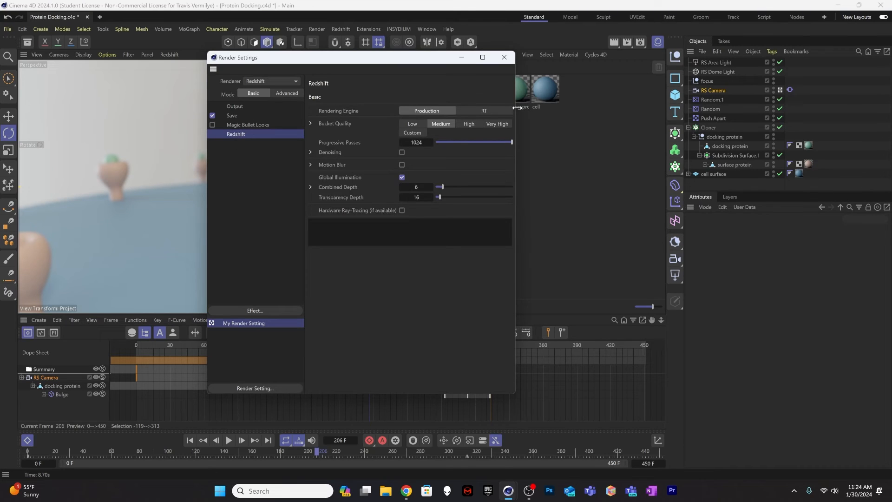
{"action": "left_click_drag", "start_coordinate": [517, 108], "coordinate": [611, 108]}
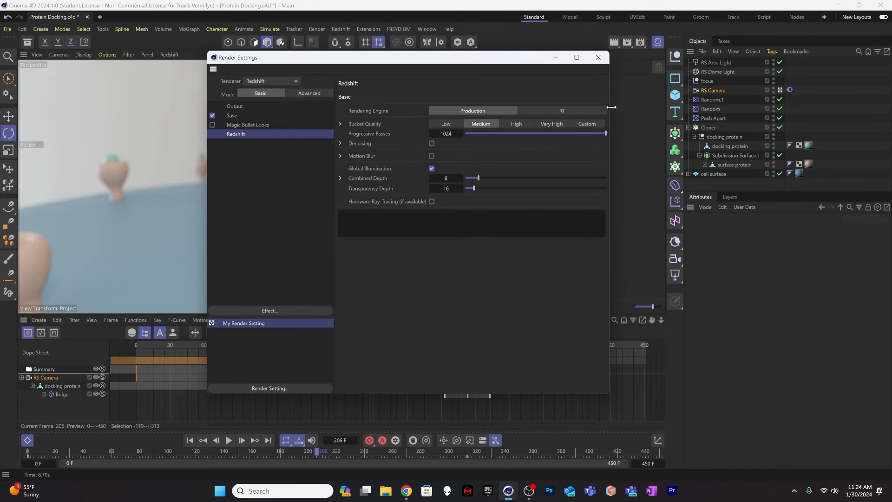
{"action": "left_click", "coordinate": [448, 123]}
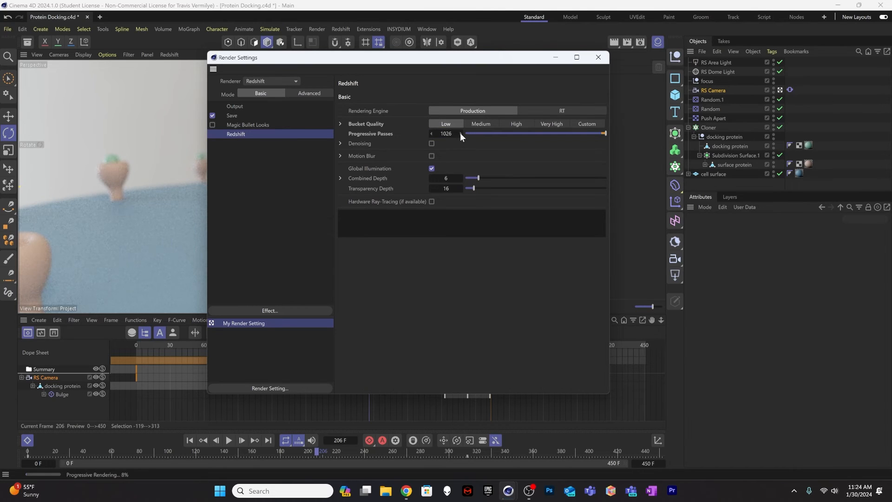
{"action": "left_click", "coordinate": [433, 134]}
{"action": "left_click", "coordinate": [432, 134]}
Step: Enable Redshift denoising and hardware ray-tracing in the basic render settings
{"action": "left_click", "coordinate": [340, 144]}
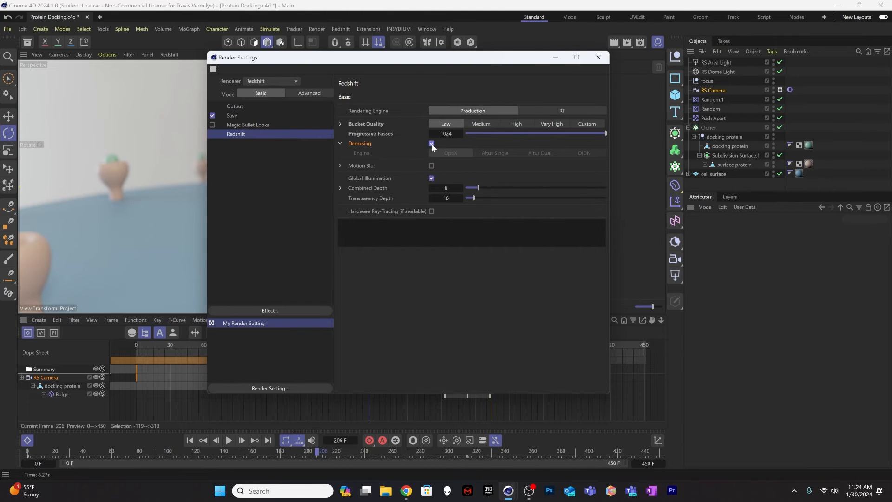
{"action": "left_click", "coordinate": [431, 143]}
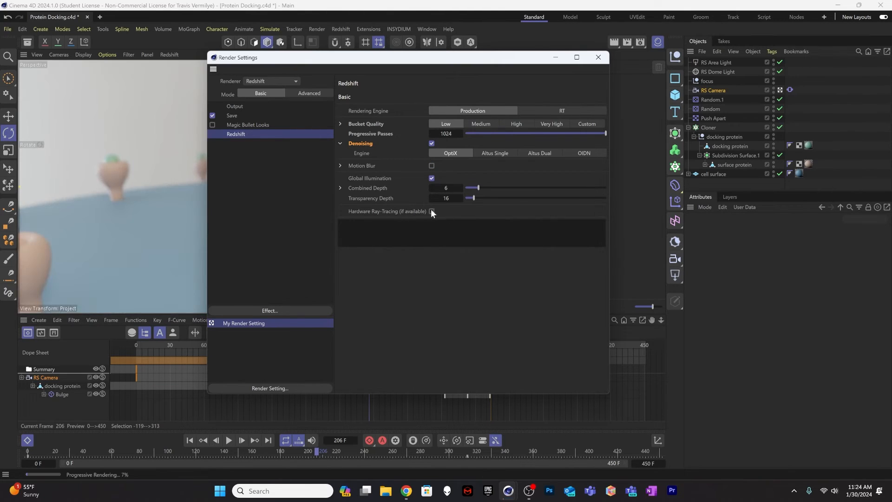
{"action": "left_click", "coordinate": [431, 211]}
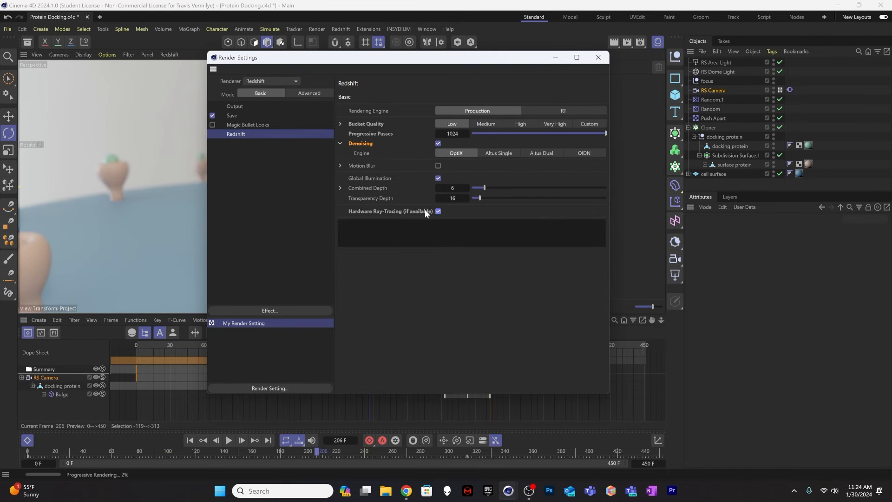
Step: Try an advanced sampling threshold of about 0.1977, and restore the Low bucket quality preset
{"action": "left_click", "coordinate": [302, 94]}
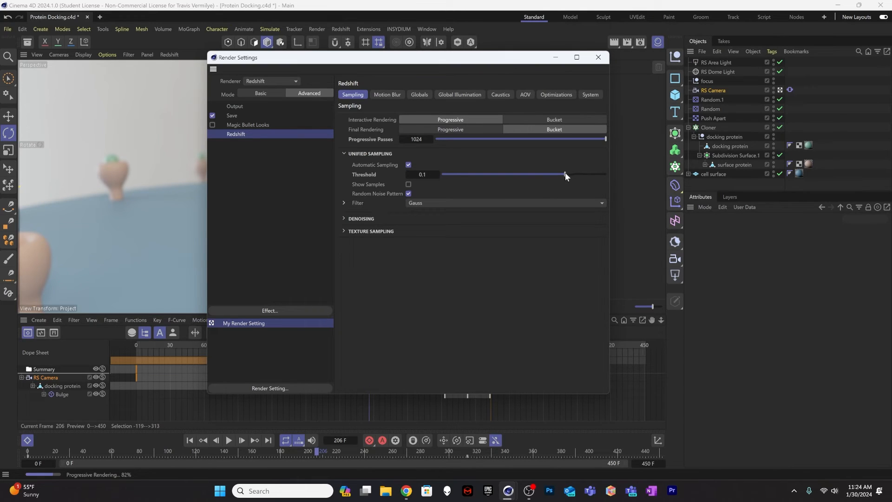
{"action": "mouse_move", "coordinate": [566, 173]}
{"action": "left_mouse_down"}
{"action": "mouse_move", "coordinate": [608, 178]}
{"action": "mouse_move", "coordinate": [578, 176]}
{"action": "left_mouse_up"}
{"action": "left_click", "coordinate": [422, 174]}
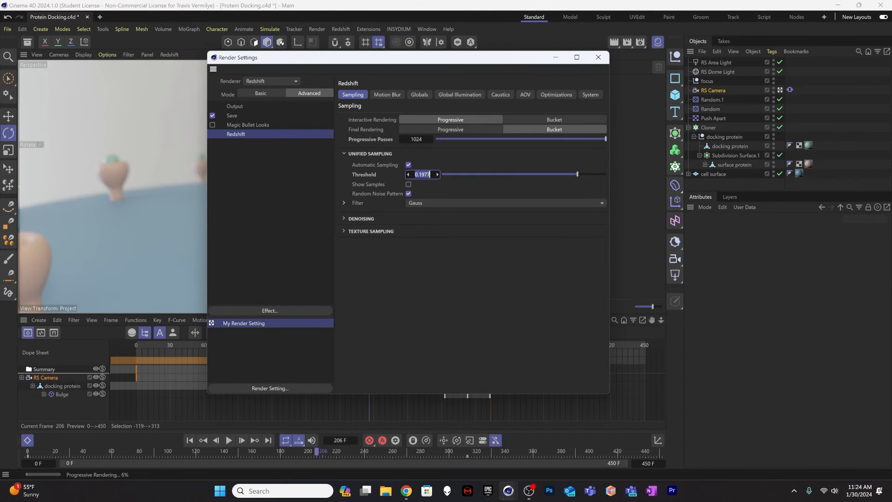
{"action": "left_click", "coordinate": [277, 95]}
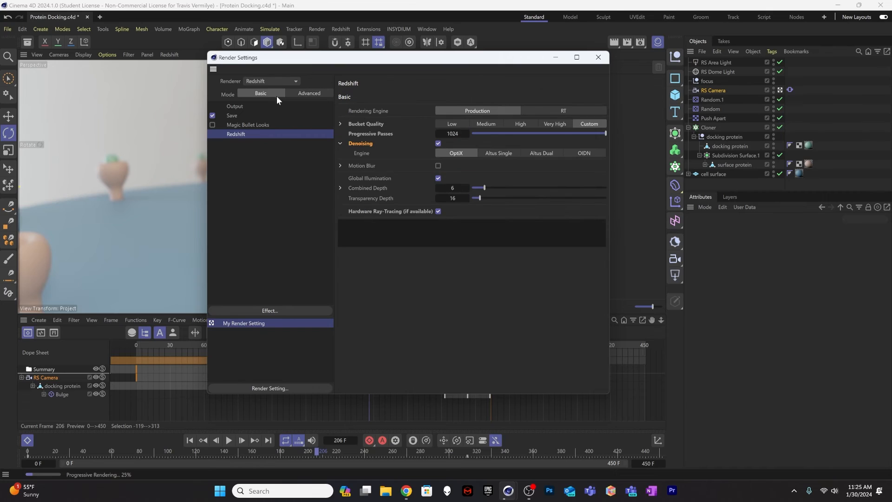
{"action": "left_click", "coordinate": [450, 123]}
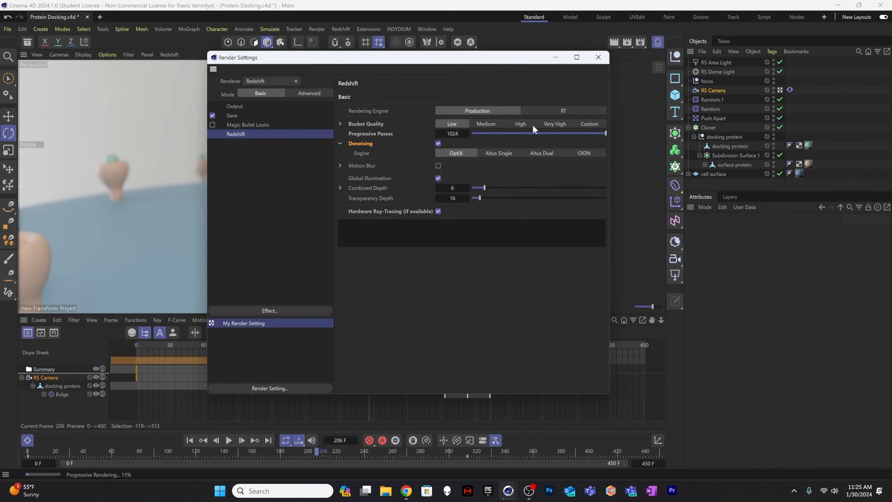
Step: Turn off the random noise pattern in the advanced sampling settings and expand the denoising options
{"action": "left_click", "coordinate": [292, 95]}
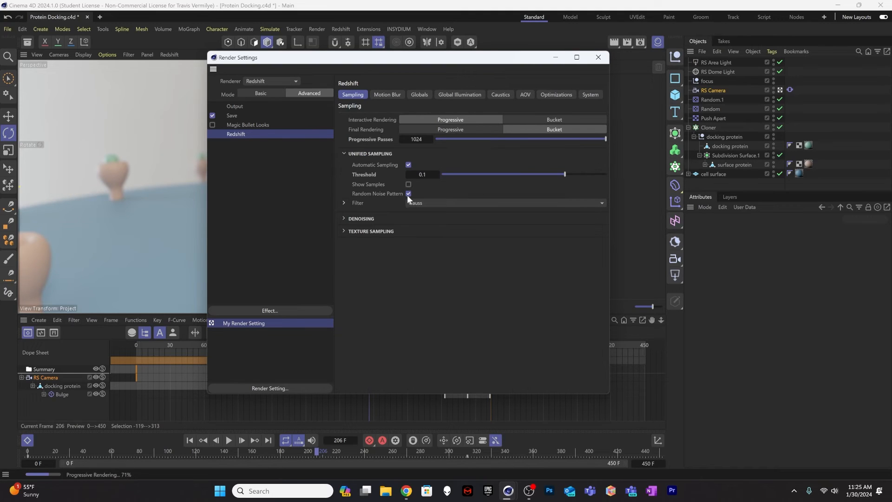
{"action": "left_click", "coordinate": [408, 193]}
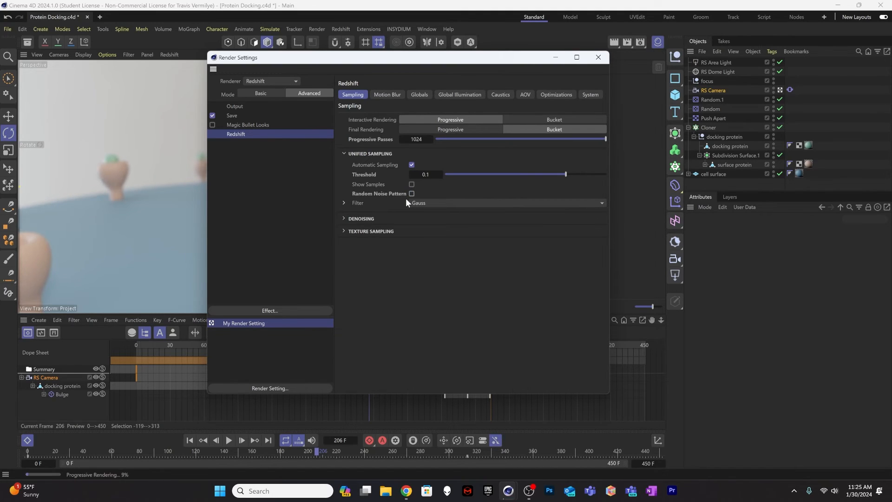
{"action": "left_click", "coordinate": [345, 219]}
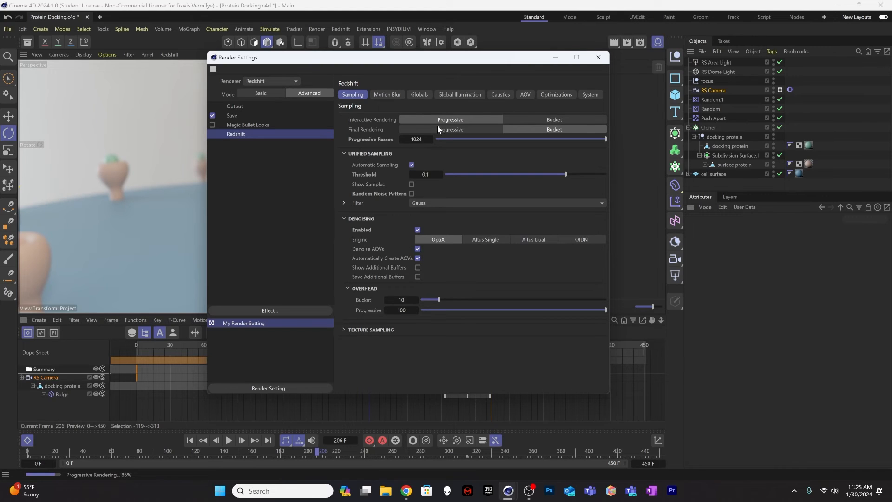
Step: Set the secondary global illumination engine to Brute Force and close the render settings
{"action": "left_click", "coordinate": [443, 98]}
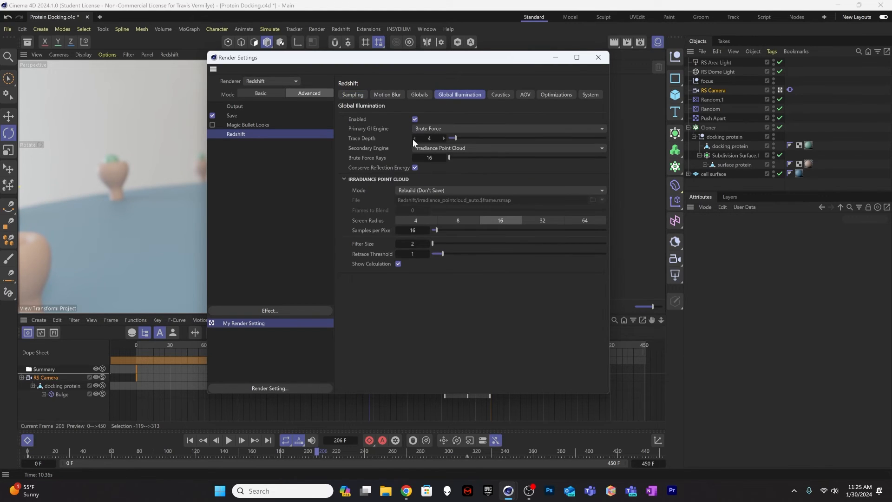
{"action": "left_click", "coordinate": [445, 148]}
{"action": "left_click", "coordinate": [445, 168]}
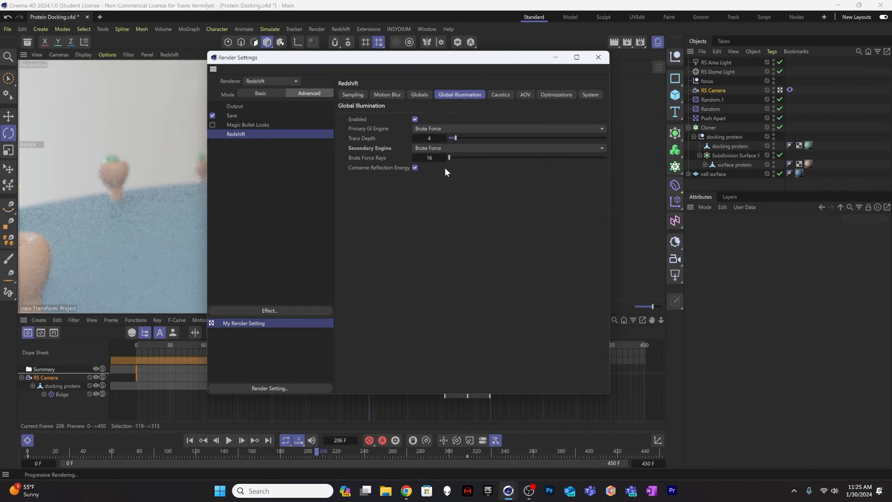
{"action": "left_click_drag", "start_coordinate": [406, 61], "coordinate": [655, 111]}
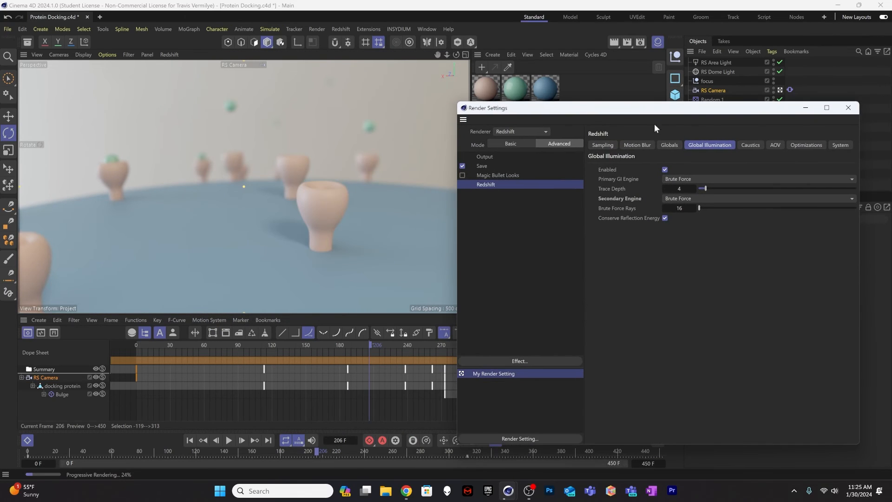
{"action": "left_click", "coordinate": [848, 108]}
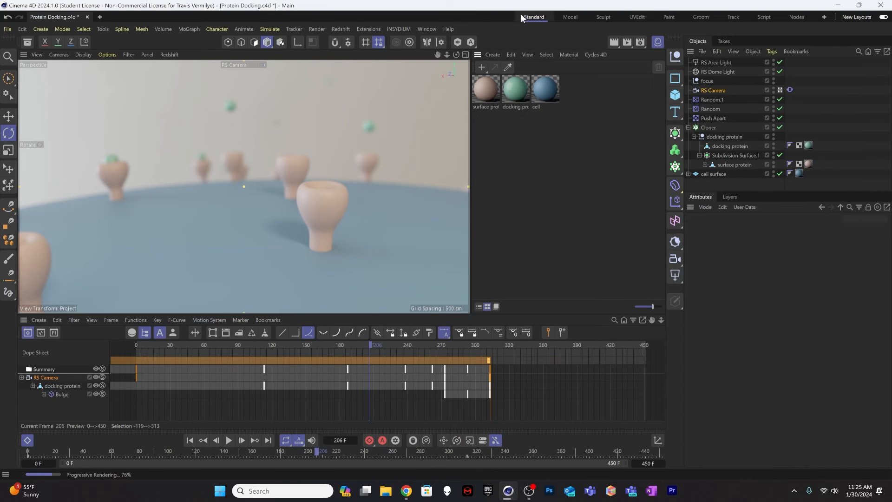
Step: Reopen the render settings and set the output frame range to All Frames
{"action": "left_click", "coordinate": [641, 42]}
{"action": "left_click_drag", "start_coordinate": [592, 37], "coordinate": [400, 73]}
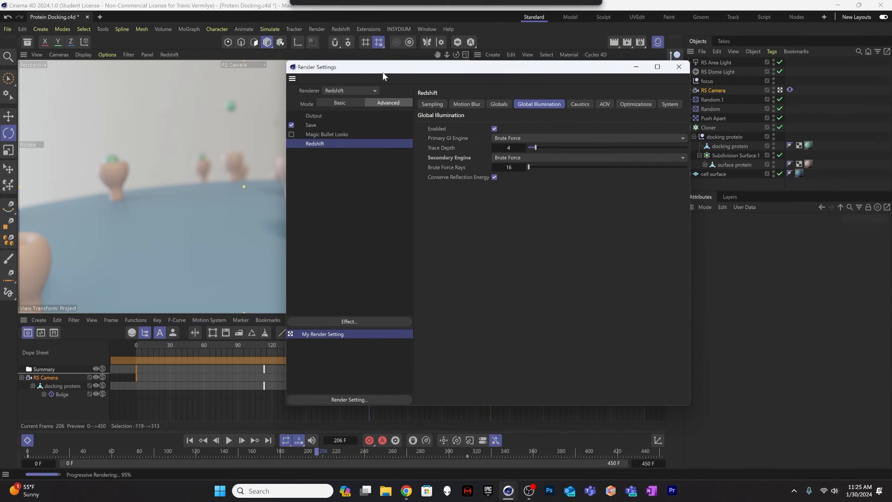
{"action": "left_click", "coordinate": [311, 115]}
{"action": "left_click_drag", "start_coordinate": [540, 72], "coordinate": [492, 74]}
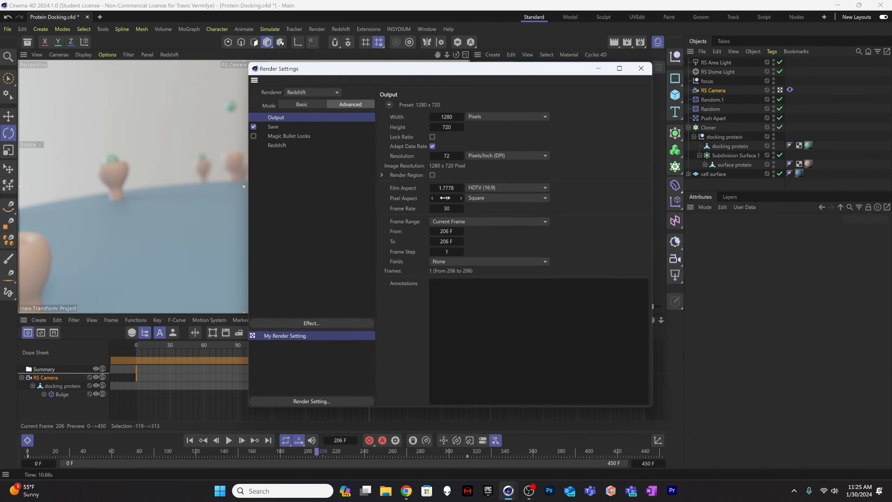
{"action": "left_click", "coordinate": [449, 222]}
{"action": "left_click", "coordinate": [459, 256]}
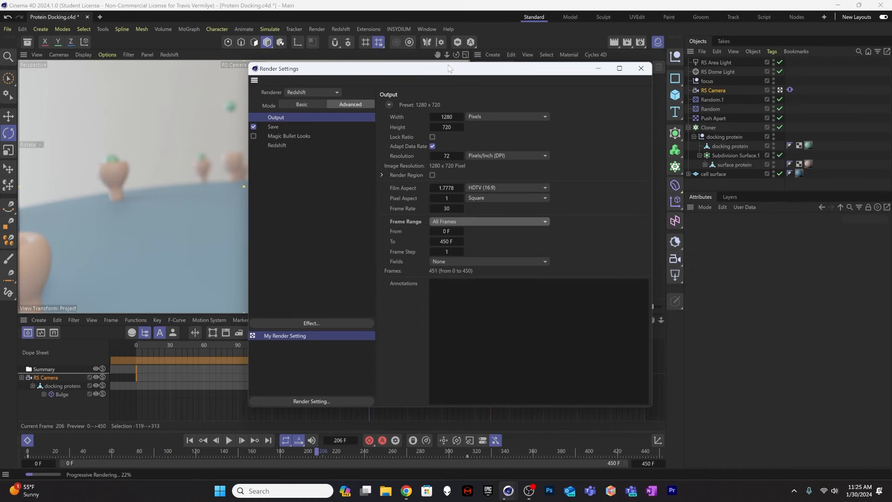
{"action": "left_click_drag", "start_coordinate": [448, 65], "coordinate": [434, 68]}
Step: Set the regular image's save format to JPG
{"action": "left_click", "coordinate": [278, 131]}
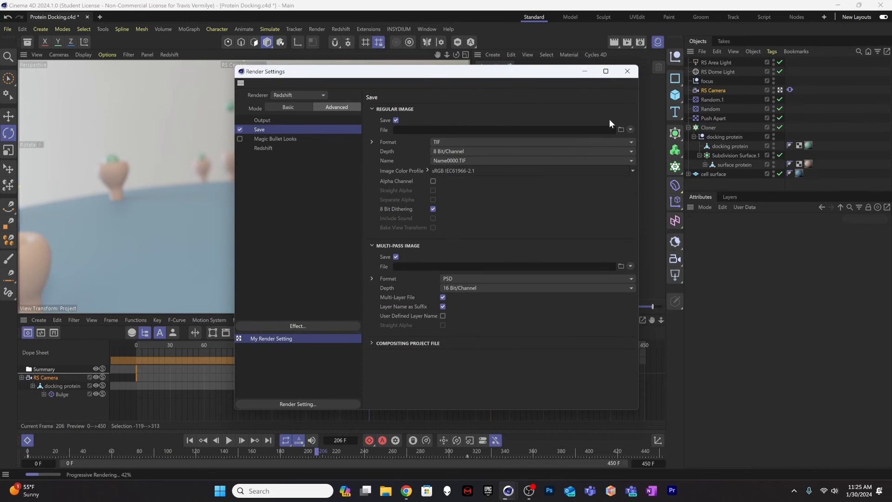
{"action": "left_click", "coordinate": [535, 143]}
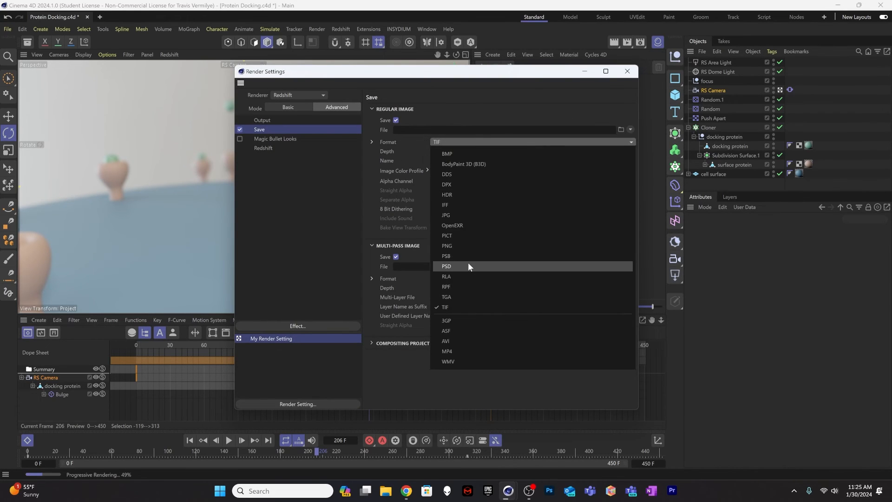
{"action": "left_click", "coordinate": [470, 216]}
{"action": "left_click", "coordinate": [631, 129]}
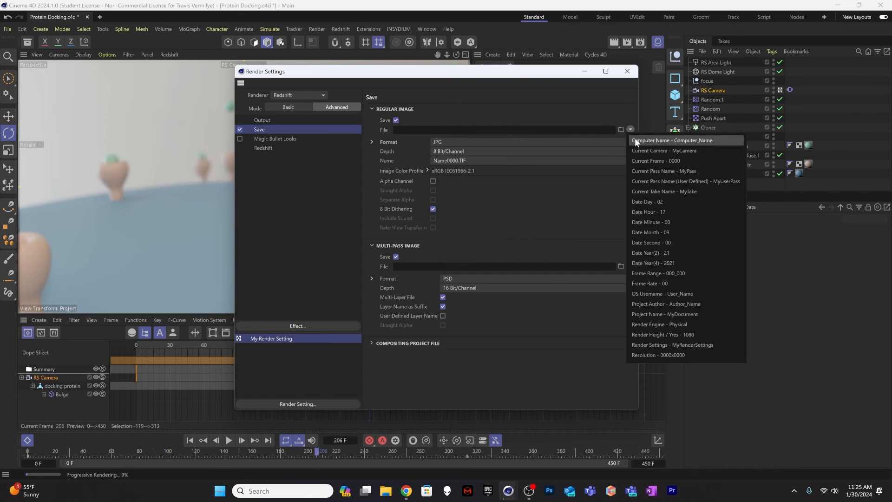
{"action": "left_click", "coordinate": [623, 130]}
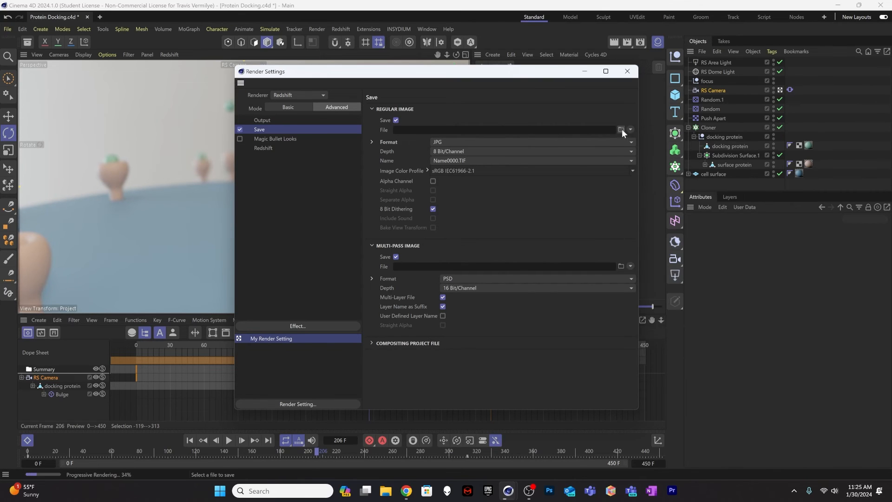
Step: Browse for the regular image's save location and create a PD_RenderedFrames folder inside the 1-30-2024_Protein Docking folder
{"action": "left_click", "coordinate": [622, 130]}
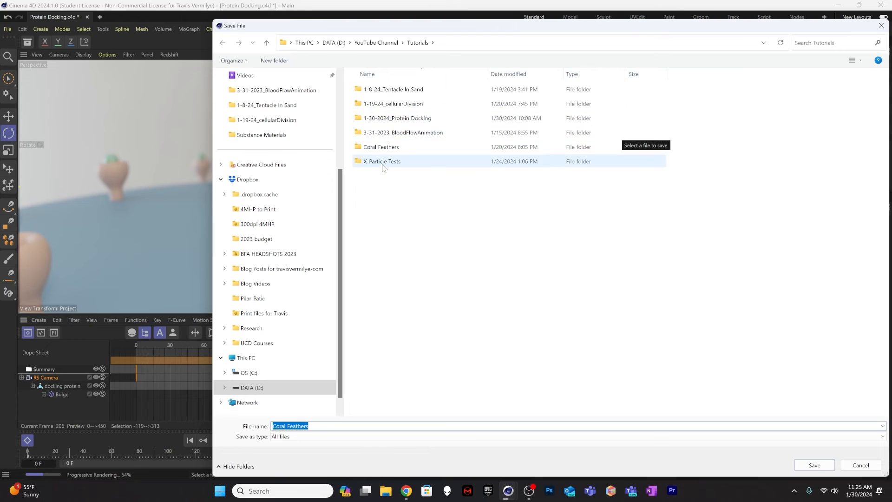
{"action": "left_click", "coordinate": [398, 110]}
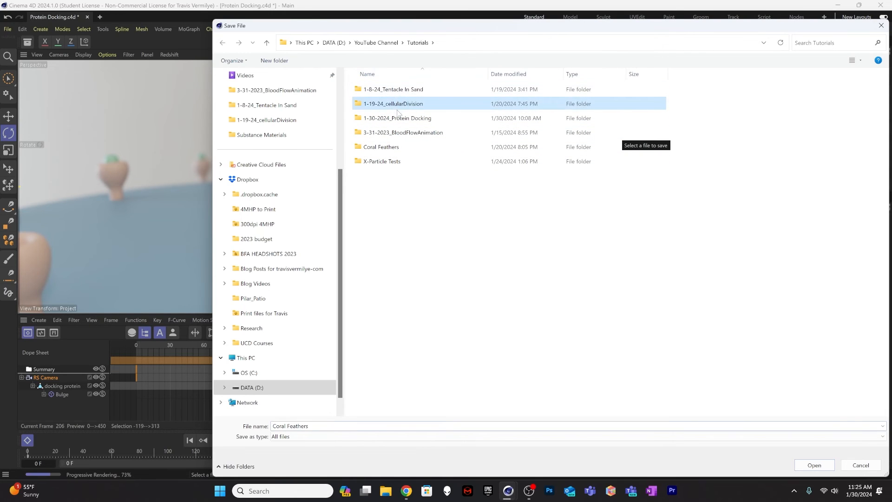
{"action": "double_click", "coordinate": [399, 119]}
{"action": "right_click", "coordinate": [425, 302]}
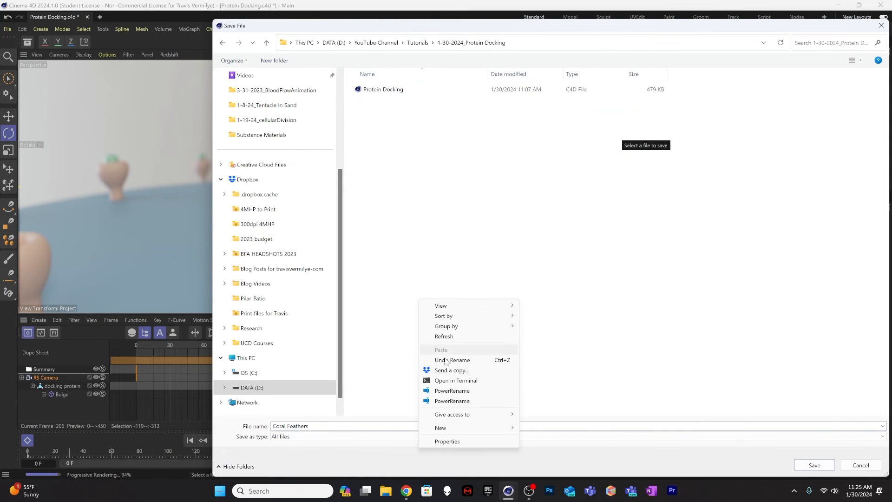
{"action": "mouse_move", "coordinate": [493, 428]}
{"action": "left_click", "coordinate": [557, 301]}
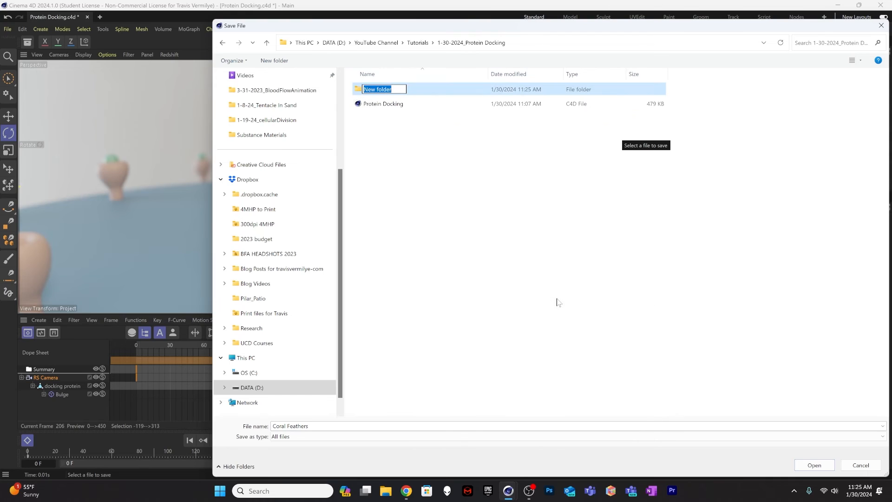
{"action": "type", "text": "PD_RenderedFrames"}
{"action": "key", "text": "Return"}
{"action": "left_click", "coordinate": [580, 277]}
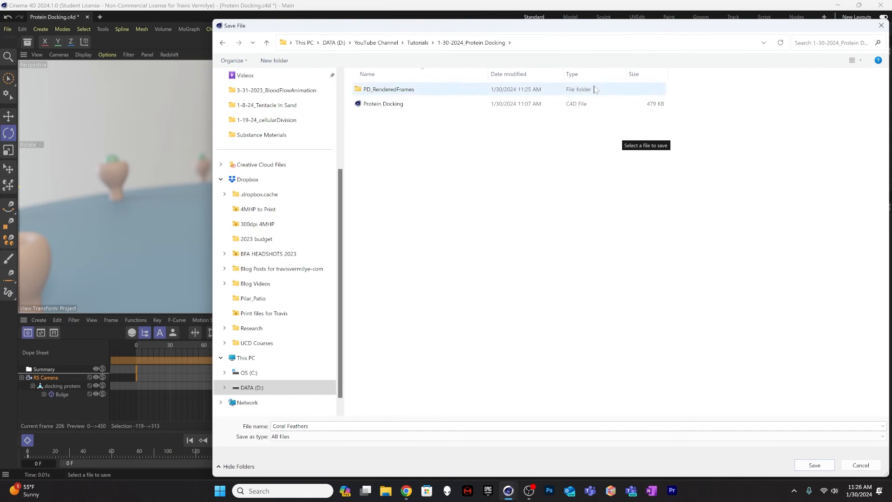
Step: Set the regular image's output file to ProteinDockingFrames inside the PD_RenderedFrames folder
{"action": "left_click_drag", "start_coordinate": [635, 29], "coordinate": [605, 27]}
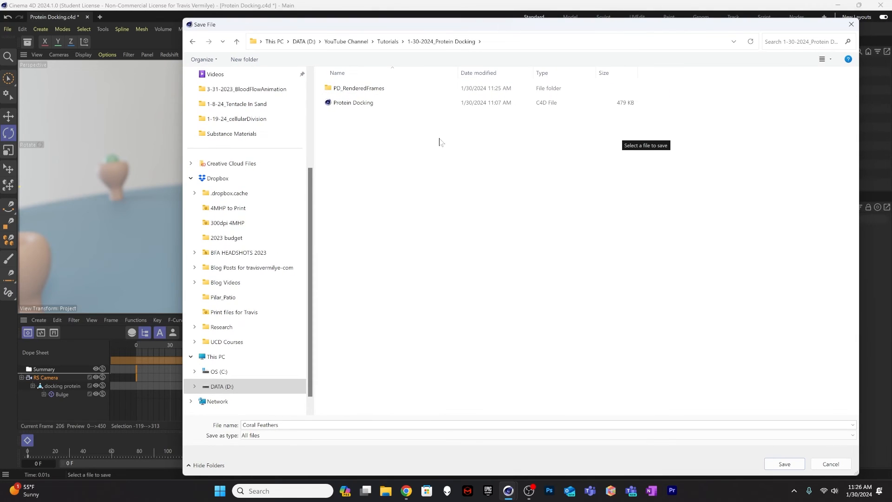
{"action": "double_click", "coordinate": [364, 89]}
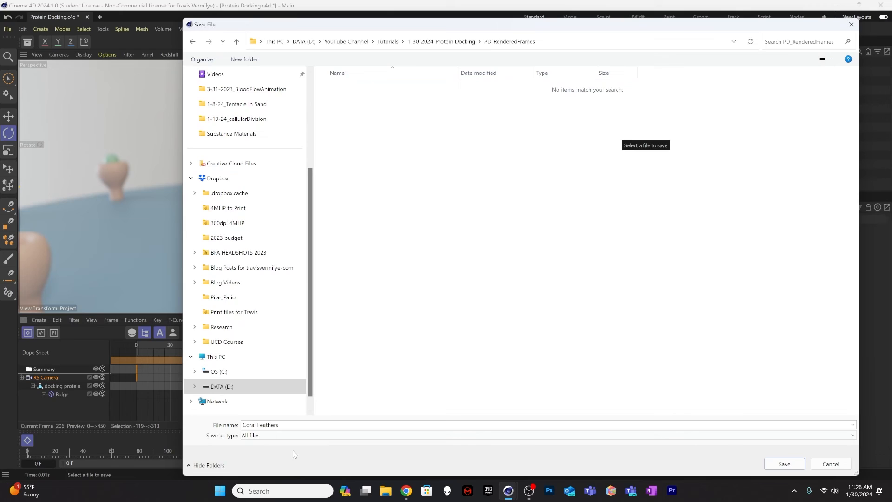
{"action": "left_click", "coordinate": [292, 425]}
{"action": "type", "text": "ProteinDockingFrames"}
{"action": "left_click", "coordinate": [773, 463]}
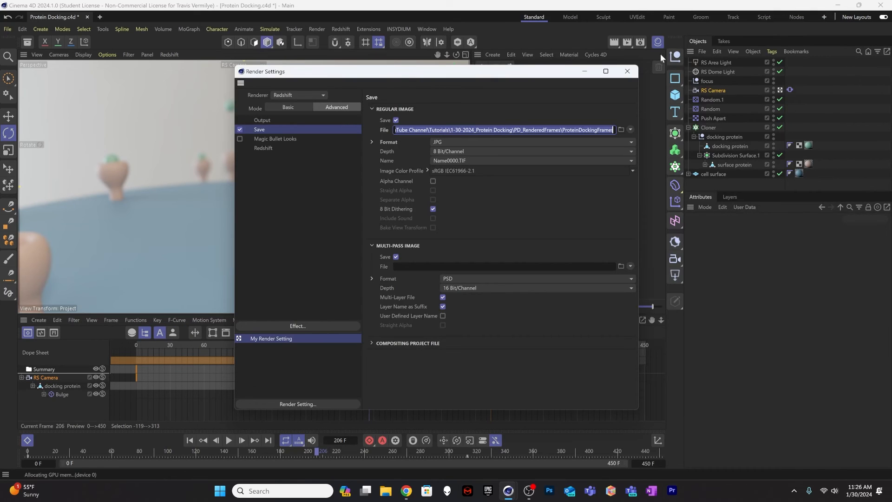
{"action": "left_click_drag", "start_coordinate": [524, 76], "coordinate": [471, 70]}
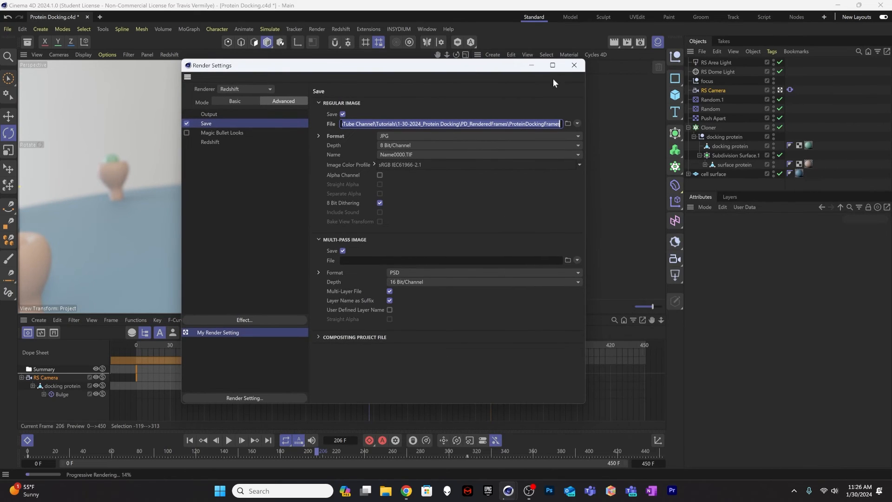
Step: Save the project and try rendering the animation to the Picture Viewer, stopping the render early
{"action": "left_click", "coordinate": [575, 65]}
{"action": "key", "text": "ctrl+s"}
{"action": "key", "text": "shift+r"}
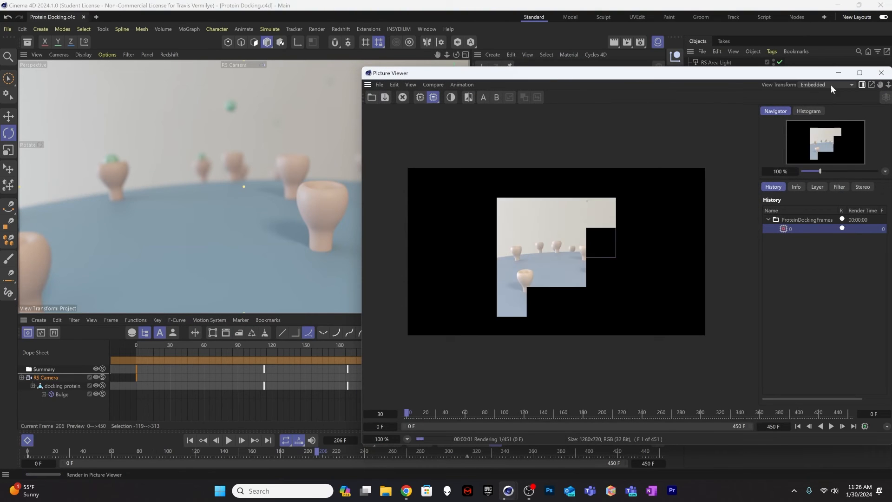
{"action": "left_click", "coordinate": [882, 73]}
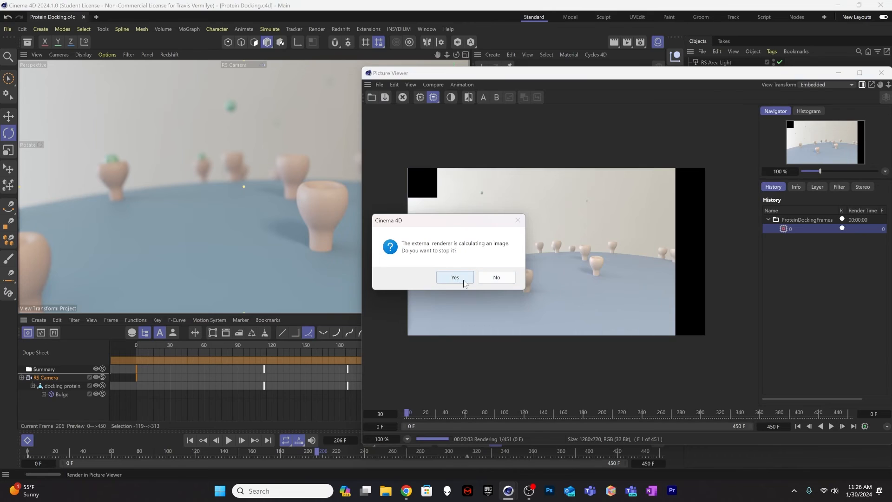
{"action": "left_click", "coordinate": [464, 281]}
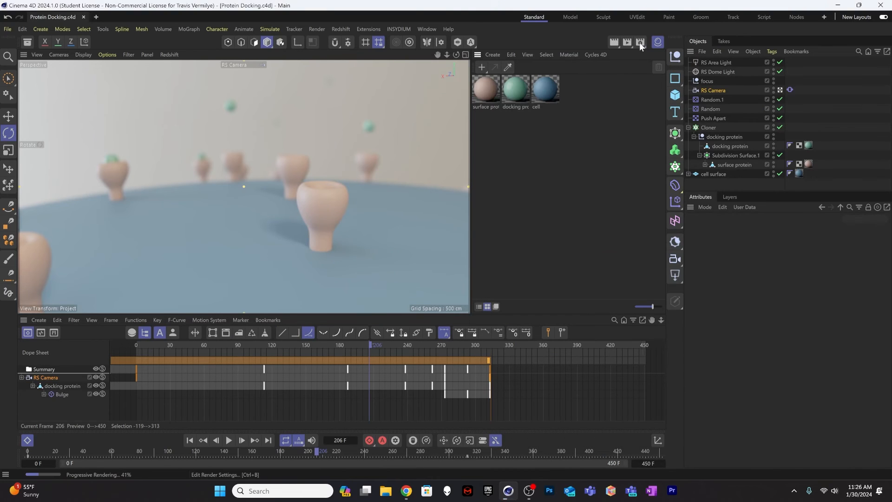
Step: Set the render output size to 1920 pixels wide by 1080 pixels high
{"action": "left_click", "coordinate": [640, 42]}
{"action": "left_click_drag", "start_coordinate": [638, 42], "coordinate": [469, 56]}
{"action": "left_click", "coordinate": [391, 98]}
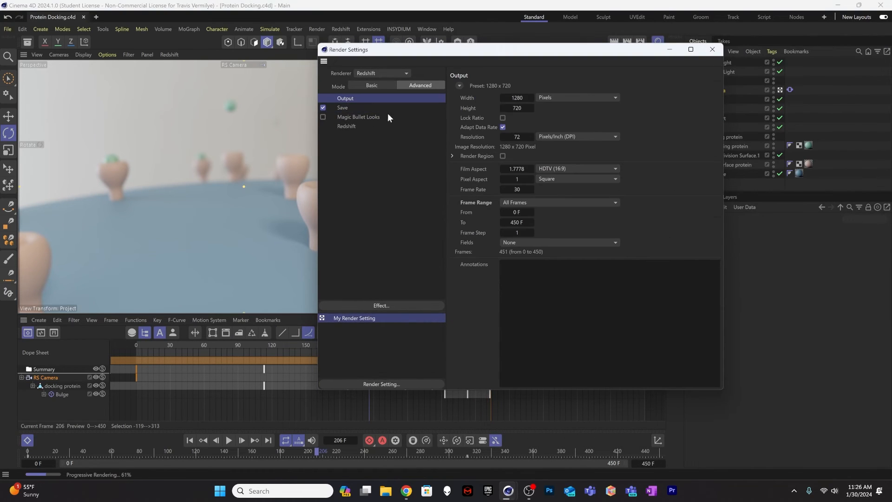
{"action": "left_click", "coordinate": [519, 96]}
{"action": "type", "text": "1920"}
{"action": "key", "text": "Tab"}
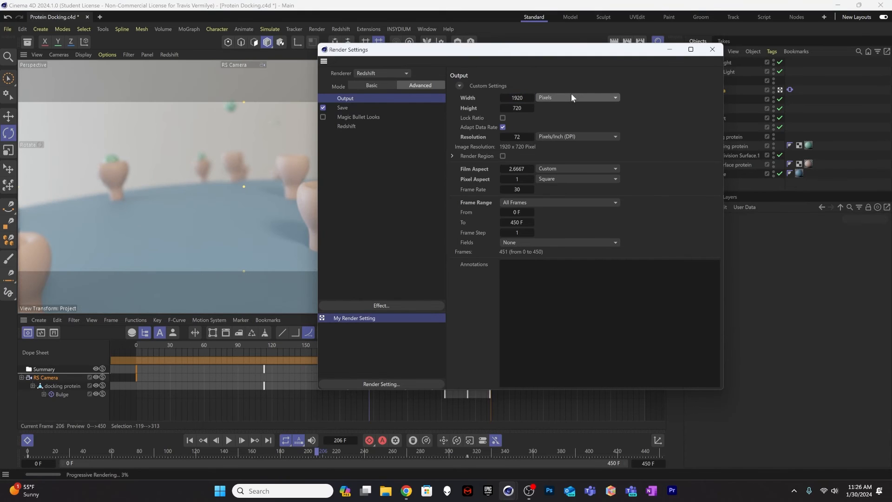
{"action": "type", "text": "1080"}
{"action": "key", "text": "Return"}
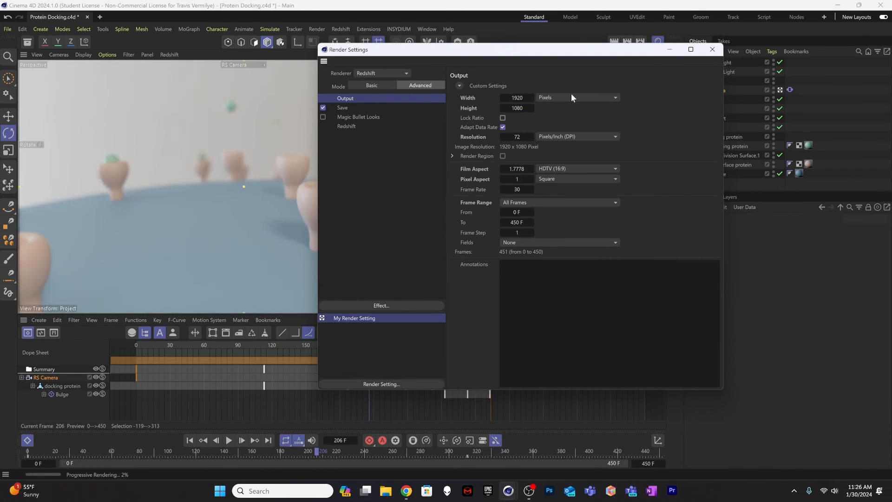
{"action": "left_click_drag", "start_coordinate": [700, 55], "coordinate": [618, 64]}
Step: Save the project and render all frames to the Picture Viewer, overwriting the existing ProteinDockingFrames files
{"action": "key", "text": "ctrl+s"}
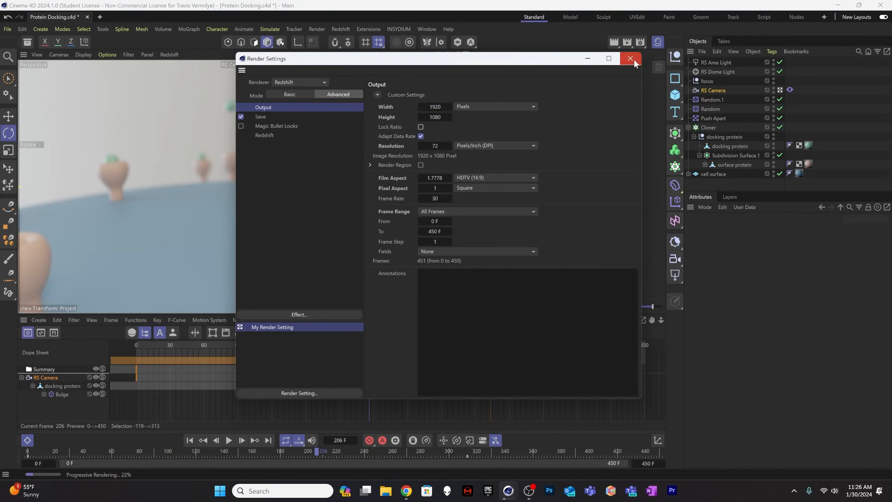
{"action": "left_click", "coordinate": [630, 59]}
{"action": "key", "text": "shift+r"}
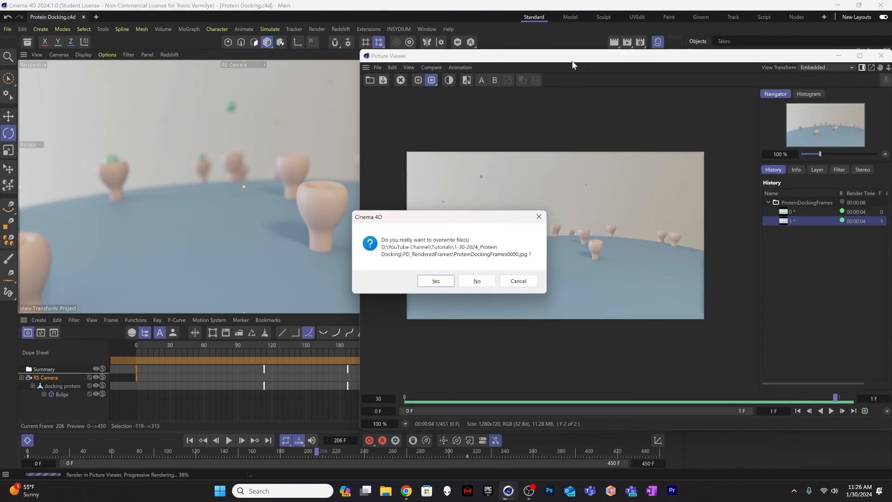
{"action": "left_click", "coordinate": [436, 281]}
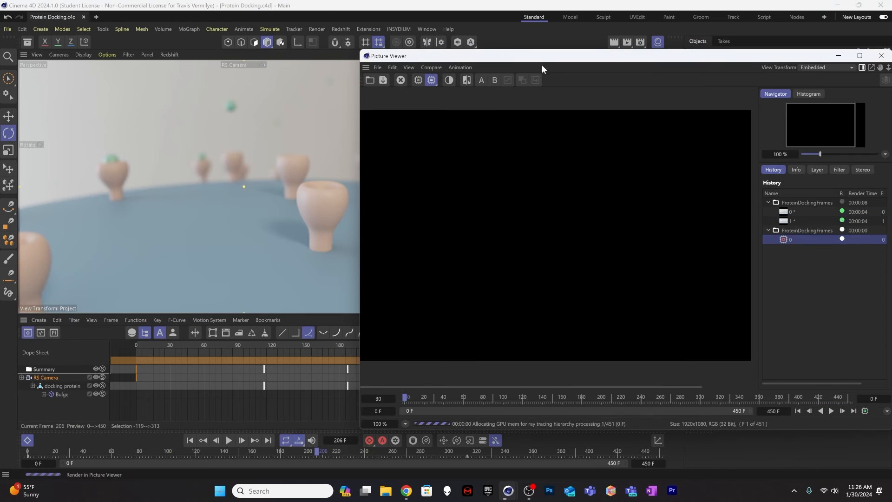
{"action": "left_click_drag", "start_coordinate": [542, 57], "coordinate": [320, 67]}
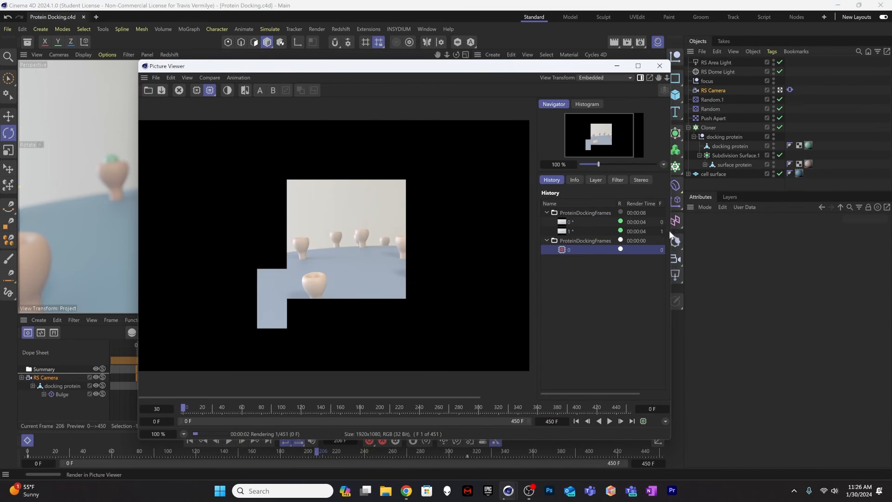
{"action": "left_click_drag", "start_coordinate": [670, 231], "coordinate": [800, 231]}
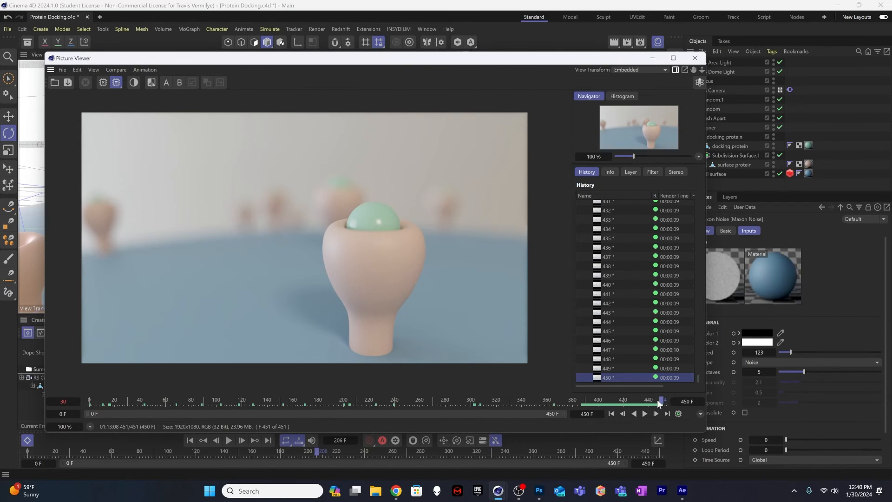
Step: Play back and scrub through the rendered frames in the Picture Viewer to review the docking animation
{"action": "left_click_drag", "start_coordinate": [657, 399], "coordinate": [655, 401]}
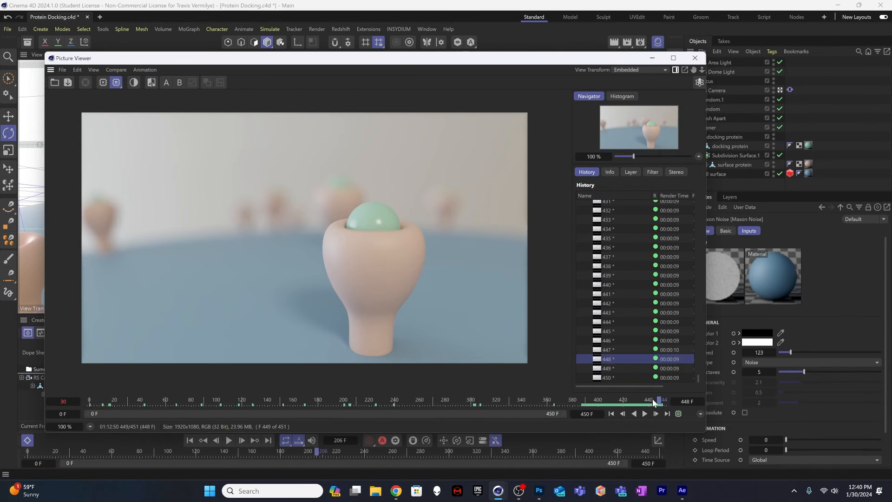
{"action": "left_click", "coordinate": [645, 414]}
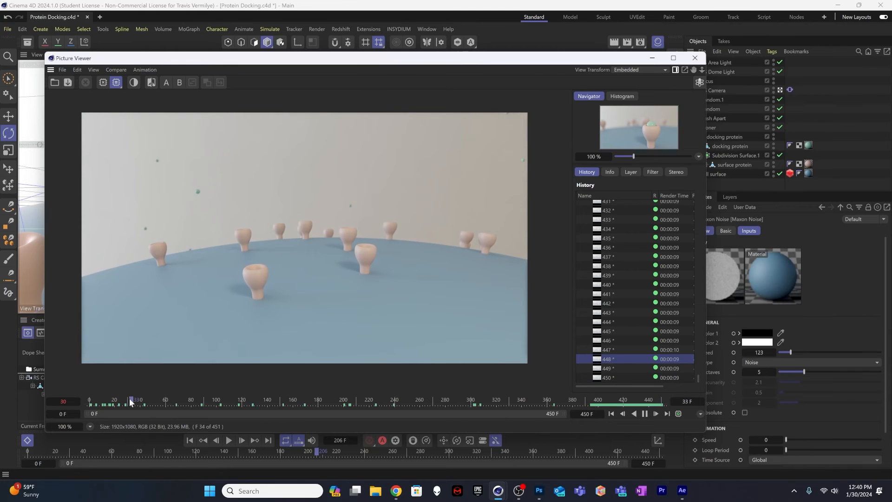
{"action": "left_click", "coordinate": [181, 401]}
{"action": "left_click_drag", "start_coordinate": [182, 400], "coordinate": [668, 405]}
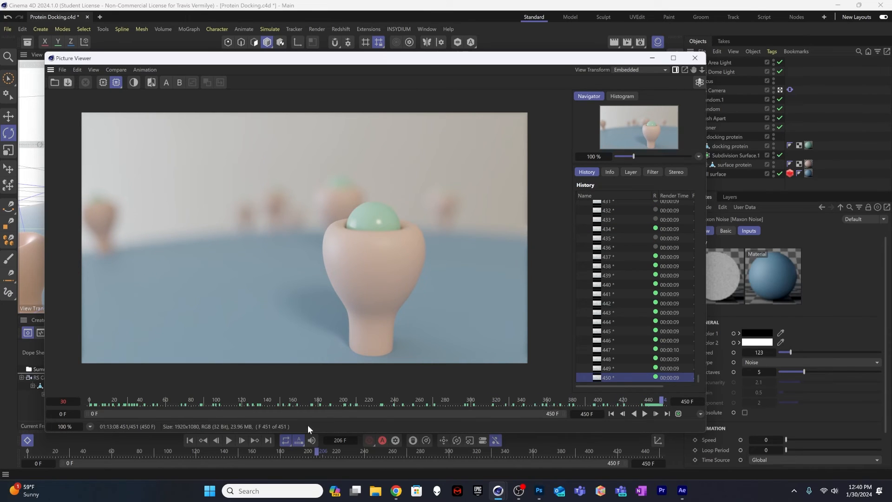
Step: Switch to After Effects and import ProteinDockingFrames0000 from the PD_RenderedFrames folder as a JPEG sequence
{"action": "left_click", "coordinate": [683, 490]}
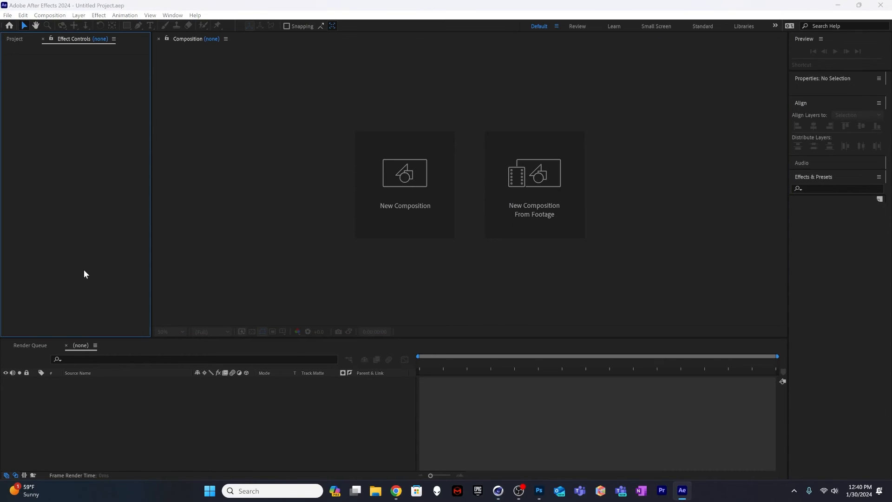
{"action": "key", "text": "ctrl+i"}
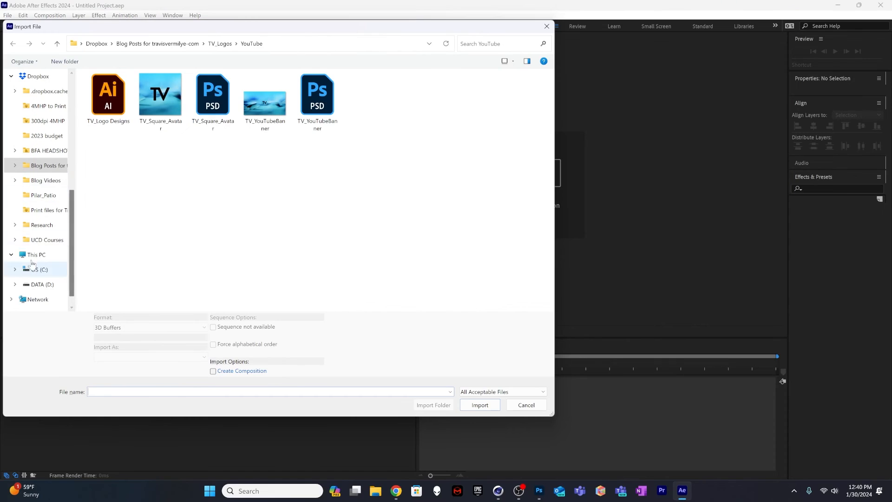
{"action": "left_click", "coordinate": [46, 284]}
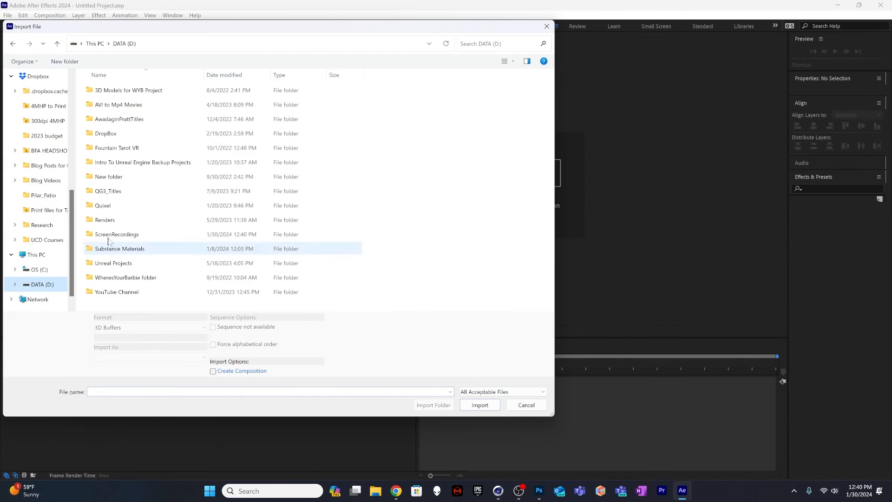
{"action": "double_click", "coordinate": [115, 292]}
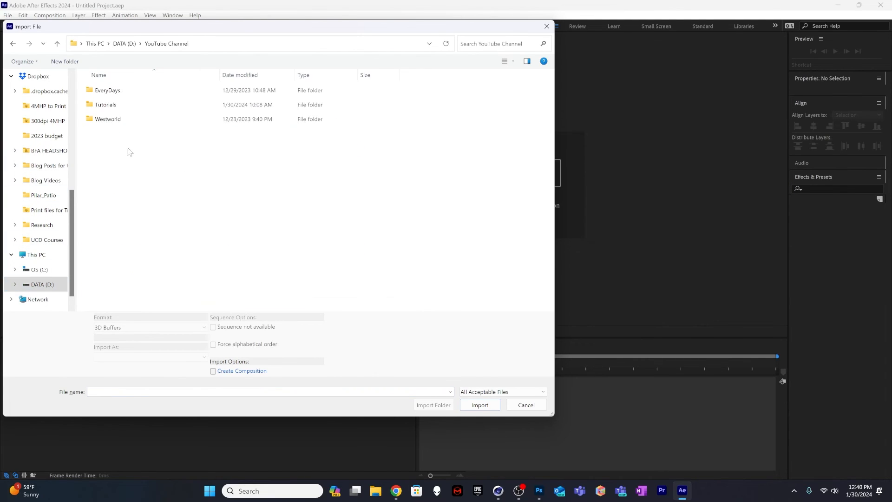
{"action": "double_click", "coordinate": [112, 104]}
{"action": "double_click", "coordinate": [133, 120]}
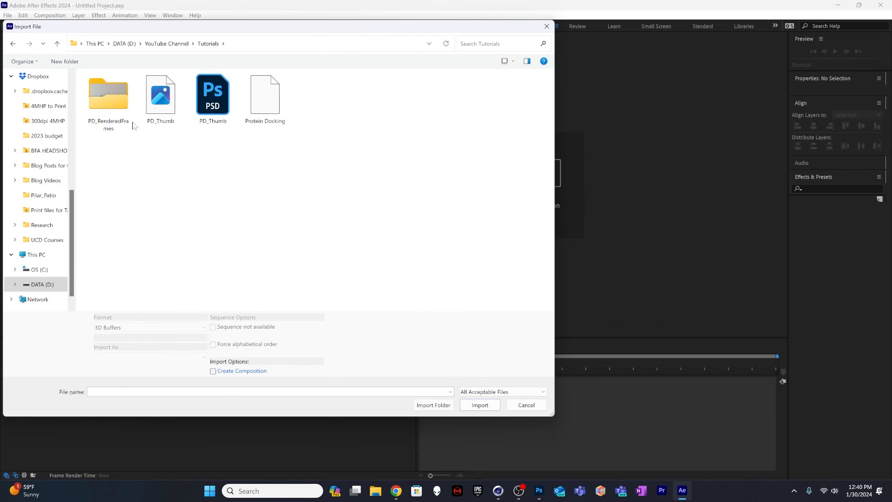
{"action": "double_click", "coordinate": [122, 122]}
{"action": "left_click", "coordinate": [108, 105]}
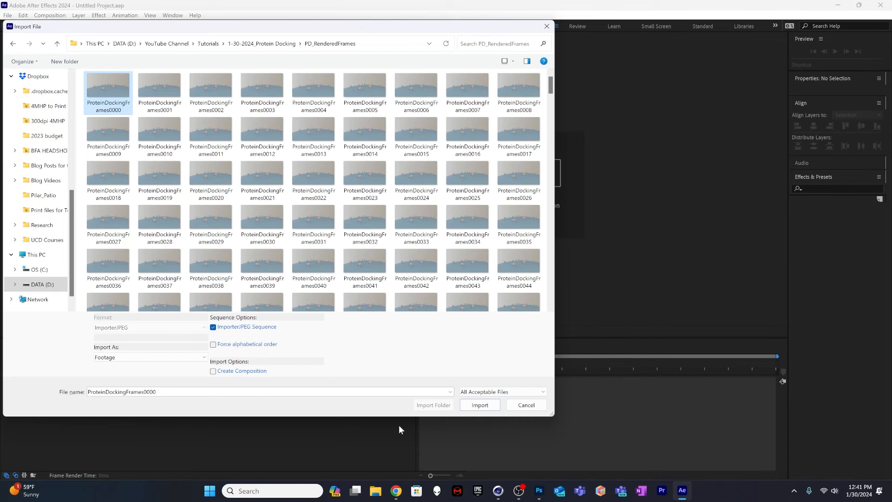
{"action": "left_click", "coordinate": [480, 405]}
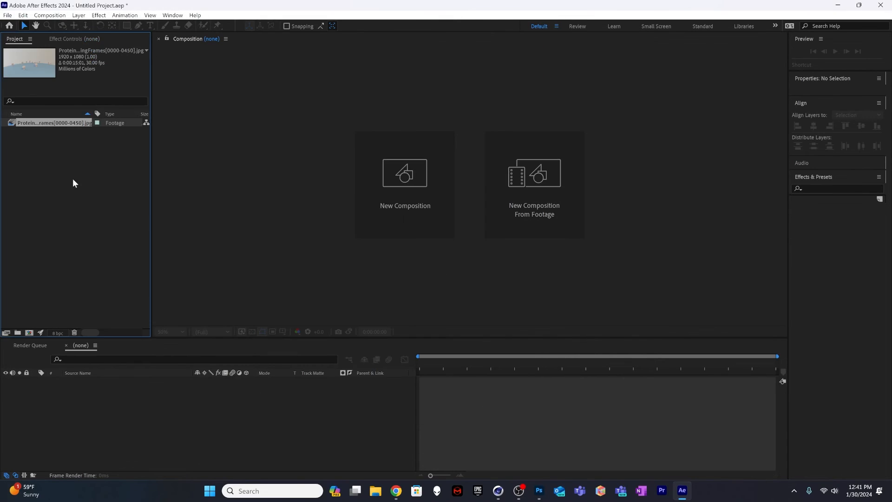
Step: Create a composition from the imported ProteinDockingFrames sequence and display it at 100% magnification
{"action": "left_click_drag", "start_coordinate": [51, 123], "coordinate": [28, 332]}
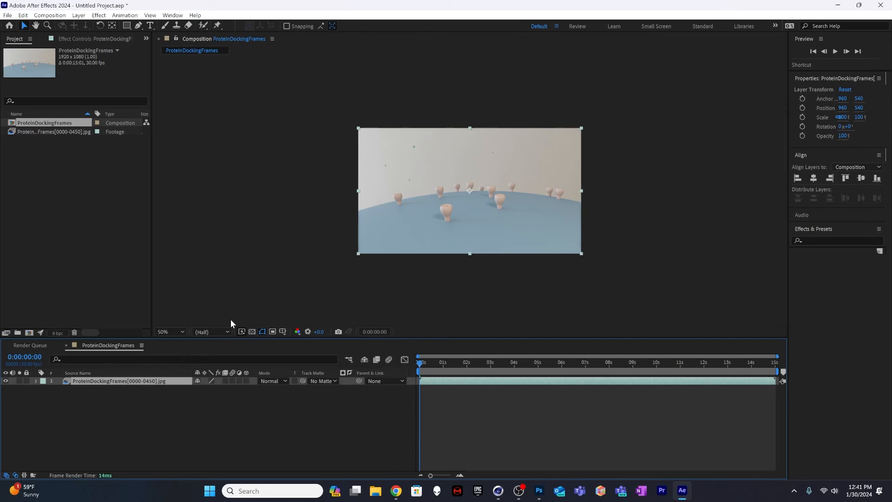
{"action": "left_click", "coordinate": [185, 332]}
{"action": "left_click", "coordinate": [191, 175]}
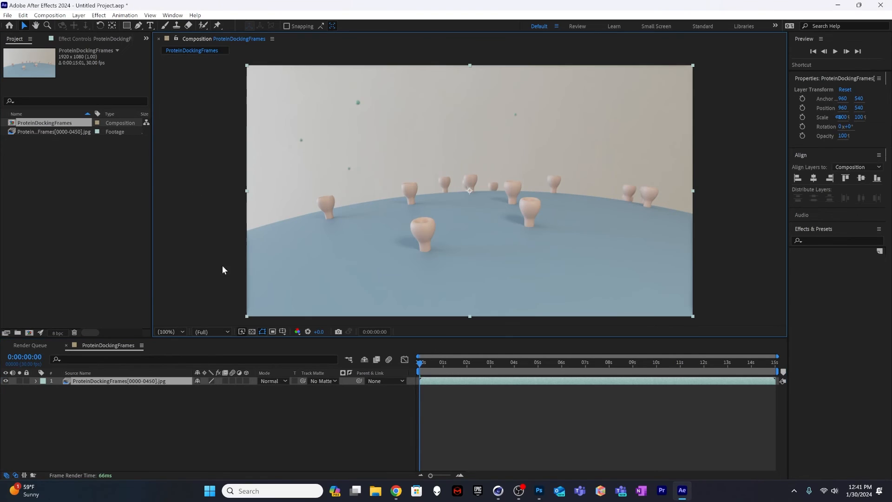
Step: Scrub through the composition and preview the animation from the start
{"action": "left_click_drag", "start_coordinate": [421, 363], "coordinate": [762, 372]}
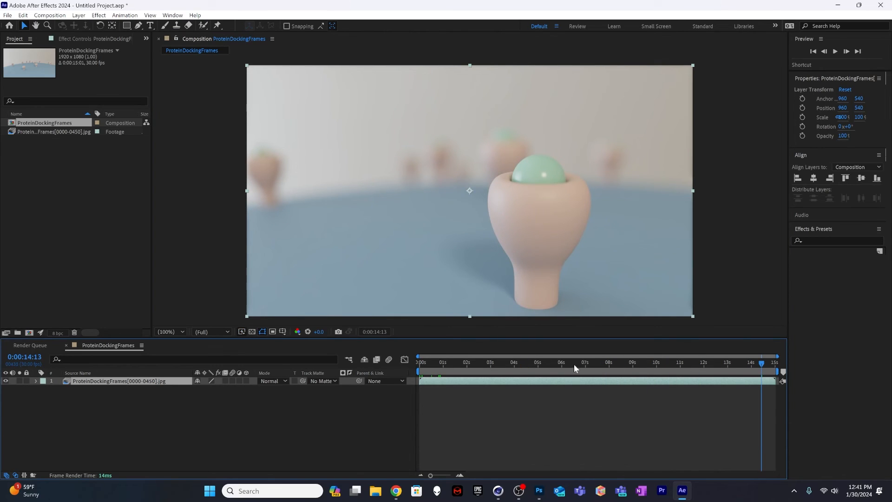
{"action": "left_click_drag", "start_coordinate": [573, 365], "coordinate": [417, 364]}
{"action": "key", "text": "space"}
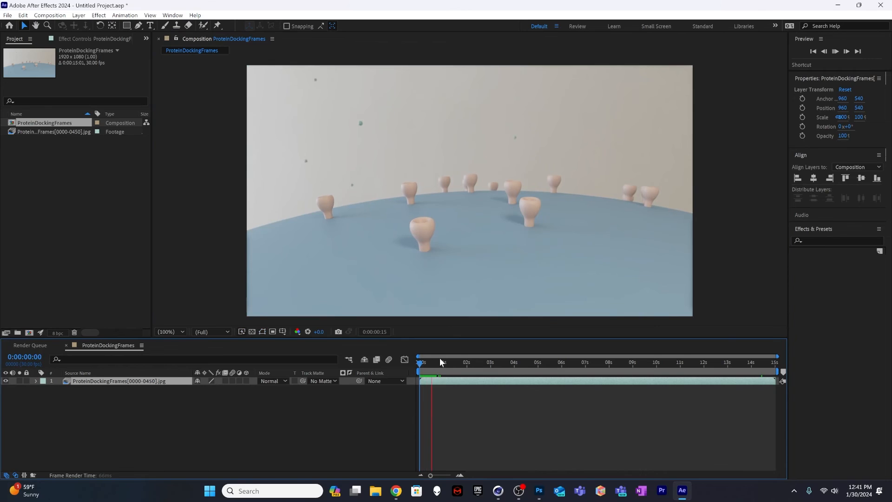
{"action": "left_click", "coordinate": [118, 208]}
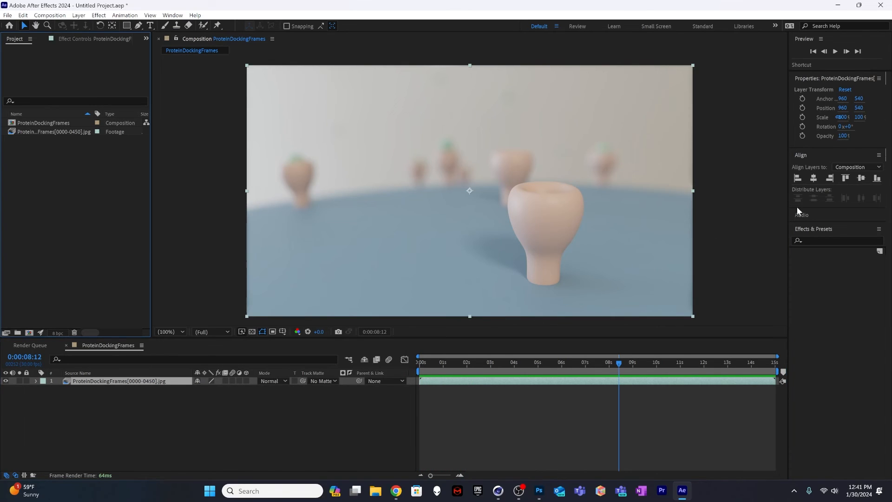
Step: Apply the Pixel Motion Blur effect to the ProteinDockingFrames layer and check the footage at an earlier time
{"action": "left_click", "coordinate": [826, 241]}
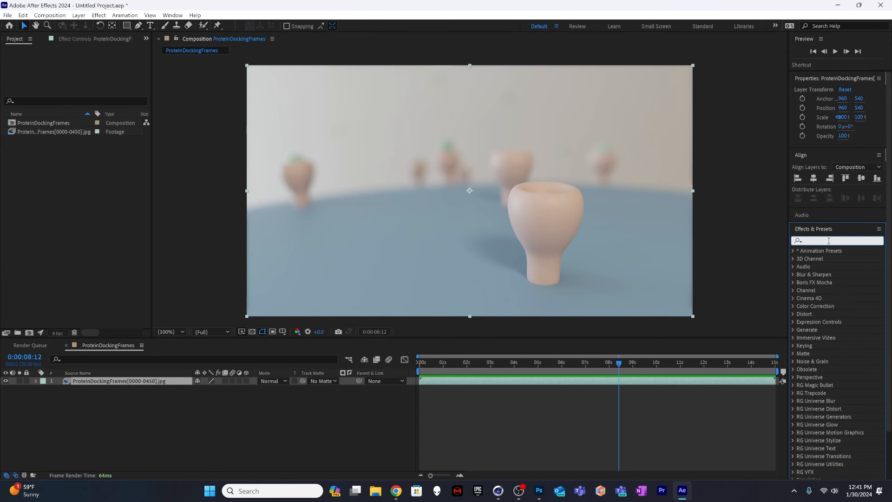
{"action": "type", "text": "pixel"}
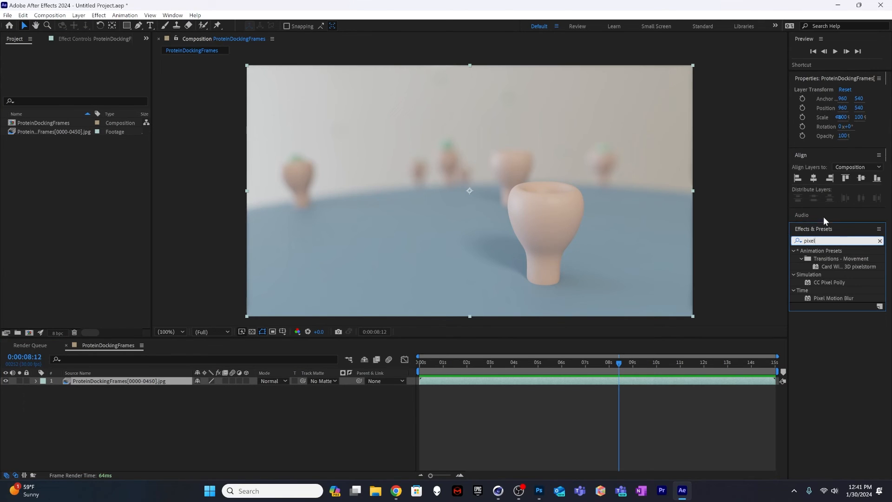
{"action": "left_click", "coordinate": [822, 297]}
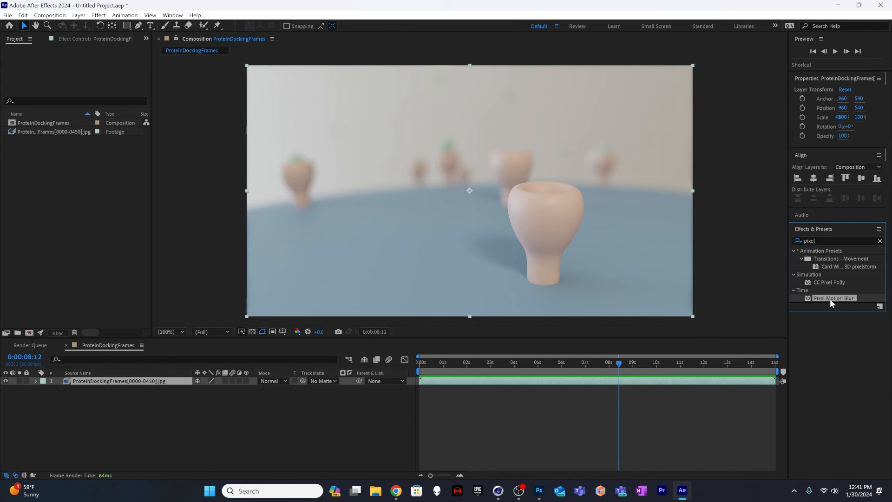
{"action": "left_click_drag", "start_coordinate": [830, 300], "coordinate": [521, 382]}
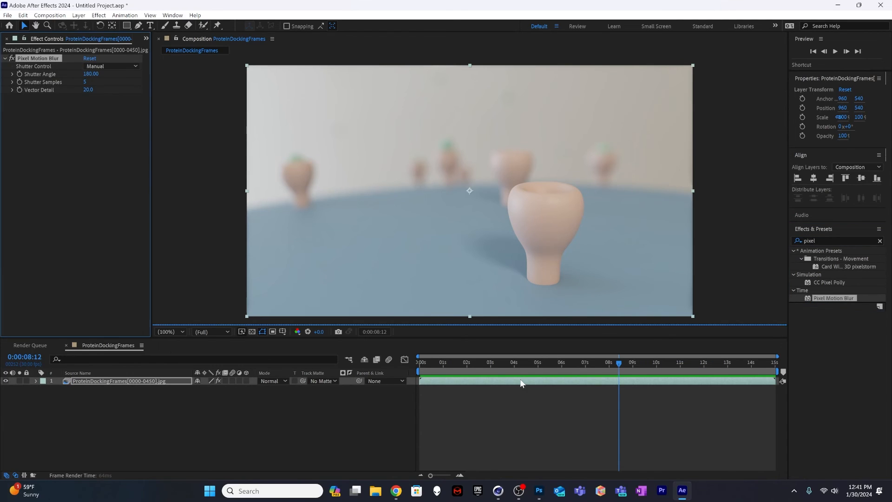
{"action": "left_click_drag", "start_coordinate": [587, 362], "coordinate": [522, 362]}
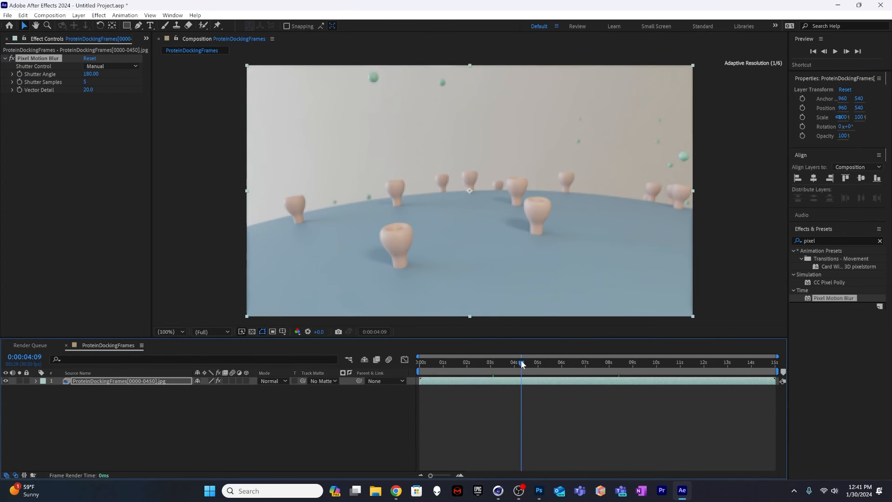
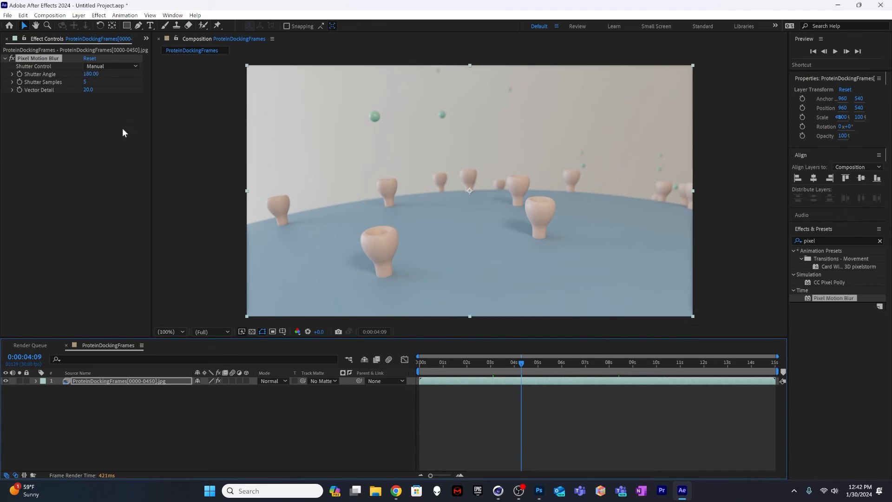
Step: Preview the motion-blurred animation from the start and check the footage near 0:00:12:26
{"action": "left_click_drag", "start_coordinate": [521, 365], "coordinate": [419, 362]}
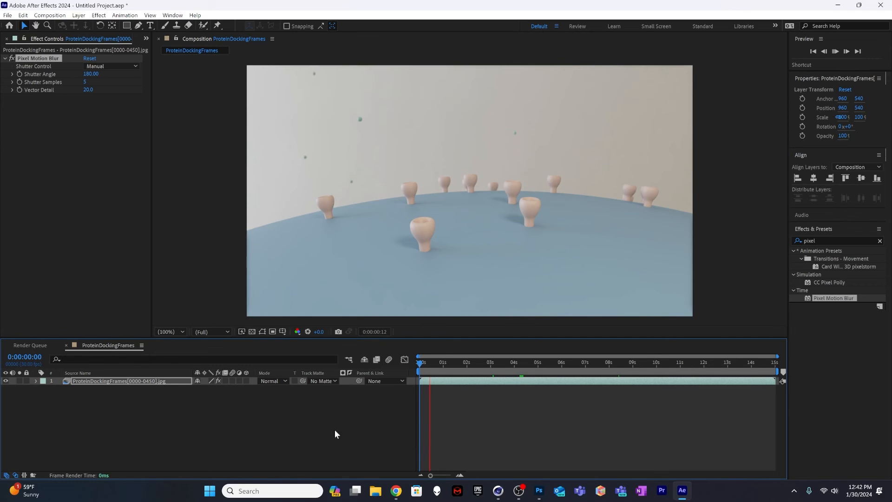
{"action": "left_click", "coordinate": [191, 414]}
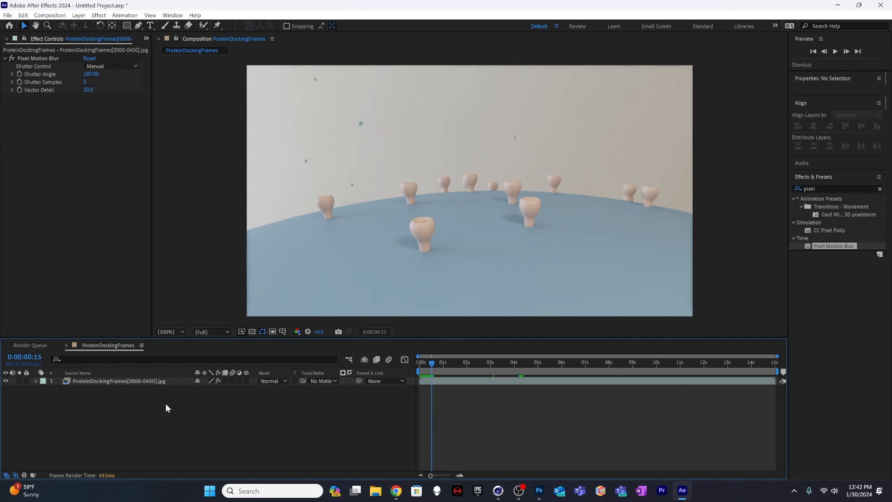
{"action": "left_click_drag", "start_coordinate": [512, 361], "coordinate": [724, 362]}
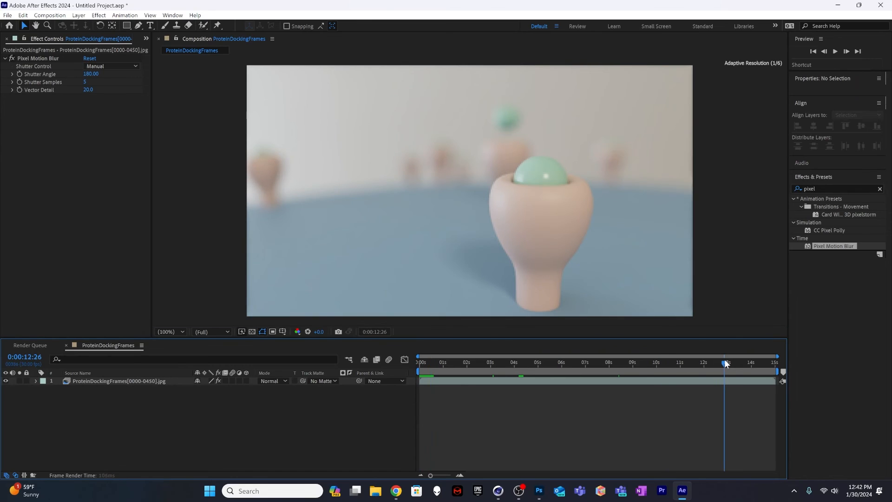
Step: Apply the Curves effect to the ProteinDockingFrames layer and shape a gentle S-curve on the RGB channel for more contrast
{"action": "left_click", "coordinate": [824, 186]}
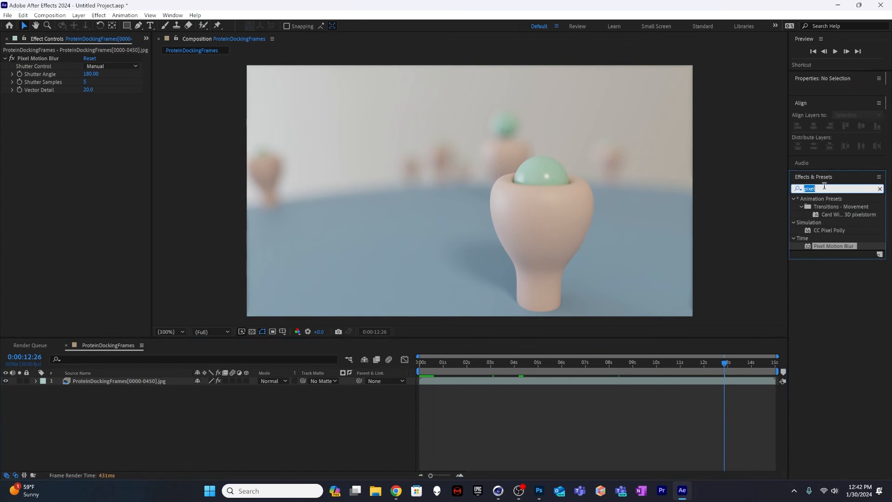
{"action": "type", "text": "curves"}
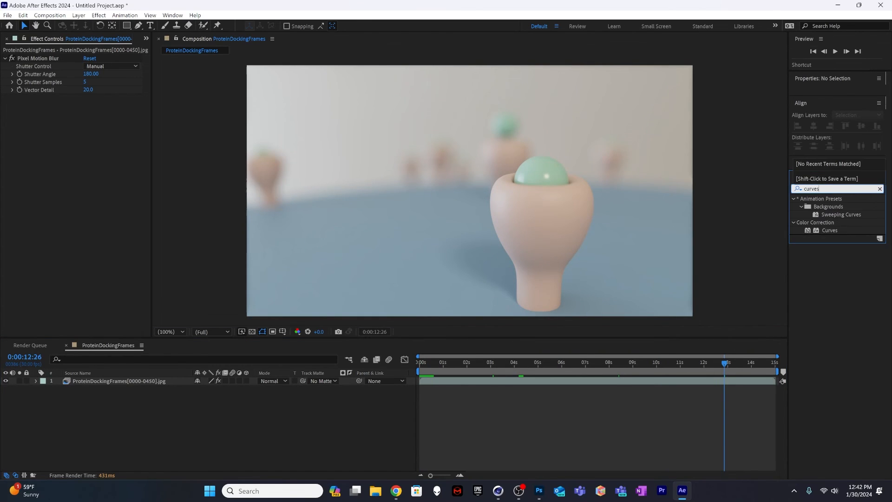
{"action": "left_click_drag", "start_coordinate": [835, 228], "coordinate": [558, 382]}
{"action": "left_click_drag", "start_coordinate": [44, 228], "coordinate": [50, 228]}
{"action": "left_click_drag", "start_coordinate": [92, 183], "coordinate": [103, 163]}
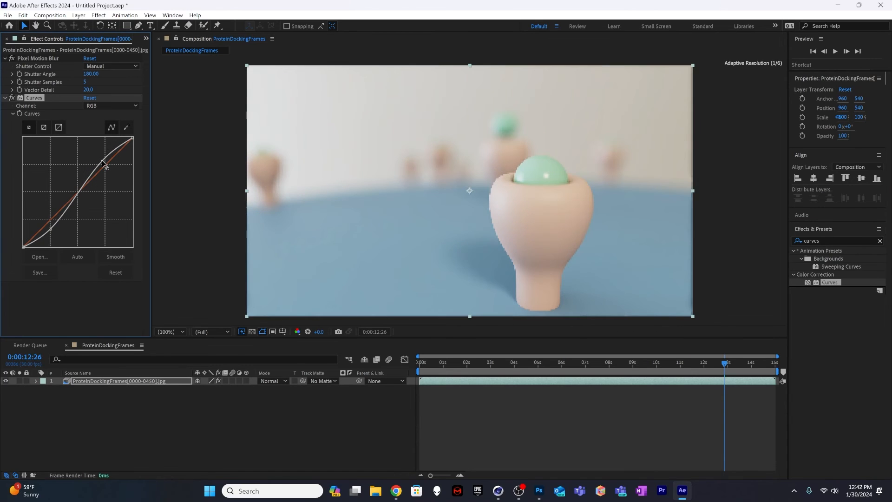
Step: Compare the footage with Curves off and on, and scrub through the composition to check the grading
{"action": "left_click_drag", "start_coordinate": [695, 357], "coordinate": [495, 361]}
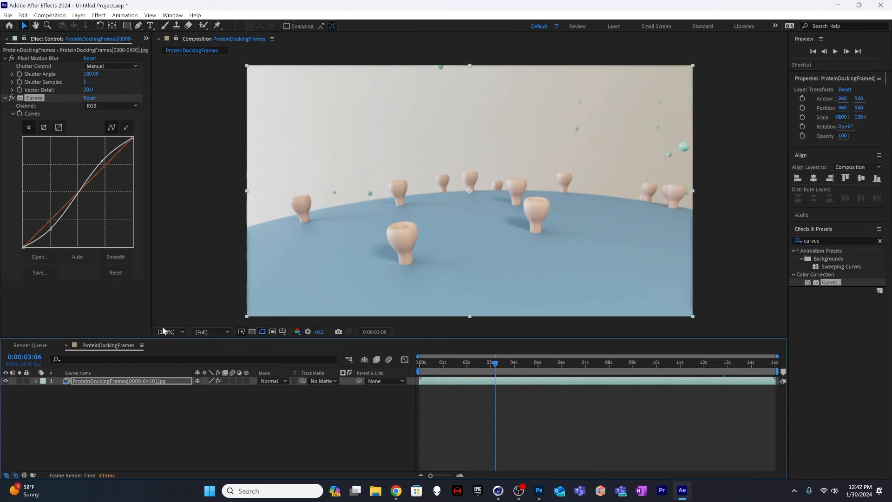
{"action": "left_click", "coordinate": [13, 98]}
{"action": "left_click", "coordinate": [13, 97]}
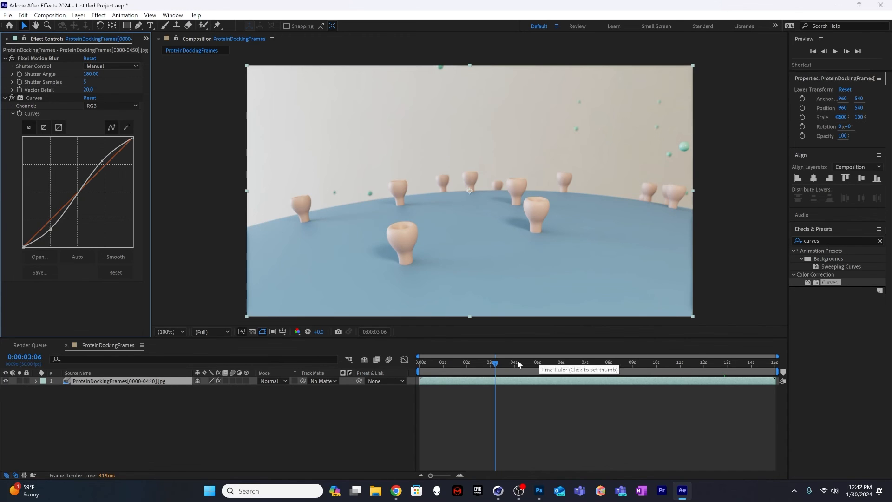
{"action": "left_click_drag", "start_coordinate": [517, 361], "coordinate": [743, 368]}
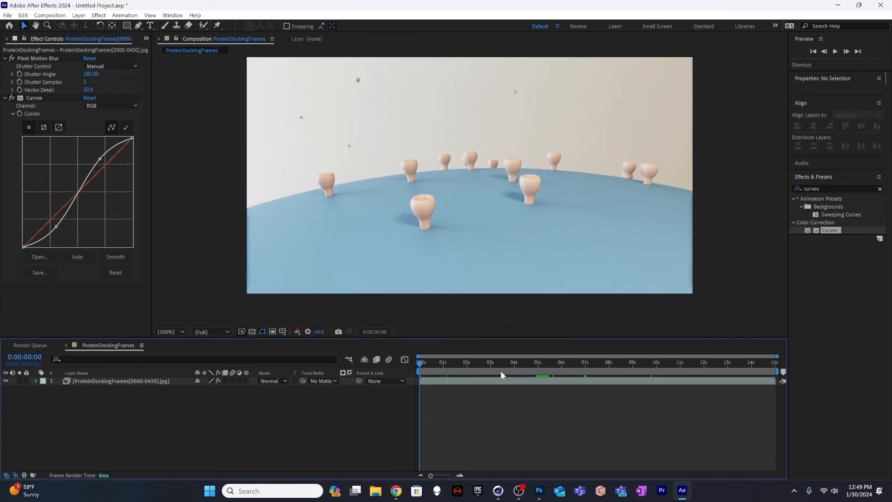
{"action": "left_click_drag", "start_coordinate": [500, 370], "coordinate": [401, 373]}
Step: Go to 0:00:08:29 and add a 1920 x 1080 px solid layer in orange FF9000 above the footage
{"action": "left_click_drag", "start_coordinate": [582, 361], "coordinate": [632, 369]}
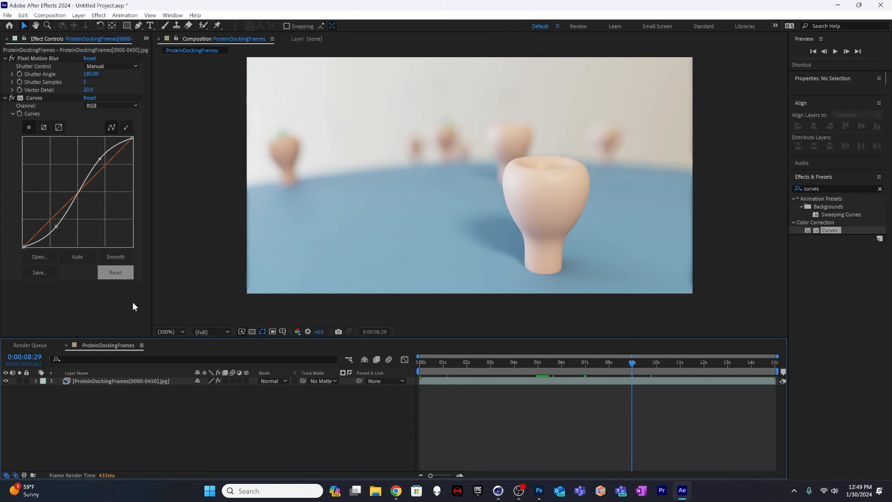
{"action": "left_click", "coordinate": [120, 381]}
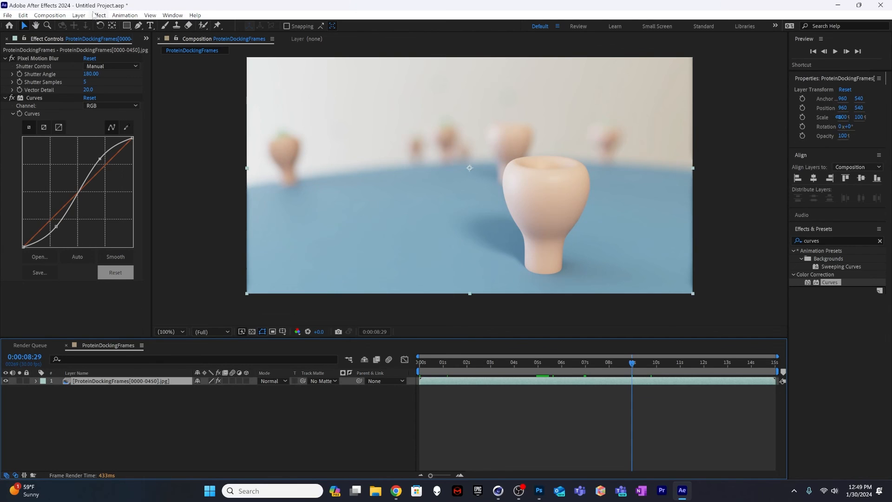
{"action": "left_click", "coordinate": [79, 15]}
{"action": "mouse_move", "coordinate": [198, 28]}
{"action": "left_click", "coordinate": [236, 36]}
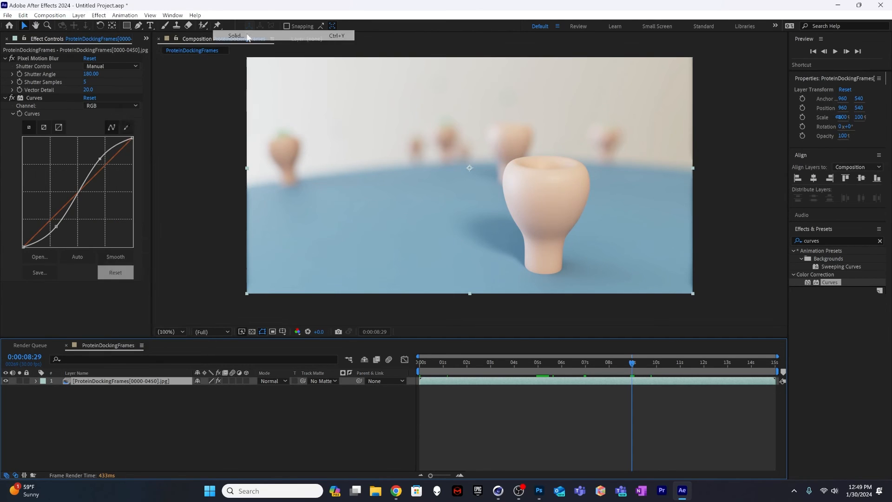
{"action": "left_click", "coordinate": [216, 280]}
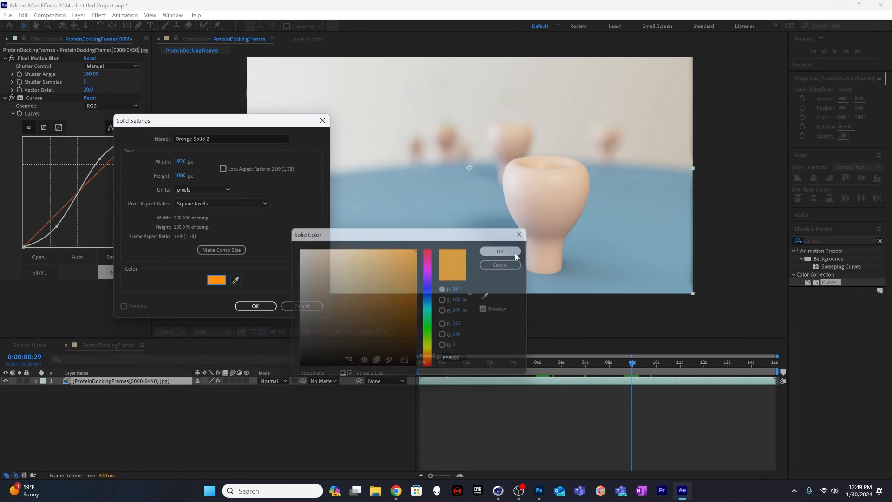
{"action": "left_click", "coordinate": [503, 251]}
{"action": "left_click", "coordinate": [254, 307]}
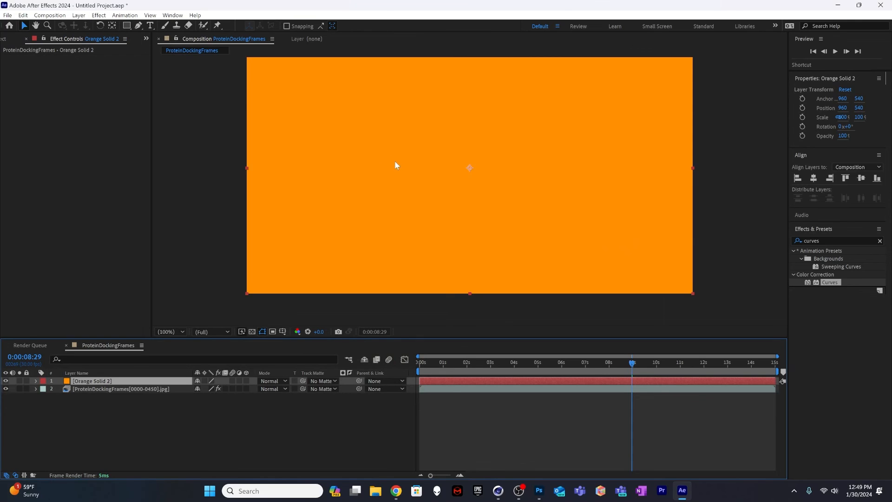
Step: Draw a closed Pen mask on the orange solid covering the upper frame, with a lower edge arched along the horizon
{"action": "scroll", "coordinate": [394, 164], "scroll_direction": "down", "scroll_amount": 3}
{"action": "scroll", "coordinate": [392, 165], "scroll_direction": "up", "scroll_amount": 2}
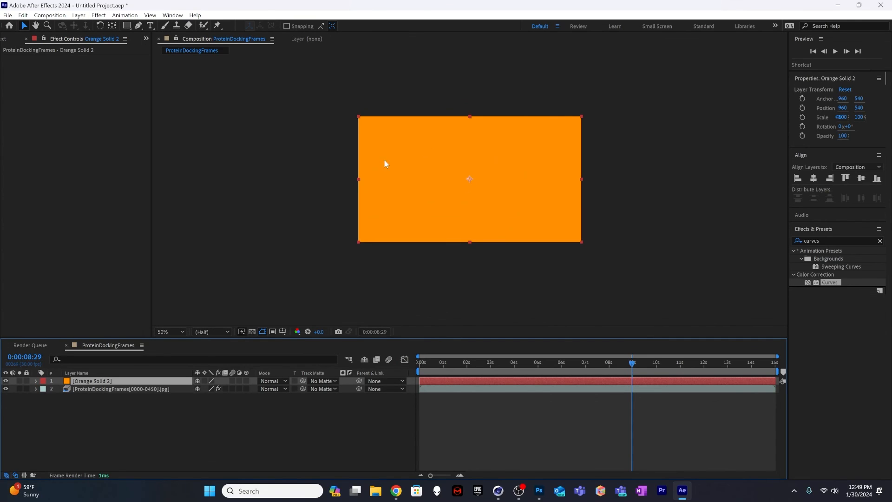
{"action": "left_click", "coordinate": [138, 25]}
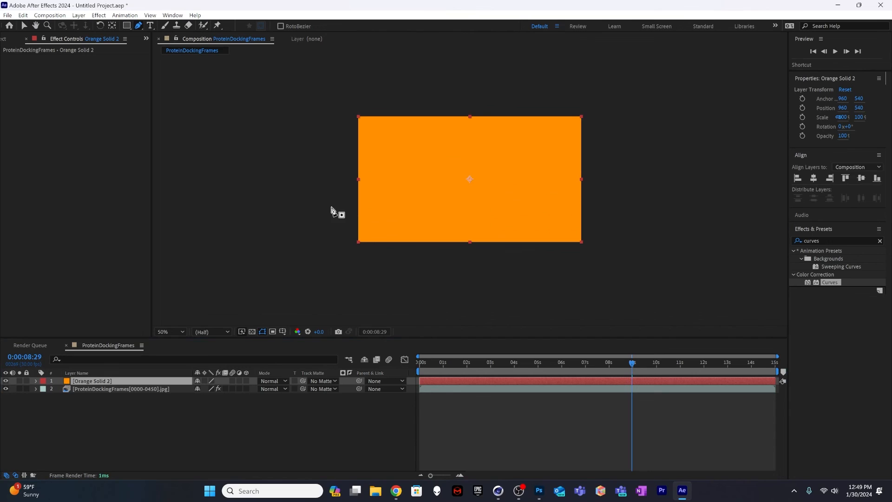
{"action": "left_click", "coordinate": [310, 220]}
{"action": "left_click_drag", "start_coordinate": [470, 181], "coordinate": [573, 181]}
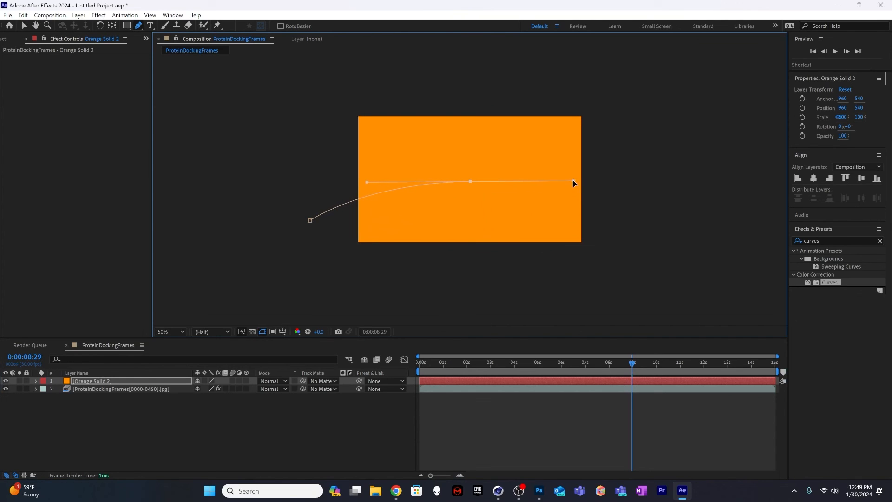
{"action": "left_click", "coordinate": [659, 219]}
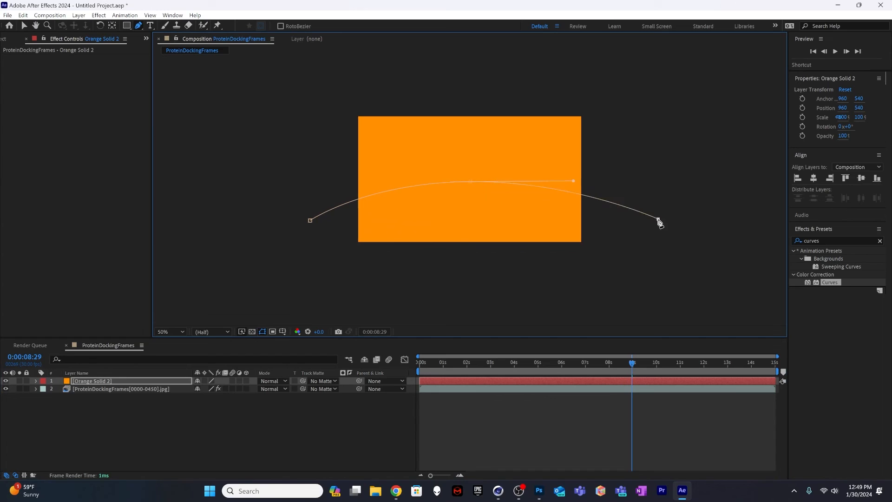
{"action": "left_click", "coordinate": [634, 78]}
{"action": "left_click", "coordinate": [304, 76]}
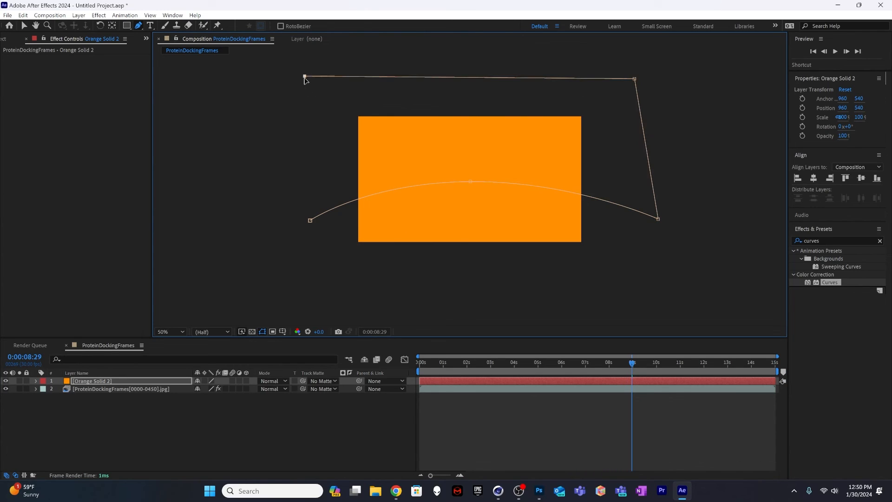
{"action": "left_click", "coordinate": [309, 221]}
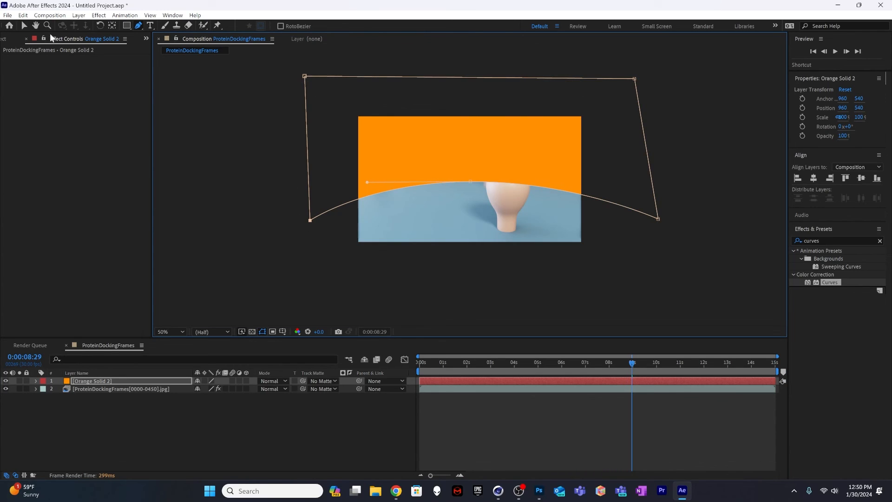
Step: Move the whole mask of the orange solid upward so its arched edge sits slightly above the horizon
{"action": "left_click", "coordinate": [24, 25]}
{"action": "double_click", "coordinate": [311, 222]}
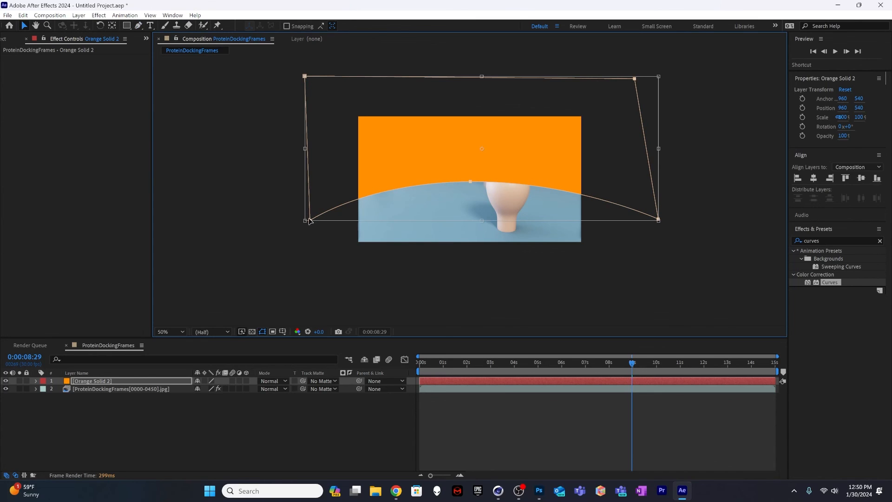
{"action": "left_click_drag", "start_coordinate": [310, 221], "coordinate": [321, 199]}
{"action": "double_click", "coordinate": [476, 163]}
{"action": "double_click", "coordinate": [477, 163]}
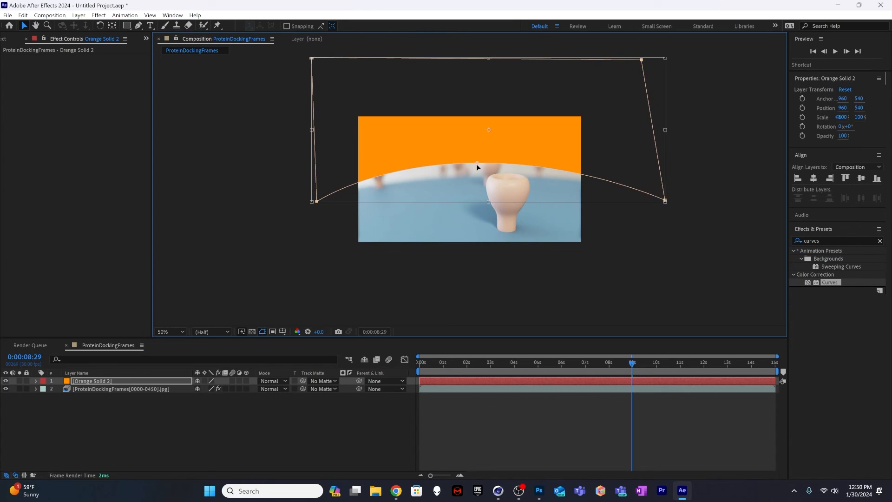
{"action": "double_click", "coordinate": [477, 163]}
{"action": "double_click", "coordinate": [478, 163]}
{"action": "double_click", "coordinate": [316, 223]}
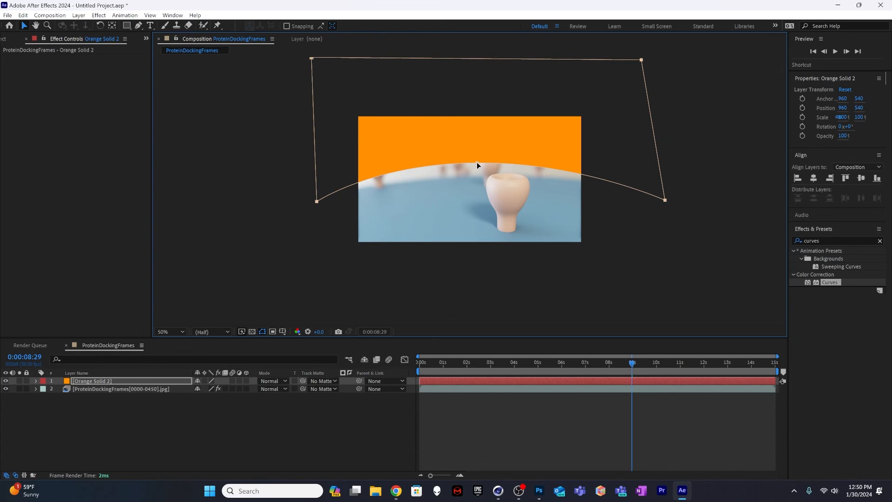
{"action": "left_click_drag", "start_coordinate": [477, 162], "coordinate": [476, 166]}
{"action": "double_click", "coordinate": [476, 166]}
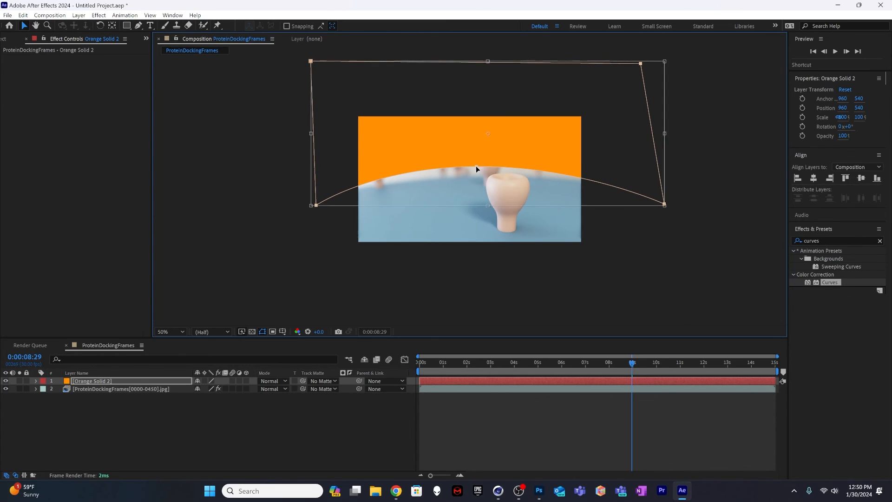
{"action": "double_click", "coordinate": [476, 166]}
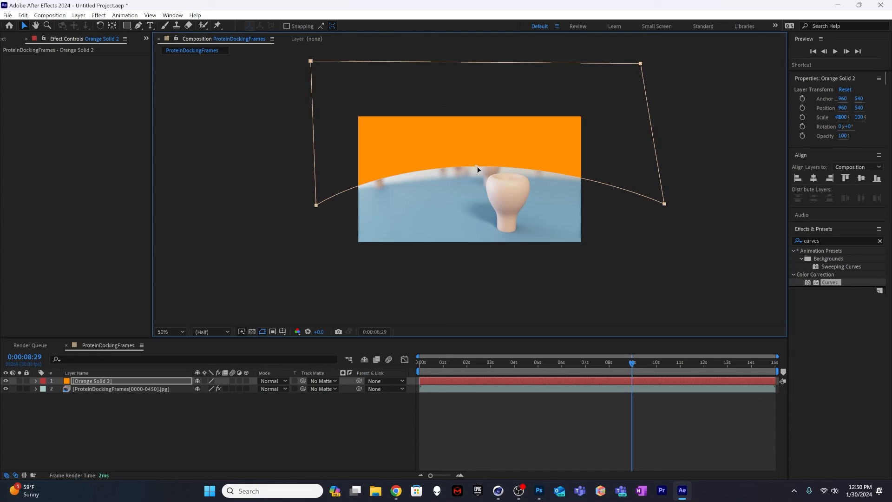
Step: Reshape the mask's lower edge to follow the horizon by lowering its middle point and raising both end points
{"action": "left_click", "coordinate": [314, 219]}
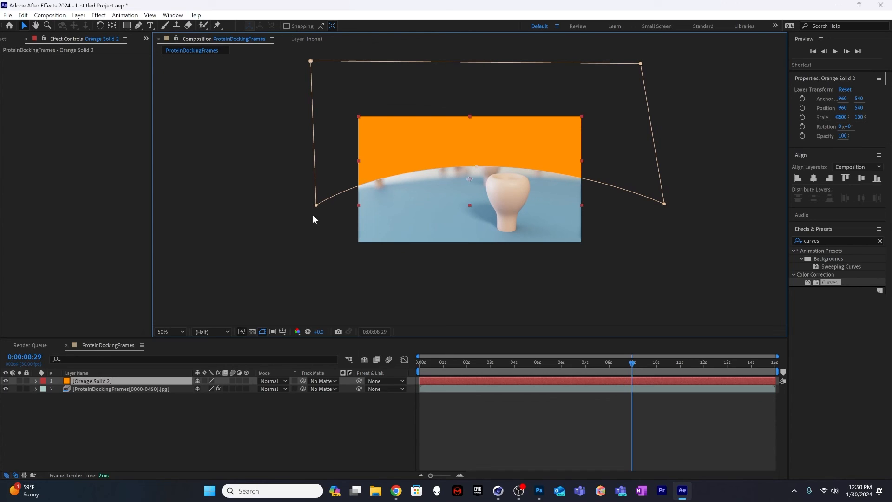
{"action": "left_click", "coordinate": [475, 168]}
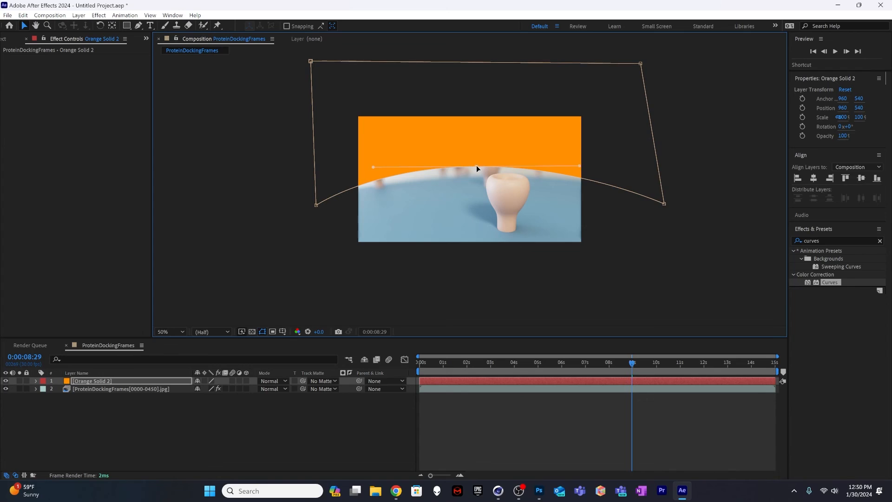
{"action": "left_click_drag", "start_coordinate": [476, 165], "coordinate": [478, 177]}
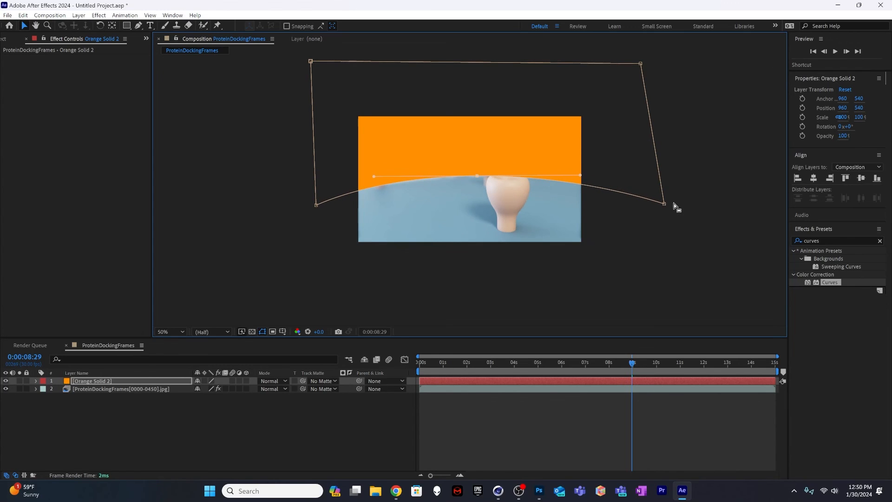
{"action": "left_click_drag", "start_coordinate": [665, 204], "coordinate": [662, 183]}
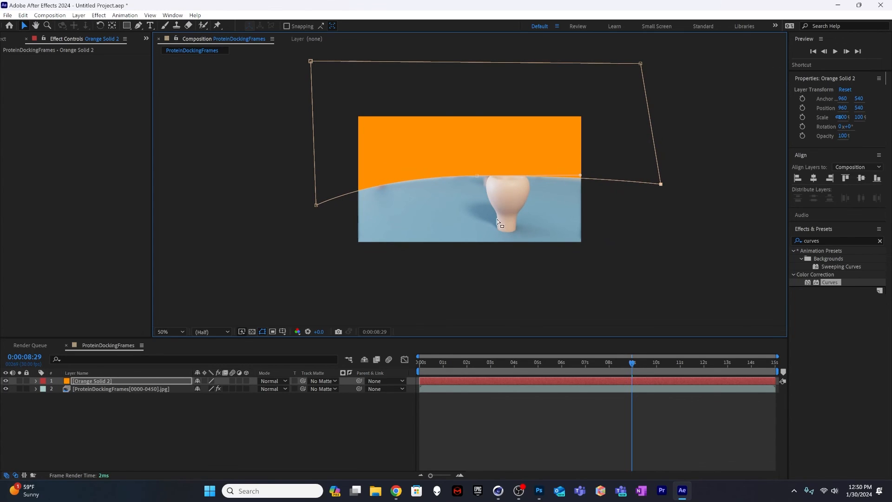
{"action": "mouse_move", "coordinate": [316, 205]}
{"action": "left_mouse_down"}
{"action": "mouse_move", "coordinate": [315, 175]}
{"action": "mouse_move", "coordinate": [313, 200]}
{"action": "left_mouse_up"}
{"action": "left_click", "coordinate": [341, 277]}
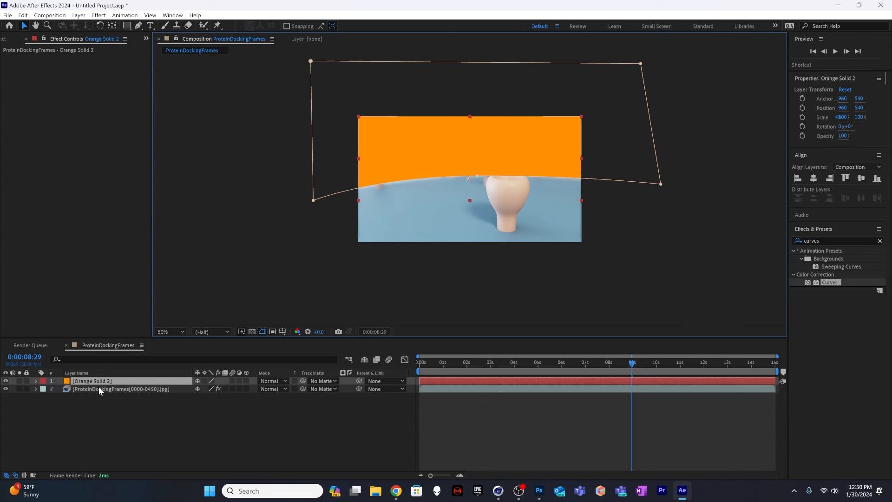
Step: Set the Mask Feather of Mask 1 on the orange solid to 571 pixels and deselect the layer
{"action": "left_click", "coordinate": [36, 381]}
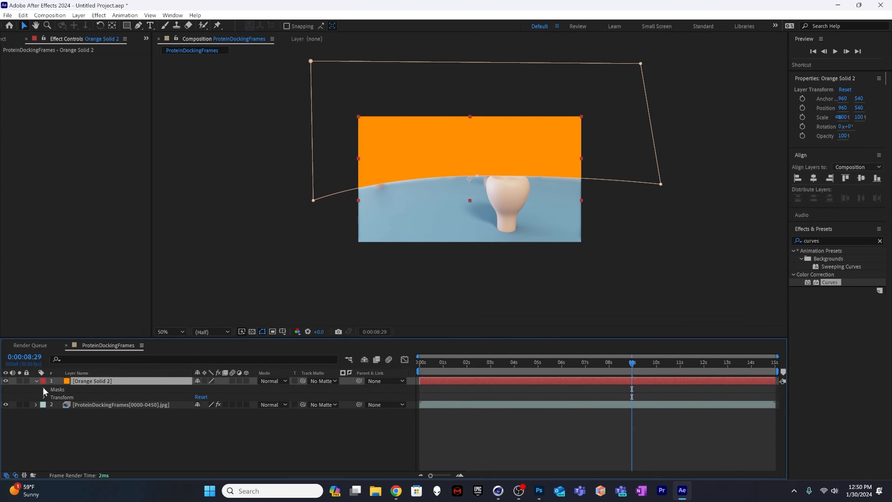
{"action": "left_click", "coordinate": [44, 389]}
{"action": "left_click", "coordinate": [52, 397]}
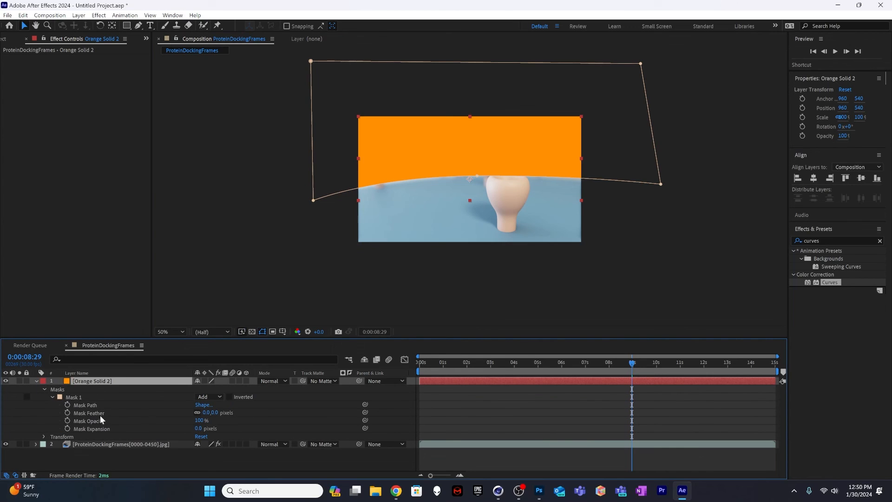
{"action": "left_click_drag", "start_coordinate": [213, 413], "coordinate": [451, 396]}
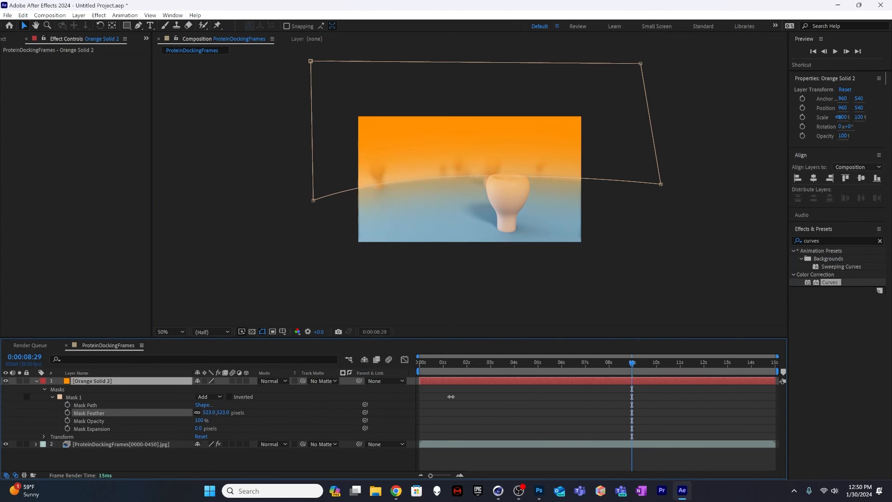
{"action": "left_click_drag", "start_coordinate": [513, 393], "coordinate": [460, 395]}
{"action": "left_click", "coordinate": [24, 55]}
{"action": "left_click", "coordinate": [302, 286]}
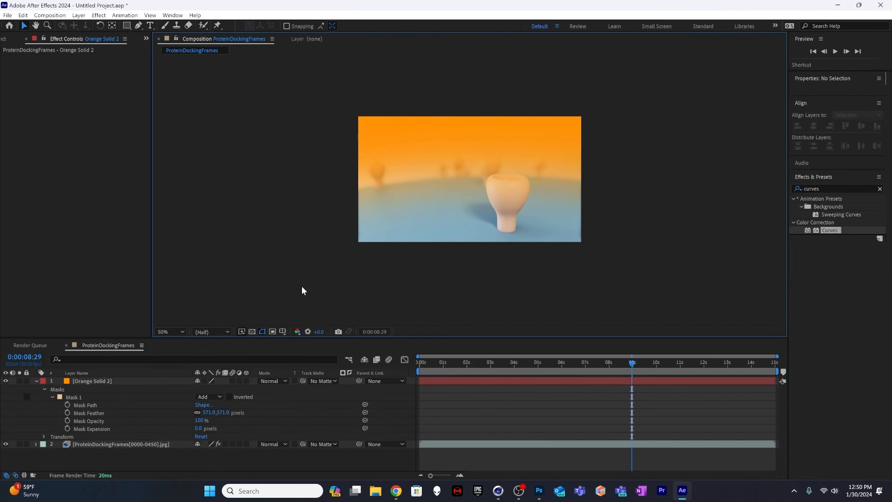
Step: Set the orange solid's blending mode to Add and its opacity to 23%, and deselect the layer
{"action": "left_click", "coordinate": [271, 381]}
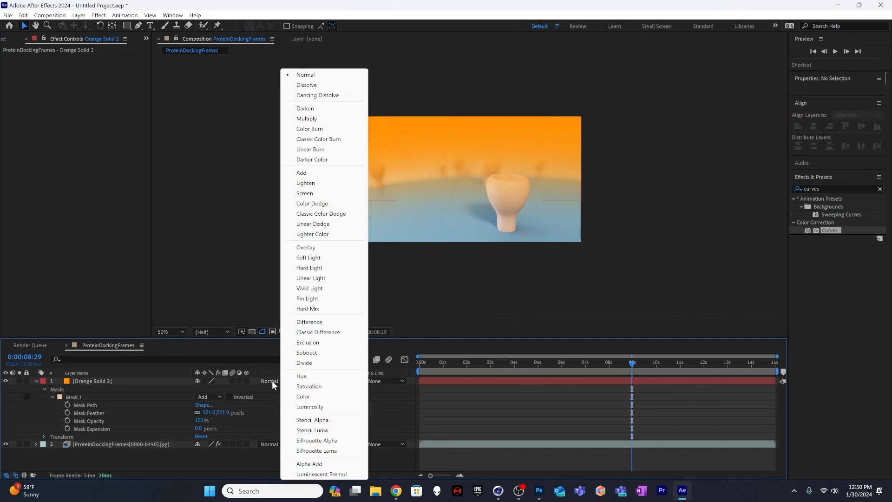
{"action": "left_click", "coordinate": [314, 171]}
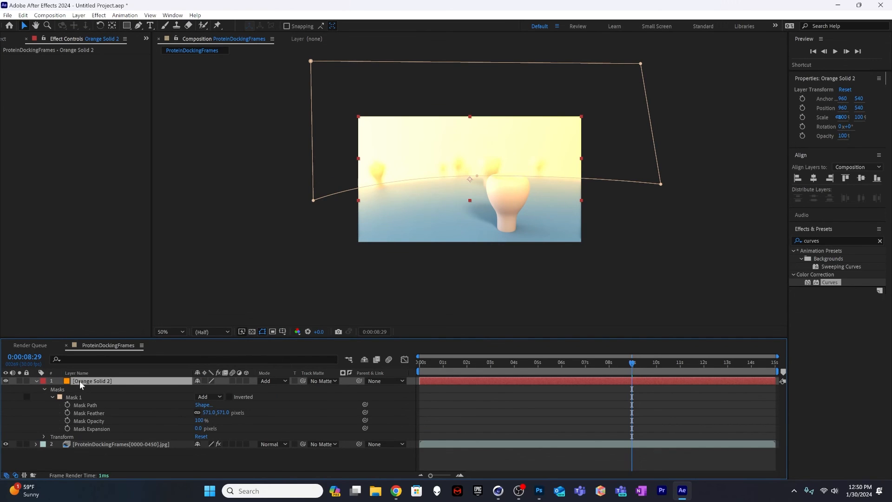
{"action": "key", "text": "t"}
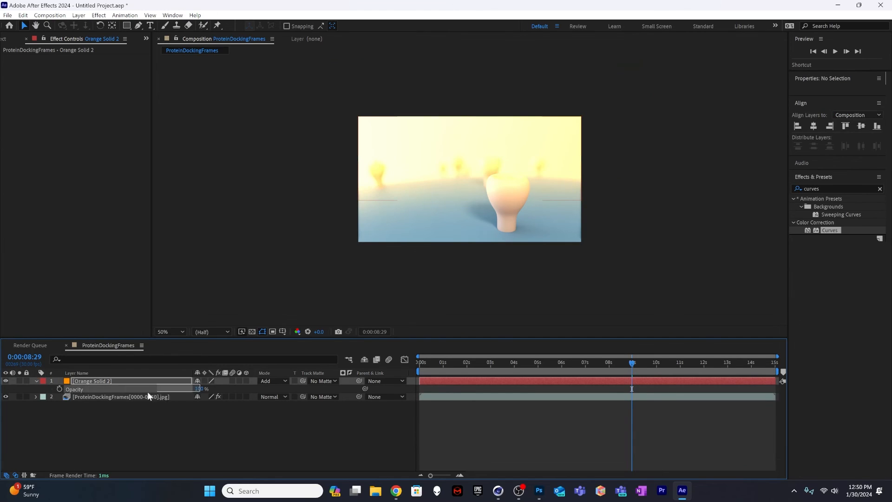
{"action": "left_click", "coordinate": [112, 397], "text": "shift"}
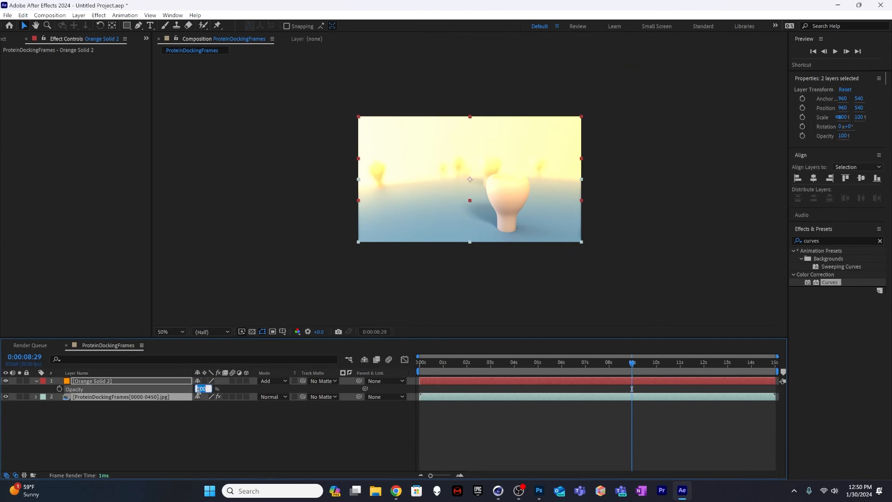
{"action": "left_click_drag", "start_coordinate": [196, 389], "coordinate": [138, 398]}
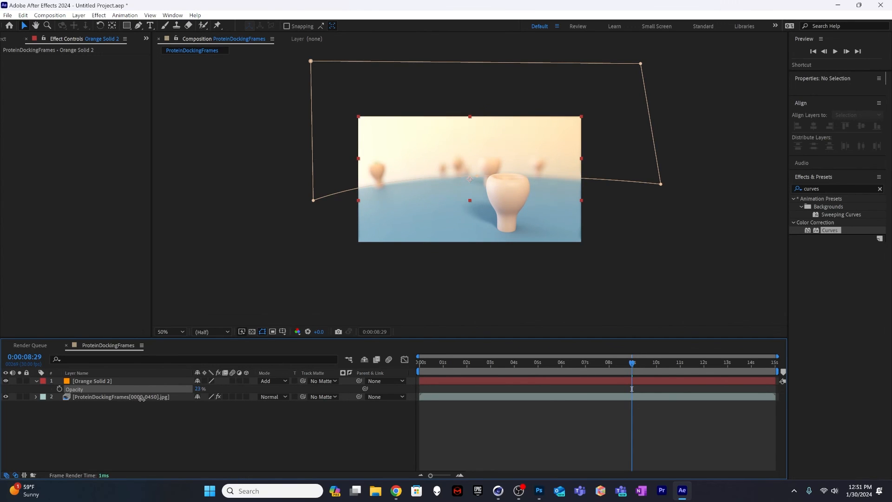
{"action": "left_click", "coordinate": [404, 239]}
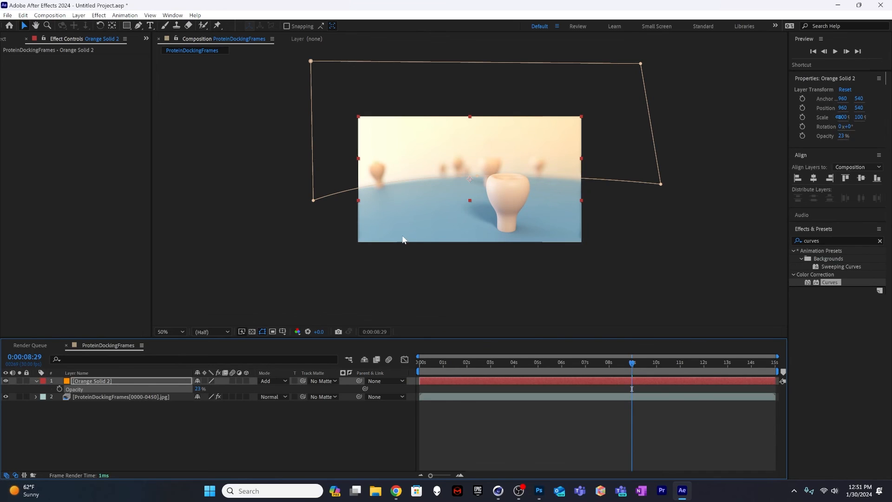
{"action": "left_click", "coordinate": [298, 293]}
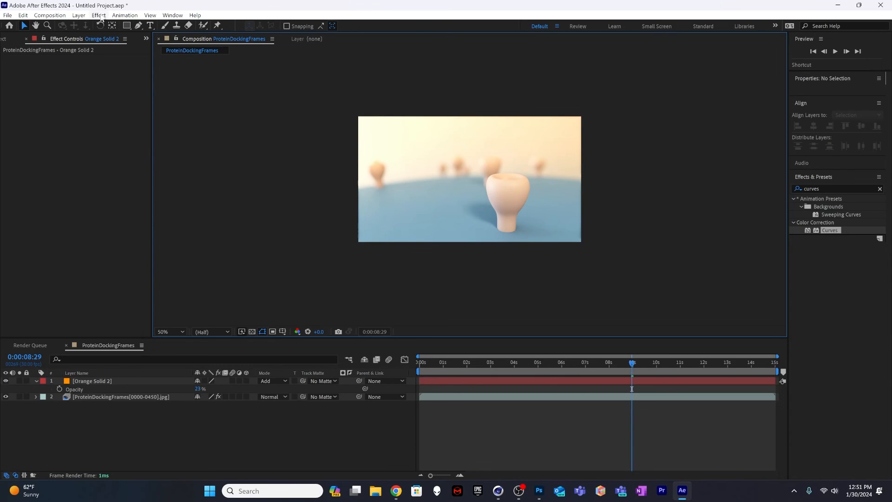
Step: Create a new 1920 × 1080 px solid in a bright cyan color
{"action": "left_click", "coordinate": [80, 15]}
{"action": "mouse_move", "coordinate": [91, 29]}
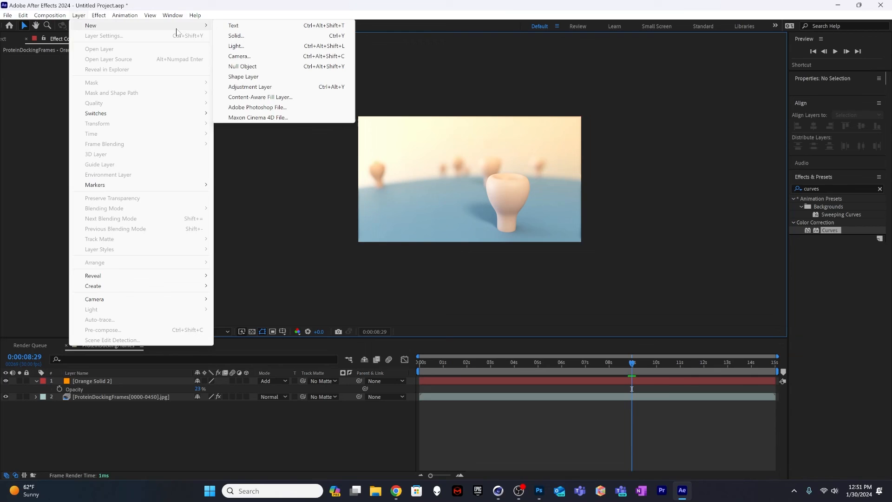
{"action": "left_click", "coordinate": [223, 37]}
{"action": "left_click", "coordinate": [216, 280]}
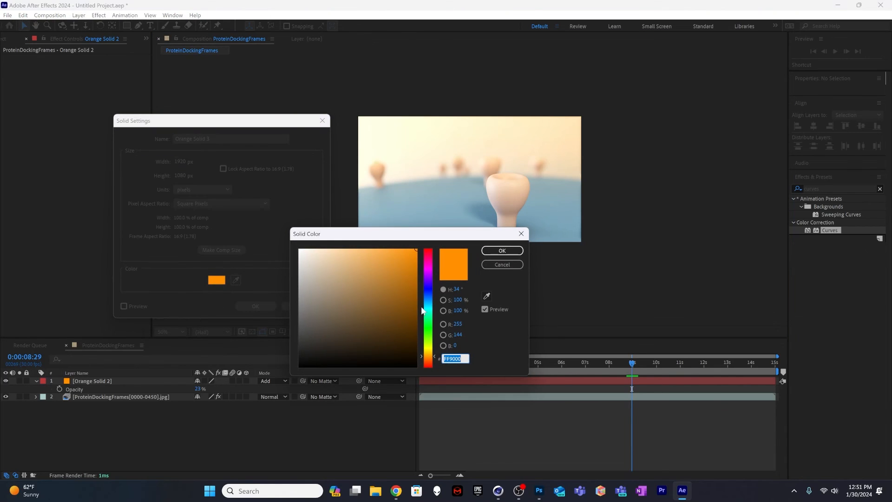
{"action": "left_click_drag", "start_coordinate": [426, 328], "coordinate": [396, 290]}
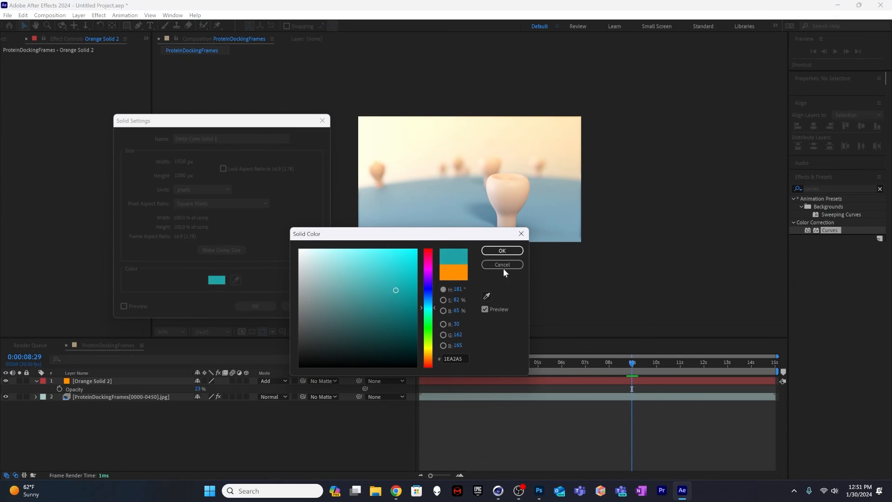
{"action": "left_click", "coordinate": [395, 277]}
{"action": "left_click", "coordinate": [512, 252]}
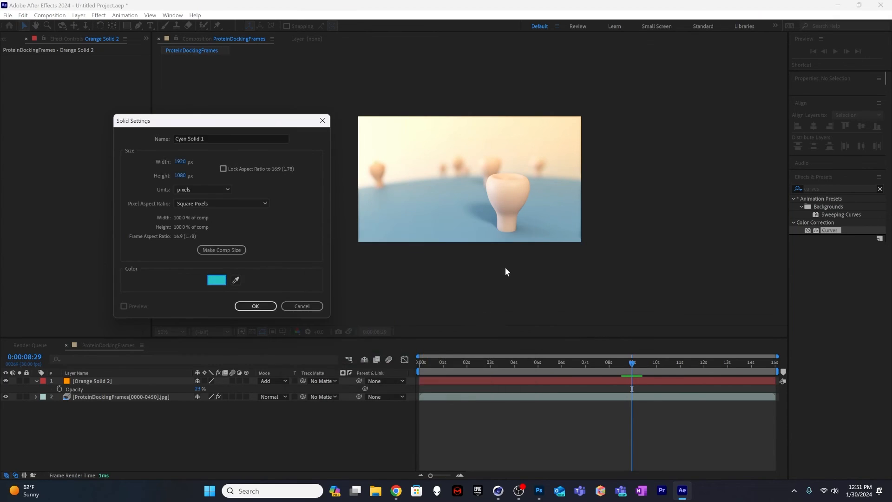
{"action": "left_click", "coordinate": [256, 306]}
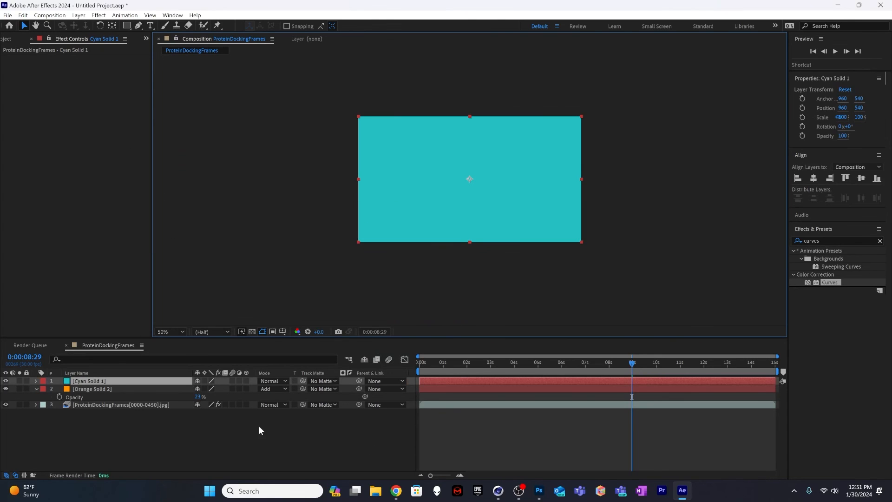
Step: Draw a closed Pen mask on the cyan solid covering the lower frame, with an upper edge arched along the horizon
{"action": "left_click", "coordinate": [138, 26]}
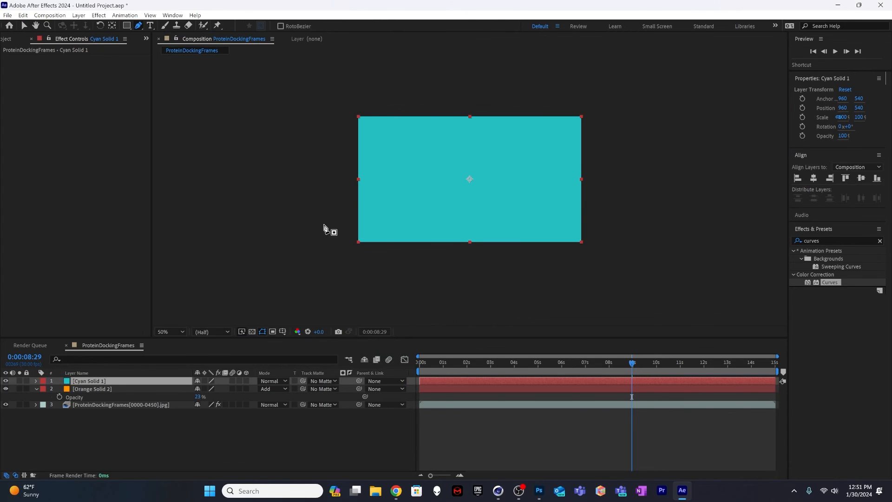
{"action": "left_click", "coordinate": [280, 216]}
{"action": "left_click_drag", "start_coordinate": [468, 184], "coordinate": [558, 184]}
{"action": "left_click_drag", "start_coordinate": [682, 219], "coordinate": [687, 223]}
{"action": "left_click", "coordinate": [670, 302]}
{"action": "left_click", "coordinate": [289, 292]}
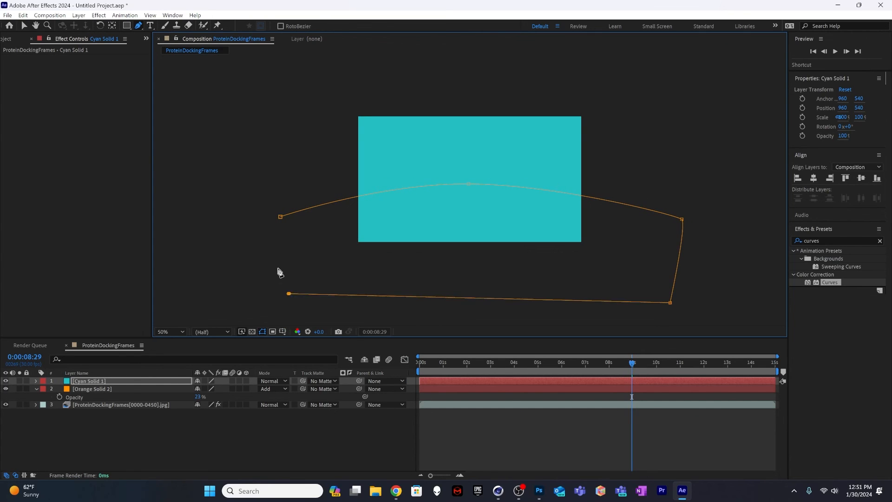
{"action": "left_click", "coordinate": [281, 217]}
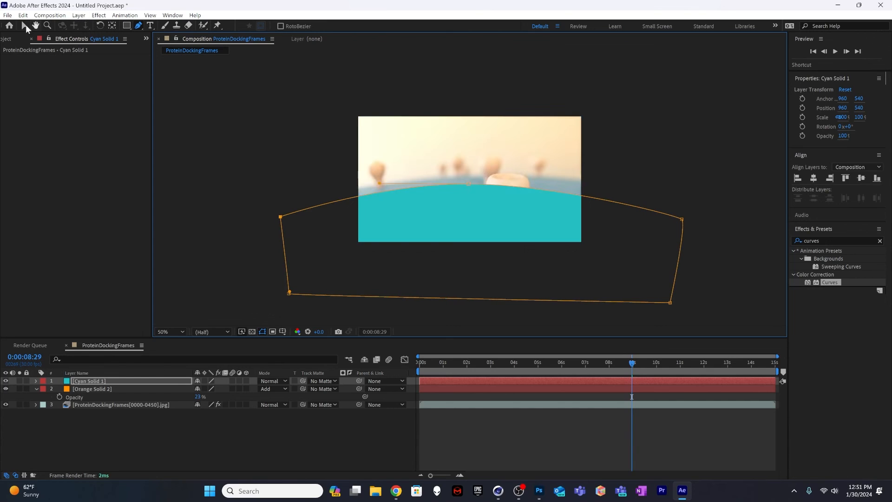
Step: Reshape the cyan mask's upper edge to match the horizon by raising its middle and both end points and adjusting the middle point's curve handle
{"action": "left_click", "coordinate": [24, 25]}
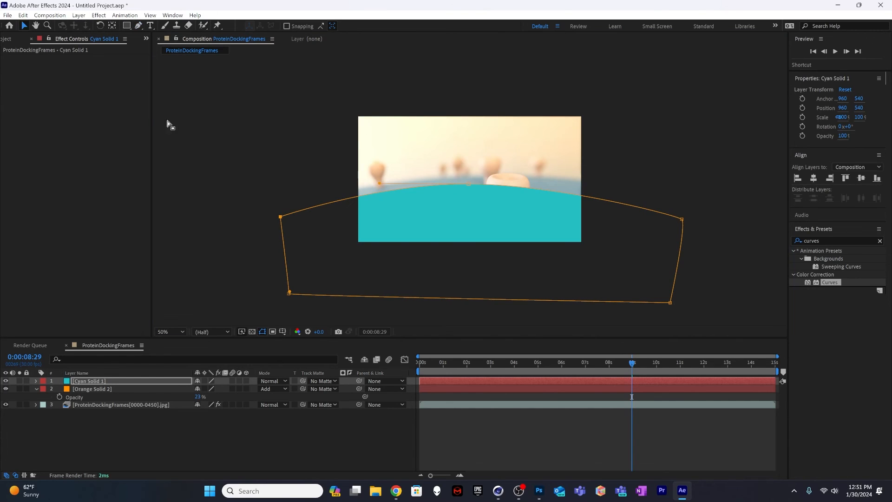
{"action": "left_click", "coordinate": [629, 203]}
{"action": "left_click", "coordinate": [540, 202]}
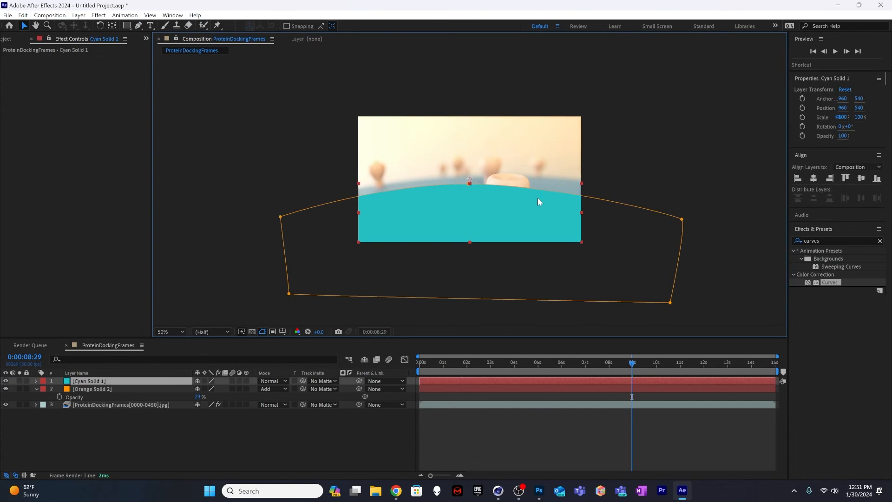
{"action": "left_click", "coordinate": [681, 221]}
{"action": "left_click_drag", "start_coordinate": [679, 218], "coordinate": [681, 197]}
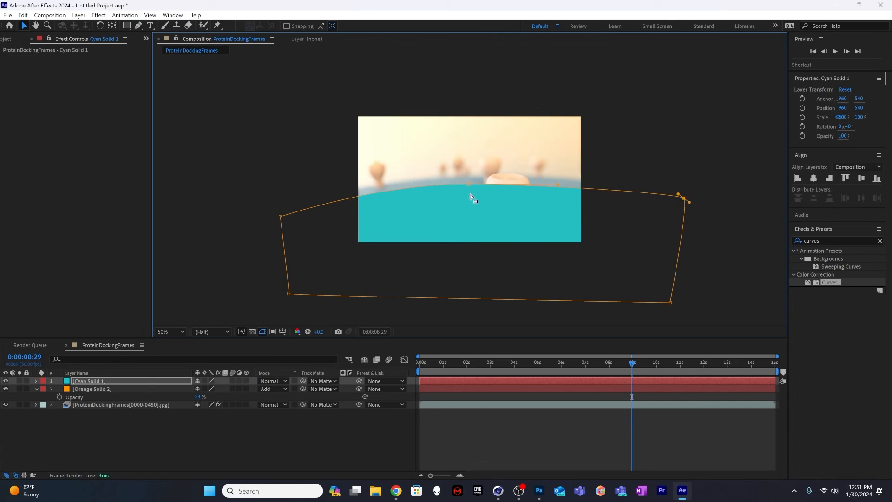
{"action": "left_click_drag", "start_coordinate": [468, 186], "coordinate": [471, 179]}
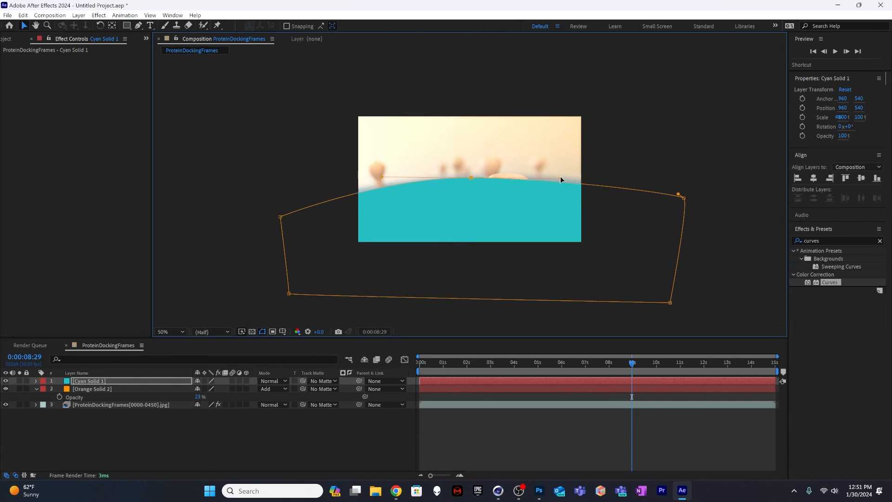
{"action": "left_click_drag", "start_coordinate": [560, 178], "coordinate": [569, 175]}
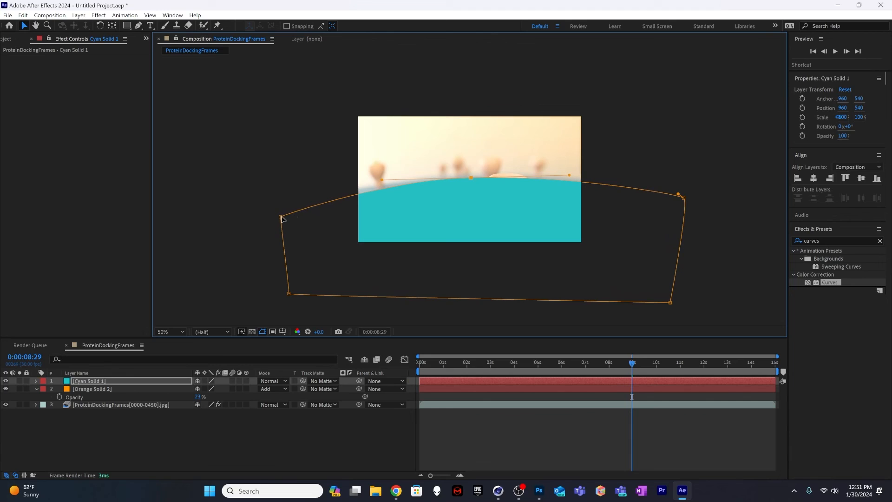
{"action": "left_click_drag", "start_coordinate": [281, 217], "coordinate": [277, 209]}
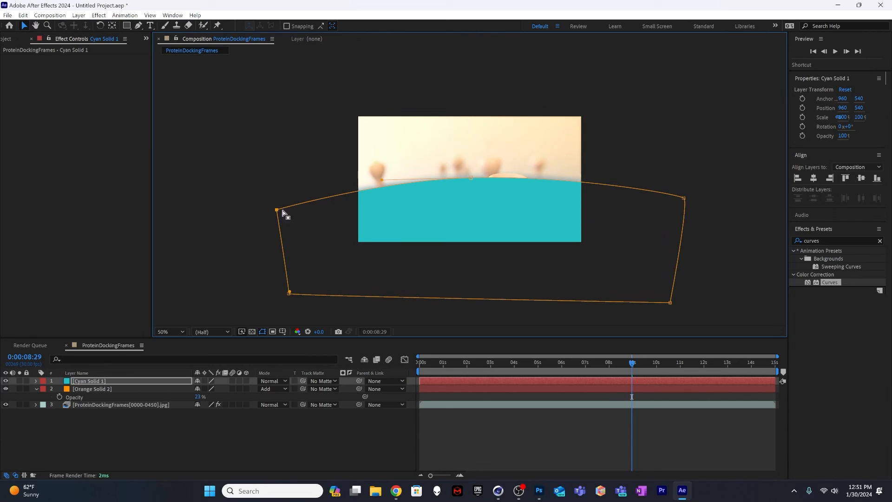
{"action": "left_click", "coordinate": [684, 199]}
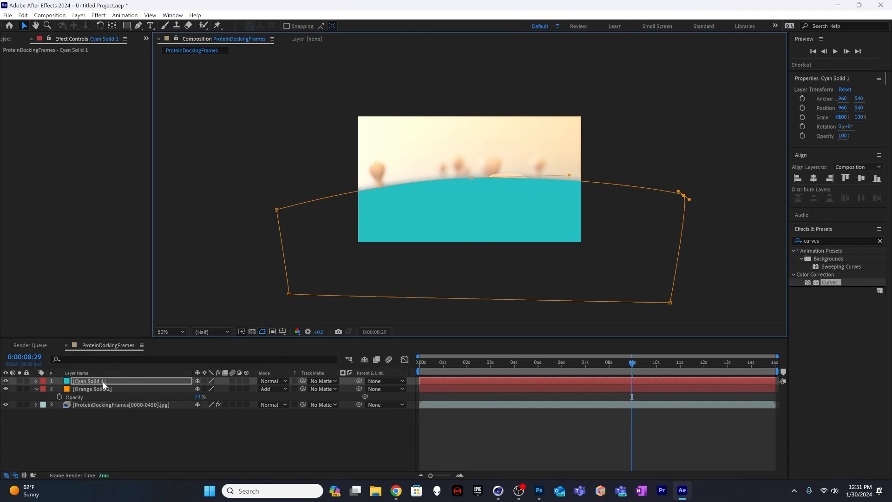
Step: Set the cyan solid's blending mode to Overlay and the Mask Feather of its Mask 1 to 202 pixels
{"action": "left_click", "coordinate": [279, 381]}
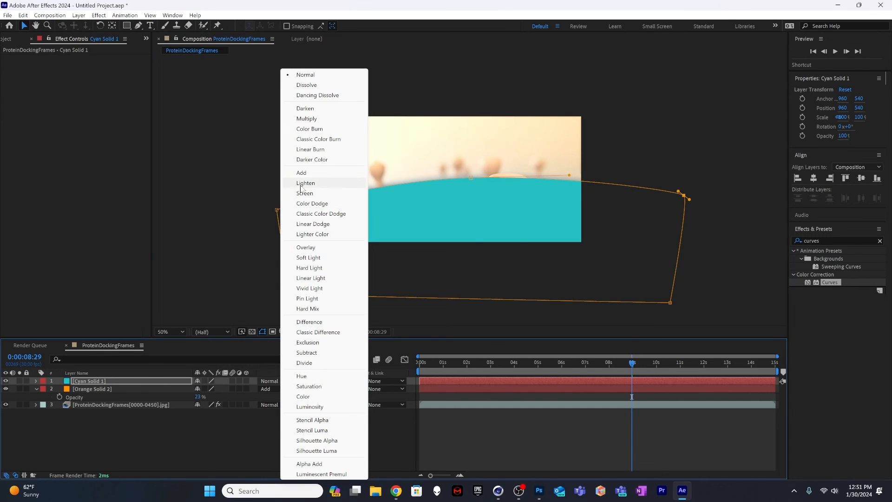
{"action": "left_click", "coordinate": [306, 247]}
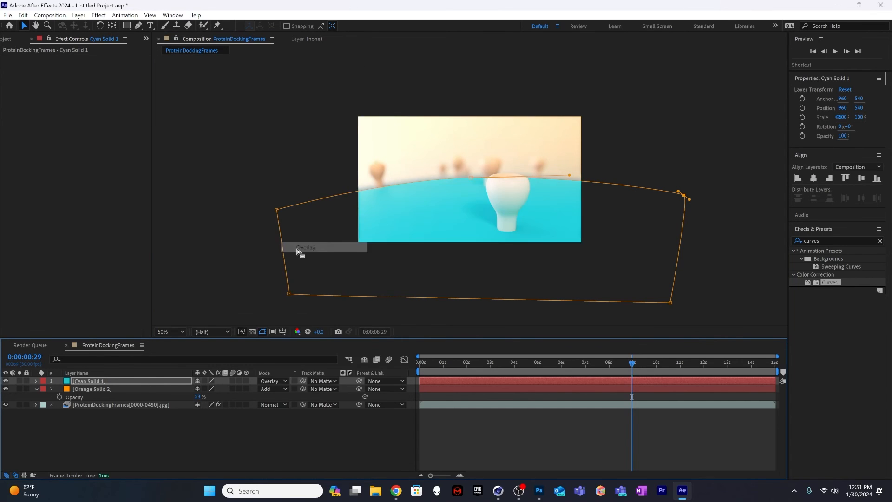
{"action": "left_click", "coordinate": [111, 435]}
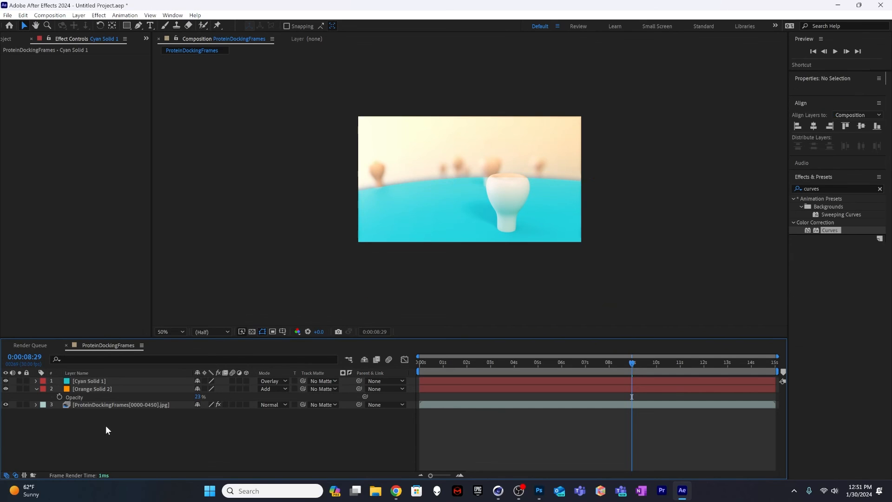
{"action": "left_click", "coordinate": [37, 380]}
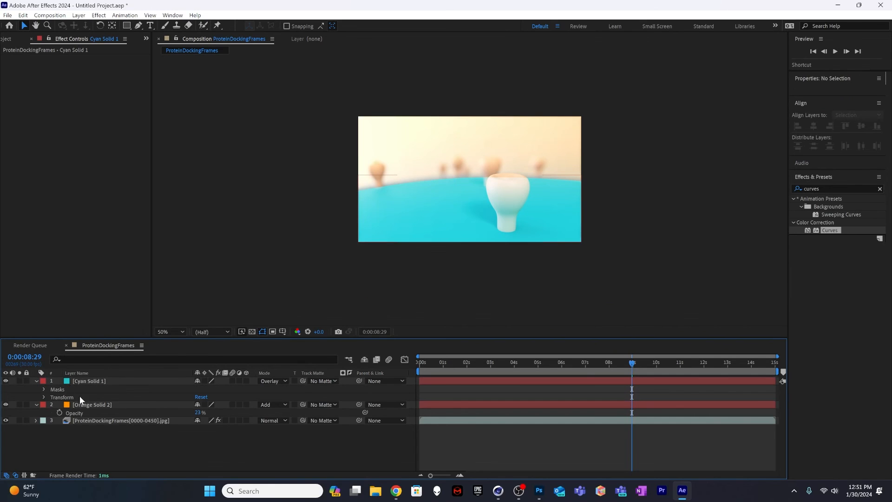
{"action": "left_click", "coordinate": [44, 389]}
{"action": "left_click", "coordinate": [52, 397]}
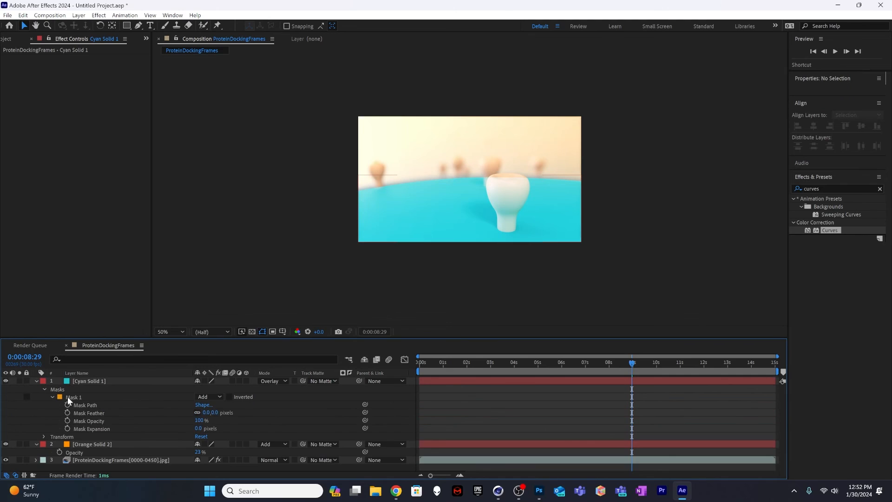
{"action": "left_click_drag", "start_coordinate": [219, 411], "coordinate": [297, 414]}
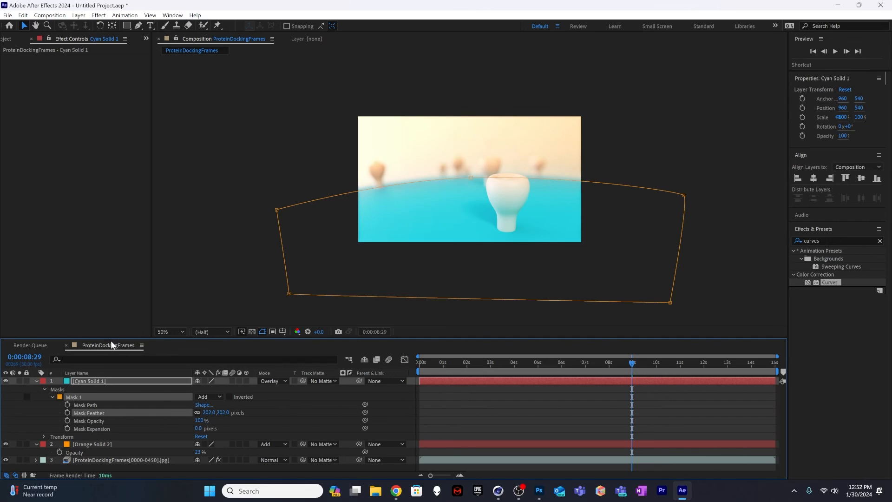
Step: Lower the cyan solid's opacity to 33% and deselect the layer
{"action": "left_click", "coordinate": [90, 380]}
{"action": "key", "text": "t"}
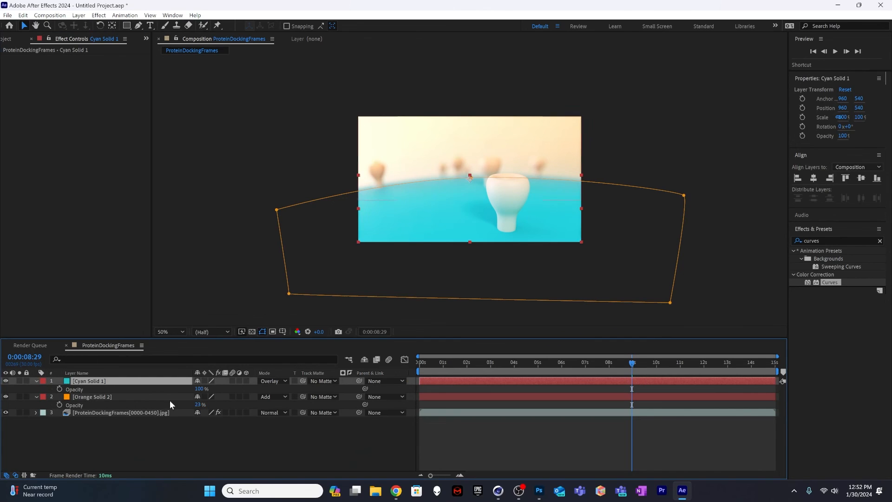
{"action": "left_click_drag", "start_coordinate": [199, 389], "coordinate": [177, 390]}
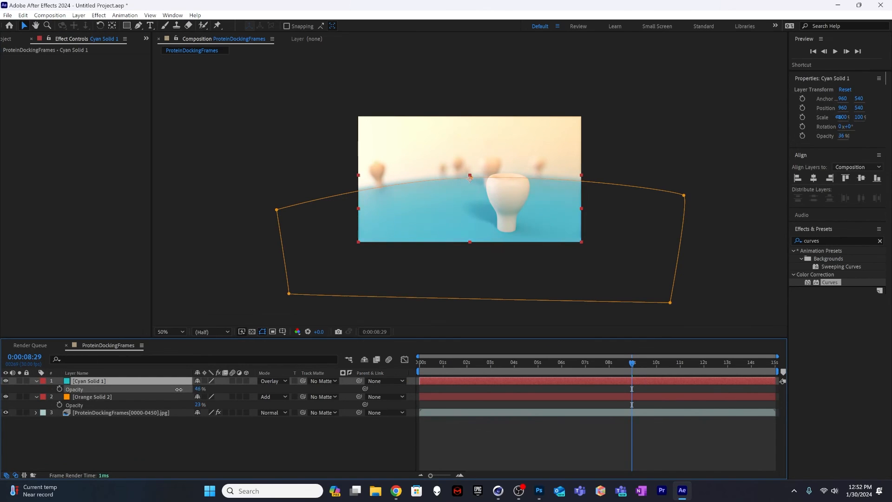
{"action": "left_click", "coordinate": [185, 275]}
Step: Preview the graded composition from its first frame and scrub ahead to 0:00:12:22 to check the docking shot
{"action": "key", "text": "Home"}
{"action": "key", "text": "space"}
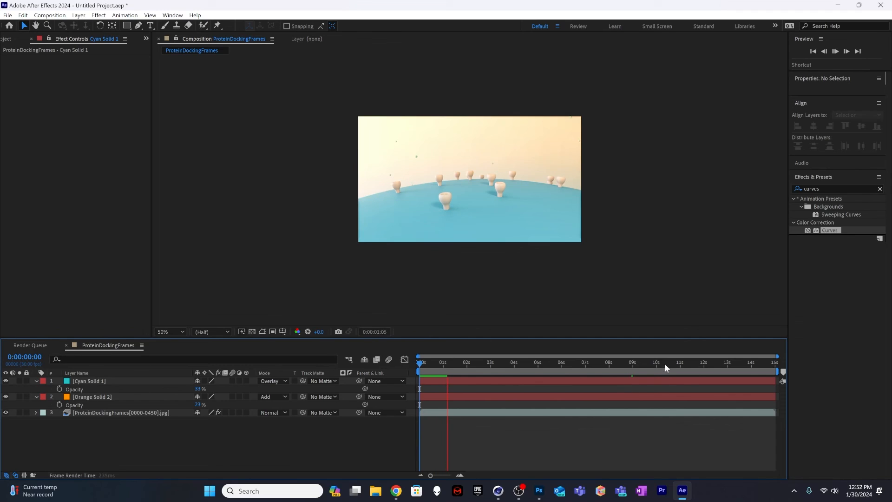
{"action": "left_click_drag", "start_coordinate": [665, 363], "coordinate": [721, 363]}
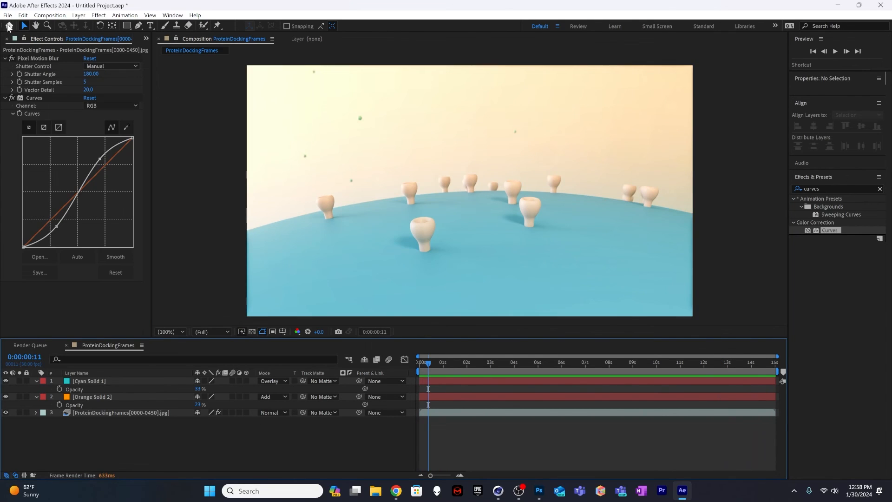
Step: Add the ProteinDockingFrames composition to the Render Queue
{"action": "left_click", "coordinate": [7, 15]}
{"action": "mouse_move", "coordinate": [80, 167]}
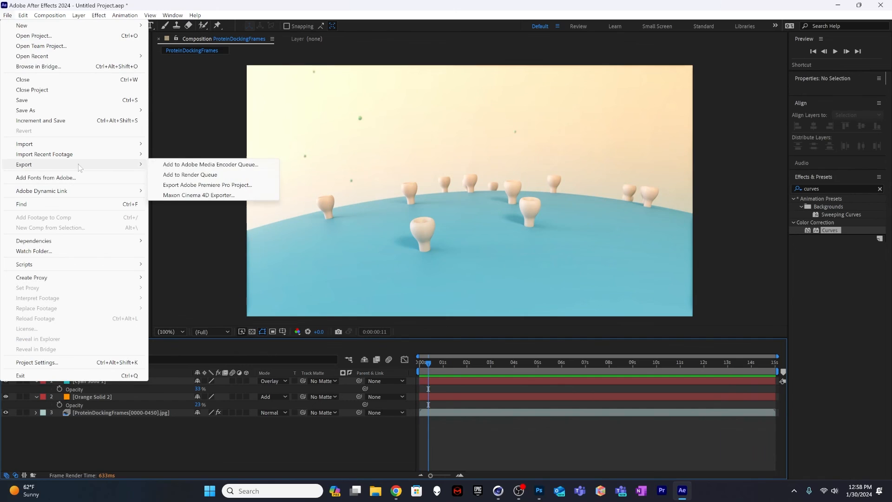
{"action": "left_click", "coordinate": [217, 175]}
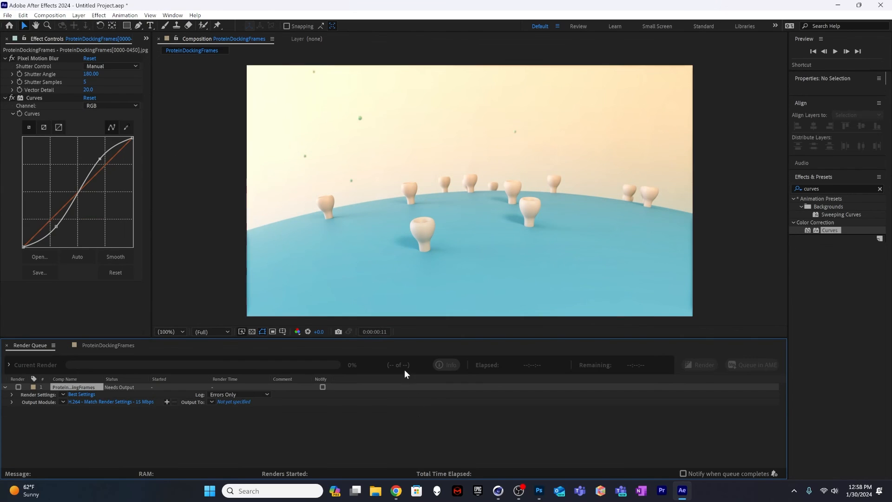
{"action": "left_click", "coordinate": [158, 437]}
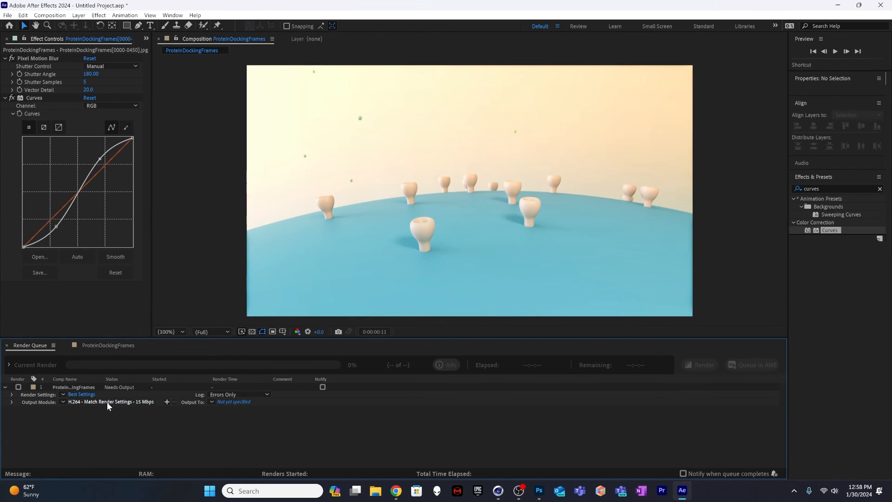
Step: Set the render's output file to ProteinDocking in H.264 (*.mp4) format, saved in the 1-30-2024_Protein Docking folder under Tutorials
{"action": "left_click", "coordinate": [234, 401]}
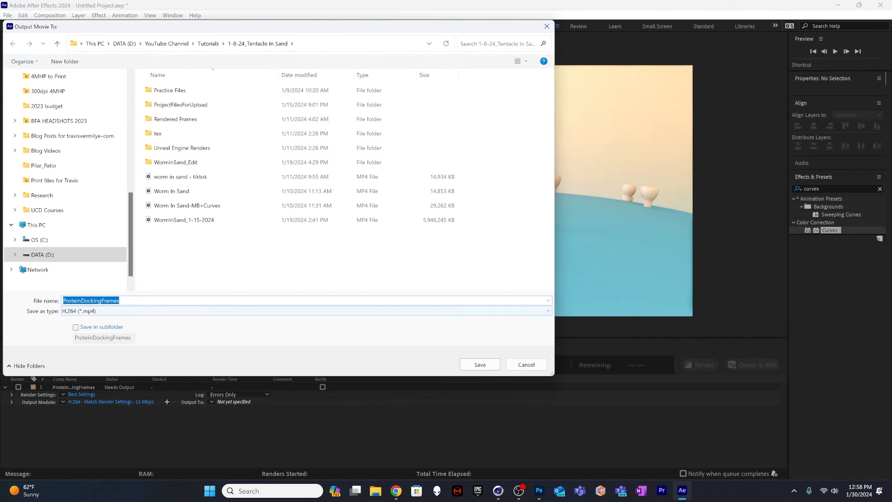
{"action": "left_click", "coordinate": [128, 301]}
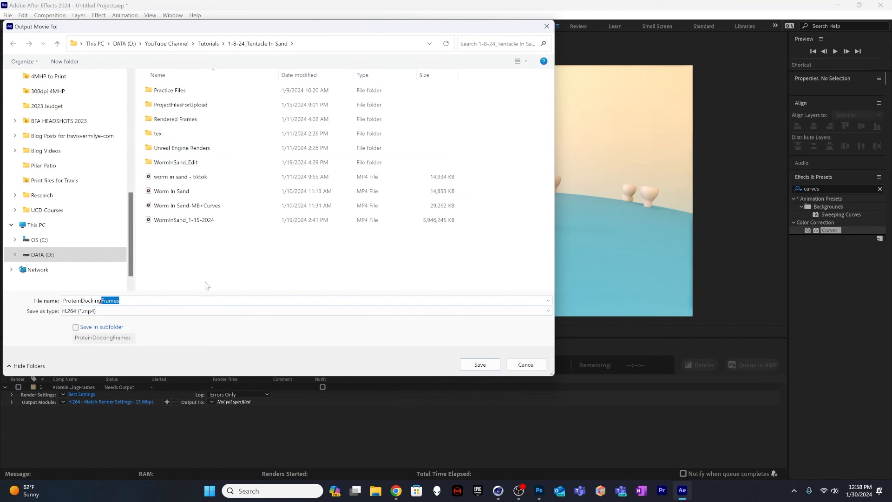
{"action": "key", "text": "BackSpace"}
{"action": "left_click", "coordinate": [211, 45]}
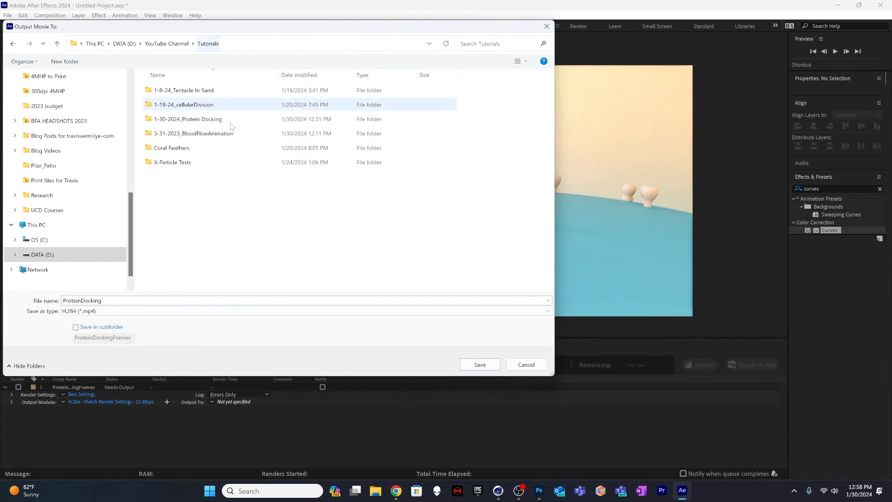
{"action": "double_click", "coordinate": [177, 119]}
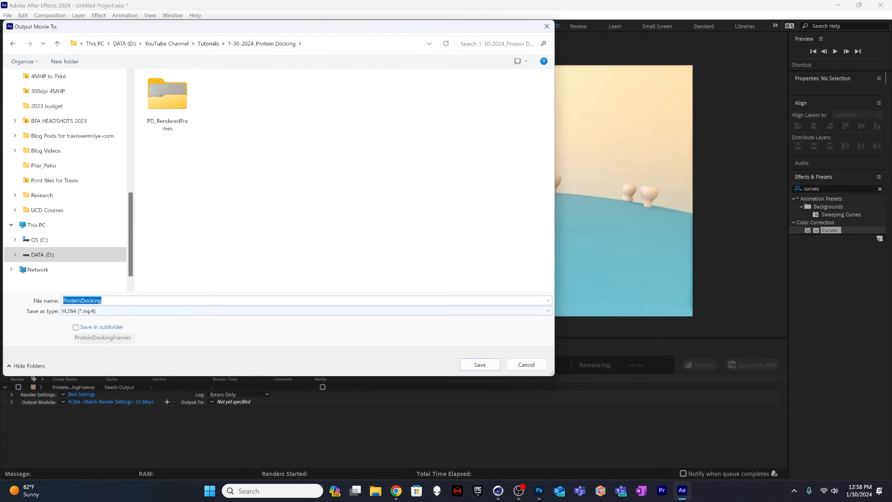
{"action": "left_click", "coordinate": [483, 365]}
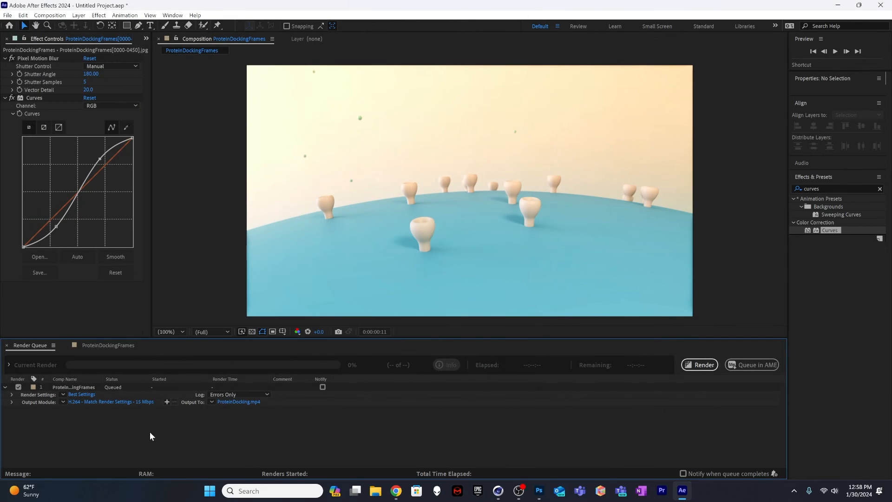
Step: Check the output module's settings, accept them with the H.264 format and start rendering the queued composition
{"action": "left_click", "coordinate": [92, 401]}
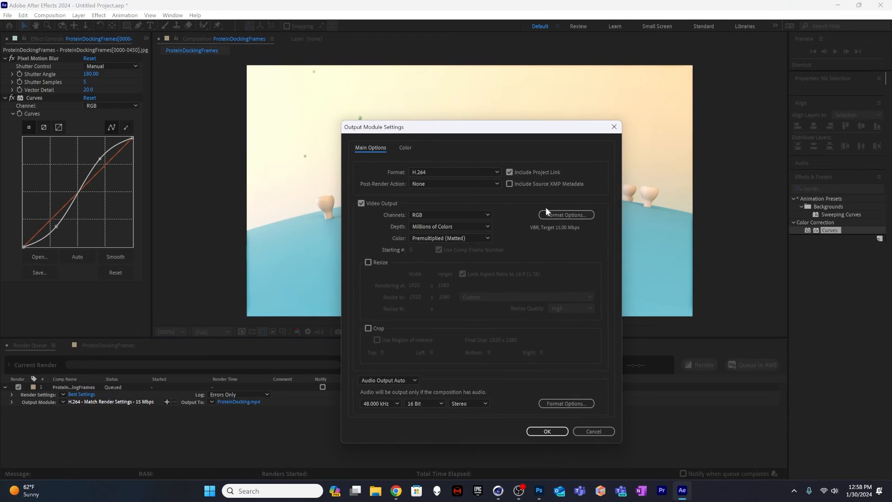
{"action": "left_click", "coordinate": [547, 432]}
{"action": "left_click", "coordinate": [700, 364]}
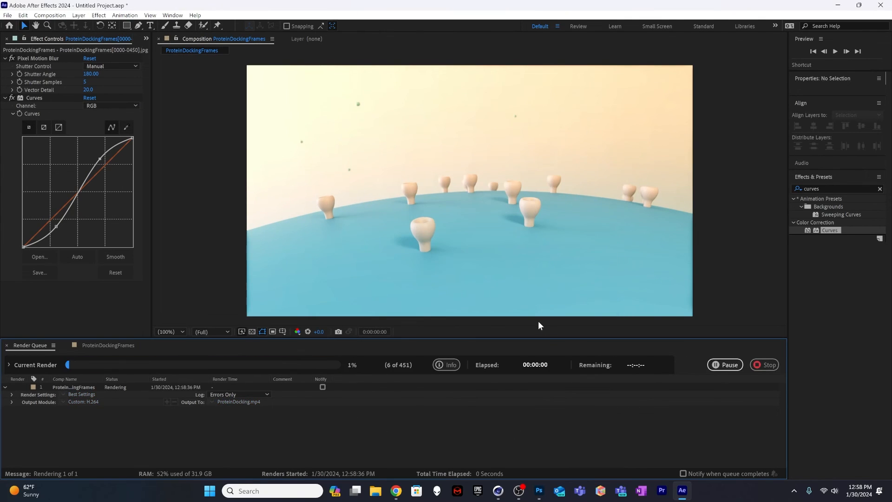